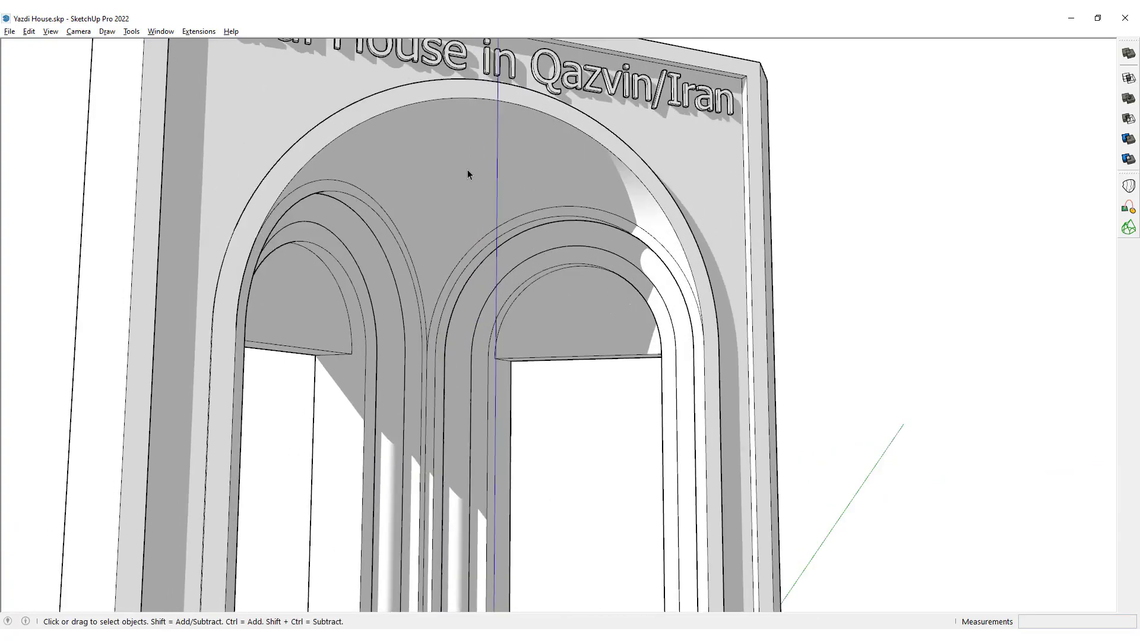
Examine the finished portal model's vault, twin arches and raised lettering from several angles.
middle_drag(486, 166, 341, 209)
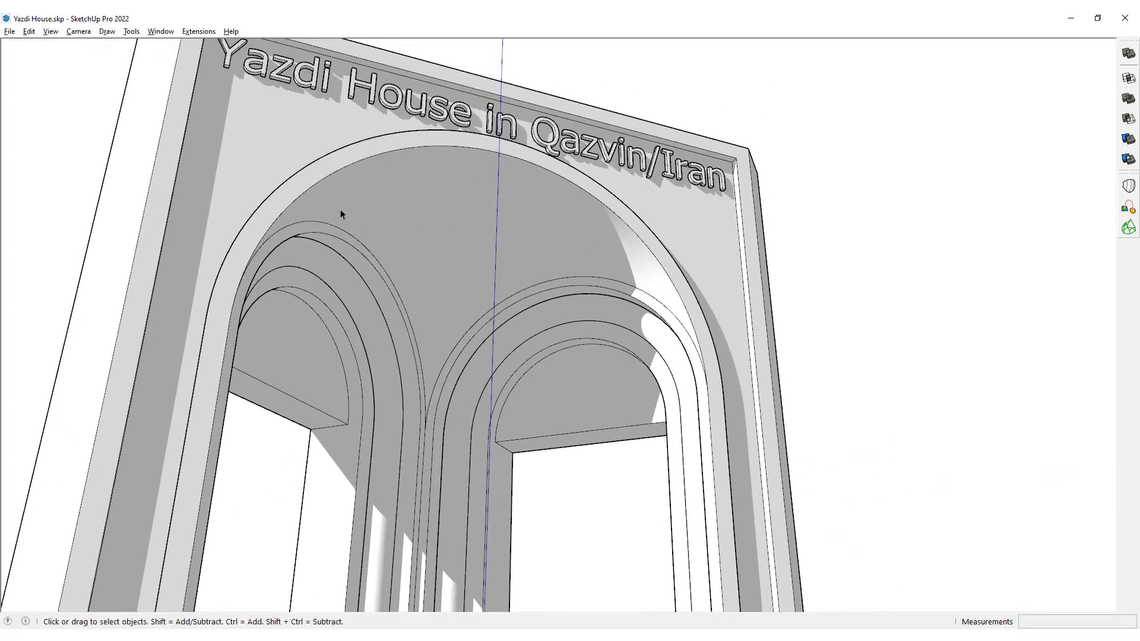
triple_click(507, 209)
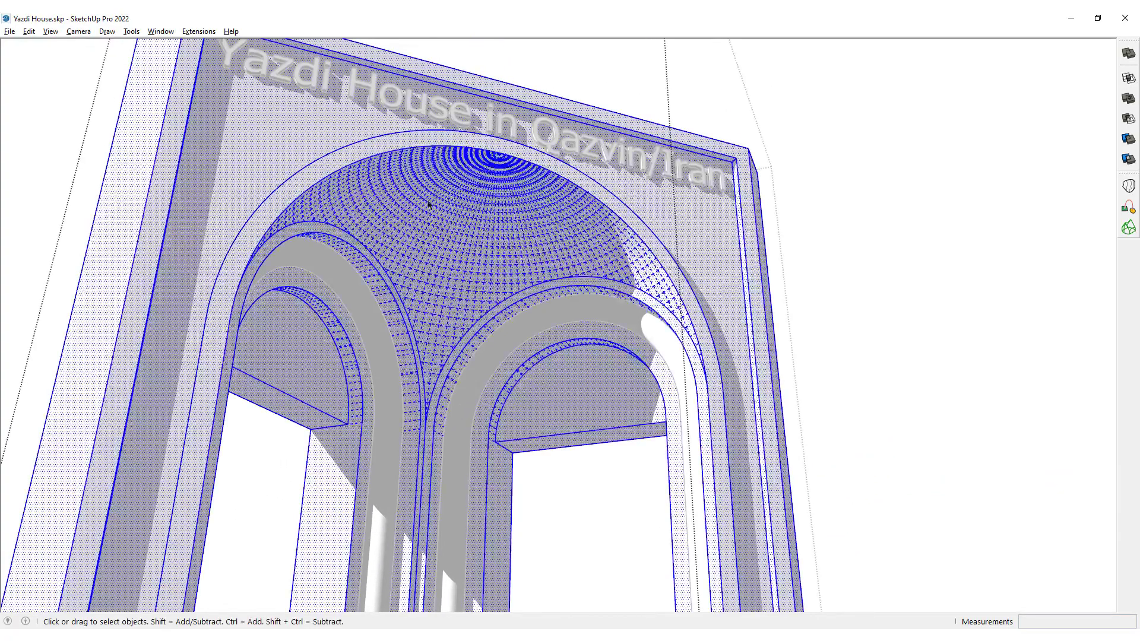
mouse_move(506, 209)
middle_down()
mouse_move(352, 205)
mouse_move(472, 206)
mouse_move(479, 149)
mouse_move(706, 183)
mouse_move(465, 223)
mouse_move(482, 226)
middle_up()
key(Escape)
scroll(561, 139, down, 10)
middle_drag(561, 139, 447, 165)
scroll(542, 169, up, 3)
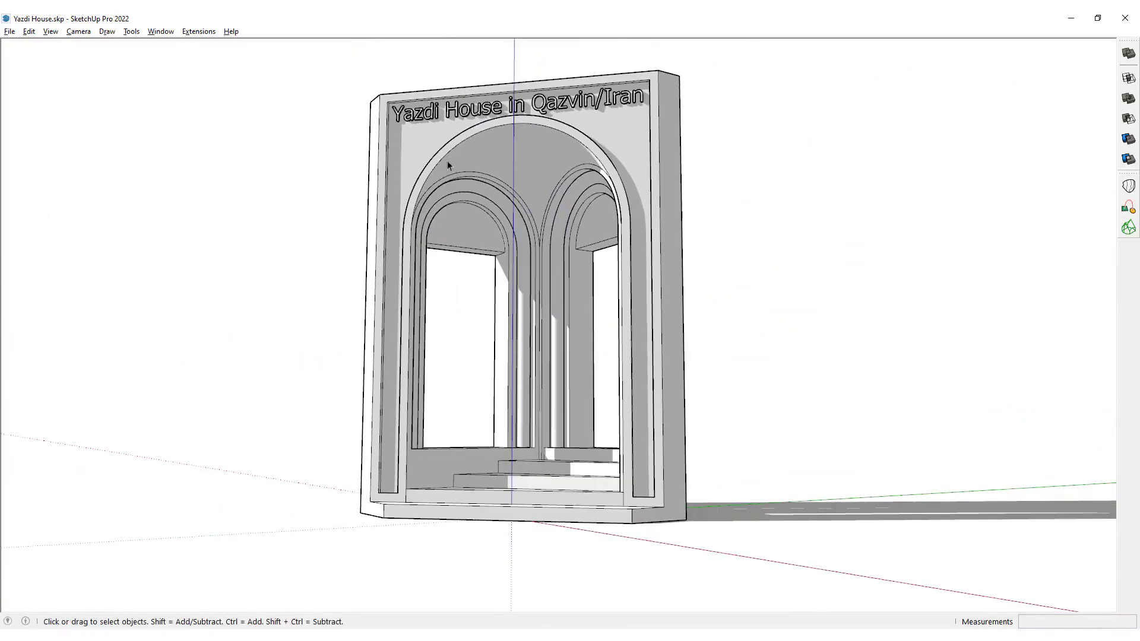
middle_drag(506, 209, 541, 179)
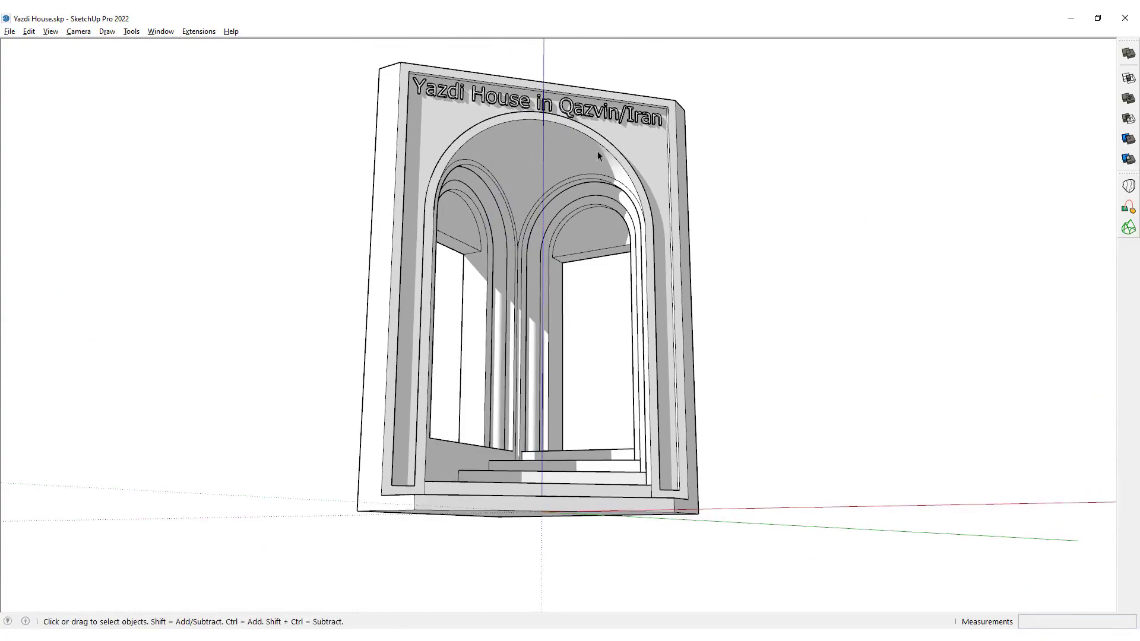
middle_drag(597, 153, 322, 101)
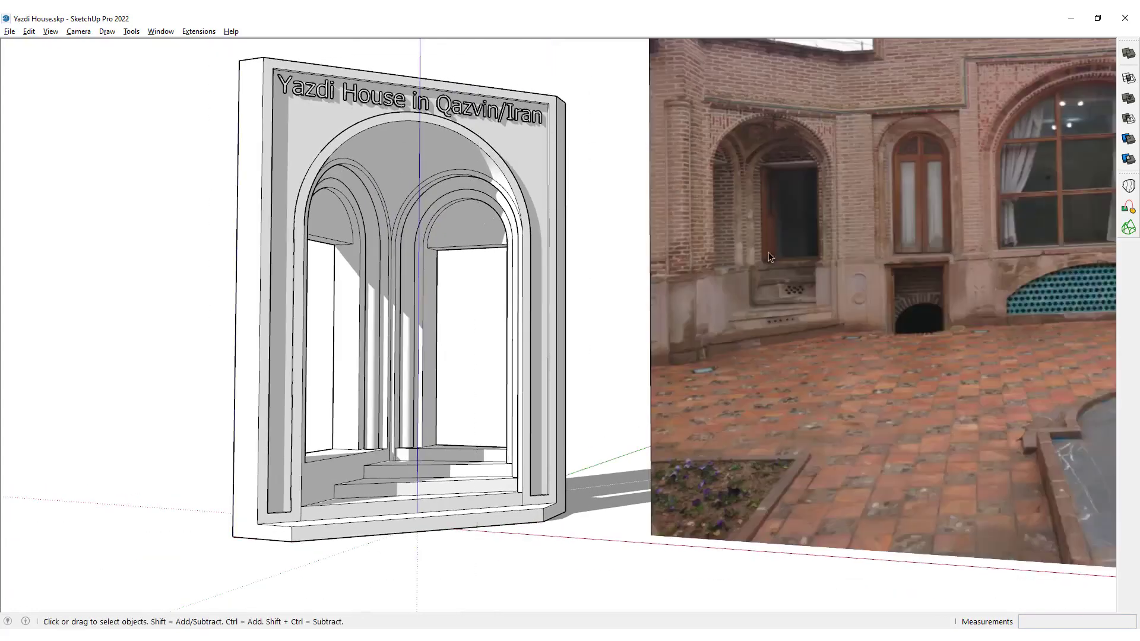
Examine the two arched corner entrances in the reference photo of the house beside the model.
shift+middle_drag(770, 257, 579, 313)
scroll(504, 272, down, 4)
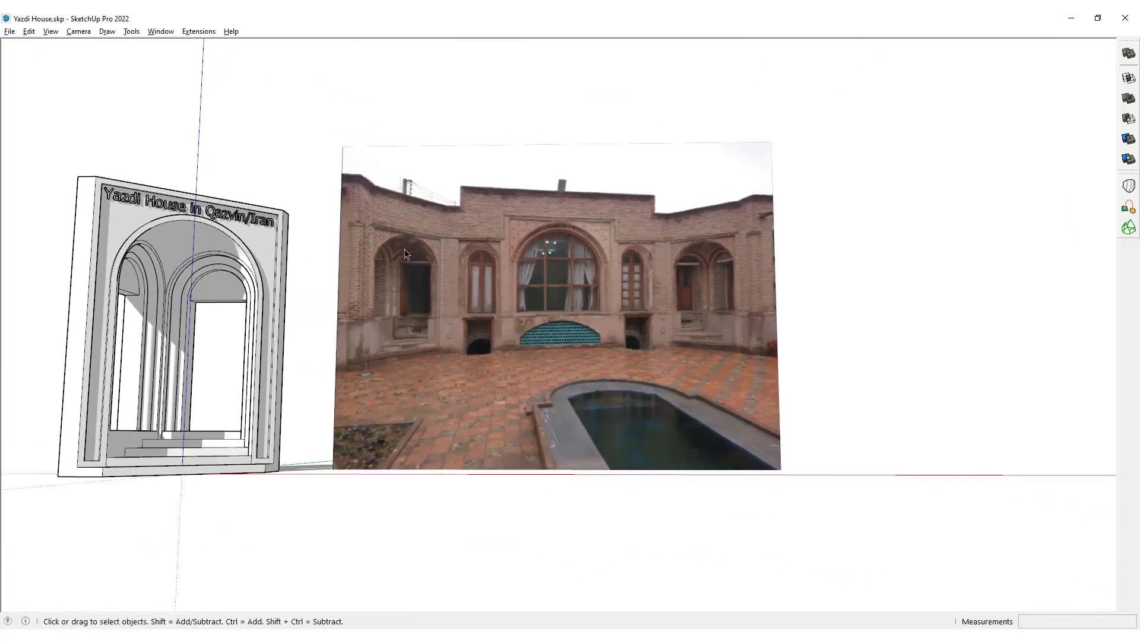
scroll(368, 256, up, 6)
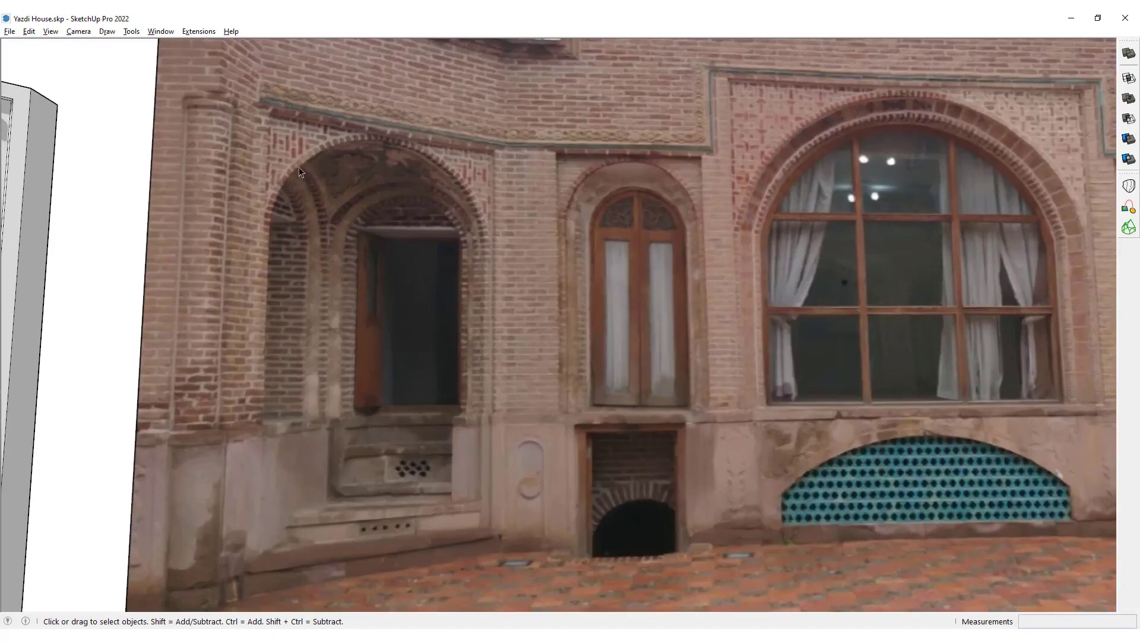
scroll(308, 170, down, 5)
middle_drag(308, 170, 390, 275)
scroll(719, 264, up, 6)
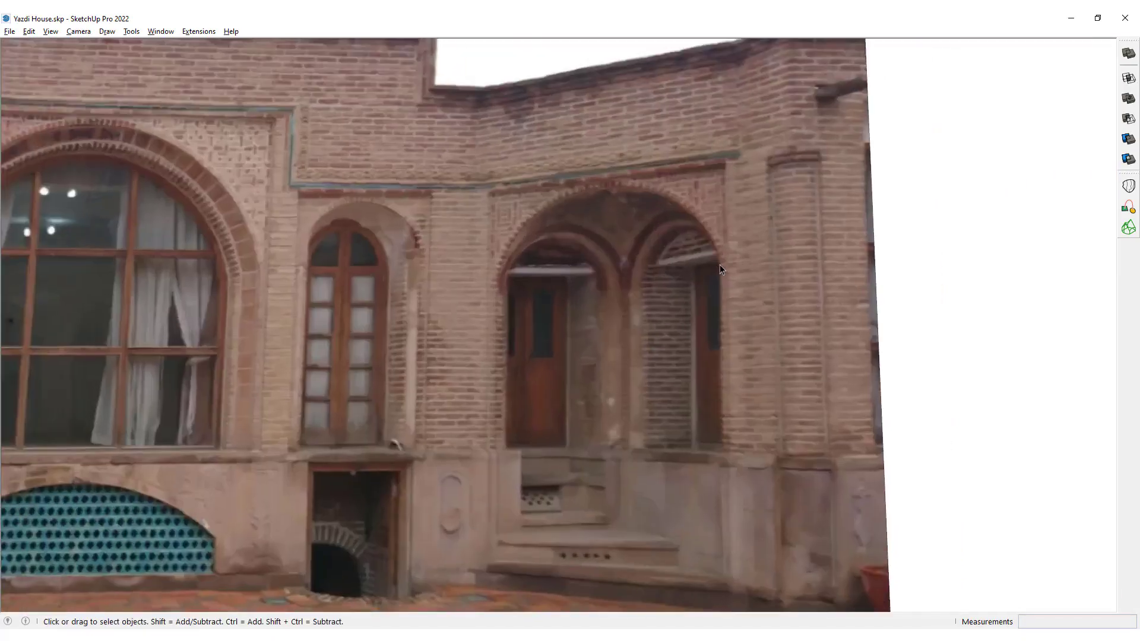
scroll(646, 280, down, 2)
middle_drag(646, 279, 600, 340)
scroll(599, 340, up, 2)
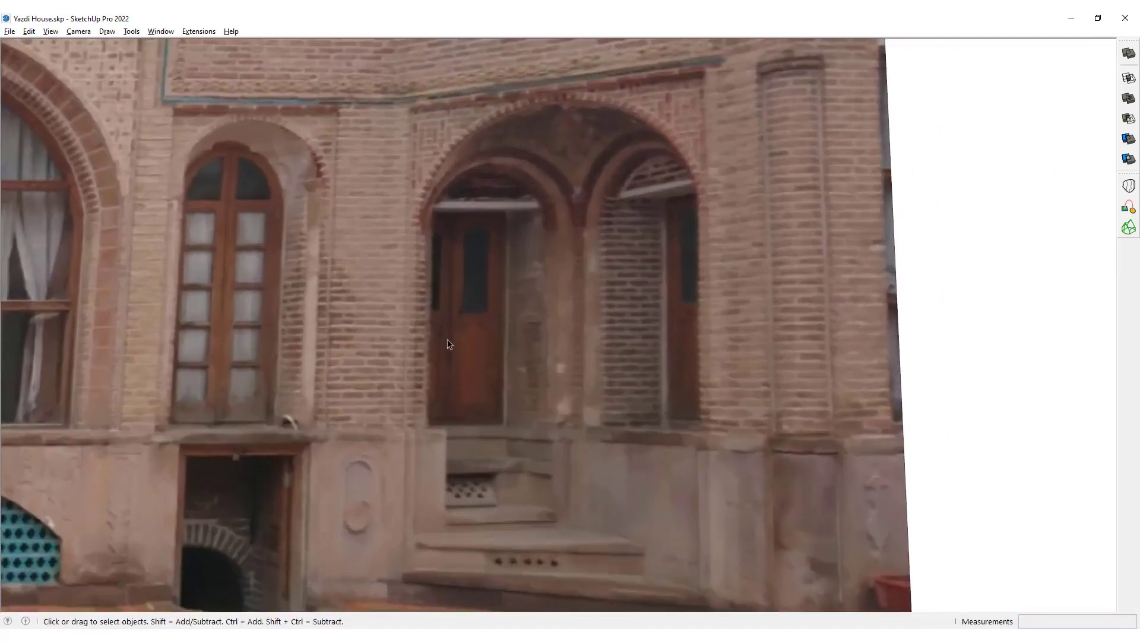
scroll(701, 138, down, 10)
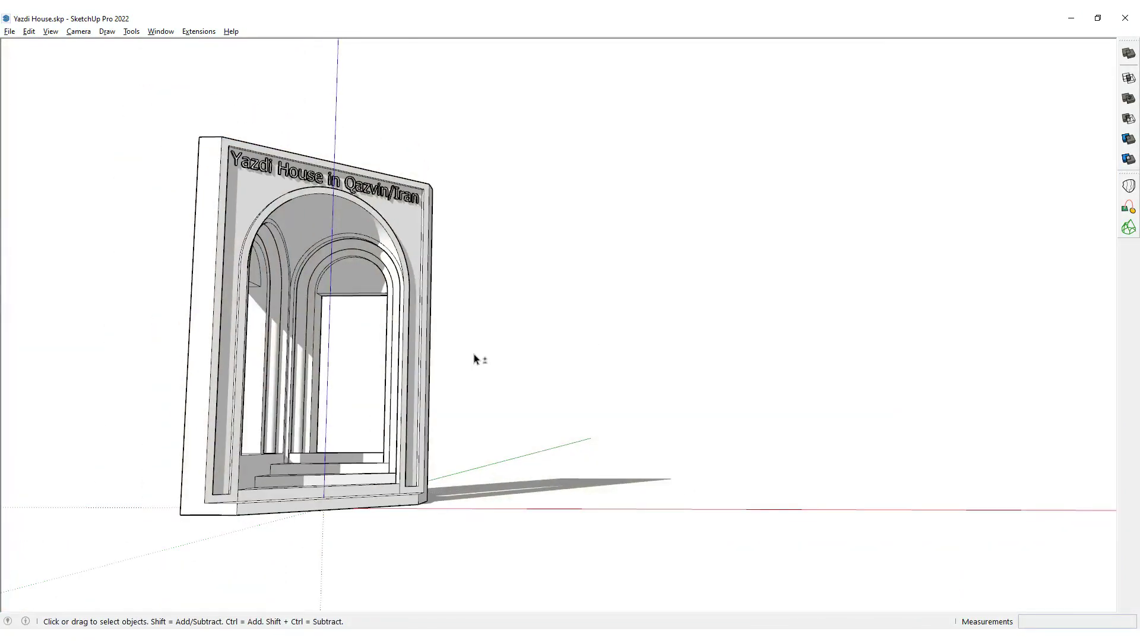
Compare the finished portal's inner arches, vault and steps with the photo, viewing it close up from the front and below.
middle_drag(475, 358, 440, 230)
scroll(461, 293, up, 3)
scroll(497, 173, up, 3)
middle_drag(496, 173, 492, 514)
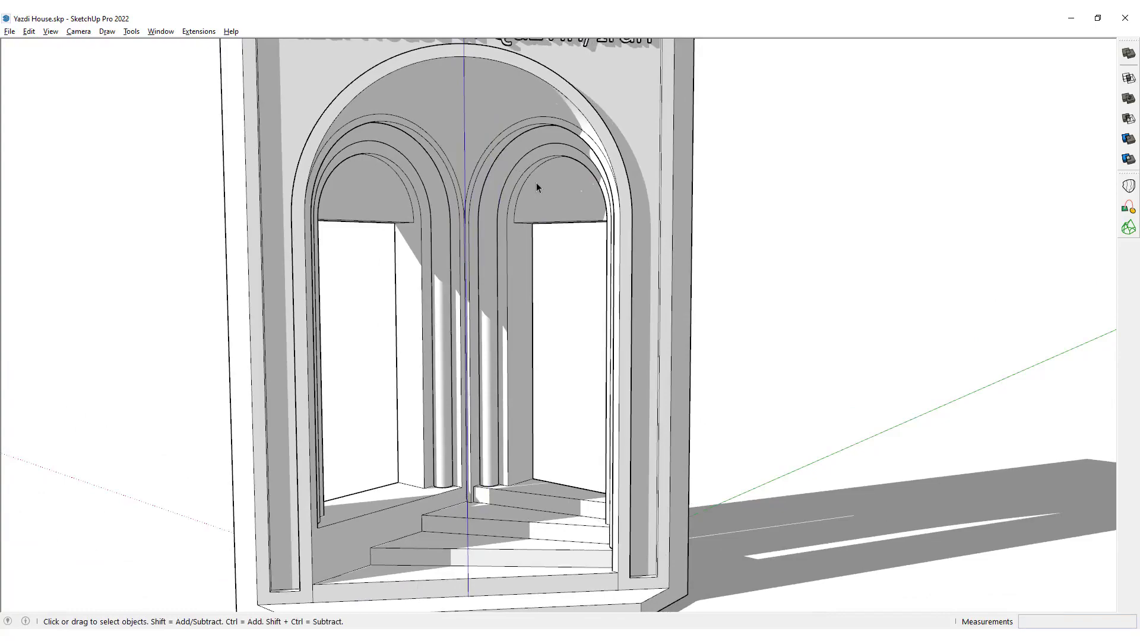
middle_drag(536, 184, 562, 120)
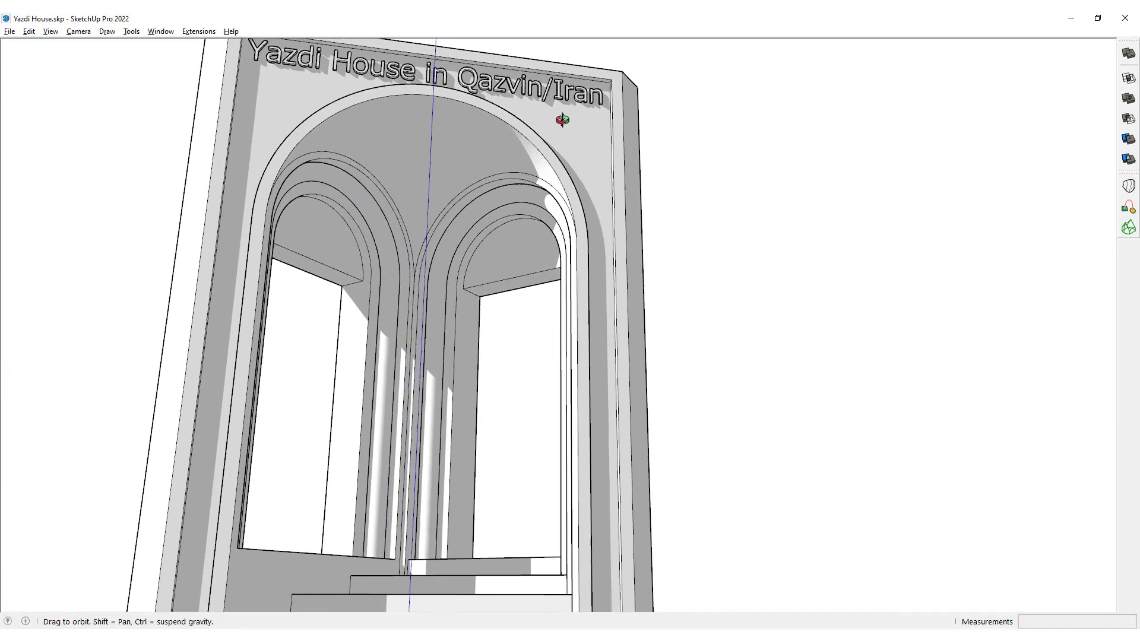
Select the entire finished portal model and hide it to free the area around the origin.
scroll(461, 207, down, 7)
middle_drag(462, 209, 479, 416)
drag(586, 112, 309, 352)
scroll(454, 202, up, 4)
right_click(448, 202)
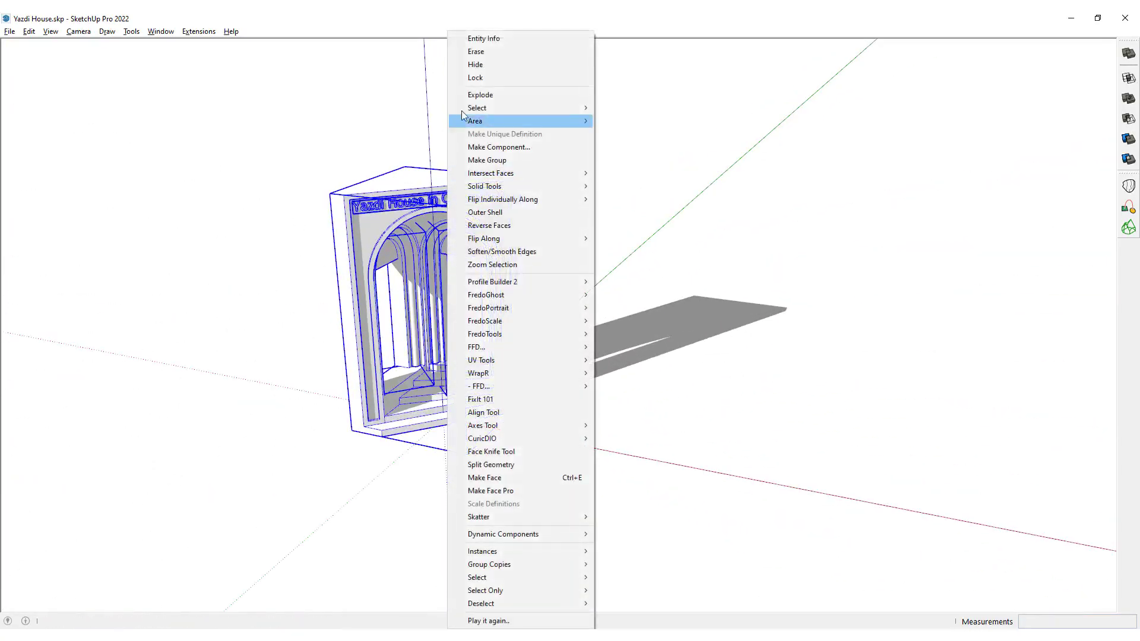
click(479, 63)
middle_drag(671, 336, 606, 379)
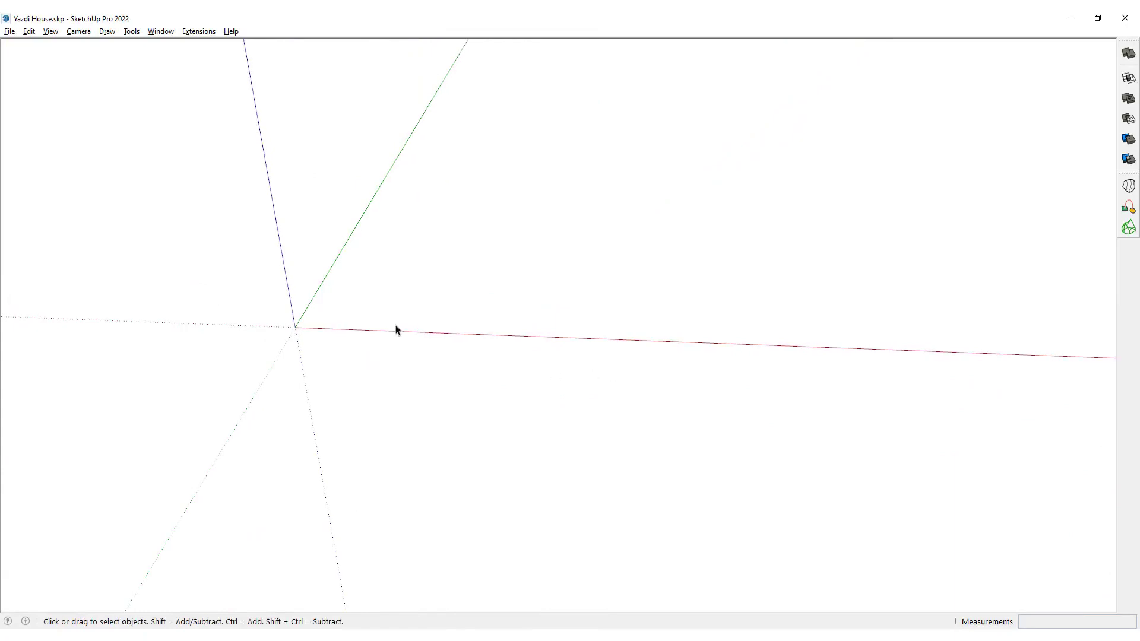
In the front view, draw a rectangle 3 m wide and 5 m high starting at the origin.
key(F3)
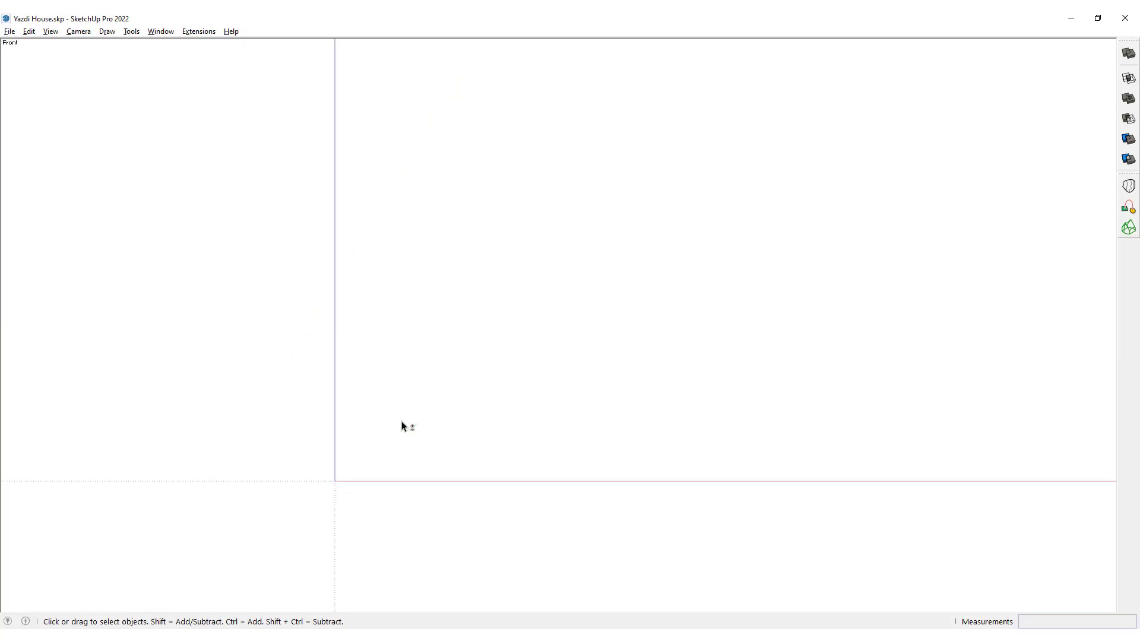
shift+middle_drag(368, 456, 583, 382)
key(r)
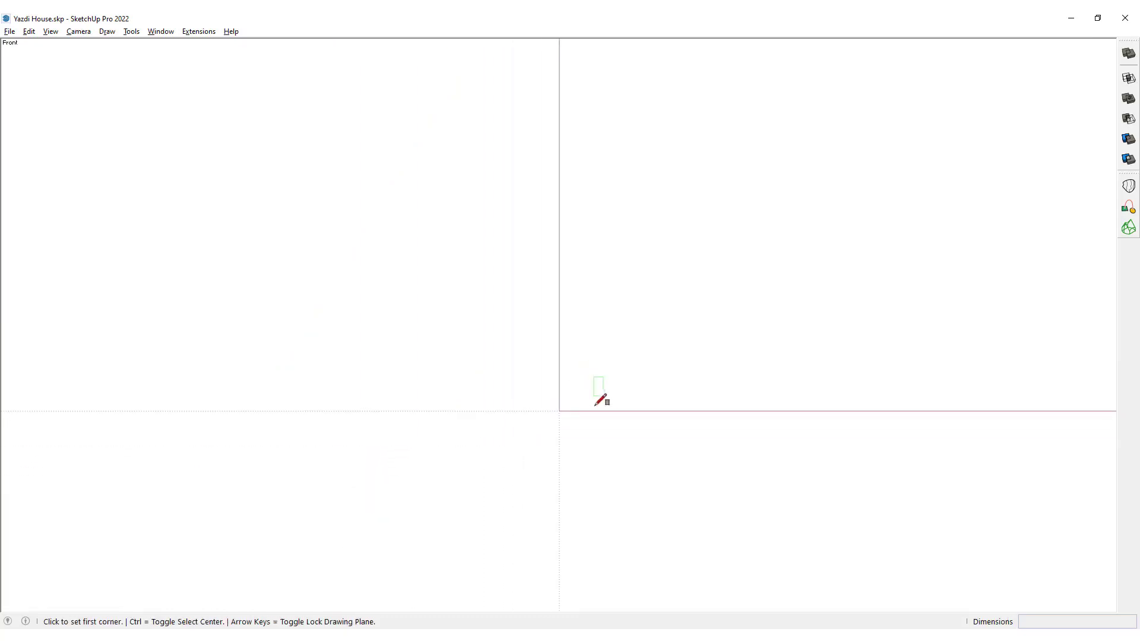
click(559, 411)
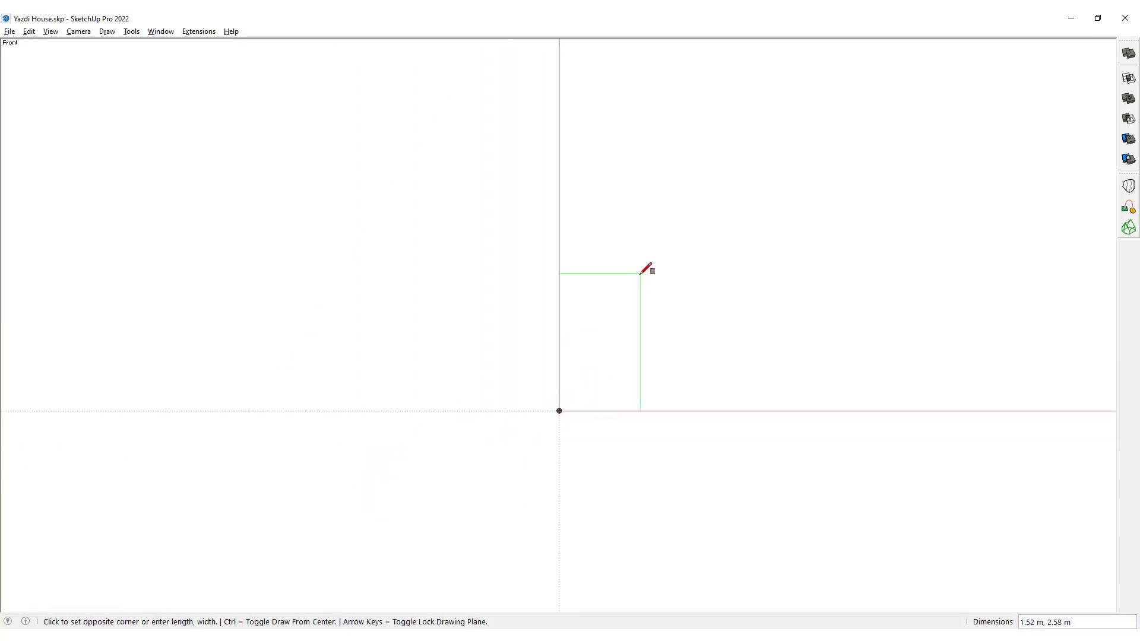
text(3)
text(,5)
key(Return)
Offset the rectangle's outline inward by 0.25 m.
key(space)
key(f)
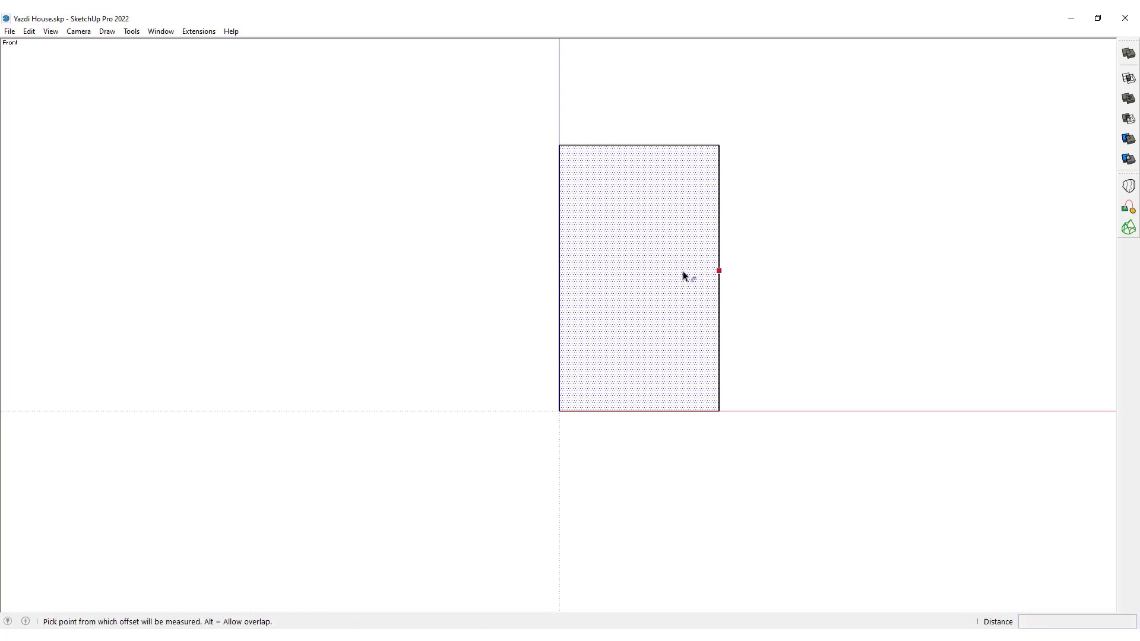
click(682, 274)
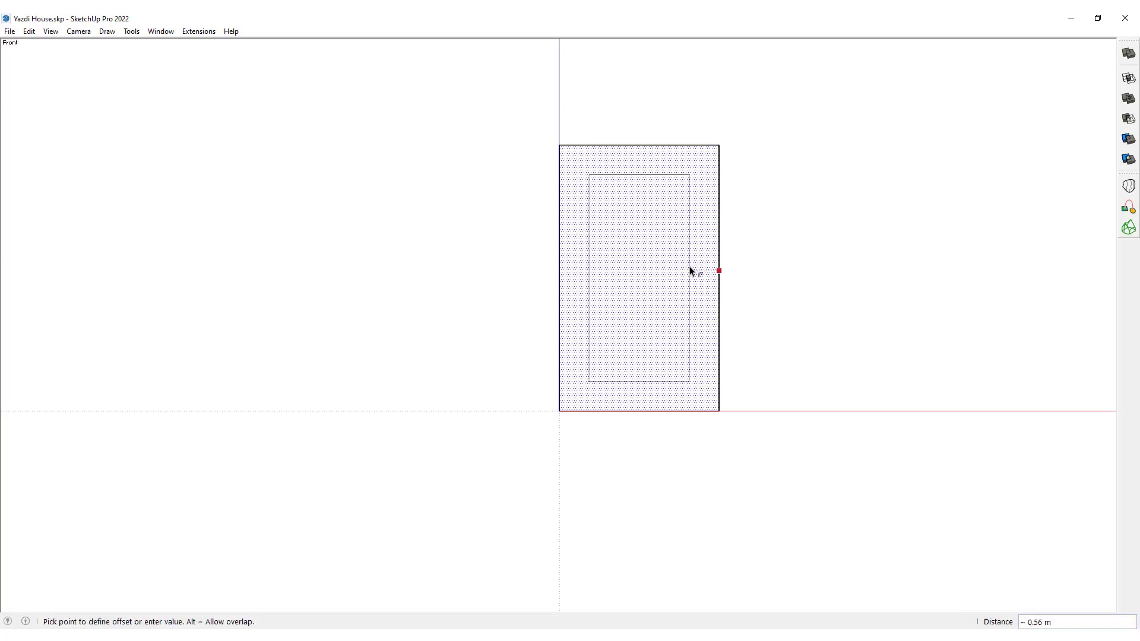
key(Return)
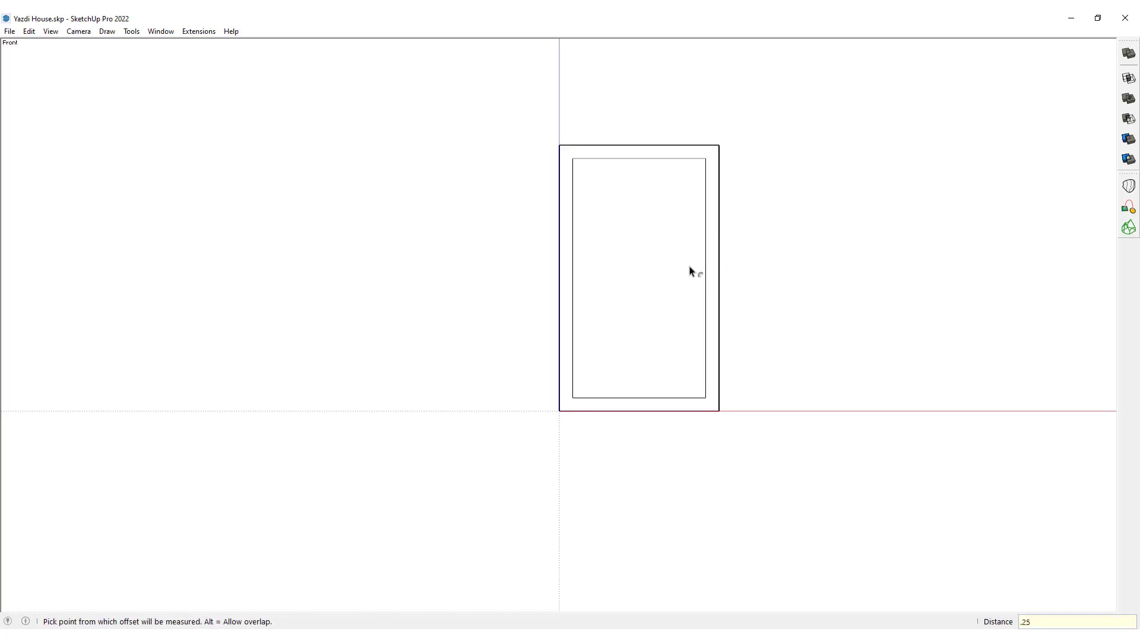
key(space)
Scale the inner rectangle downward until its lower edge meets the outer rectangle's base.
click(665, 336)
key(s)
click(638, 397)
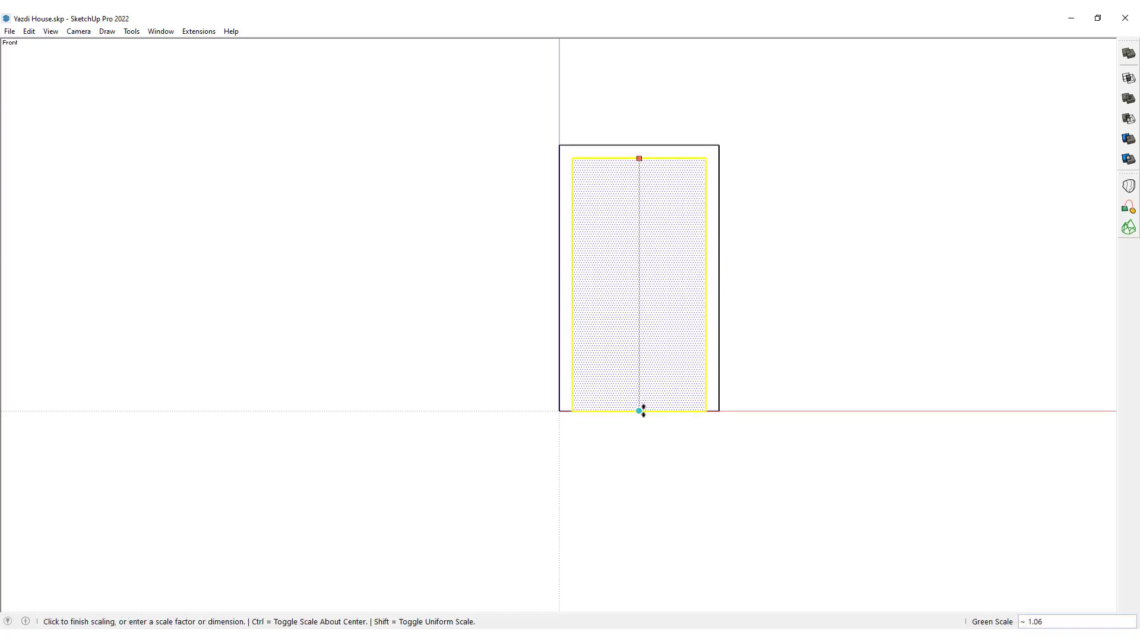
click(641, 410)
key(space)
key(s)
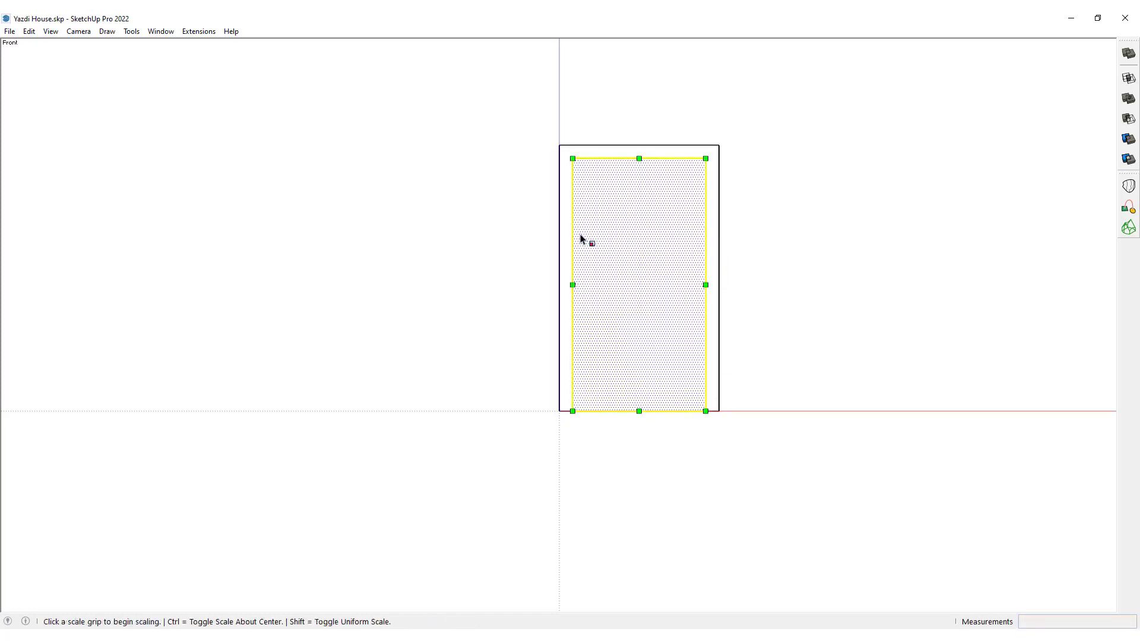
key(space)
Draw a 64-sided semicircular arc between the inner rectangle's two vertical edges in its upper part.
key(a)
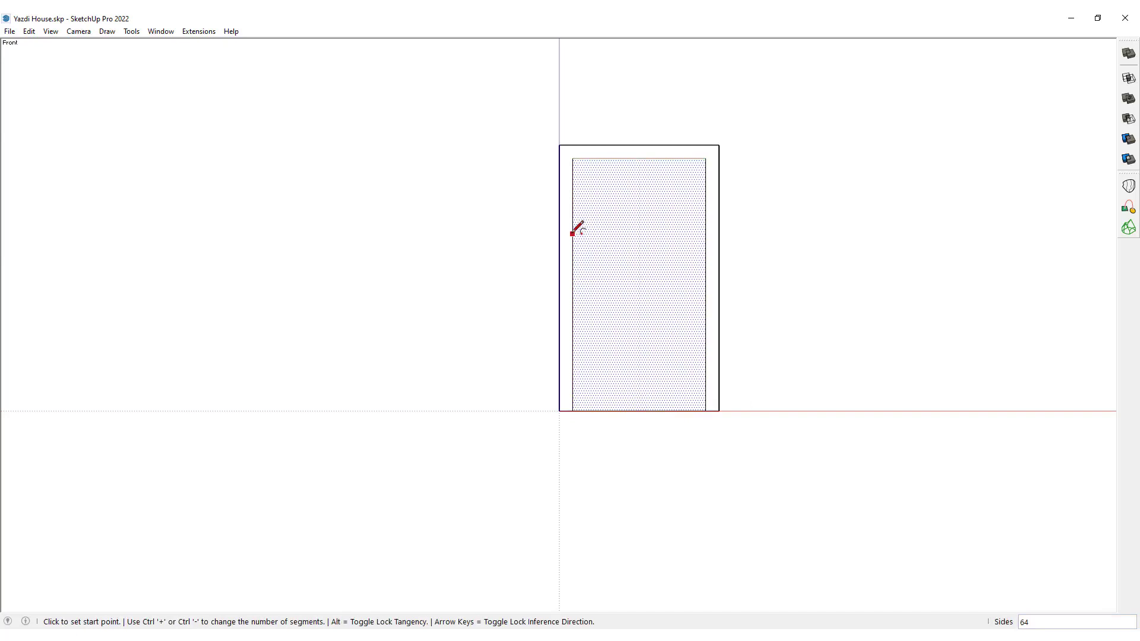
click(572, 245)
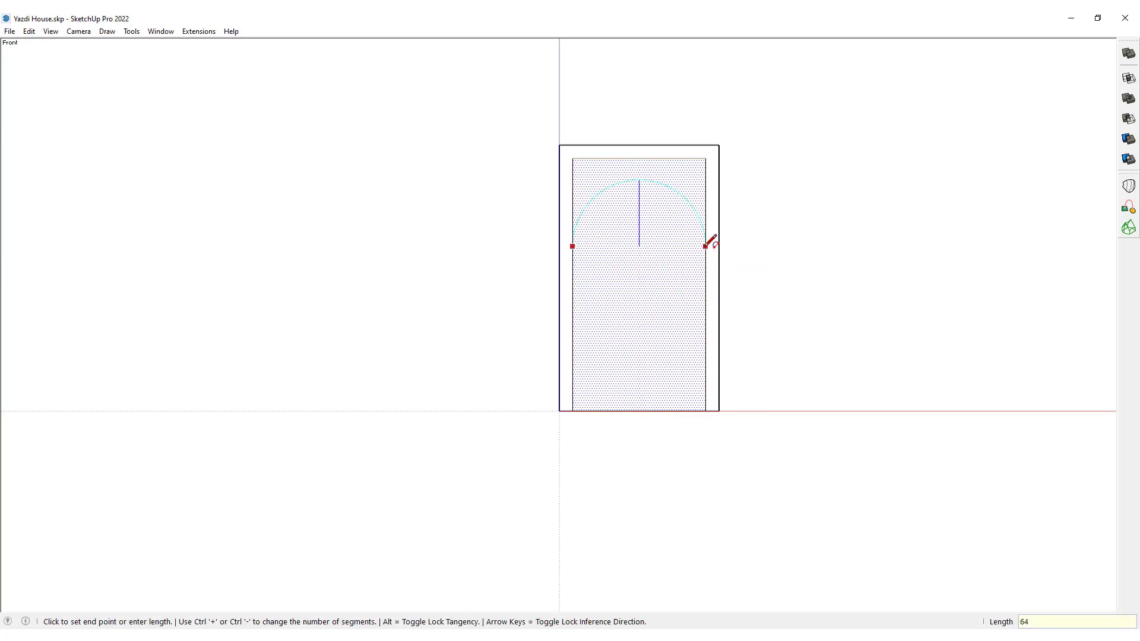
text(64s)
key(Return)
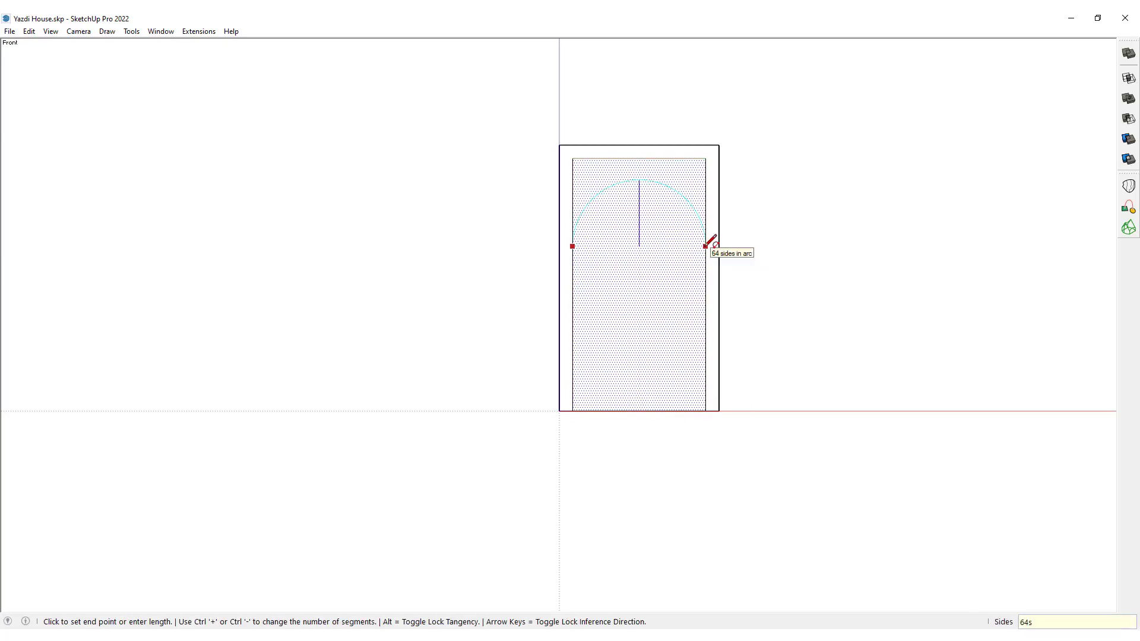
click(706, 245)
key(space)
Move the arc slightly upward along the blue axis, closer to the inner rectangle's top edge.
scroll(652, 189, up, 4)
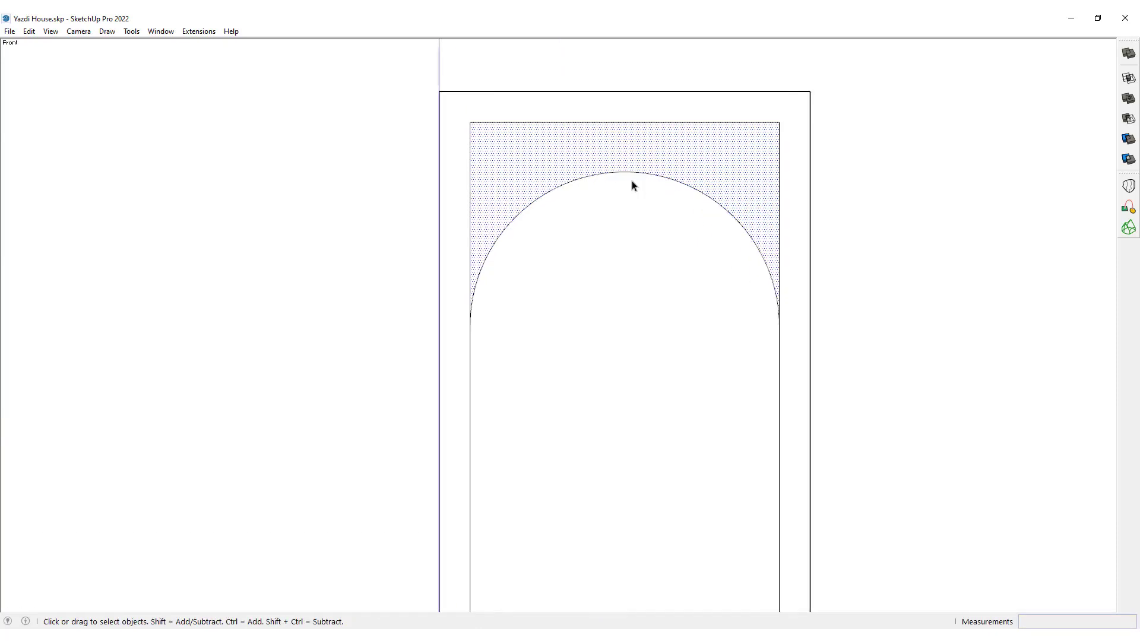
click(635, 178)
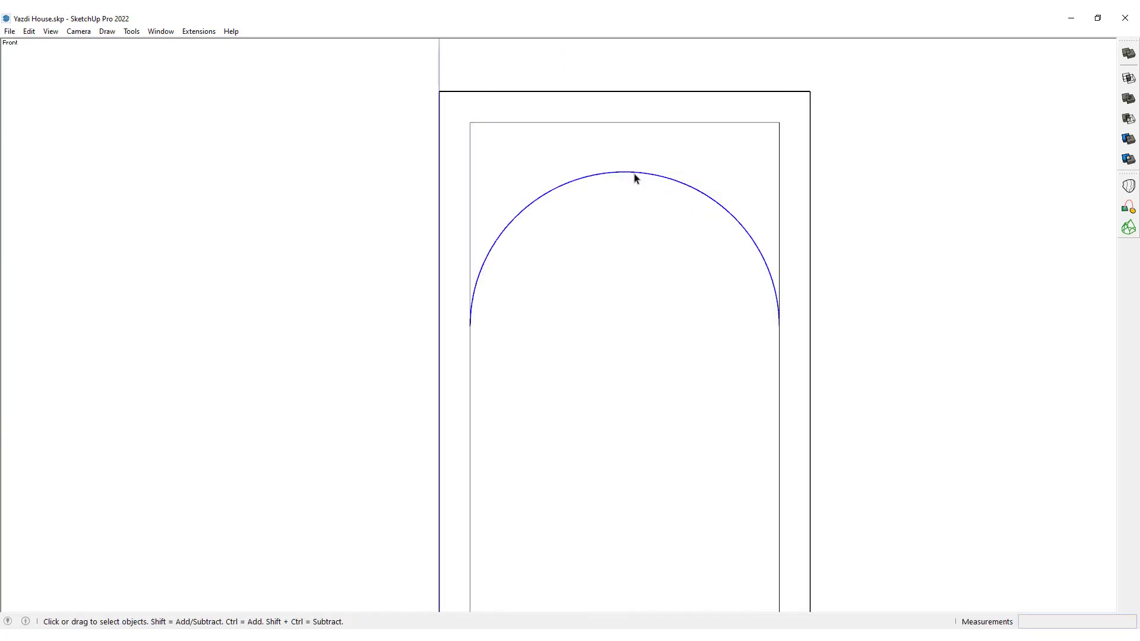
key(m)
click(640, 219)
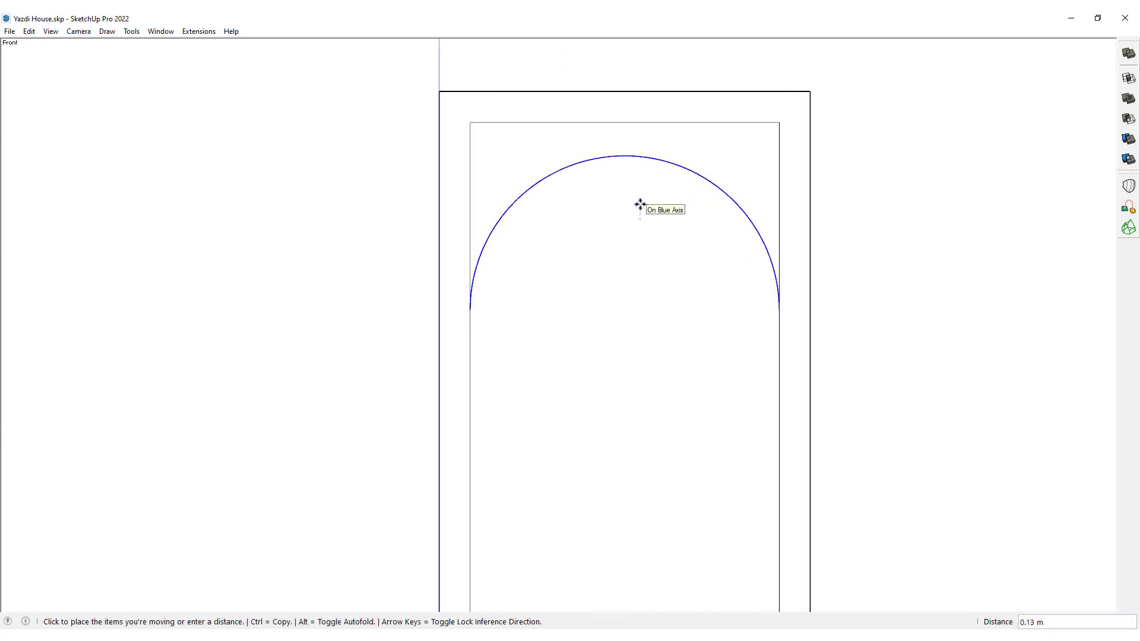
click(639, 201)
Erase the inner rectangle's top edge, the side edges above the arc and the base edge to leave an open arch.
key(space)
key(e)
click(766, 123)
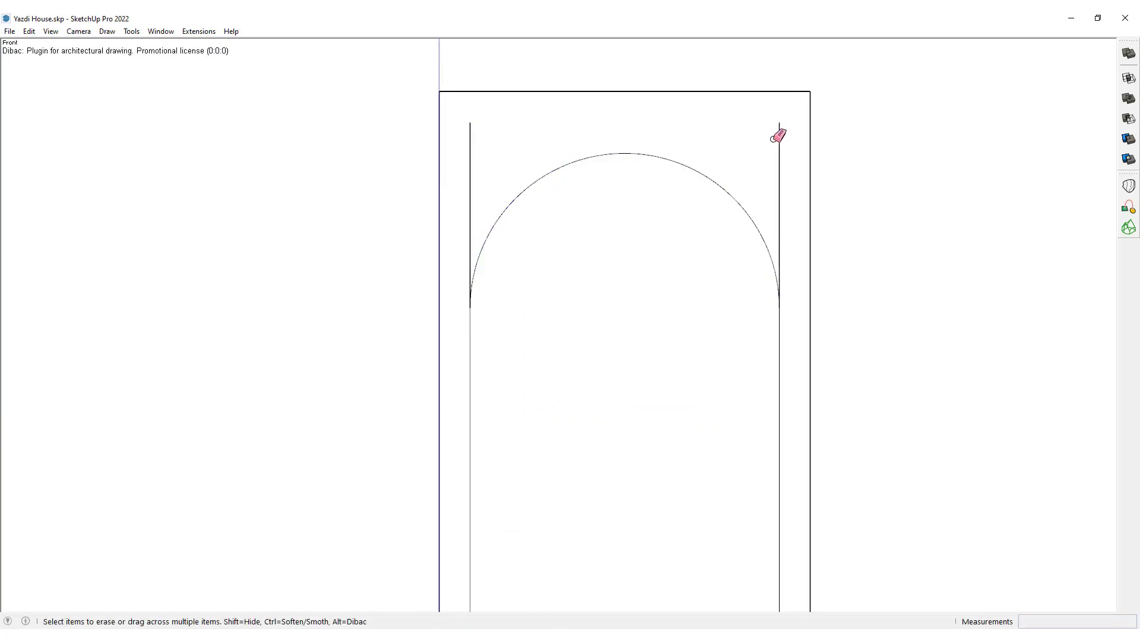
click(779, 136)
click(461, 158)
scroll(486, 94, down, 4)
mouse_move(486, 93)
middle_down()
mouse_move(470, 158)
mouse_move(566, 331)
middle_up()
middle_drag(550, 396, 565, 368)
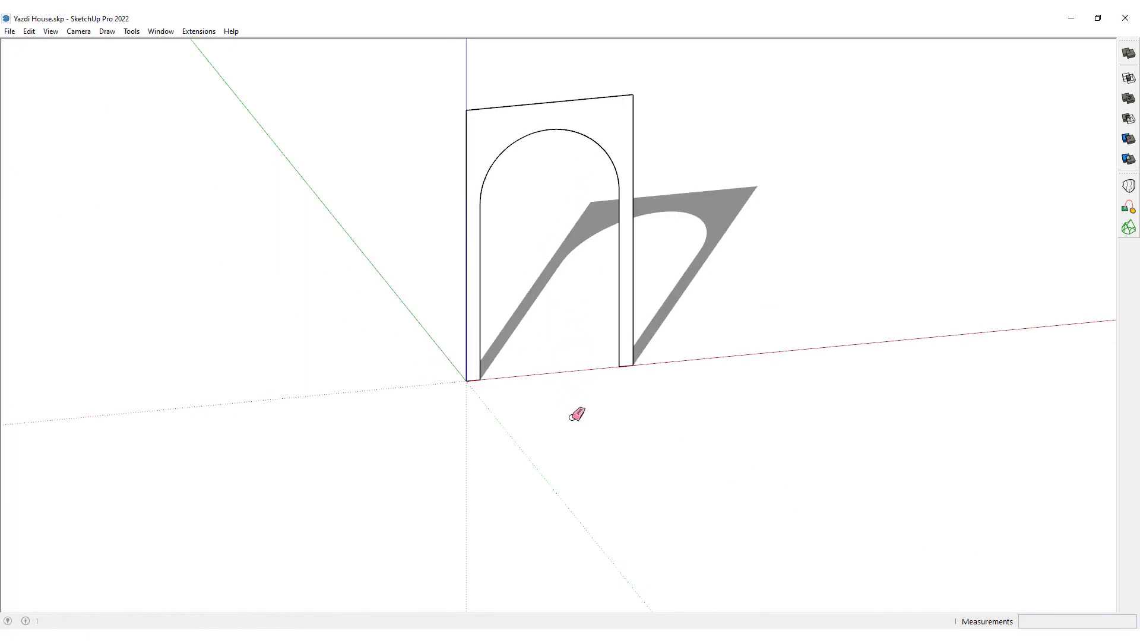
Move the arch face 1.5 m along the red axis from its top edge's midpoint, centring it on the origin.
key(space)
click(559, 117)
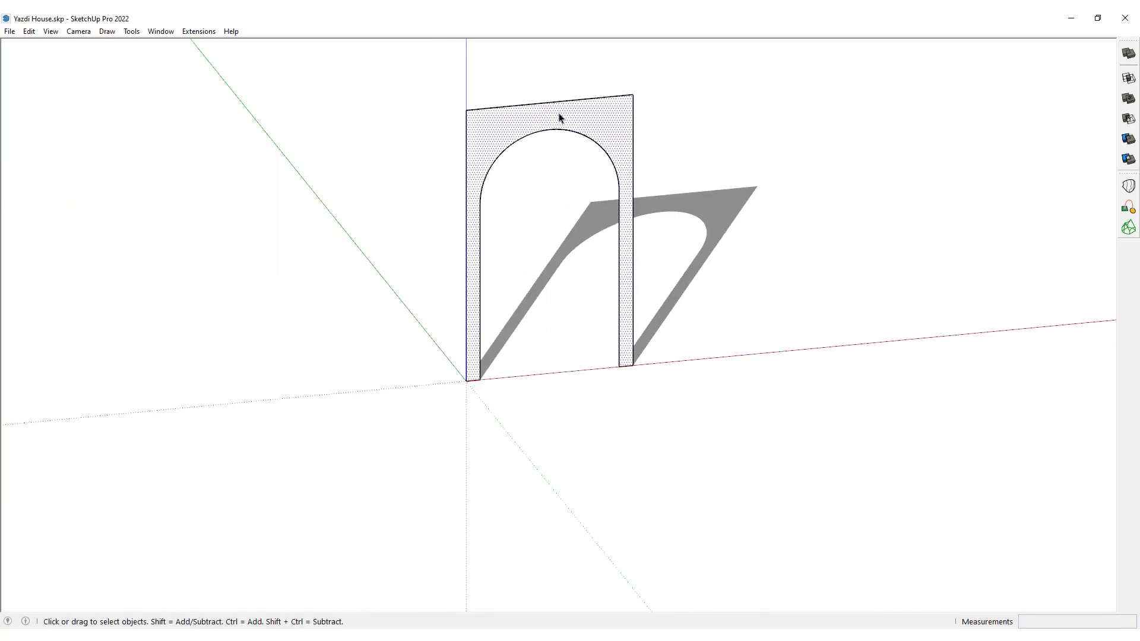
key(m)
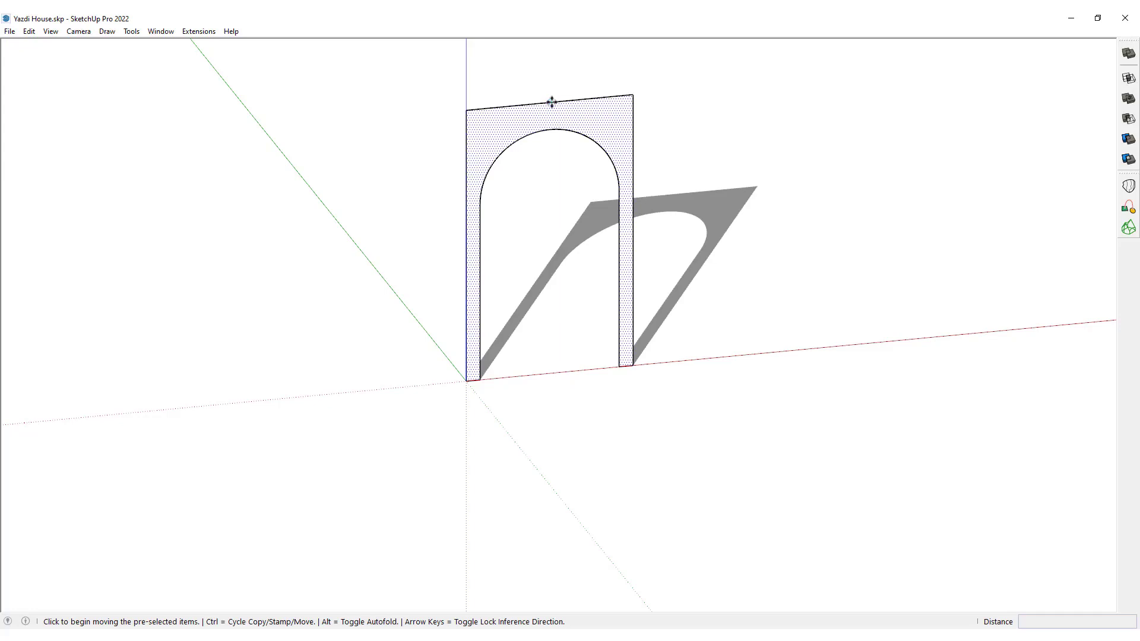
click(551, 102)
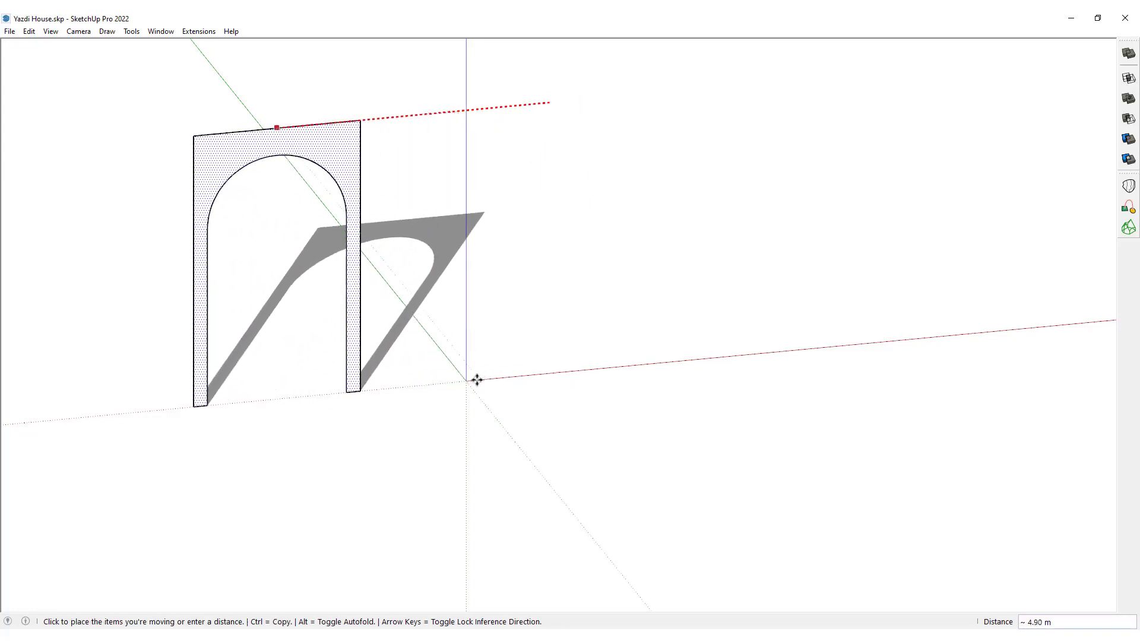
key(Escape)
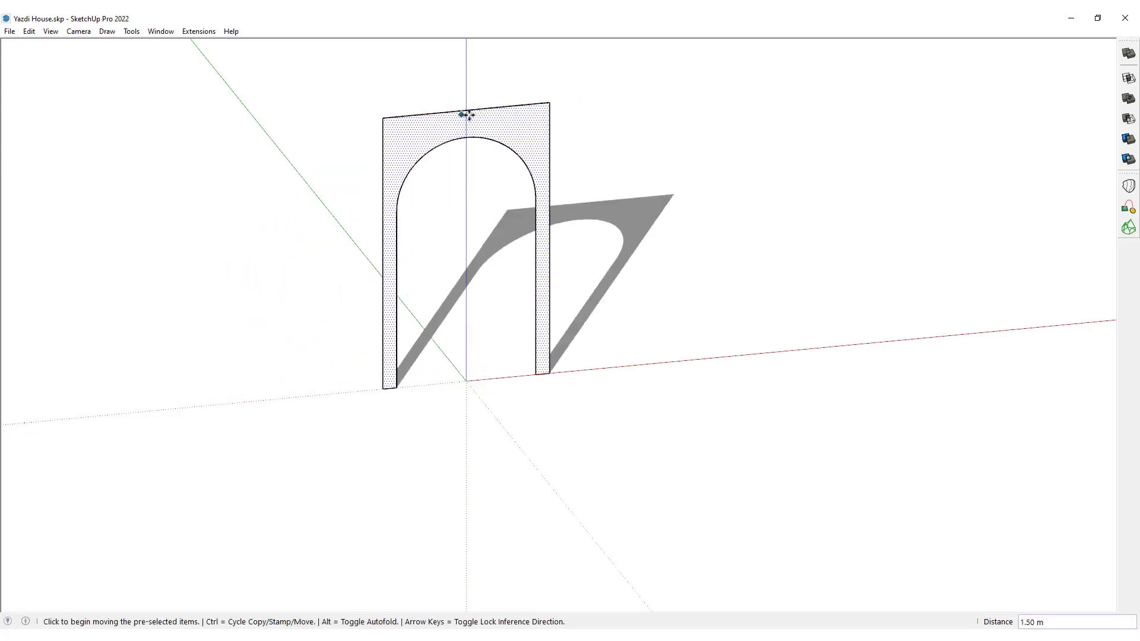
Draw a small 128-sided circle on the ground plane centred at the origin between the arch legs.
key(c)
click(467, 381)
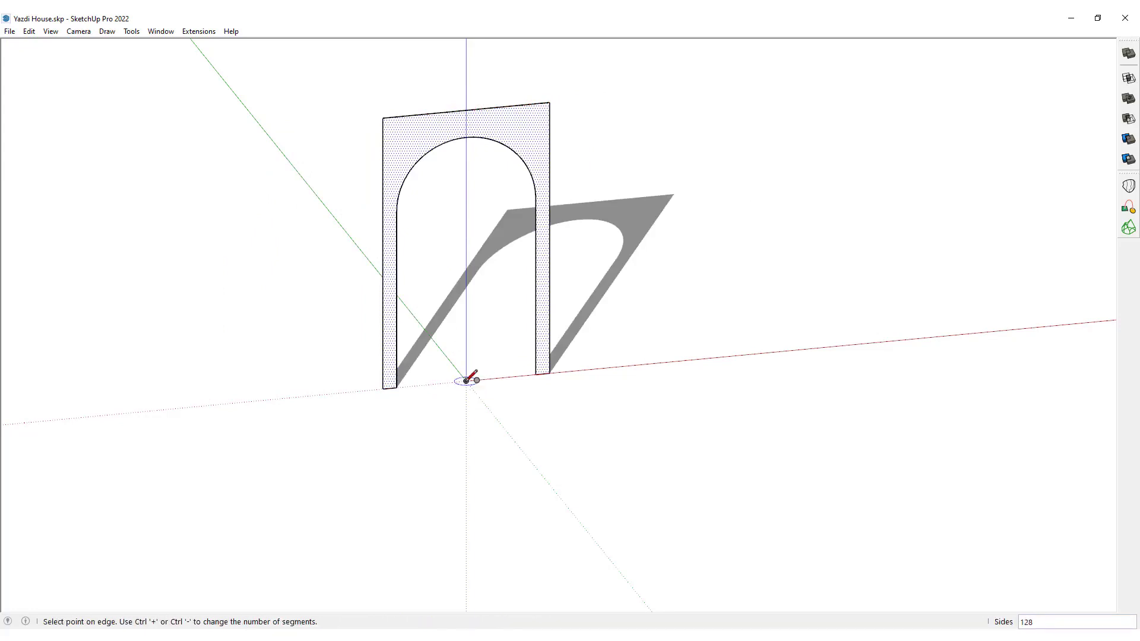
middle_drag(467, 381, 468, 346)
scroll(467, 347, up, 5)
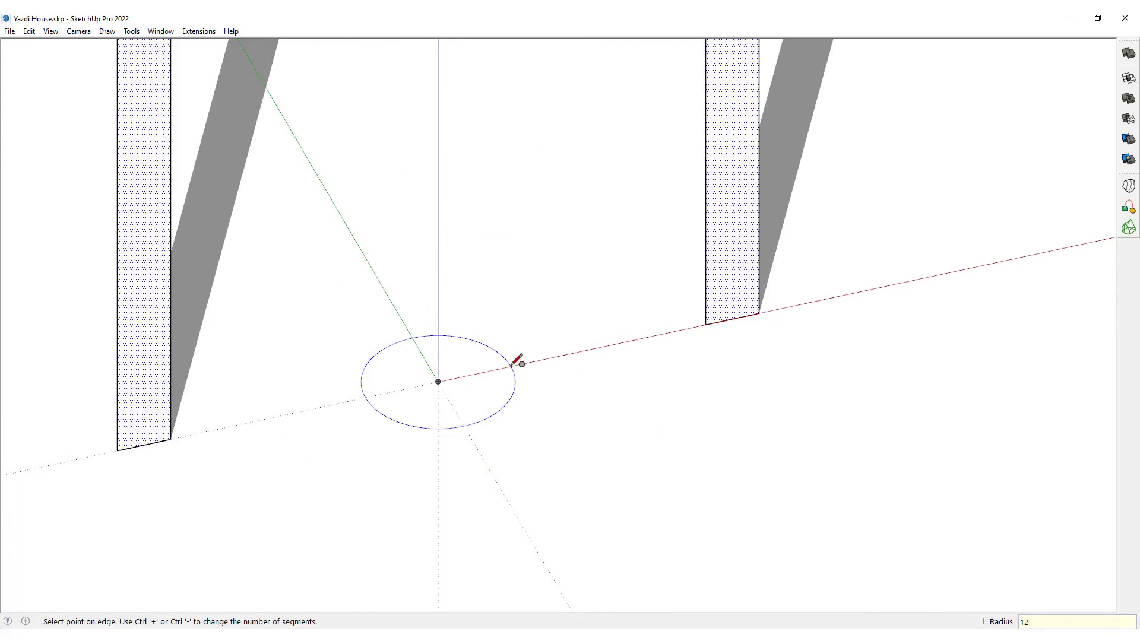
key(Return)
click(517, 360)
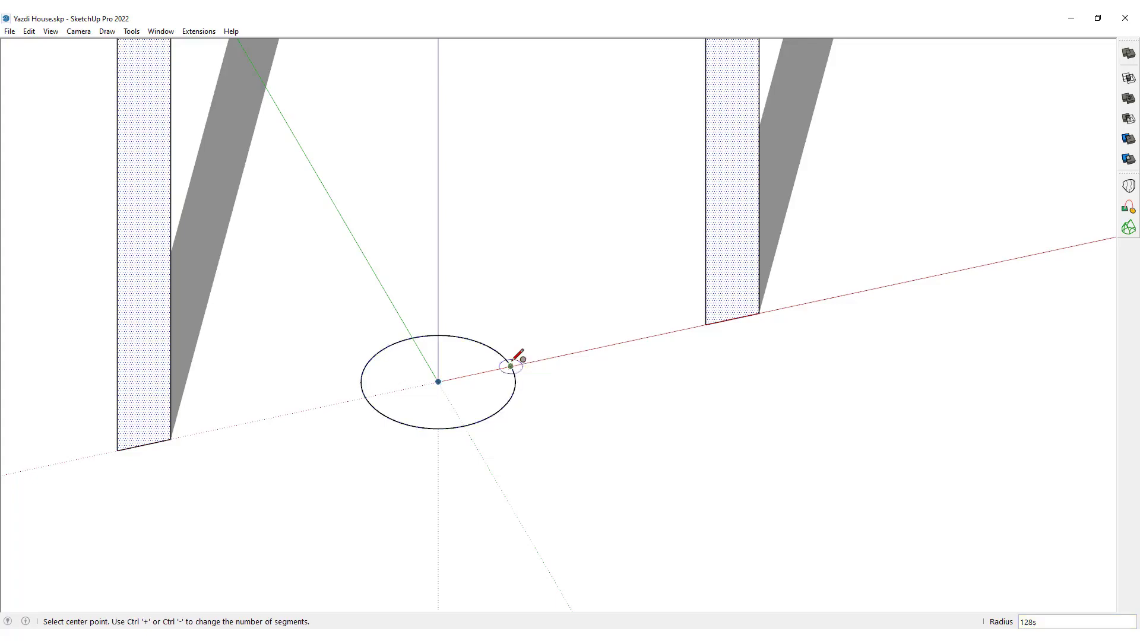
scroll(514, 363, down, 2)
key(space)
Use Follow Me to sweep the arch face around the circle path into a domed, hollow cylinder.
middle_drag(485, 390, 491, 491)
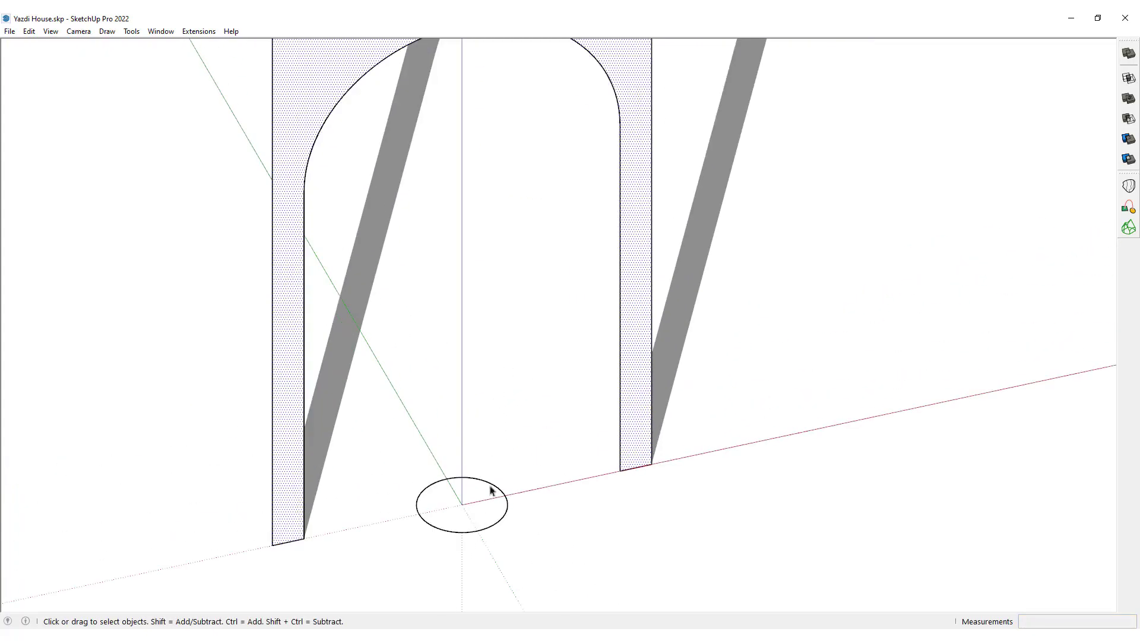
click(485, 521)
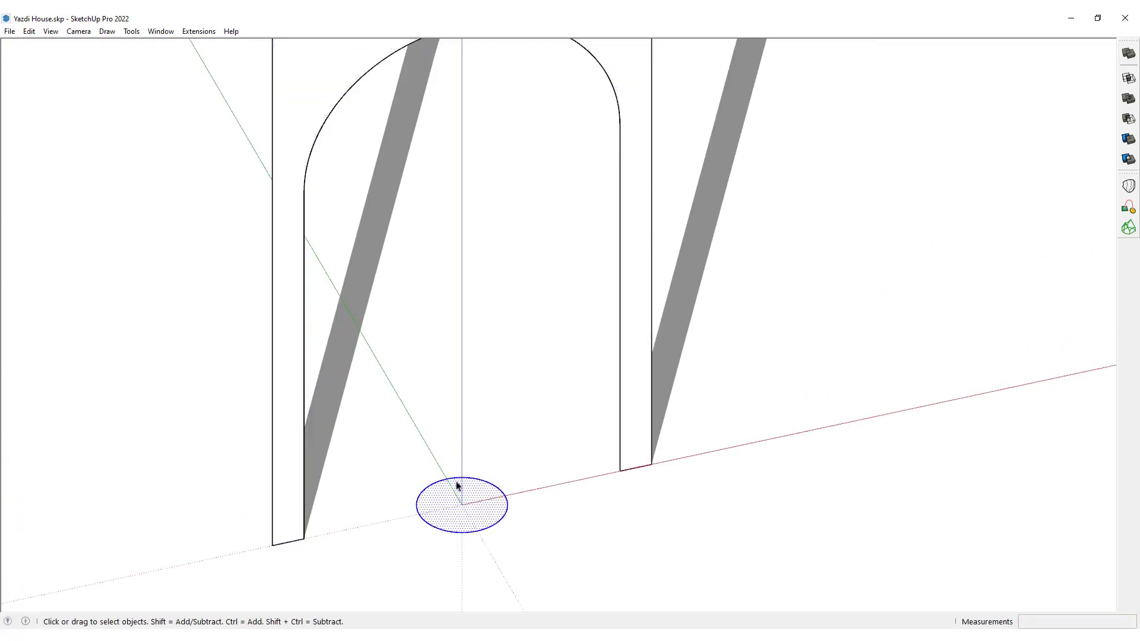
scroll(457, 486, down, 3)
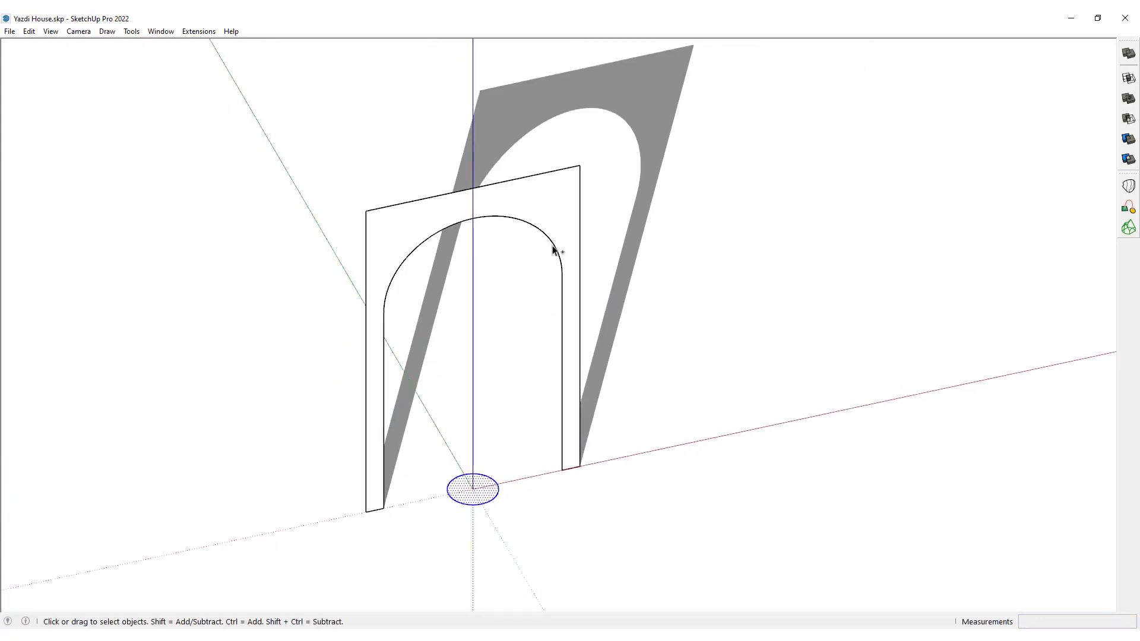
key(shift+f)
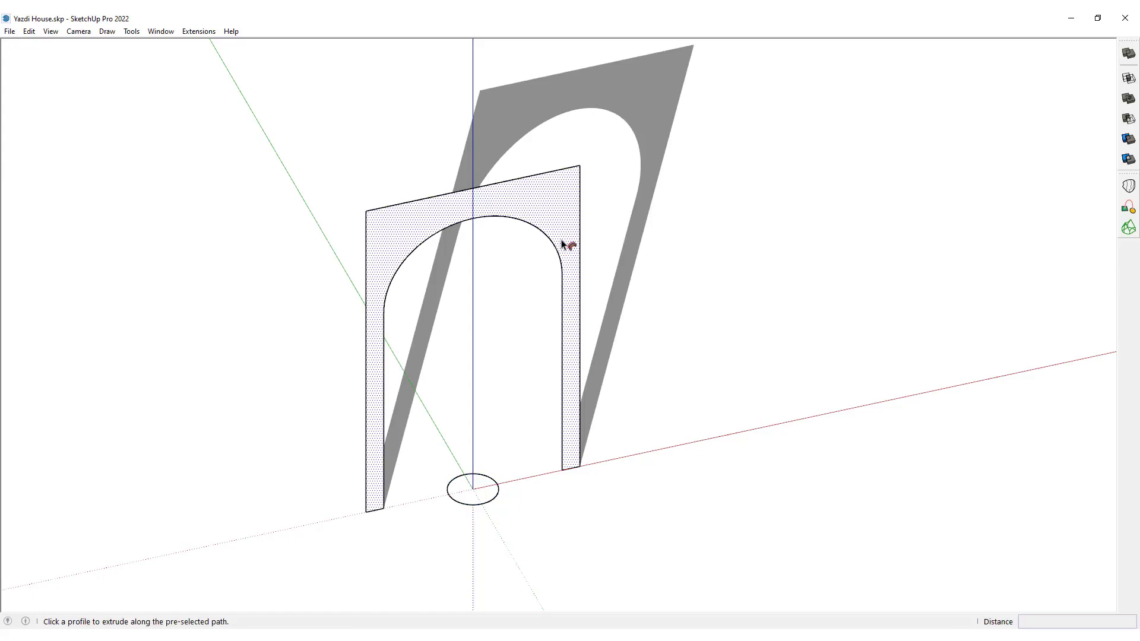
click(562, 244)
key(space)
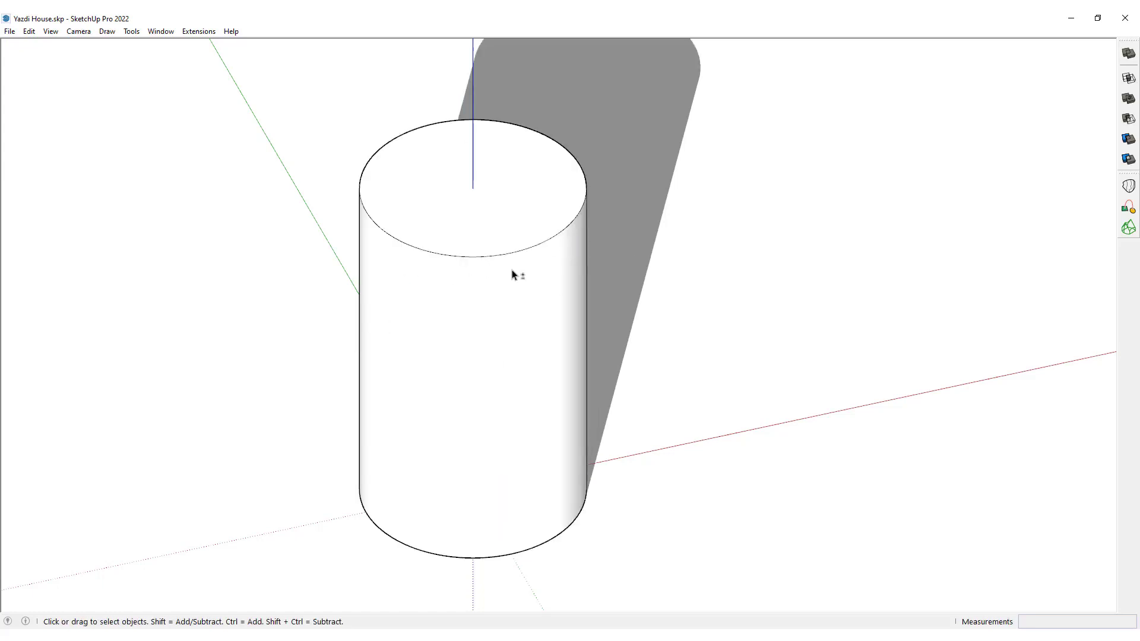
Turn on X-ray display and delete the small path circle at the base of the hollow cylinder.
key(F2)
key(shift+x)
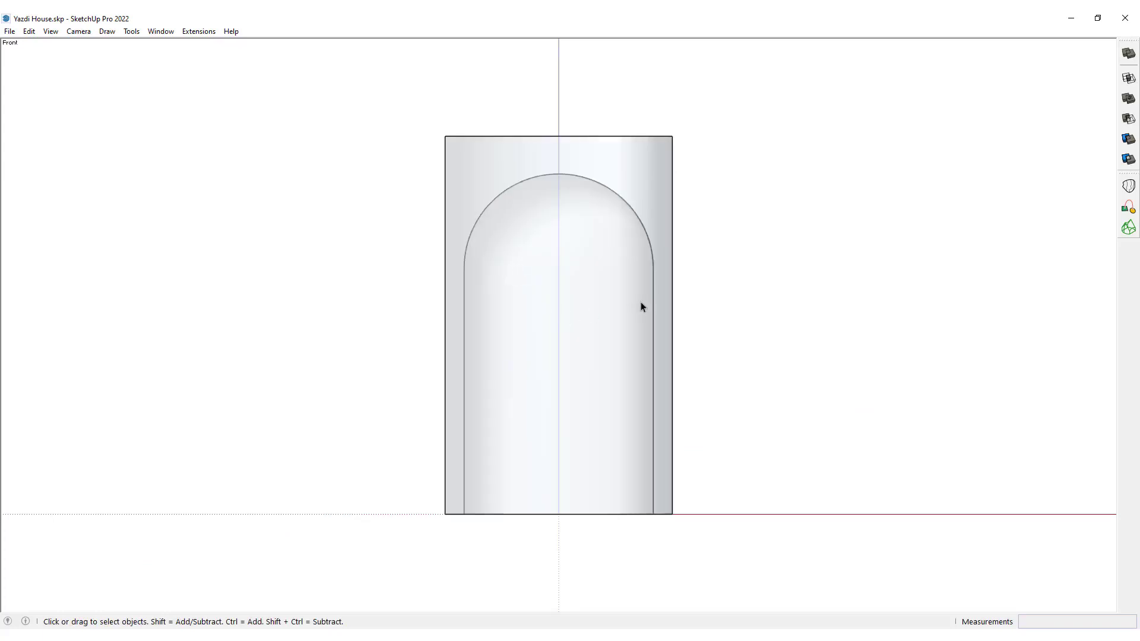
shift+middle_drag(640, 301, 620, 308)
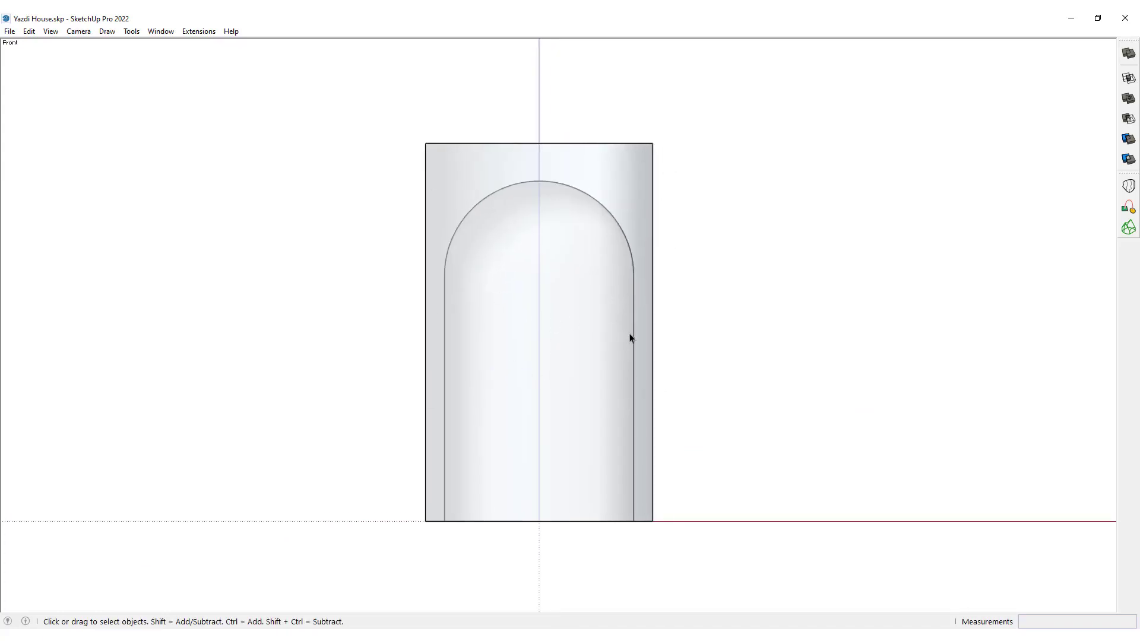
key(F2)
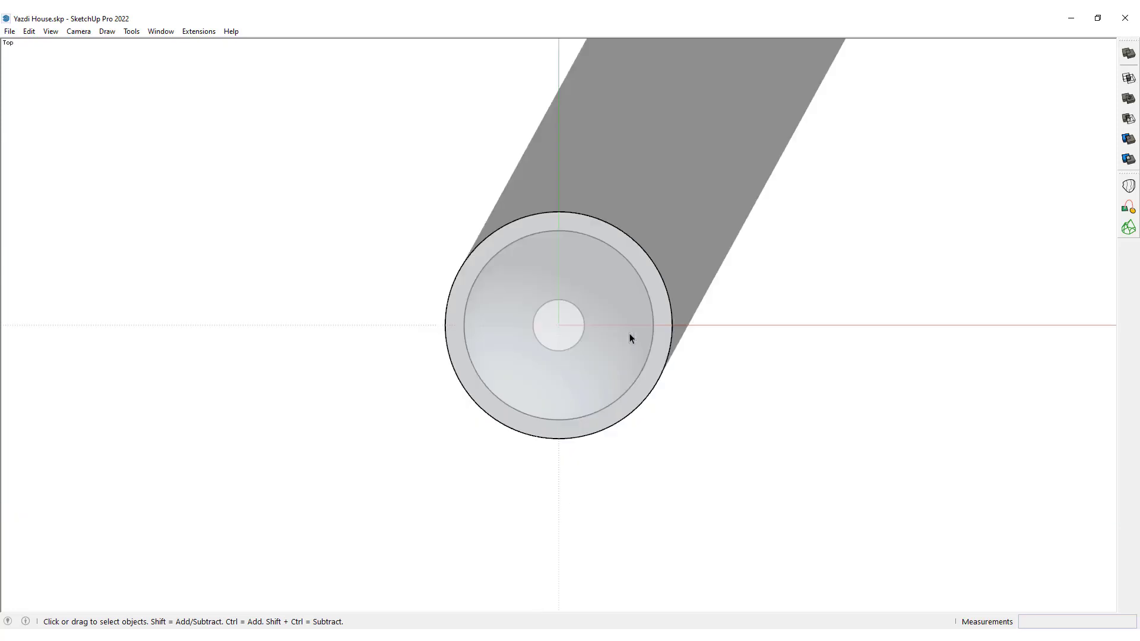
middle_drag(539, 431, 544, 479)
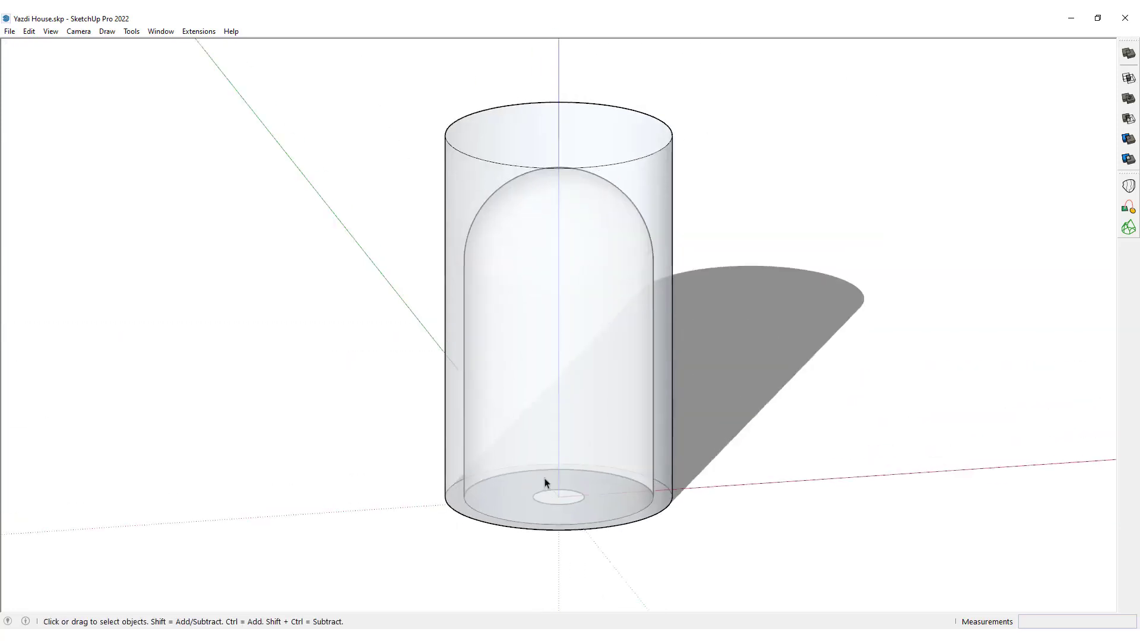
scroll(555, 485, up, 3)
click(545, 424)
key(Delete)
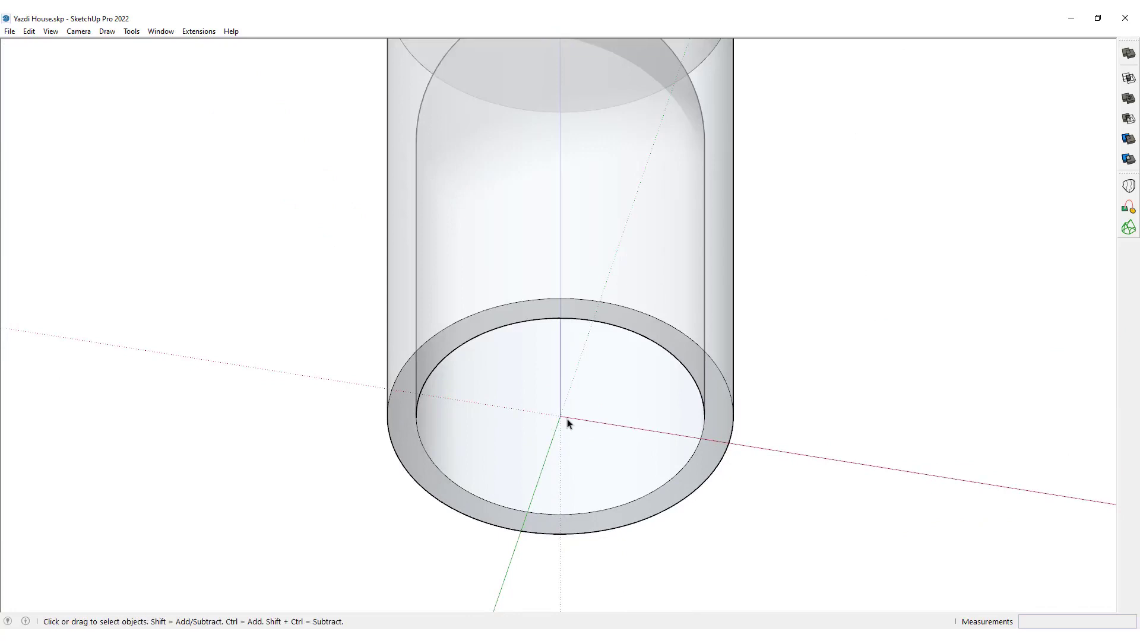
Make all the connected geometry of the domed cylinder into one group.
key(F2)
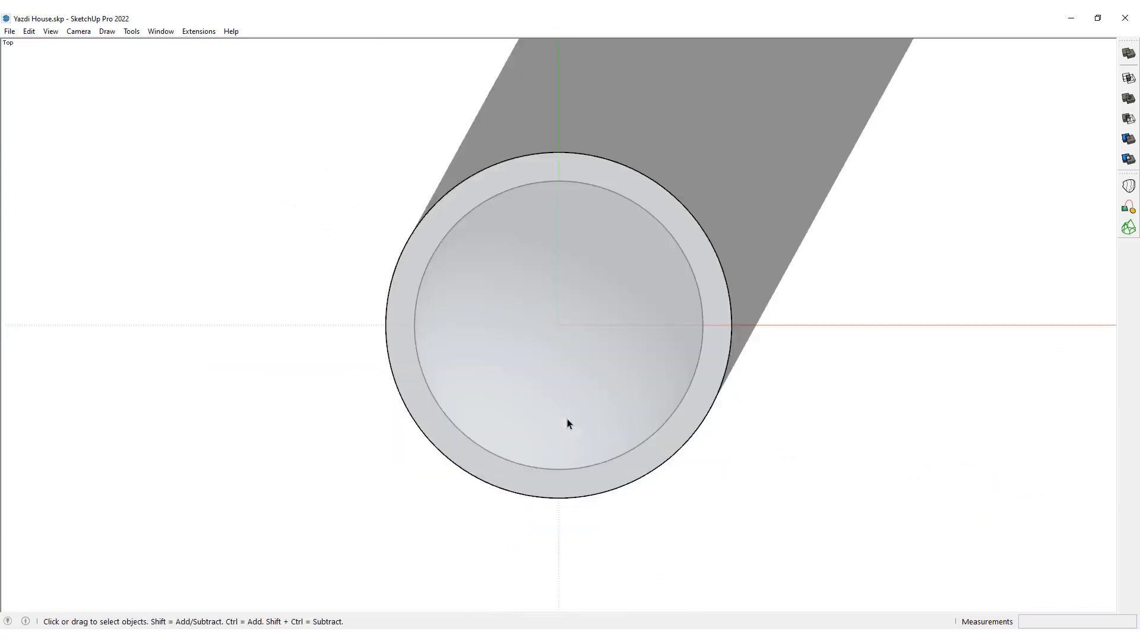
triple_click(572, 384)
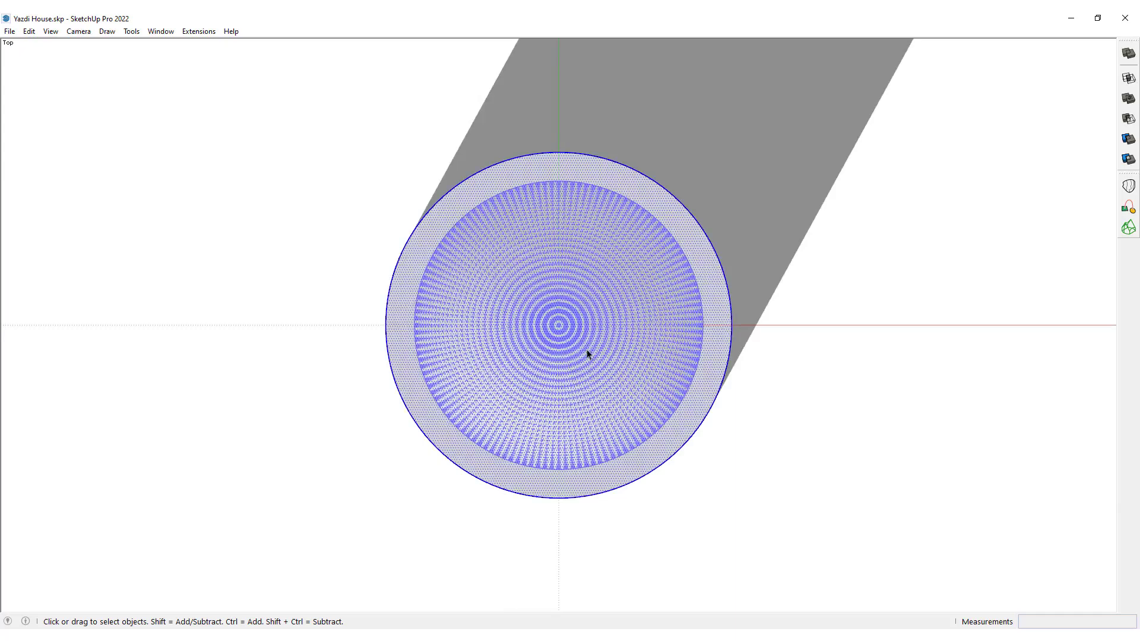
key(ctrl+g)
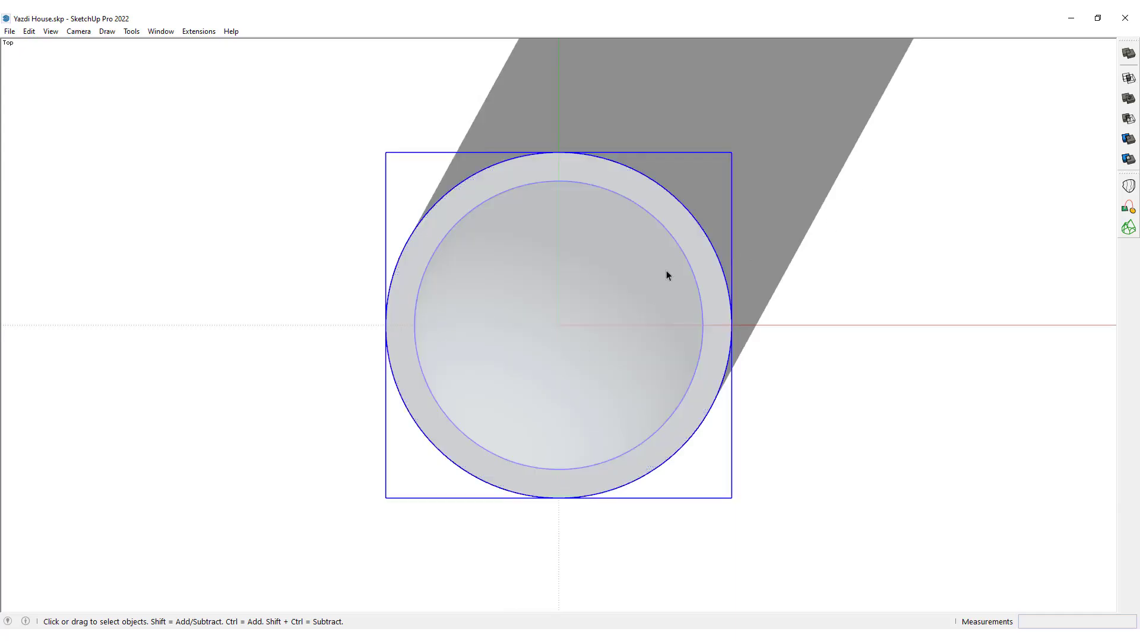
Draw a rectangle in the ground plane, wider than the cylinder and extending past its front half.
key(r)
click(282, 244)
click(799, 554)
key(space)
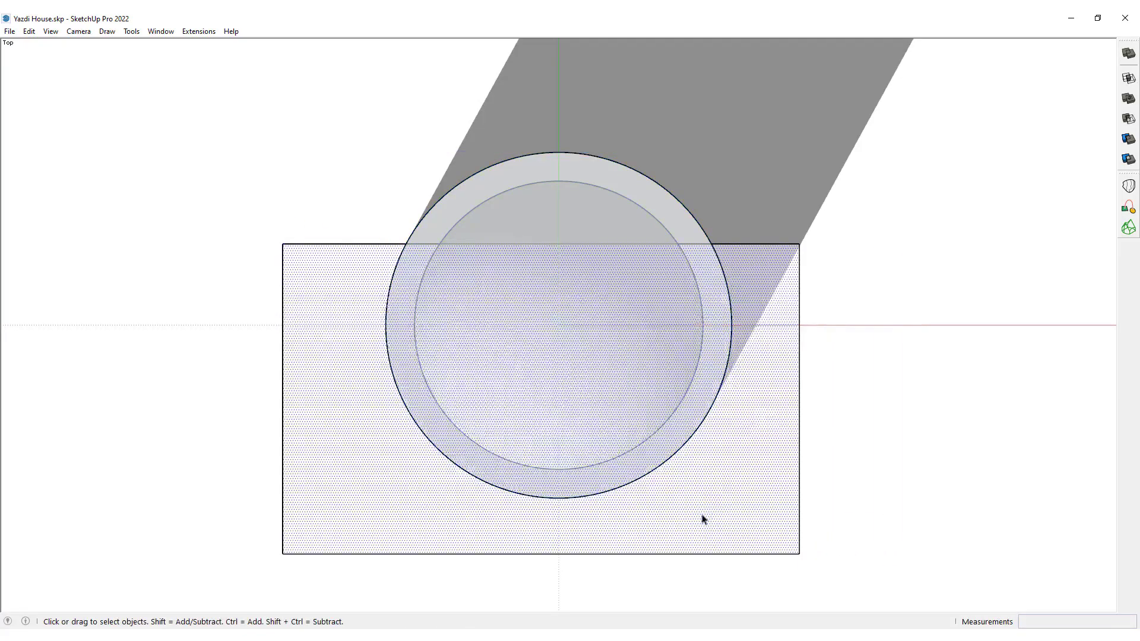
Move the rectangle along the green axis until its rear edge lies on the red axis.
middle_drag(702, 520, 860, 460)
key(m)
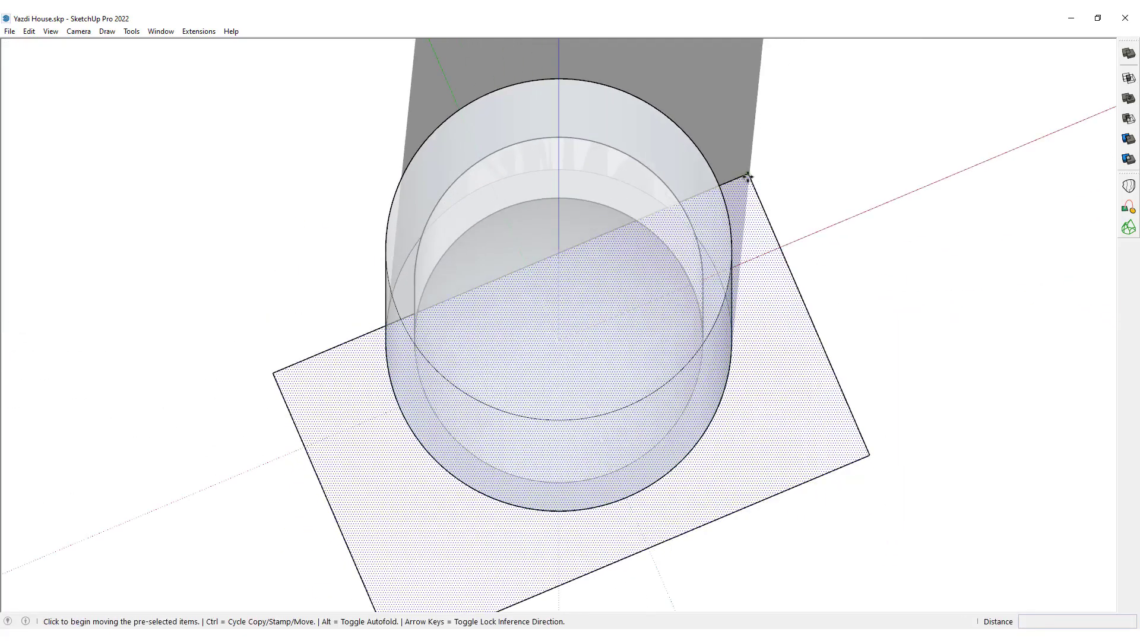
click(748, 176)
middle_drag(422, 406, 623, 329)
scroll(416, 540, up, 3)
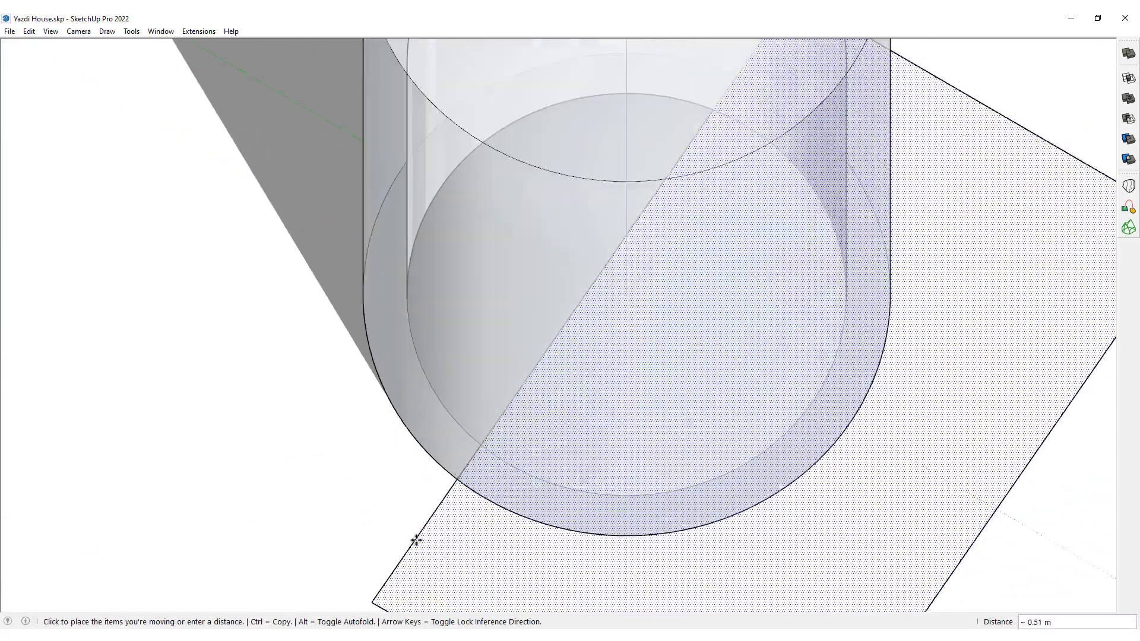
click(501, 453)
scroll(475, 417, down, 5)
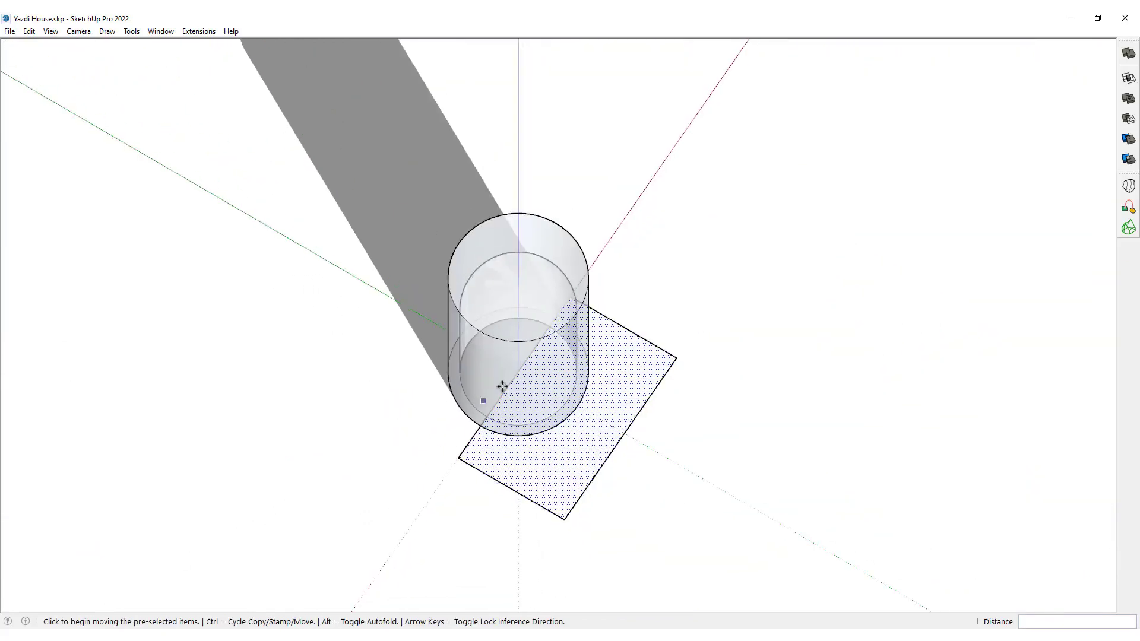
middle_drag(503, 386, 389, 400)
key(space)
Push/Pull the rectangle up to the height of the cylinder's top to form a cutting box.
scroll(511, 333, up, 5)
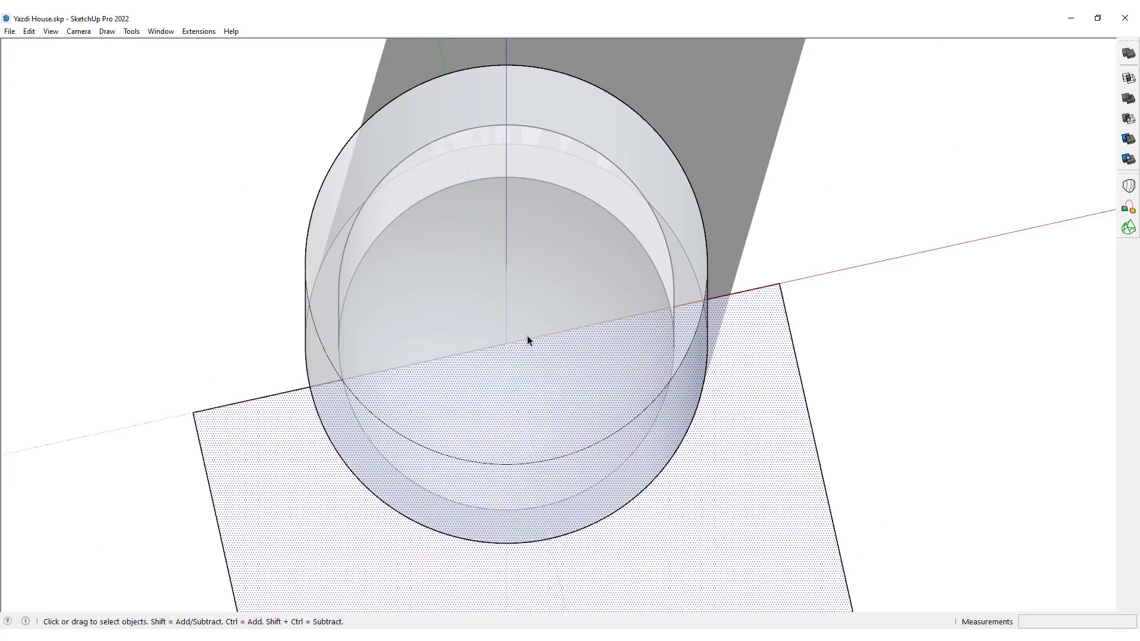
scroll(501, 351, up, 2)
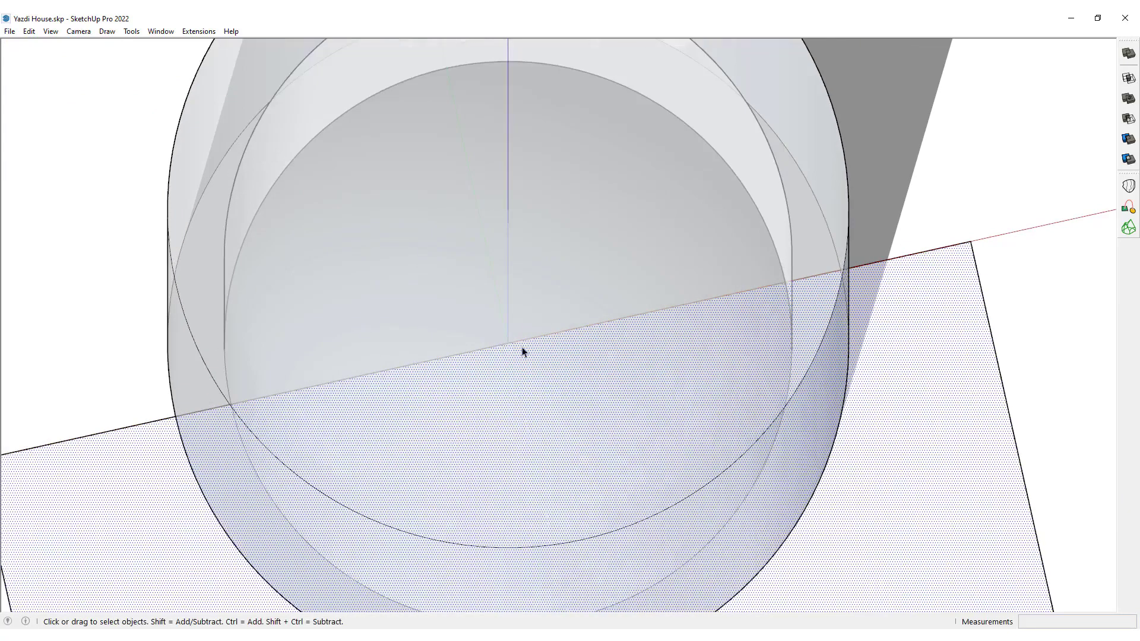
scroll(518, 357, down, 3)
key(t)
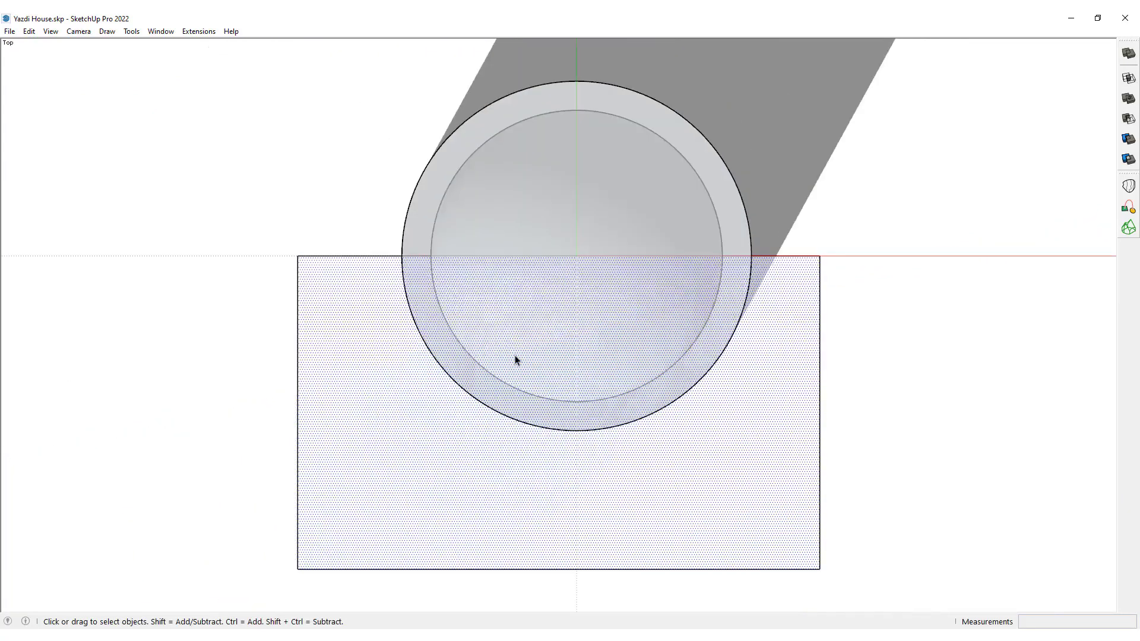
middle_drag(673, 346, 583, 425)
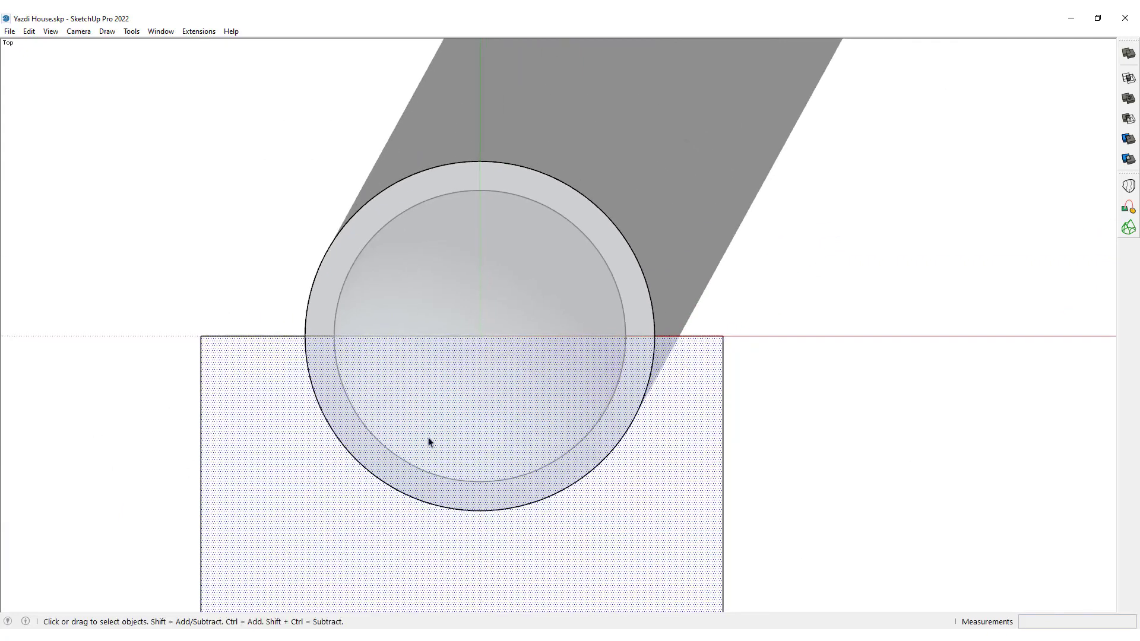
middle_drag(428, 443, 582, 570)
scroll(555, 232, down, 3)
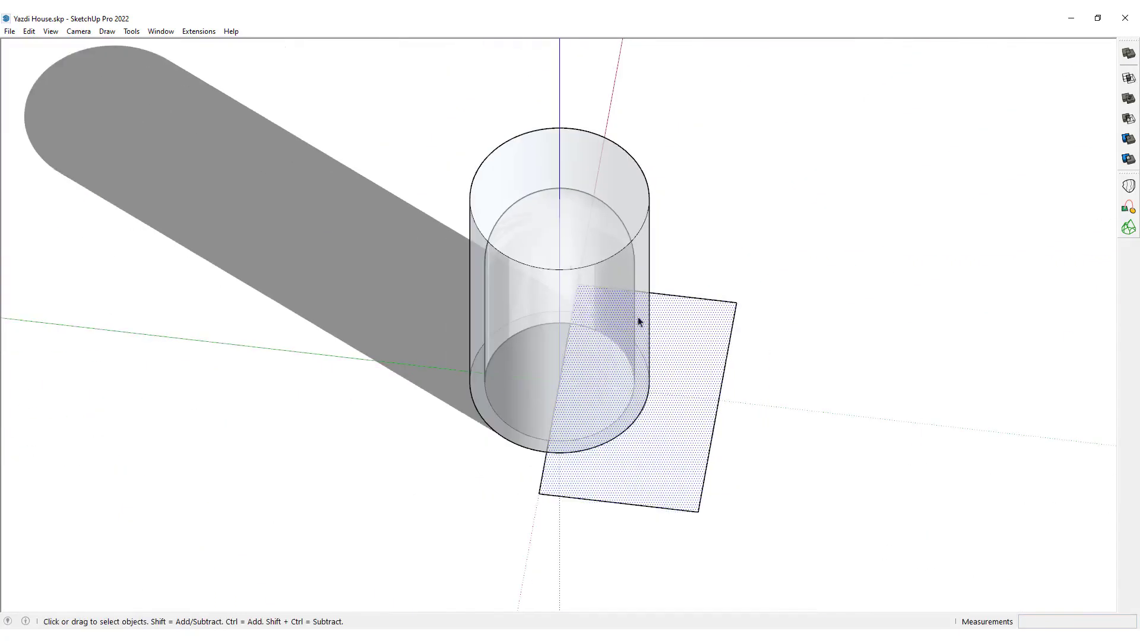
key(p)
click(706, 383)
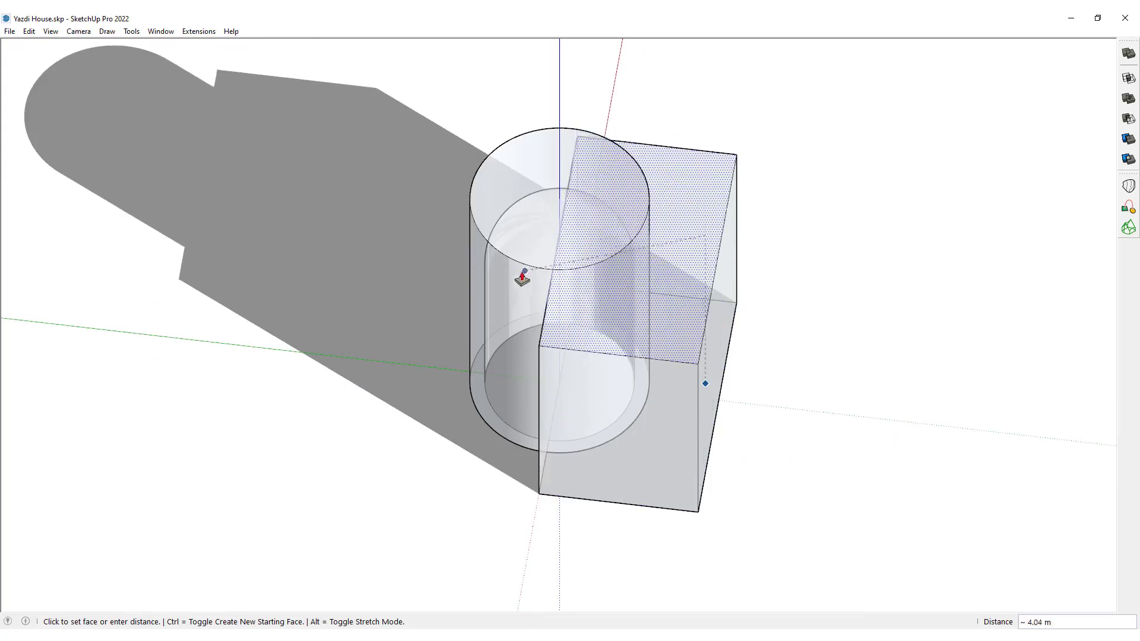
click(479, 235)
key(space)
Make all faces and edges of the cutting box into one group.
middle_drag(618, 407, 735, 230)
triple_click(735, 229)
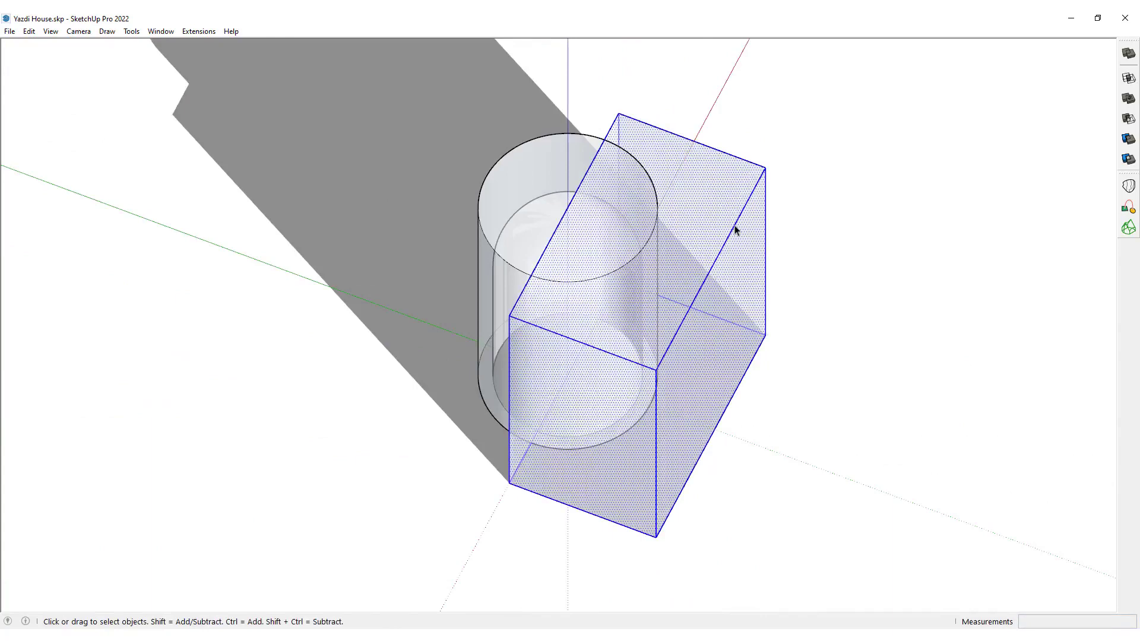
key(ctrl+g)
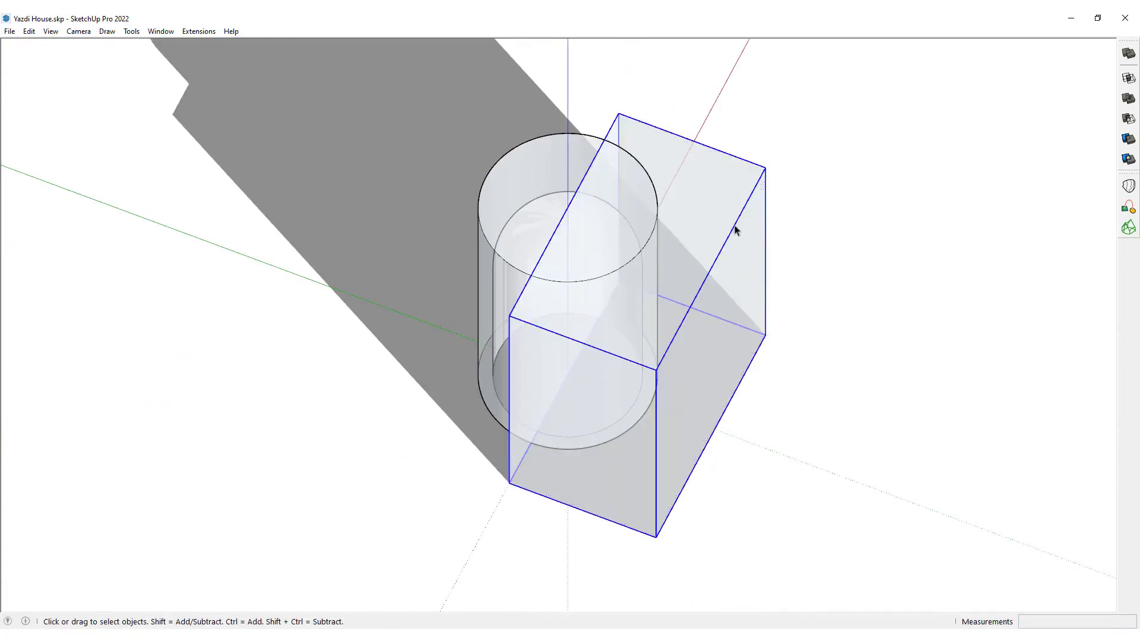
click(1128, 121)
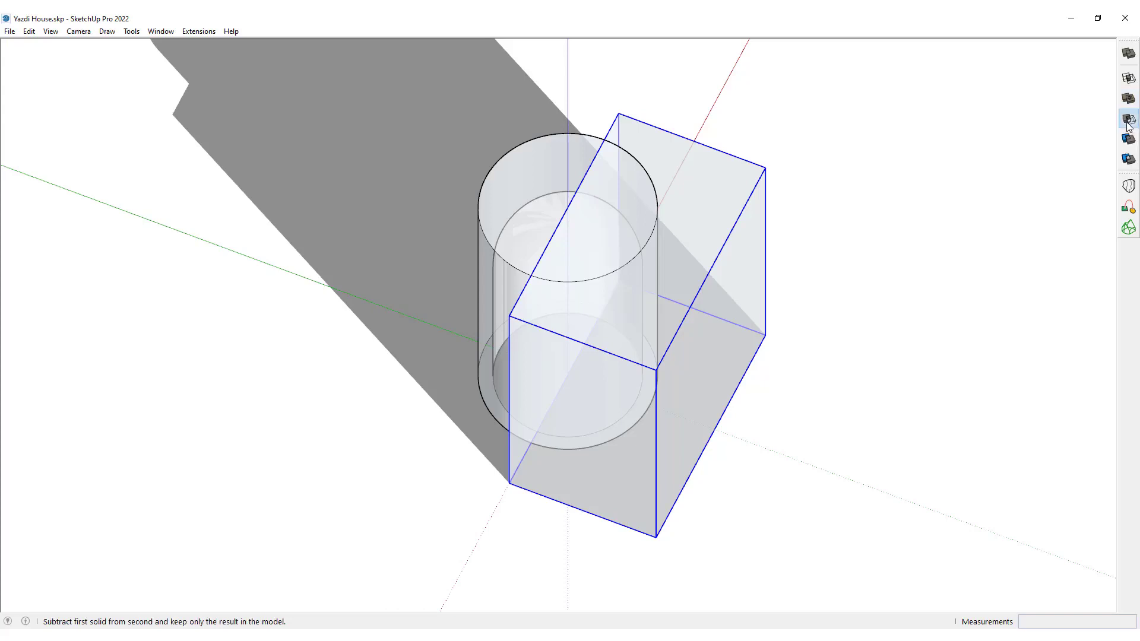
click(569, 159)
click(677, 160)
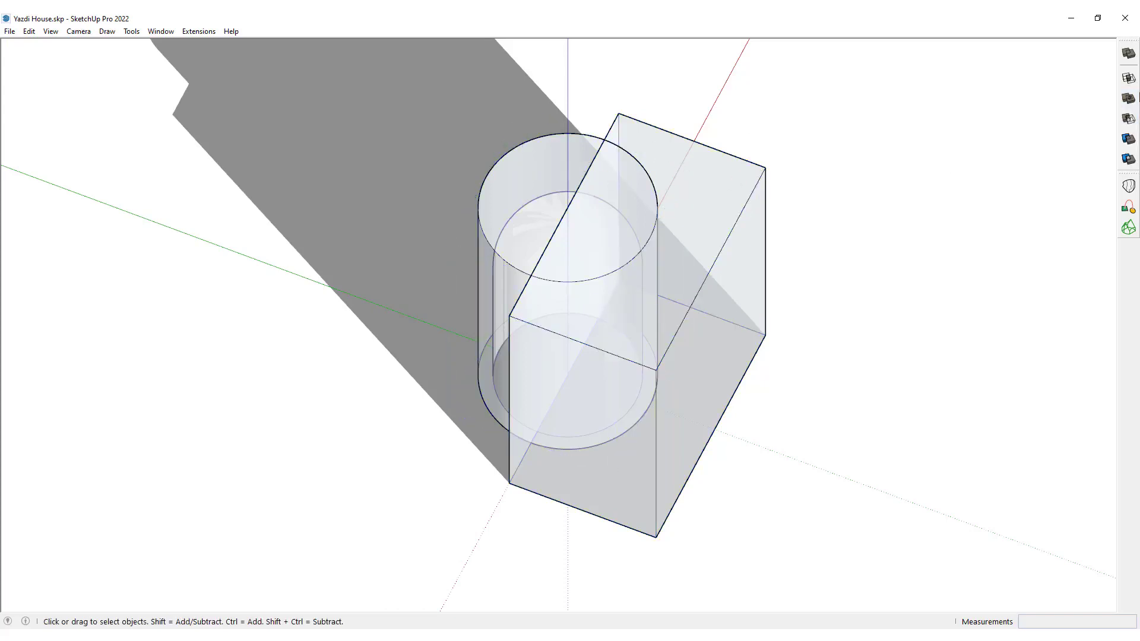
Subtract the box from the domed cylinder with the solid Subtract tool, leaving only the rear half.
click(1127, 119)
click(725, 185)
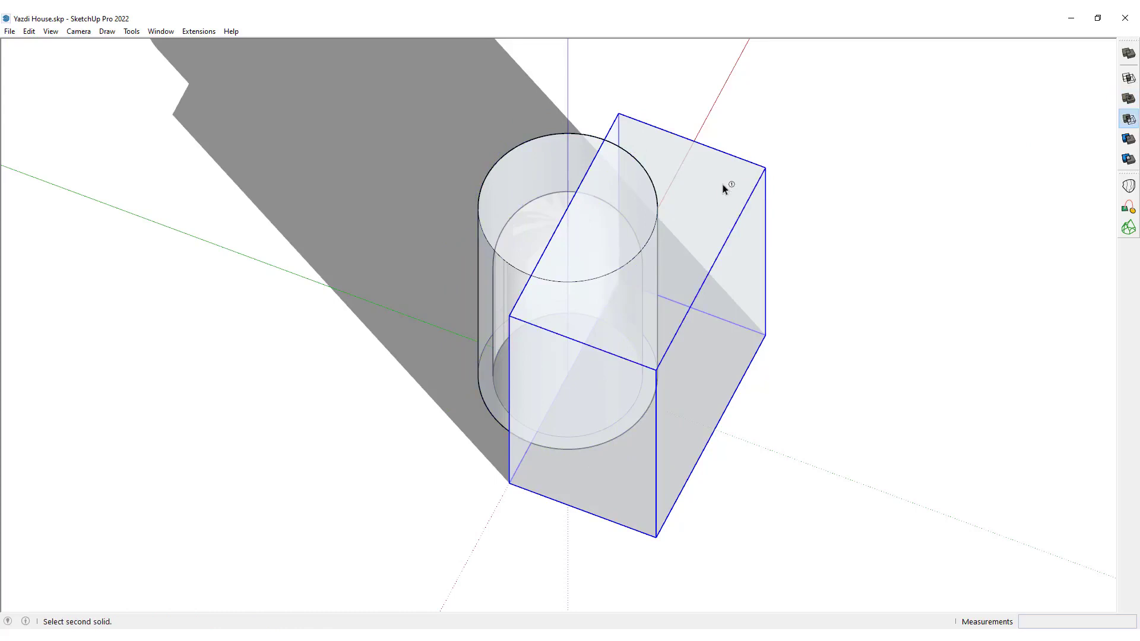
click(556, 162)
middle_drag(677, 226, 331, 191)
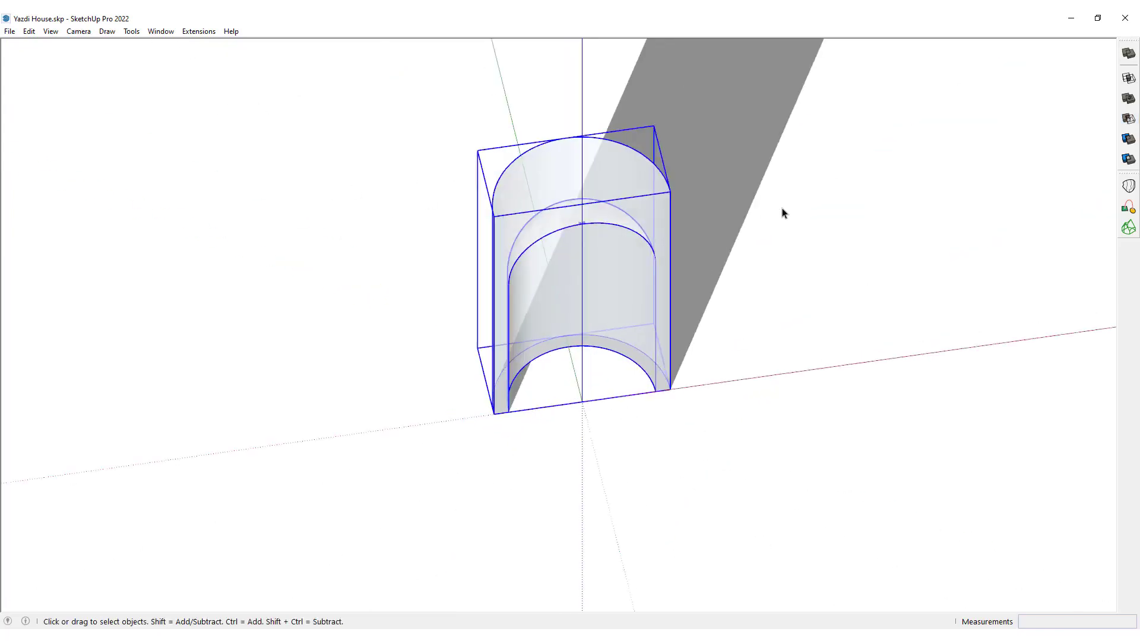
Deselect the half cylinder, turn off X-ray display and examine the underside of the dome at its apex up close.
click(751, 307)
key(x)
middle_drag(637, 400, 608, 13)
scroll(593, 191, up, 5)
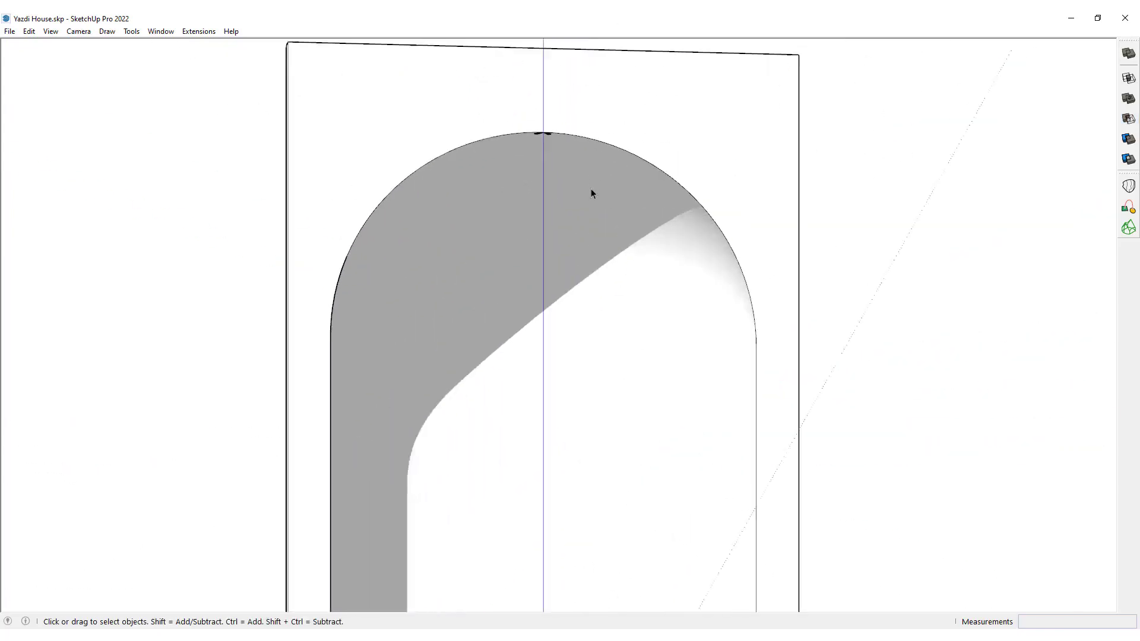
middle_drag(592, 191, 575, 213)
scroll(575, 229, down, 1)
middle_drag(572, 310, 504, 158)
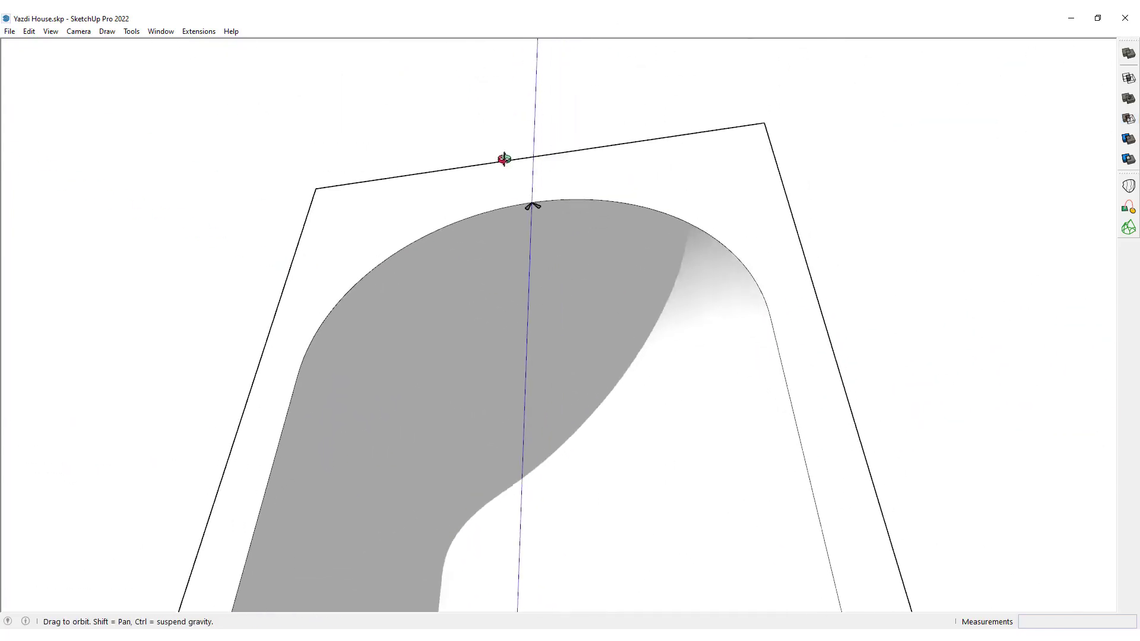
scroll(554, 209, up, 5)
middle_drag(547, 239, 475, 356)
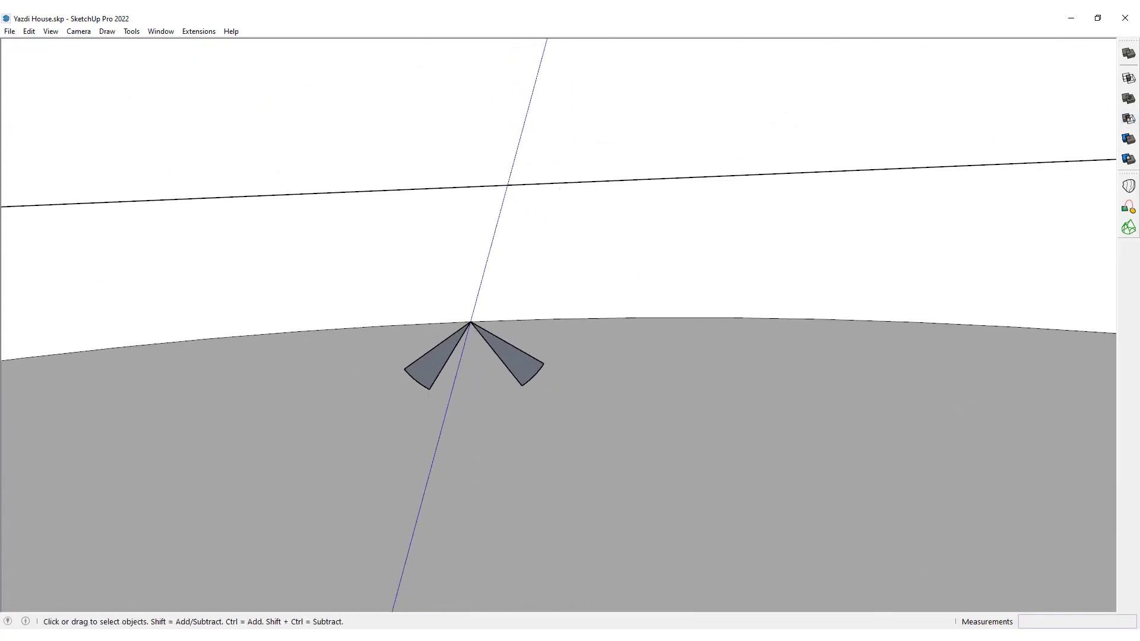
Draw lines from the arc midpoints of the two wedge-shaped gaps to the dome's apex to close both holes.
middle_drag(547, 383, 643, 305)
scroll(653, 315, up, 3)
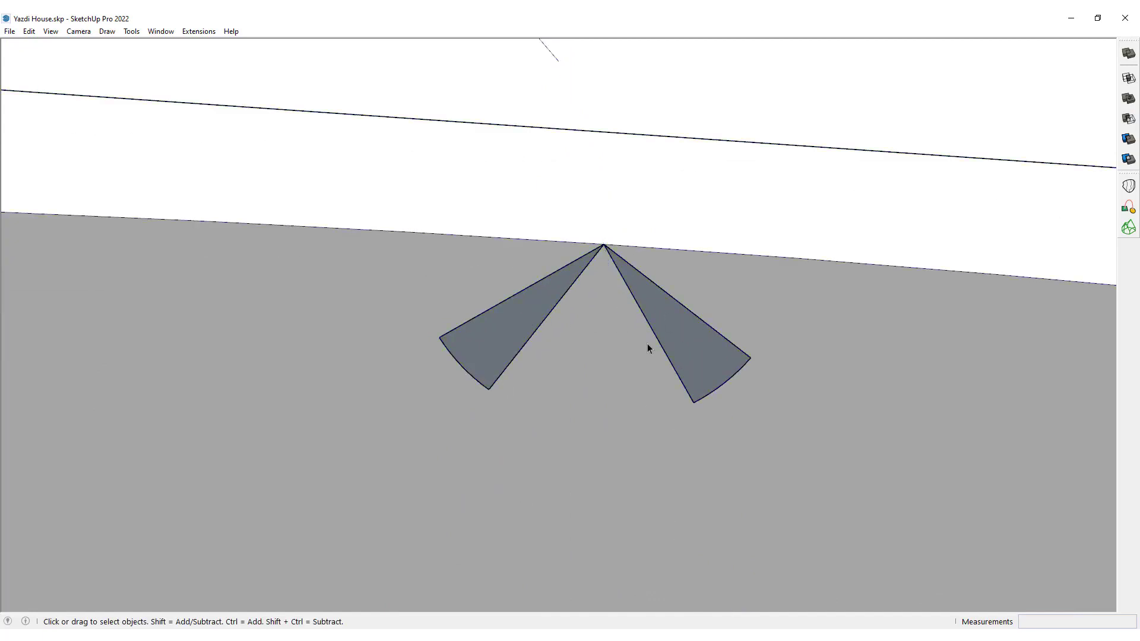
key(l)
click(723, 383)
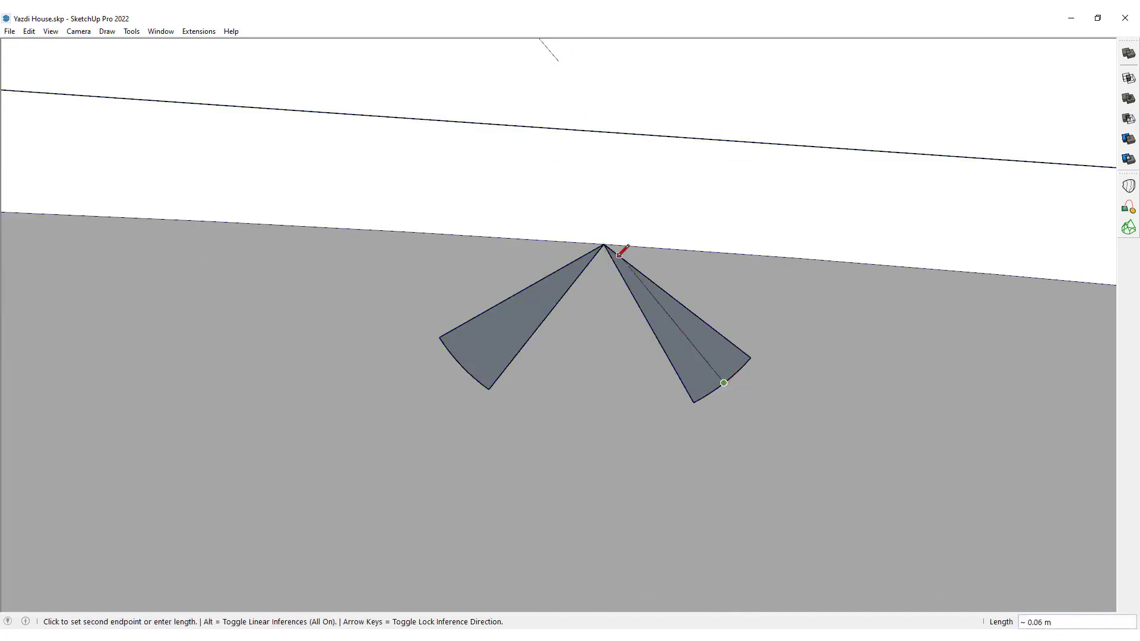
click(608, 244)
click(466, 364)
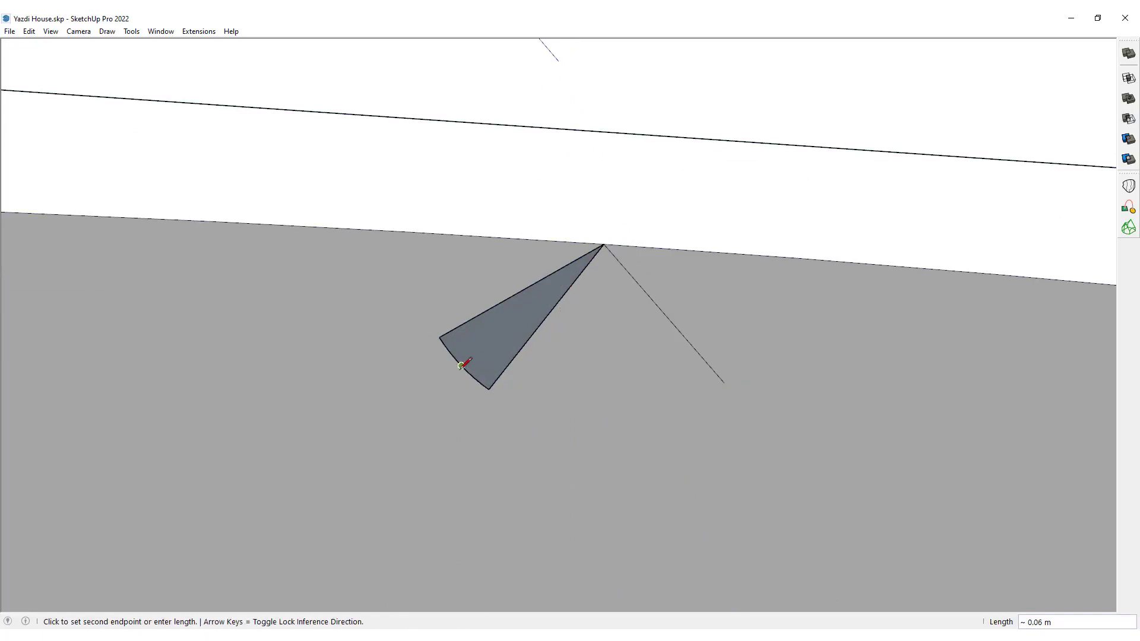
click(604, 244)
middle_drag(583, 307, 692, 306)
key(space)
scroll(614, 308, down, 5)
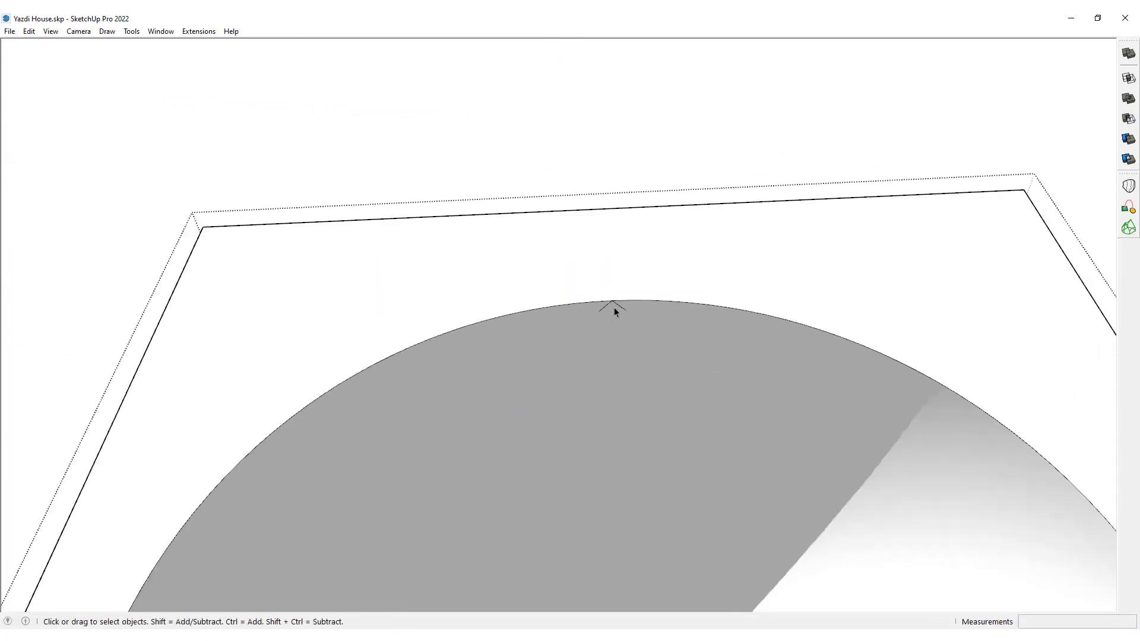
Inspect the niche solid with Solid Inspector², zoom to the reversed face at the apex and fix it.
key(i)
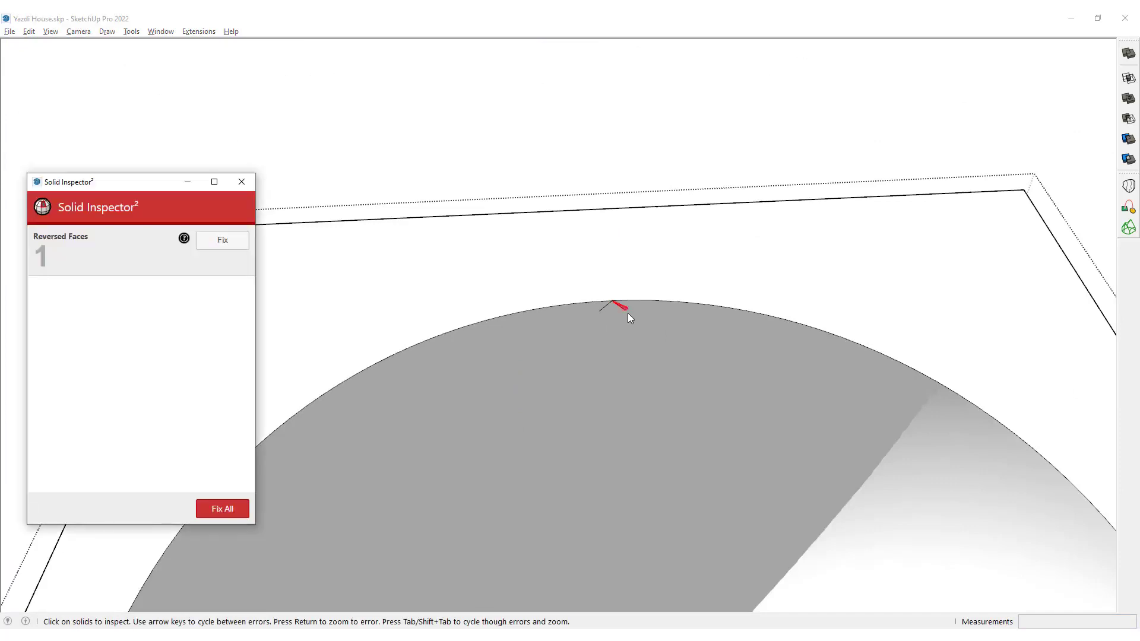
key(Return)
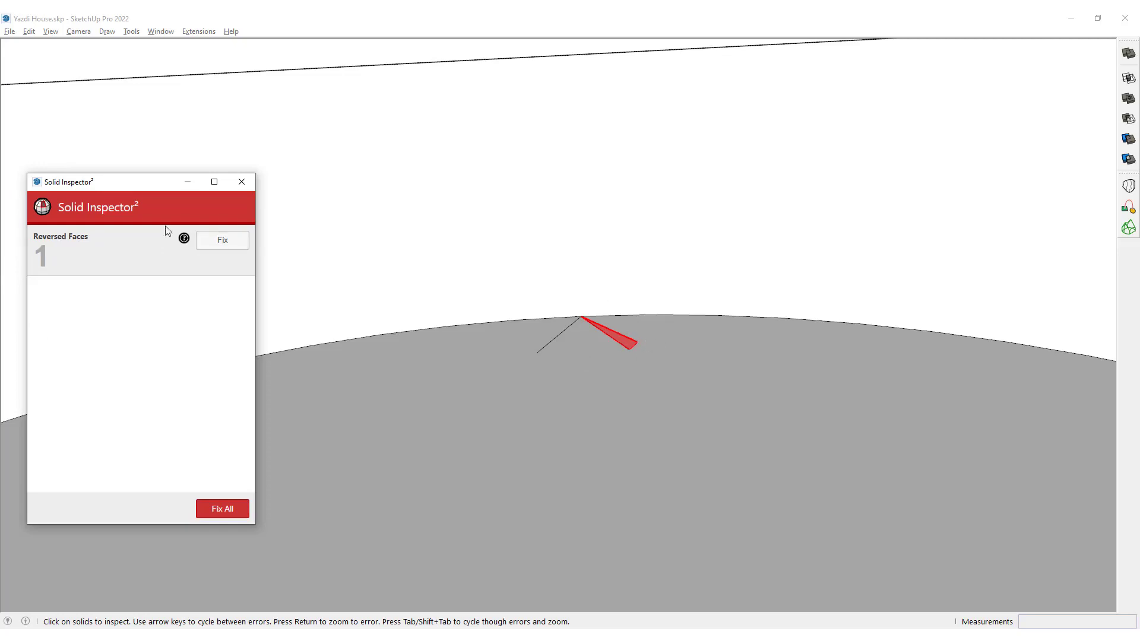
click(217, 241)
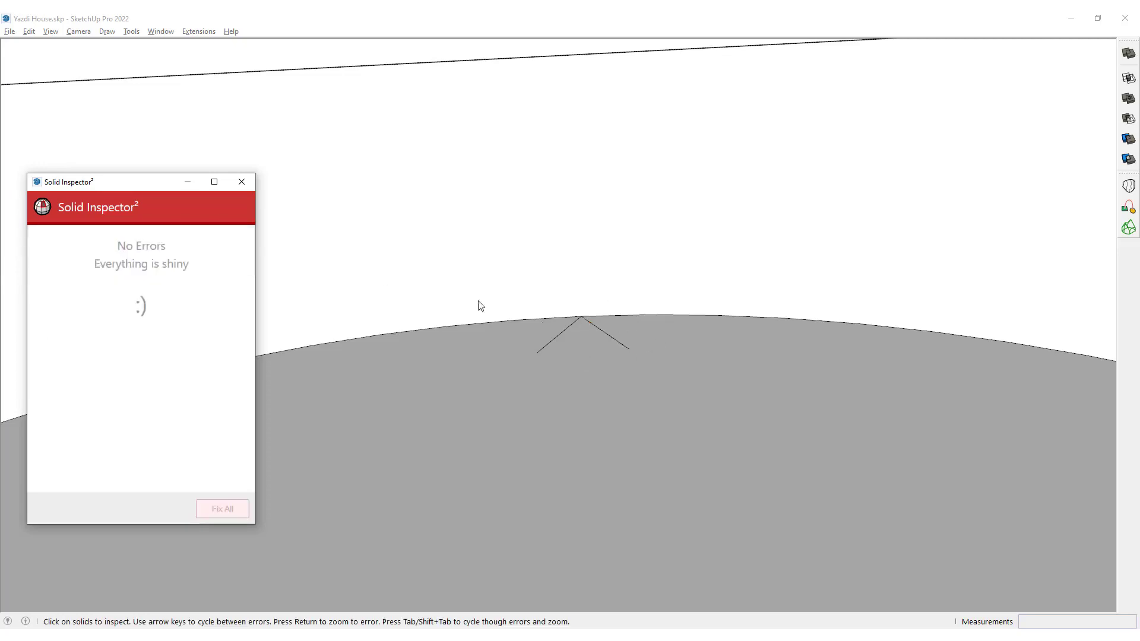
click(253, 181)
scroll(545, 216, down, 8)
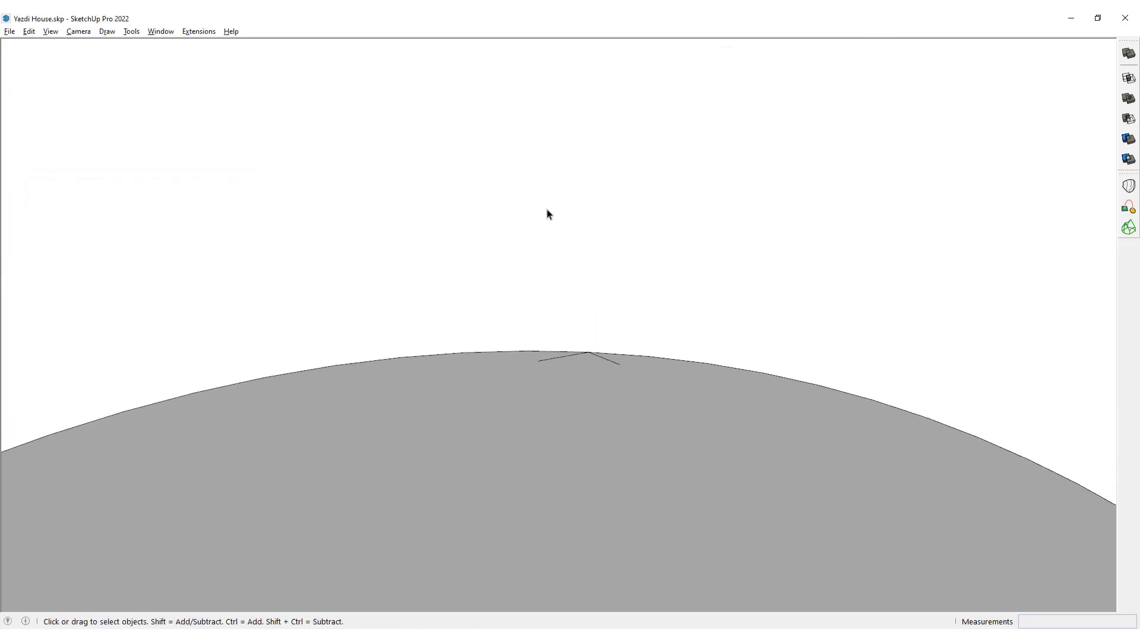
Leave the group and check with the solid Union tool whether the half cylinder counts as a solid.
click(1128, 98)
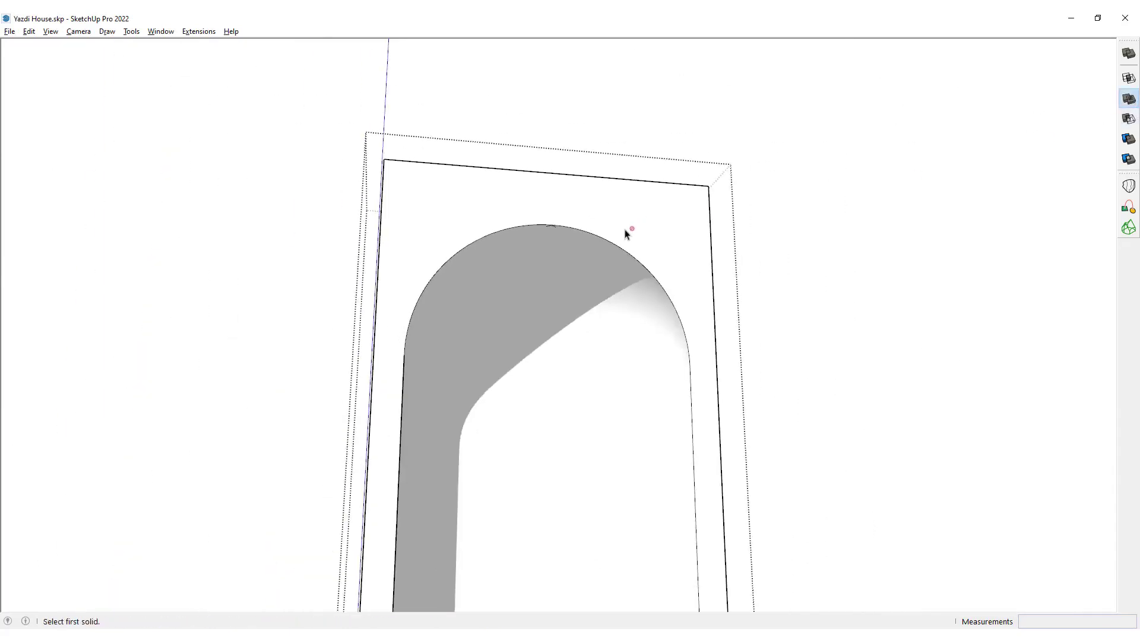
key(space)
click(702, 135)
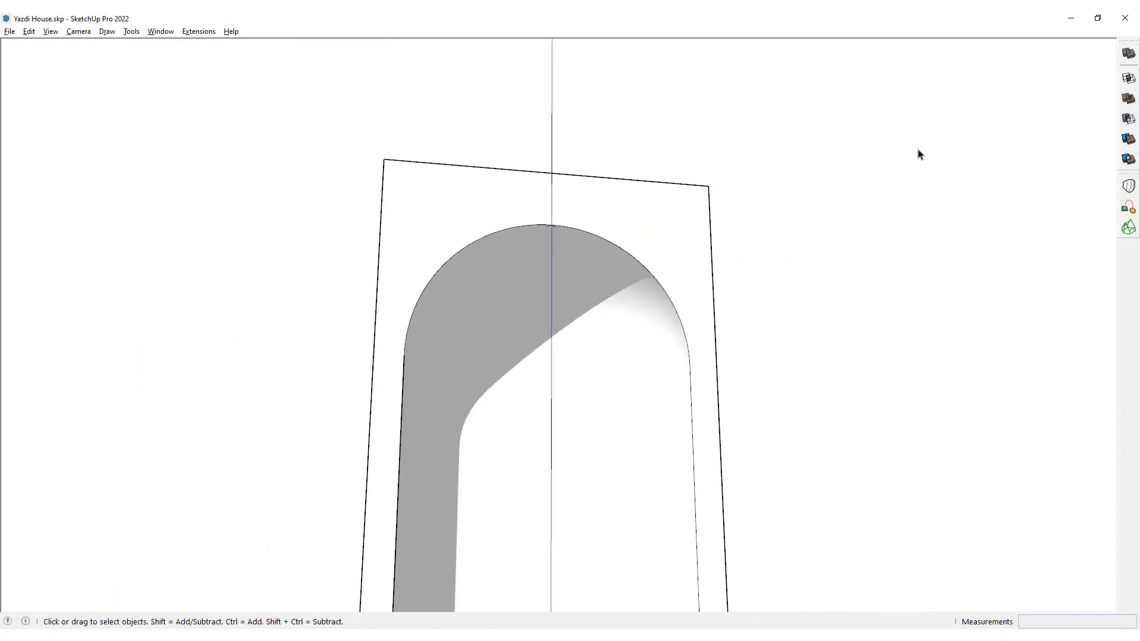
click(1129, 98)
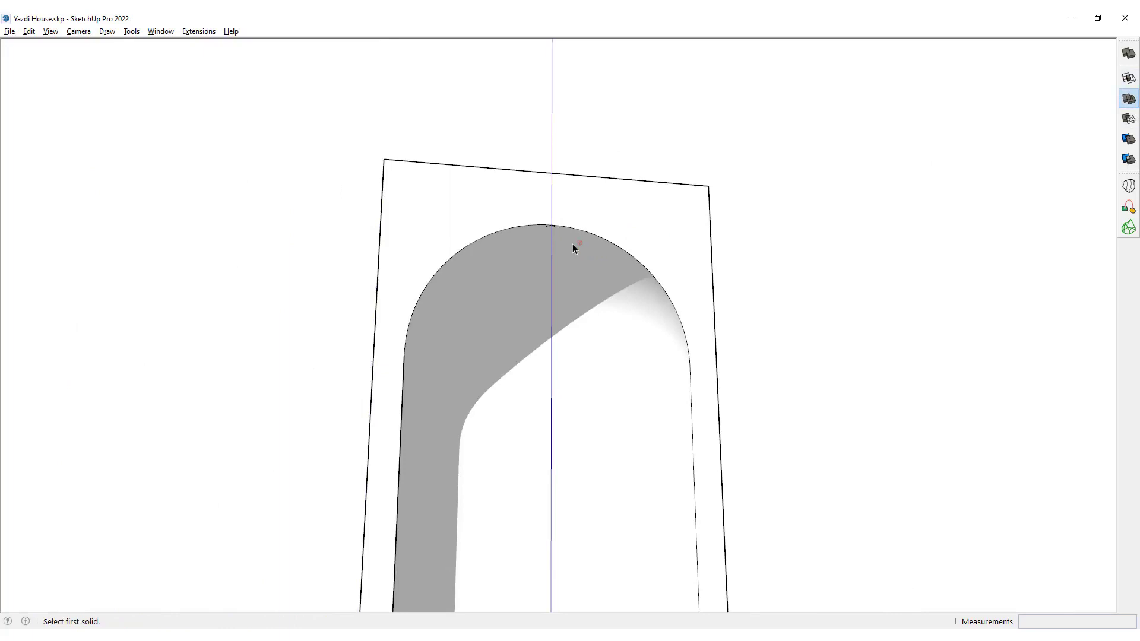
middle_drag(572, 244, 588, 267)
scroll(588, 260, down, 4)
key(space)
scroll(588, 259, up, 2)
Select the half-cylinder group, inspect it for solid errors and examine the dome's apex up close.
click(588, 256)
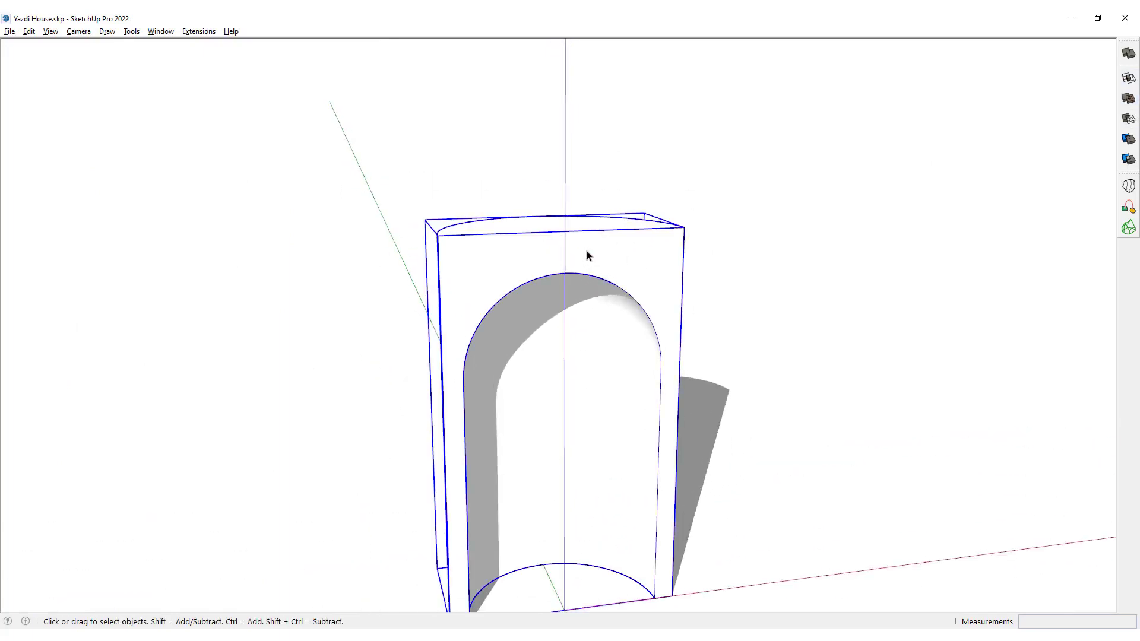
key(i)
middle_drag(586, 255, 526, 18)
scroll(543, 224, up, 4)
scroll(529, 255, up, 6)
key(space)
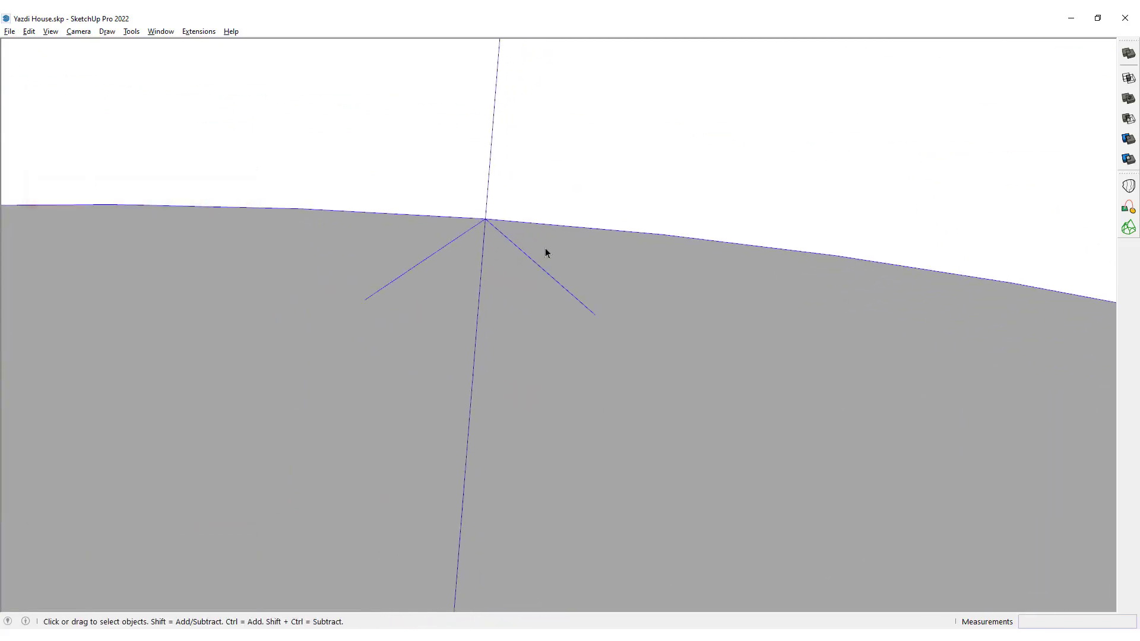
Open the half-cylinder group and delete the small sliver face beside one of the lines at the dome's apex.
click(575, 277)
click(603, 257)
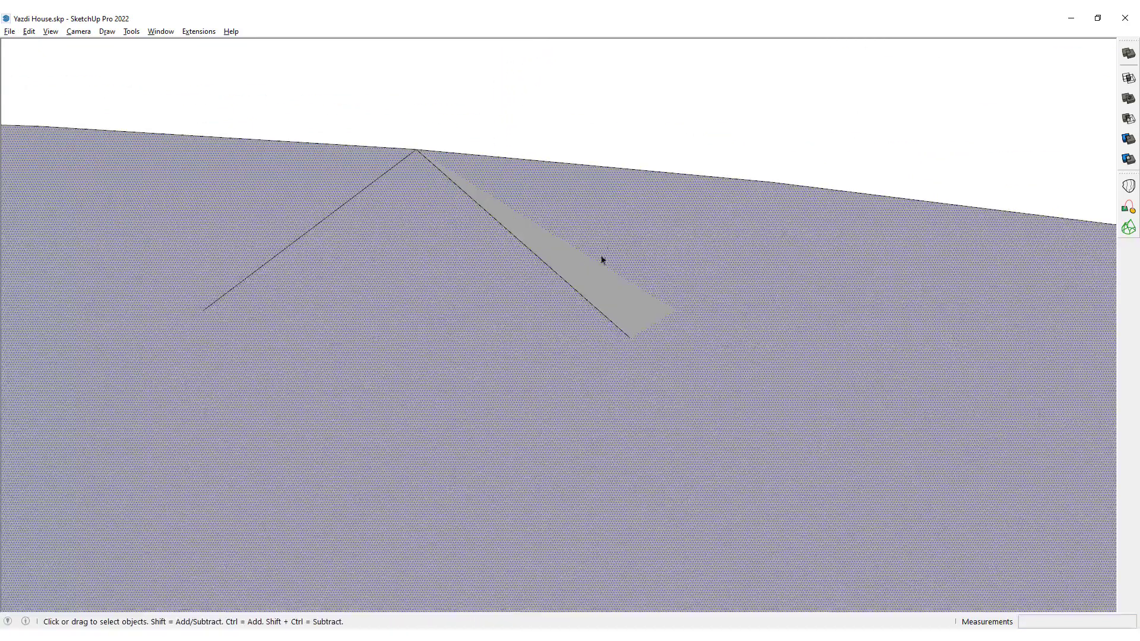
click(591, 276)
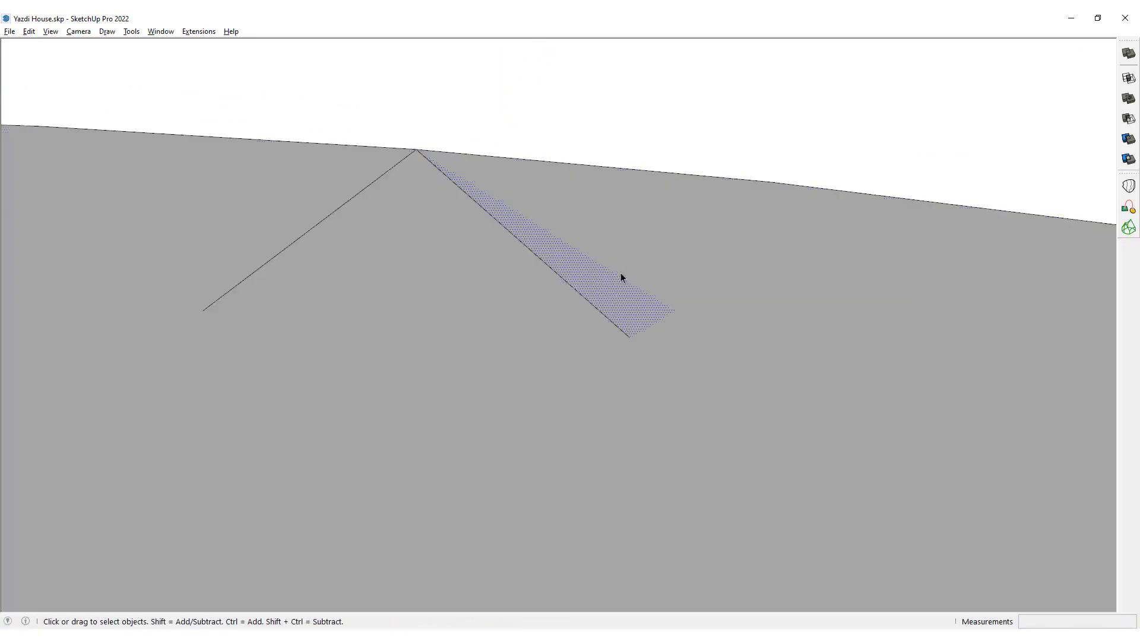
key(Delete)
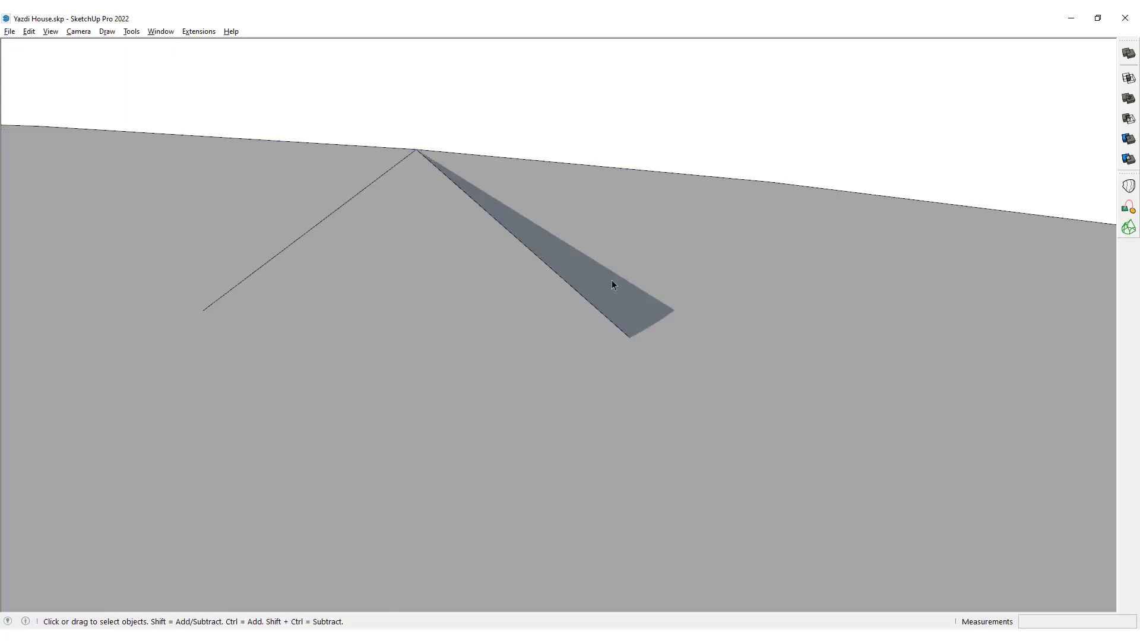
Select the dome's inner surface at the apex and orient all adjacent faces to match it.
click(631, 212)
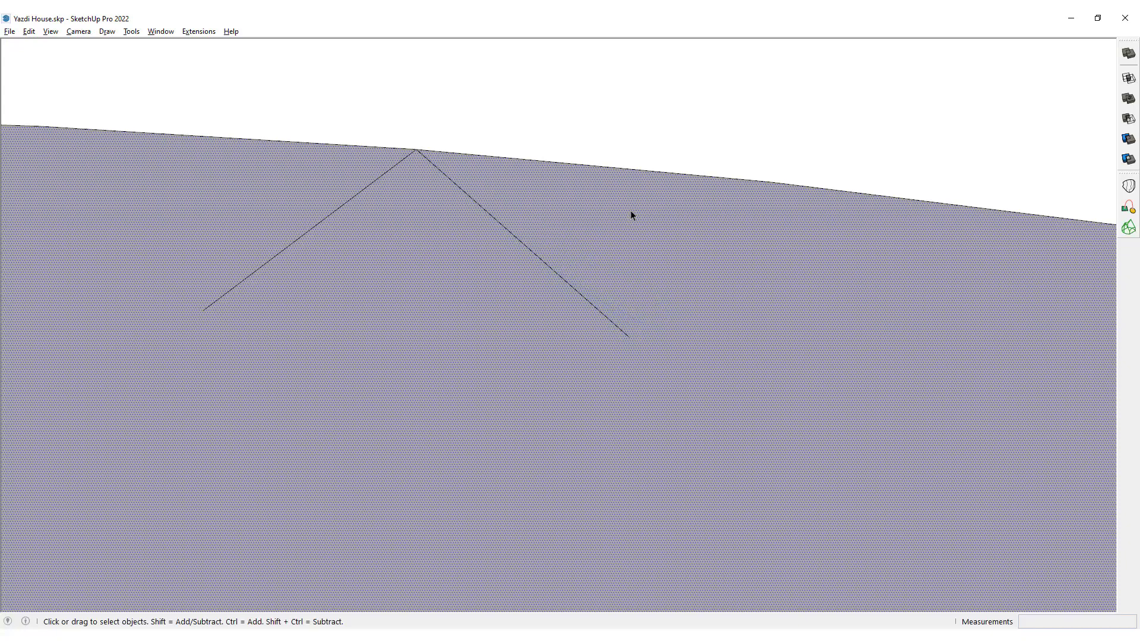
right_click(594, 209)
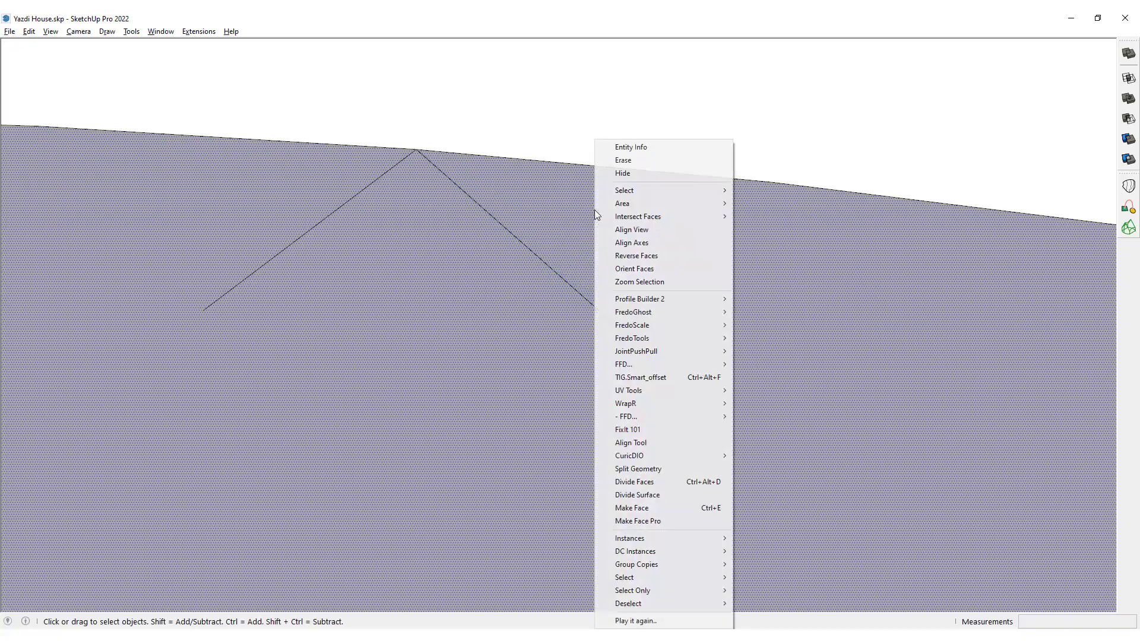
click(645, 268)
scroll(555, 277, up, 8)
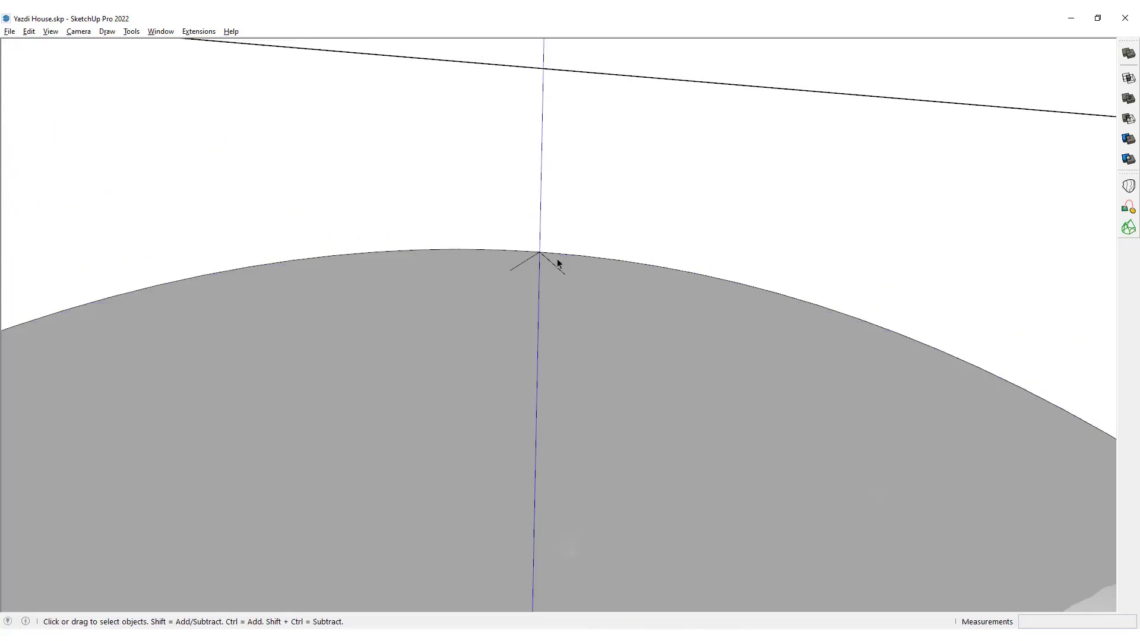
Check the repaired half cylinder with the solid Union tool, deselect it and view the niche down to its base.
scroll(576, 209, down, 3)
click(1128, 98)
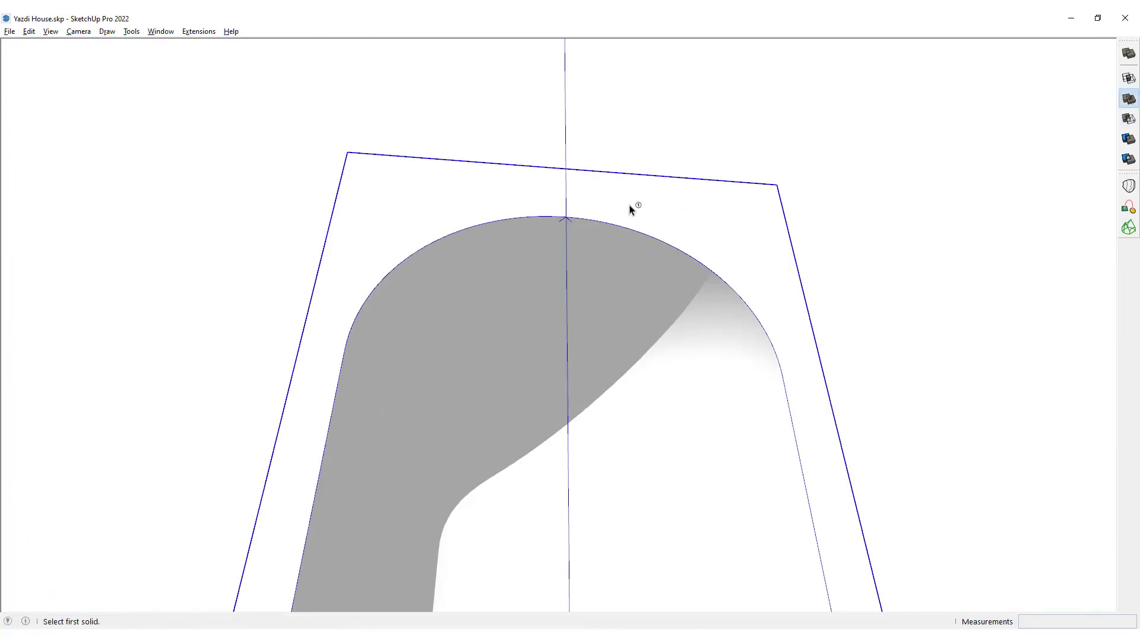
middle_drag(630, 227, 620, 422)
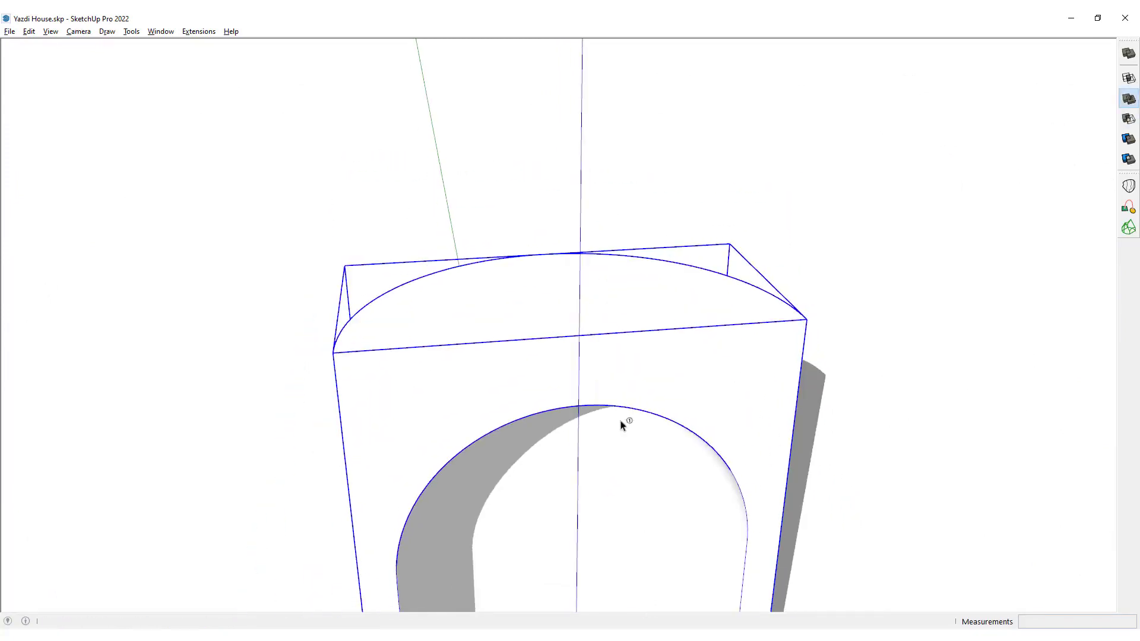
scroll(587, 255, down, 5)
key(space)
click(875, 279)
shift+middle_drag(660, 354, 650, 408)
scroll(573, 394, up, 4)
shift+middle_drag(572, 395, 595, 448)
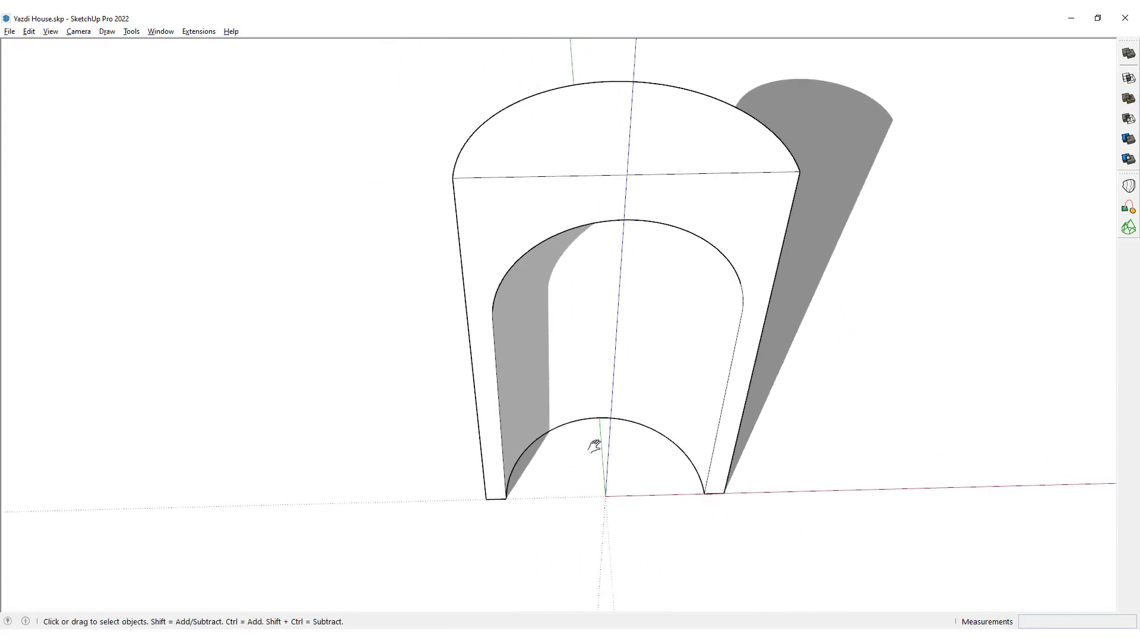
middle_drag(633, 494, 558, 482)
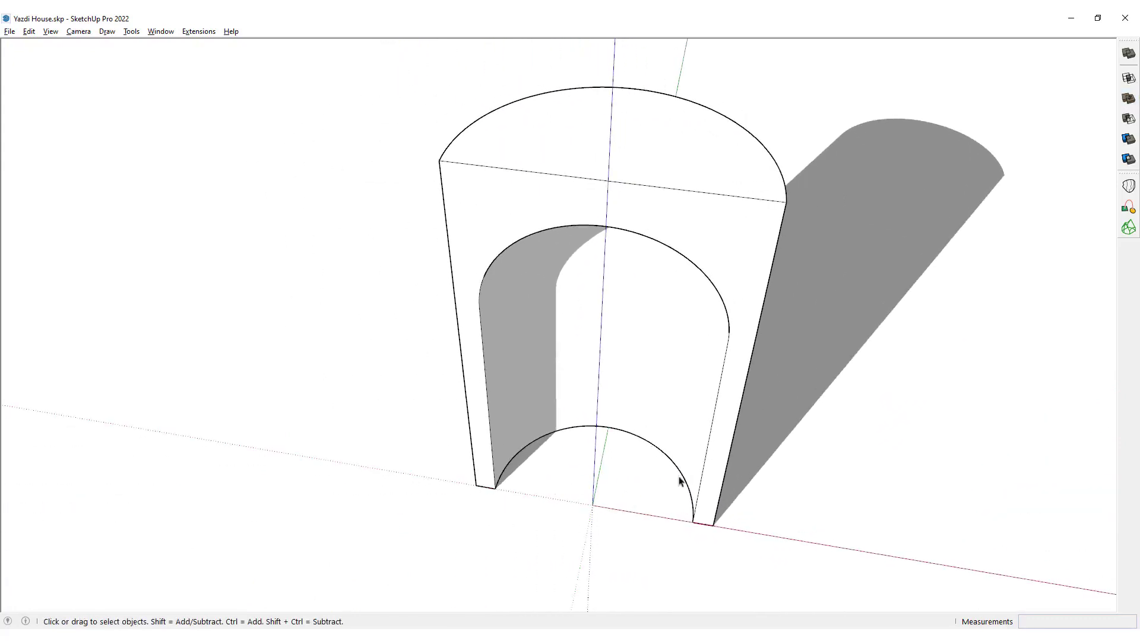
middle_drag(680, 481, 682, 509)
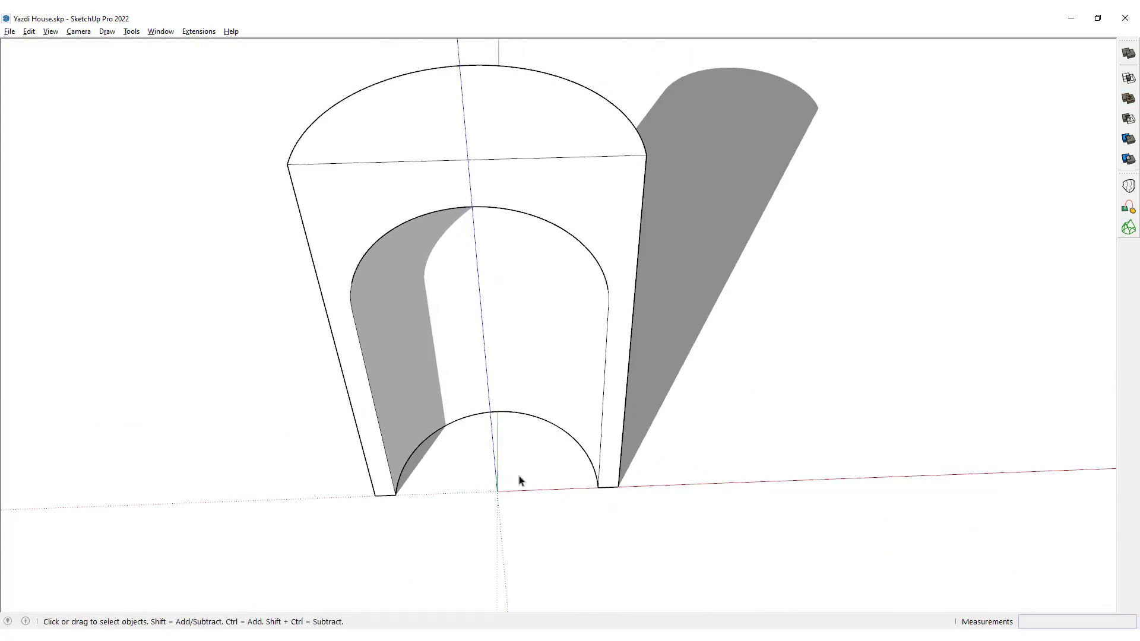
Draw a four-sided polygon centred on the origin with an inscribed radius of 1.25 m, reaching the niche's inner base corner.
key(shift+p)
click(498, 492)
scroll(541, 487, up, 3)
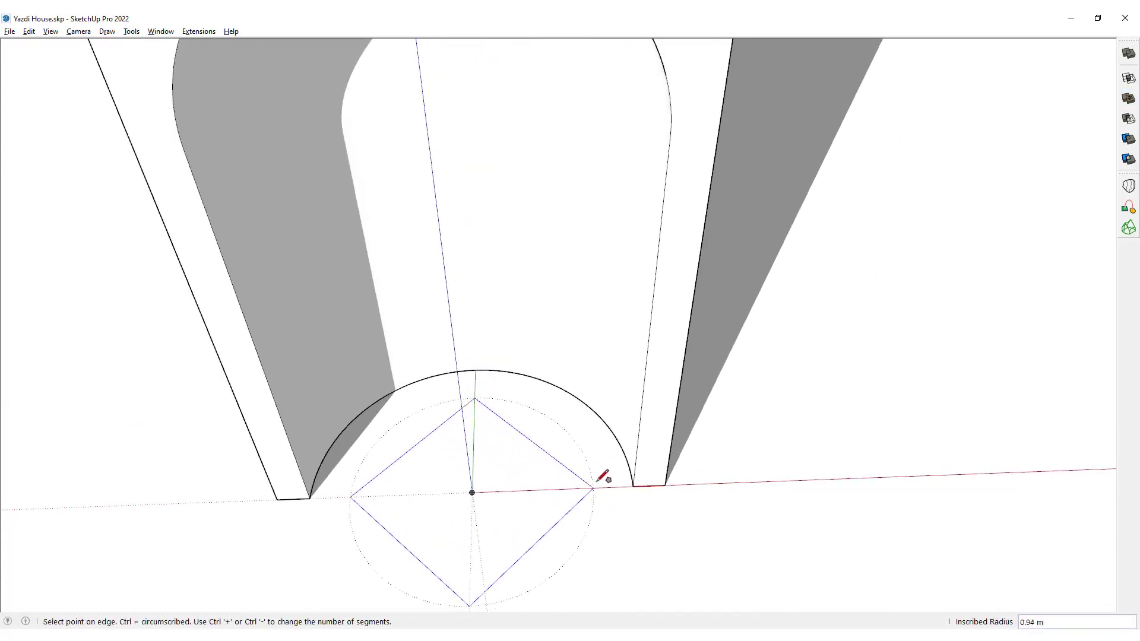
scroll(635, 481, down, 3)
middle_drag(634, 481, 631, 453)
scroll(509, 438, up, 3)
middle_drag(513, 433, 591, 404)
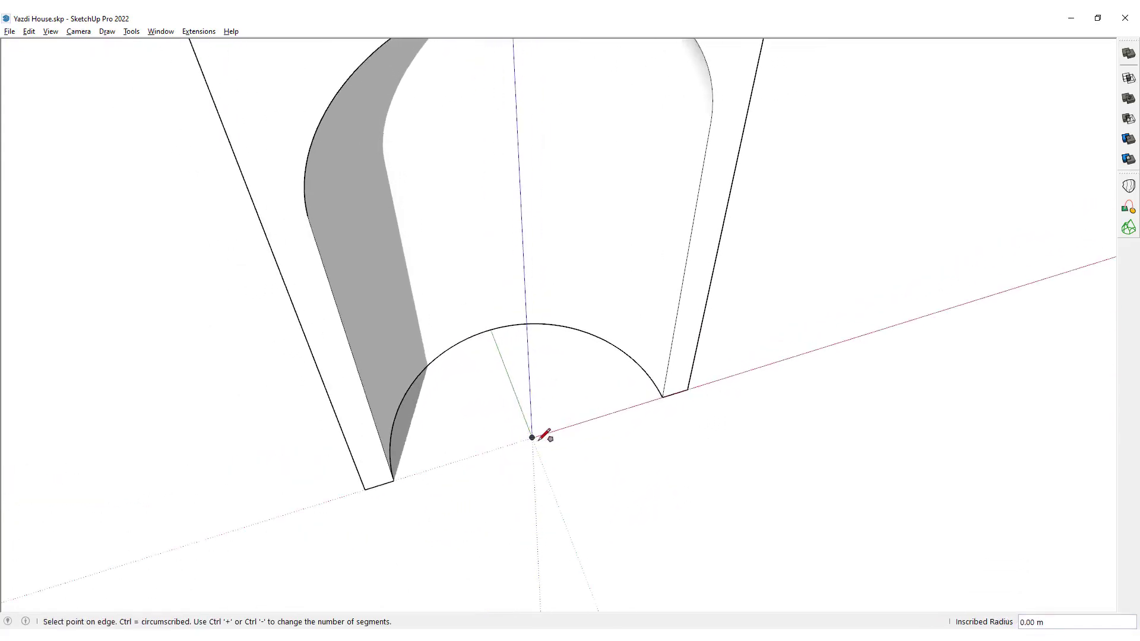
click(663, 396)
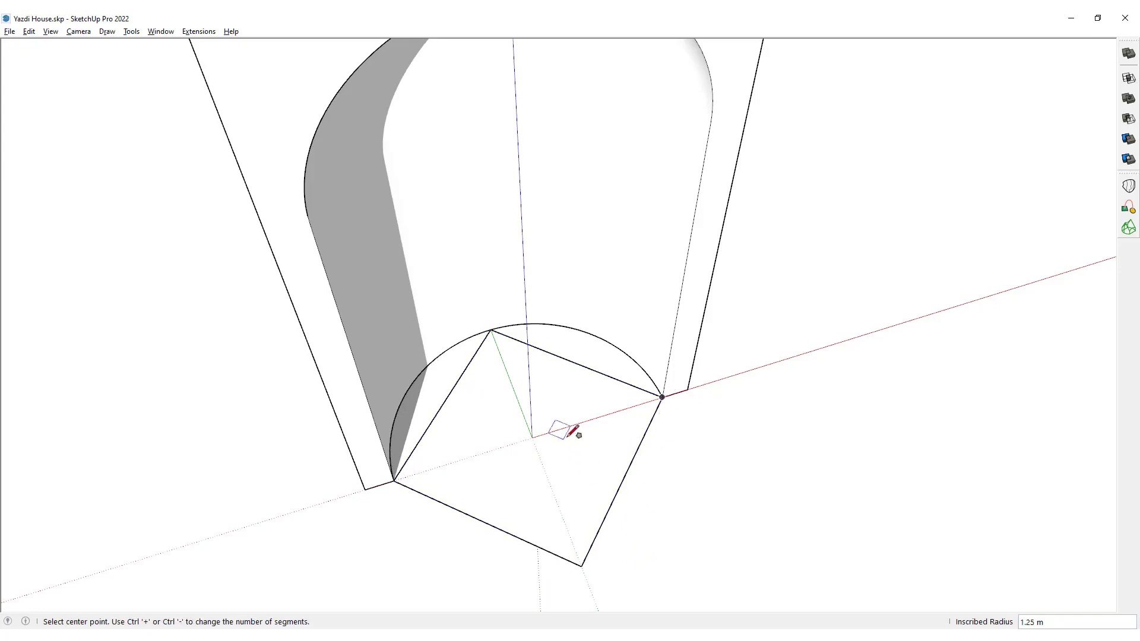
In top view with X-ray display on, offset the square outward about 0.62 m so its edges touch the half cylinder's outer arc.
scroll(573, 427, down, 3)
middle_drag(585, 423, 570, 448)
key(f)
click(555, 416)
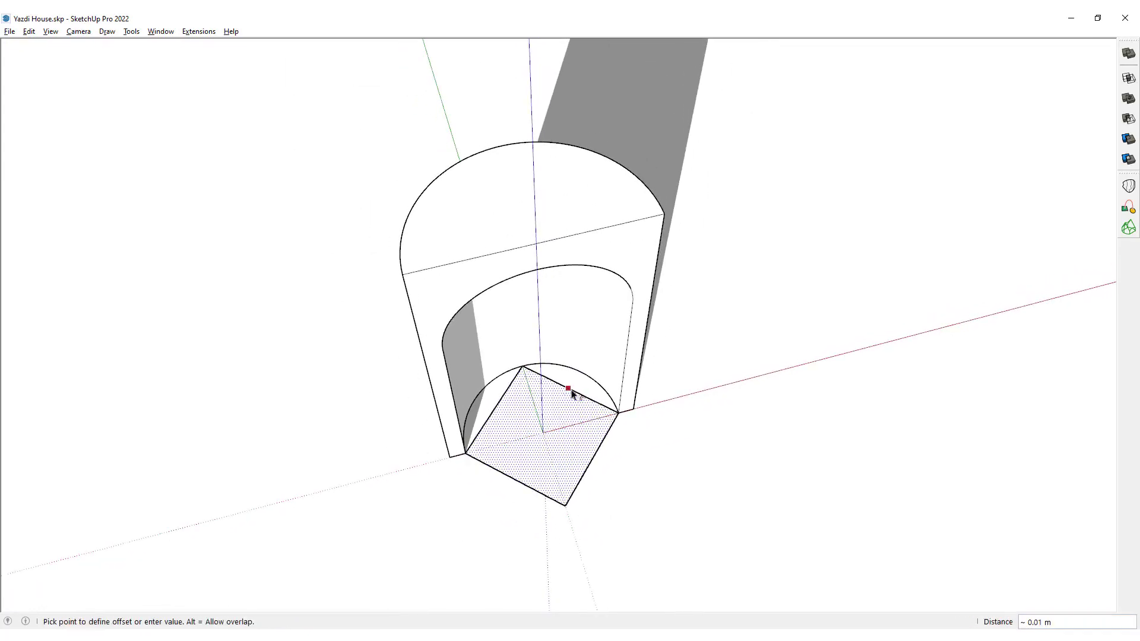
key(F3)
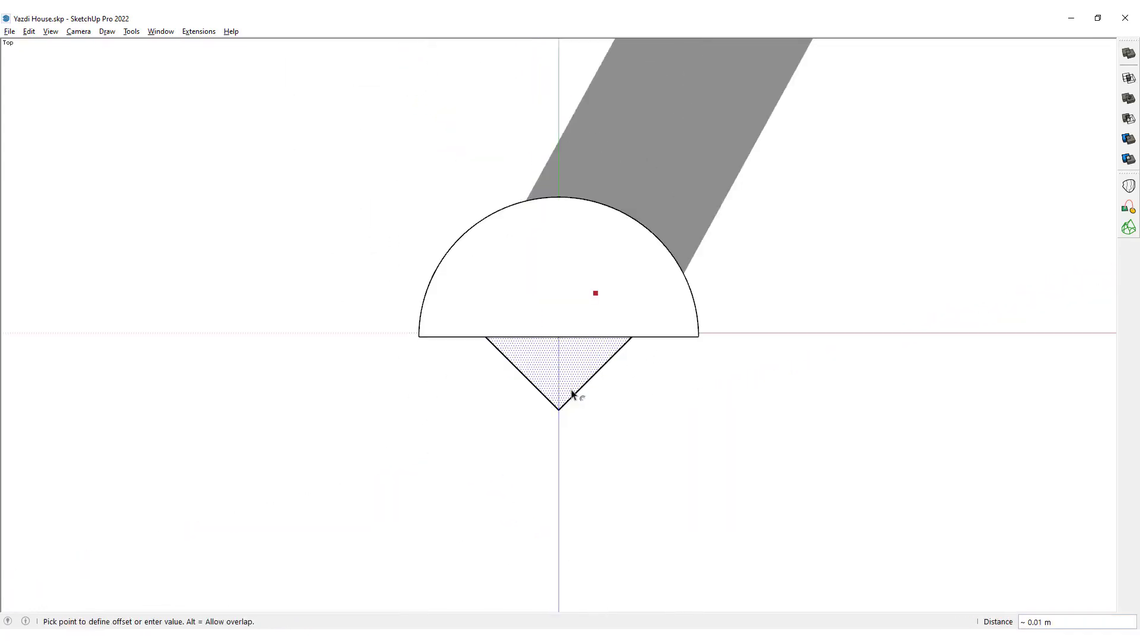
key(alt+k)
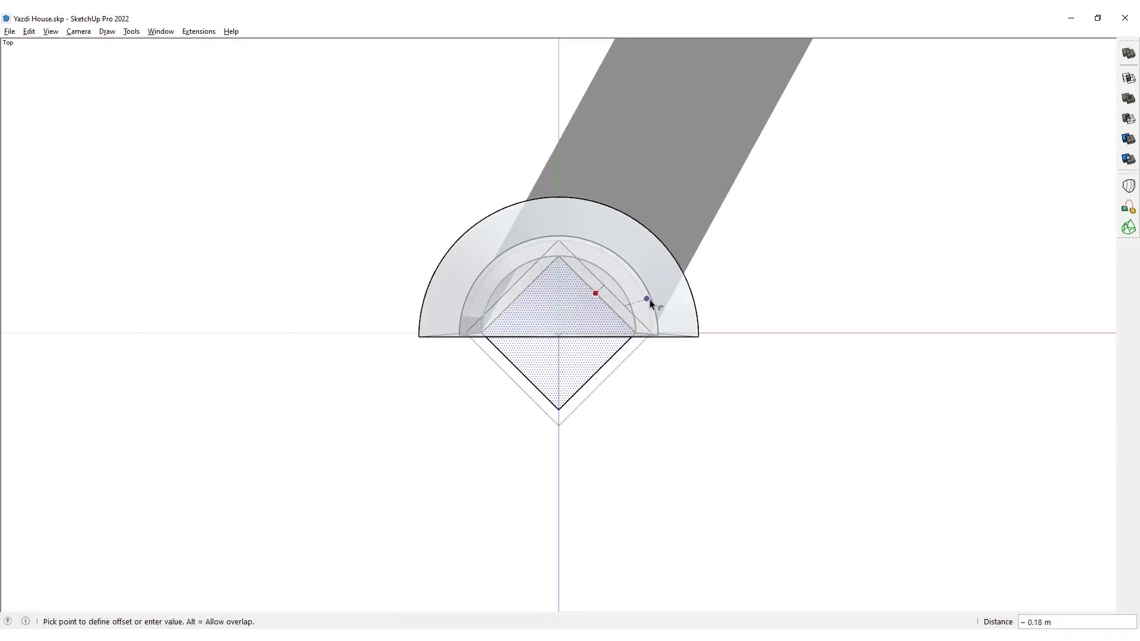
scroll(687, 257, down, 2)
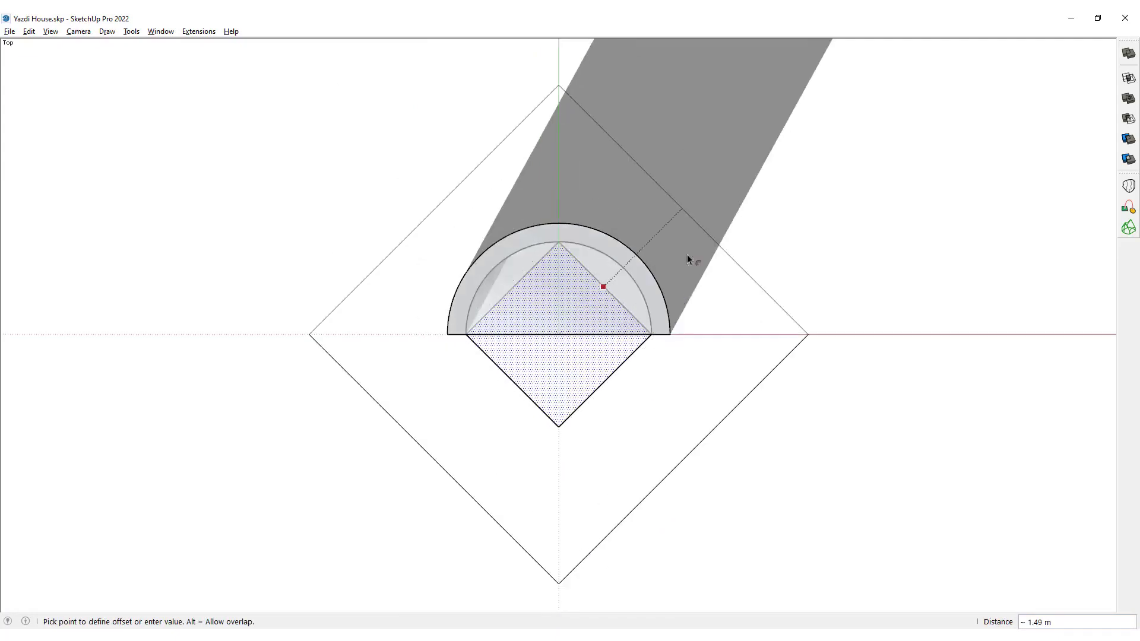
shift+middle_drag(687, 257, 633, 279)
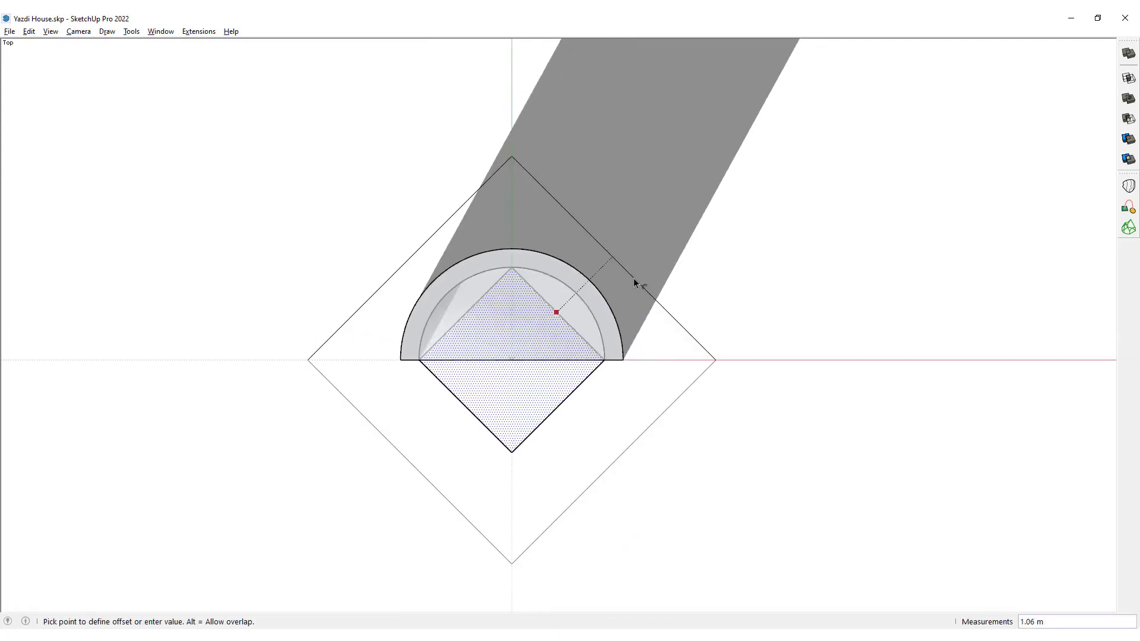
scroll(633, 277, up, 6)
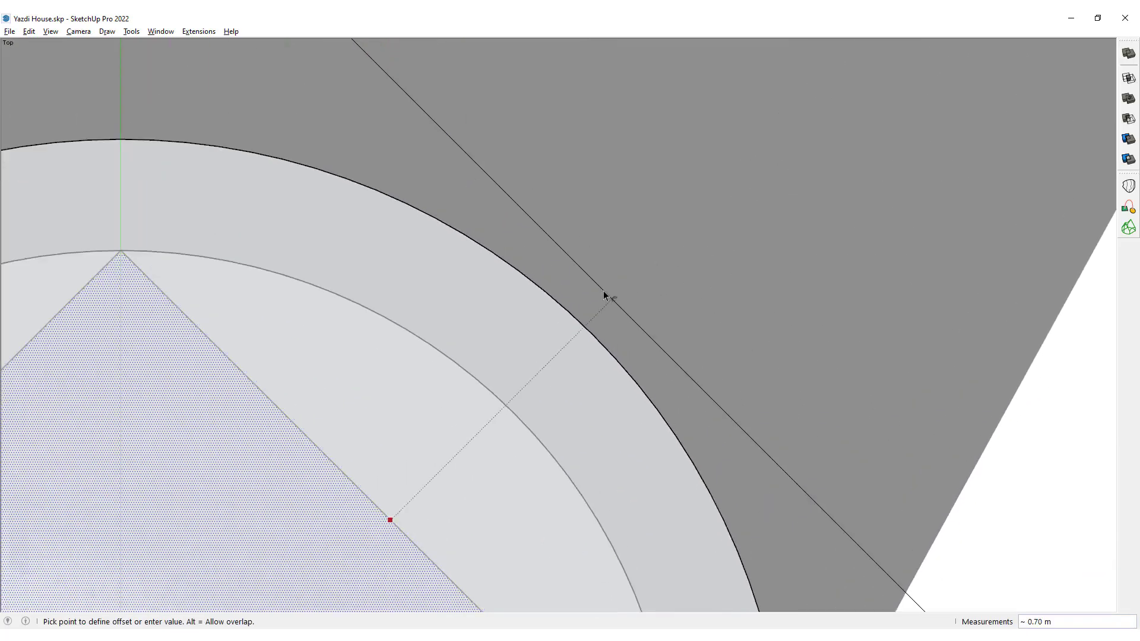
scroll(604, 307, up, 3)
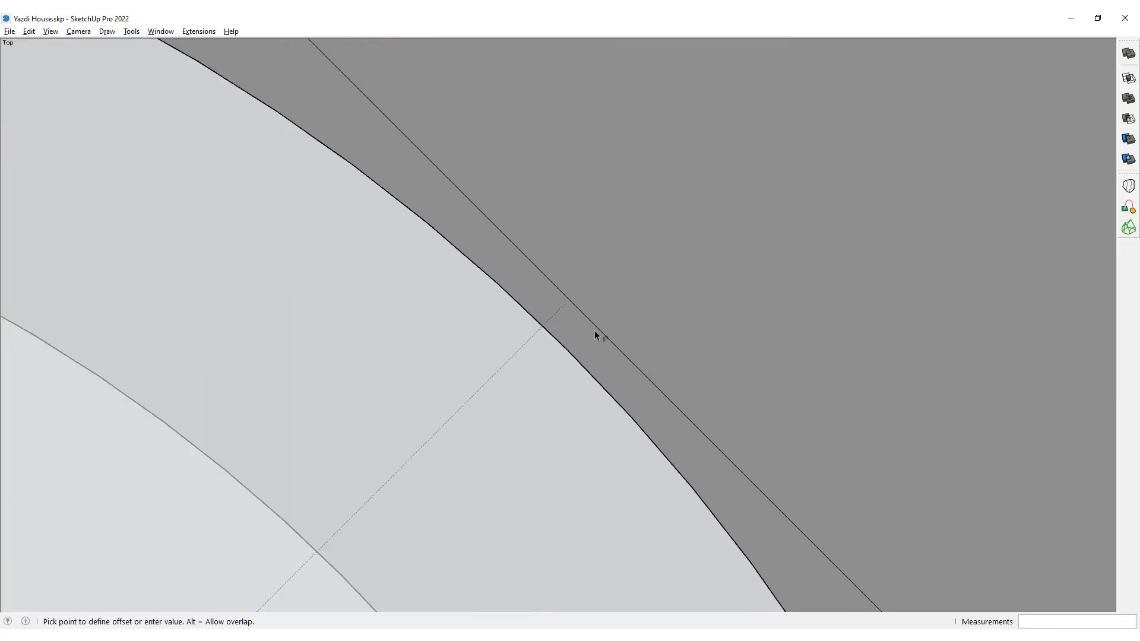
click(567, 350)
scroll(567, 351, down, 8)
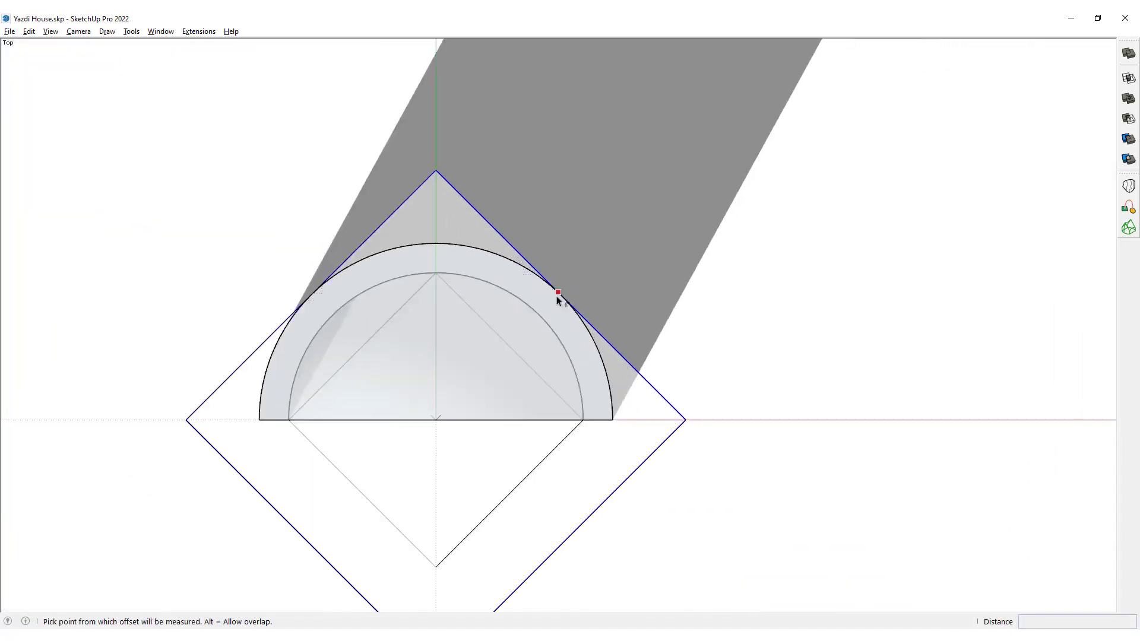
Draw a line along the red axis from the niche's inner base corner past the square's opposite corner, splitting the layout into front and back halves.
key(space)
click(259, 415)
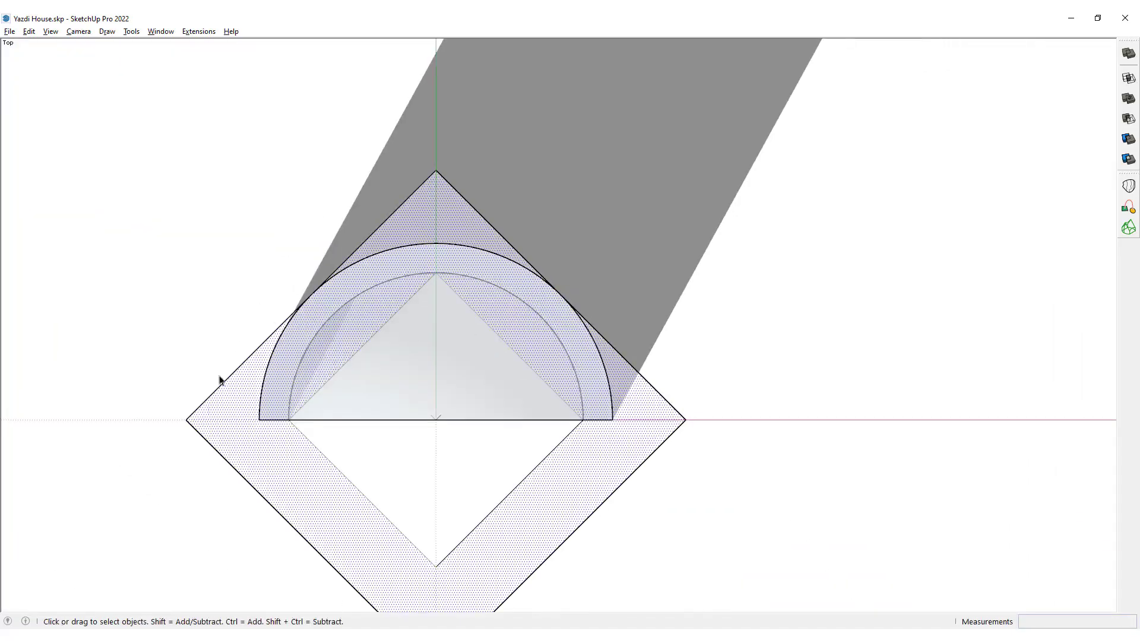
middle_drag(594, 343, 592, 390)
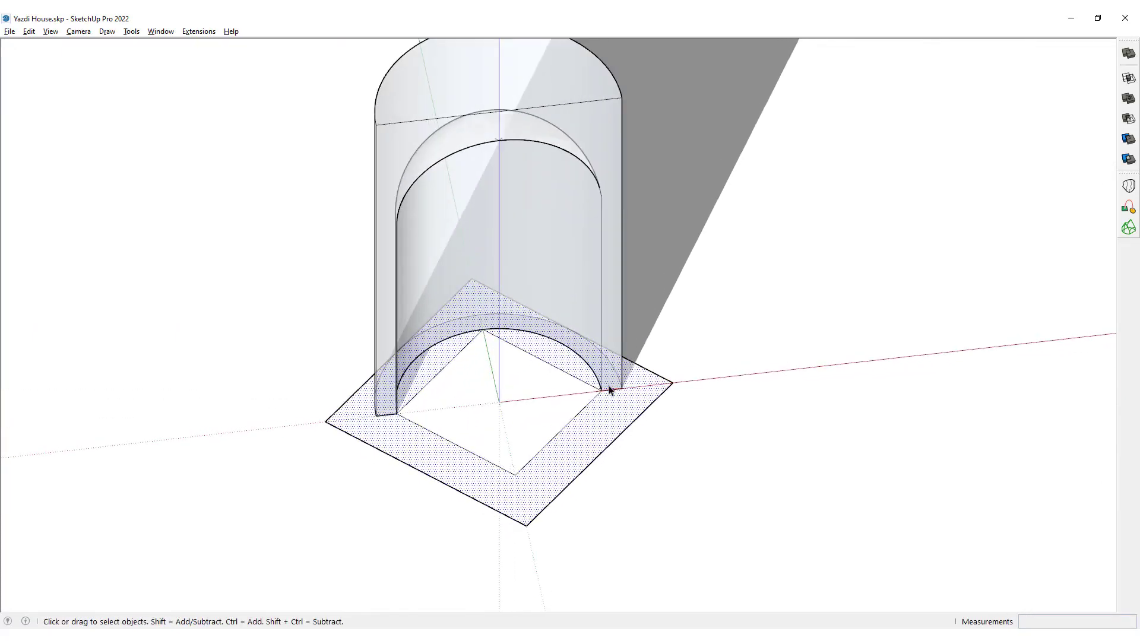
key(l)
click(602, 390)
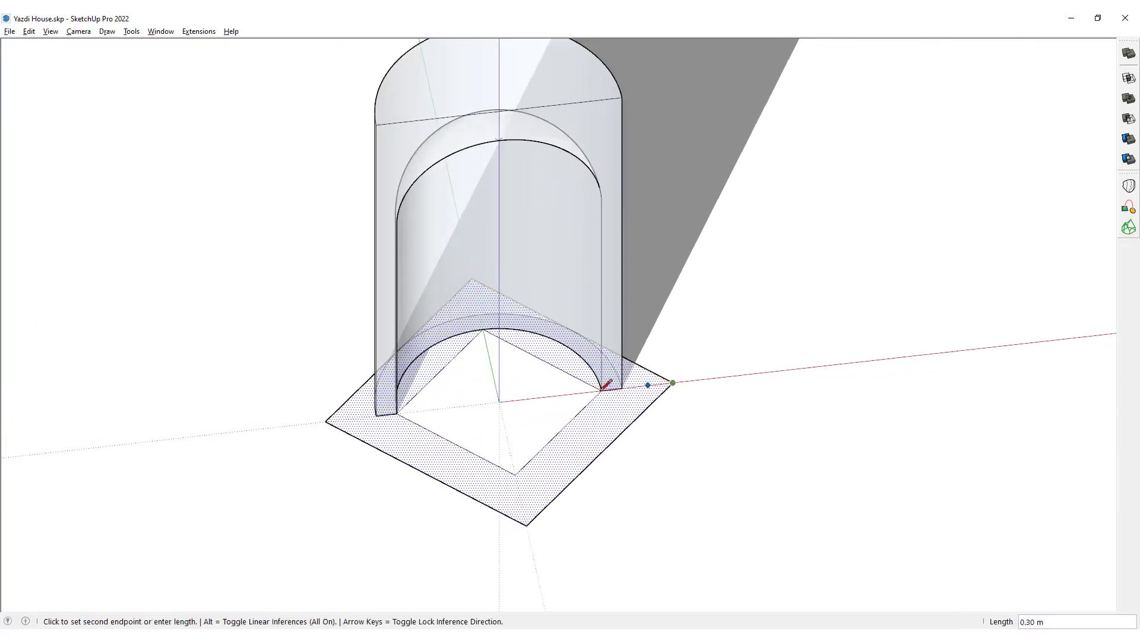
click(257, 431)
key(space)
Erase the front half of both squares and the excess line beyond the outer corner, keeping the layout behind the red axis.
key(e)
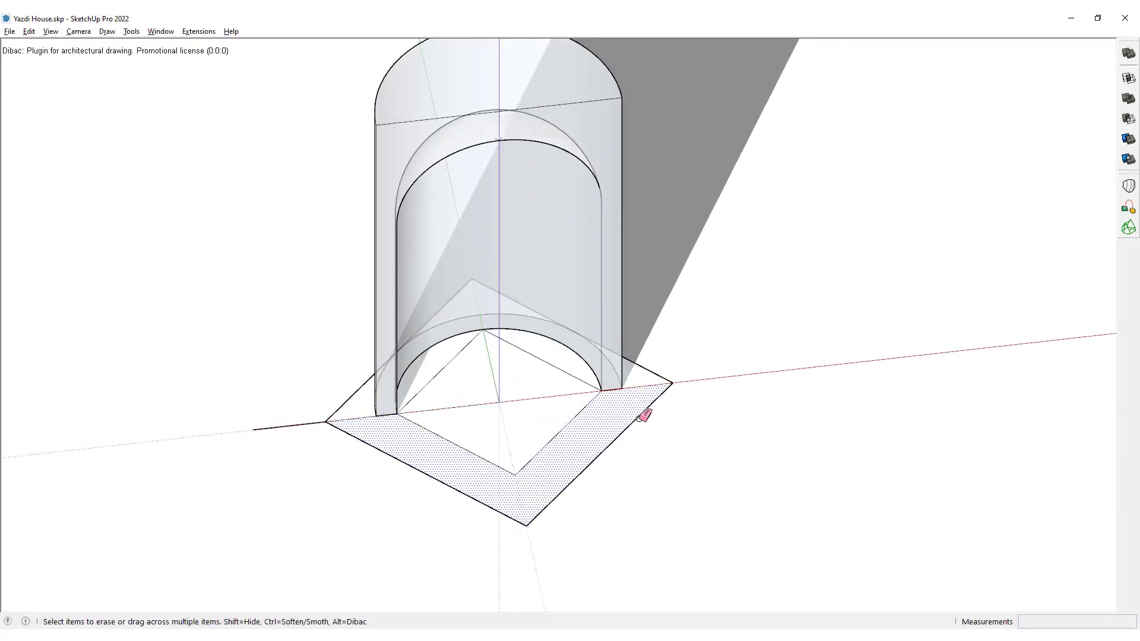
key(space)
click(638, 419)
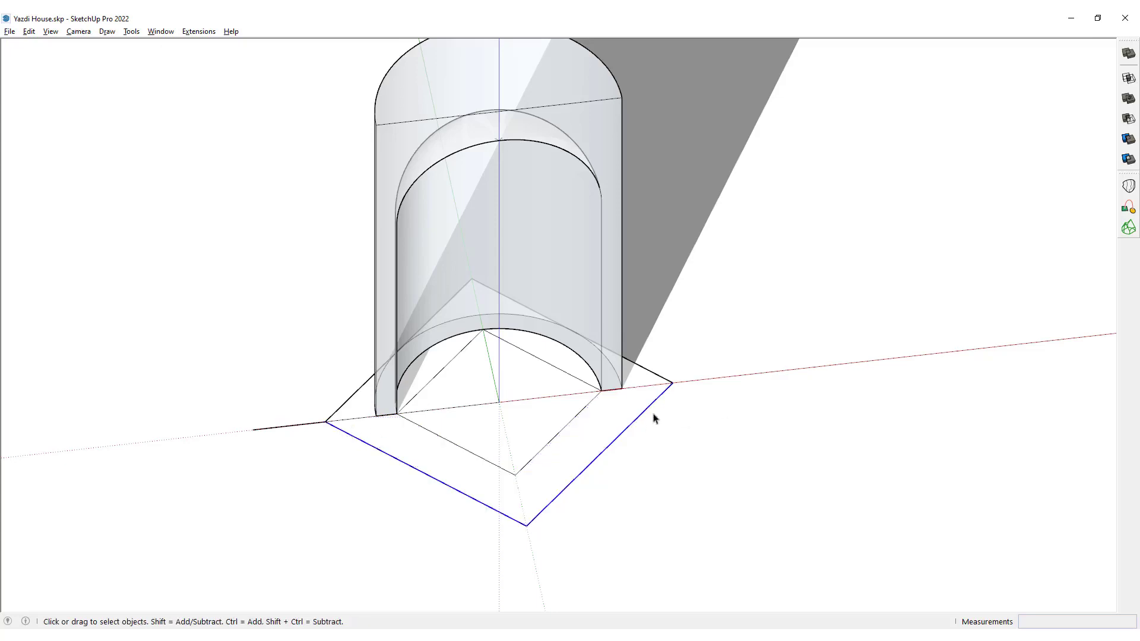
click(563, 435)
click(625, 431)
key(e)
drag(561, 455, 439, 478)
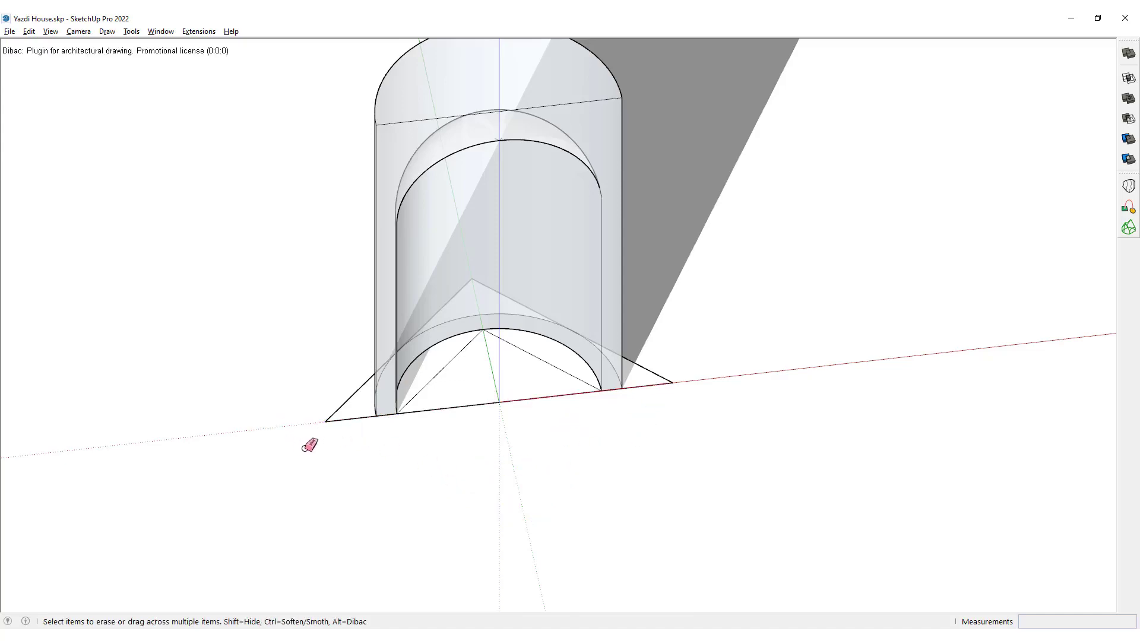
Extrude the remaining V-shaped layout face 5 m upward, level with the top of the half cylinder.
mouse_move(539, 440)
middle_down()
mouse_move(506, 394)
mouse_move(475, 419)
mouse_move(499, 410)
middle_up()
key(space)
key(p)
click(650, 363)
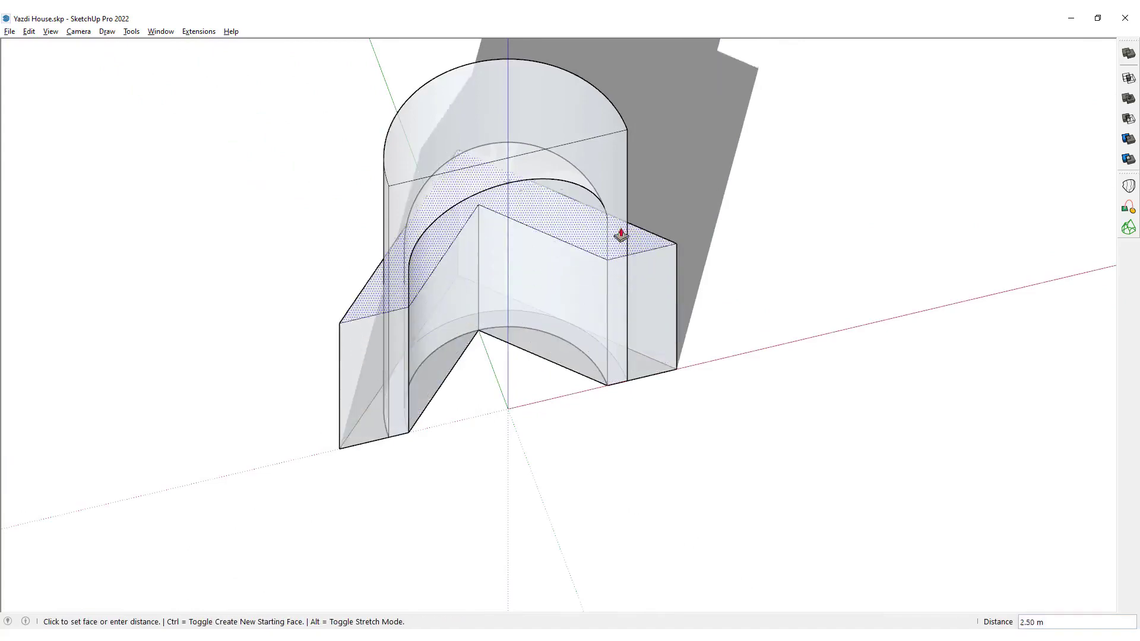
click(624, 140)
key(space)
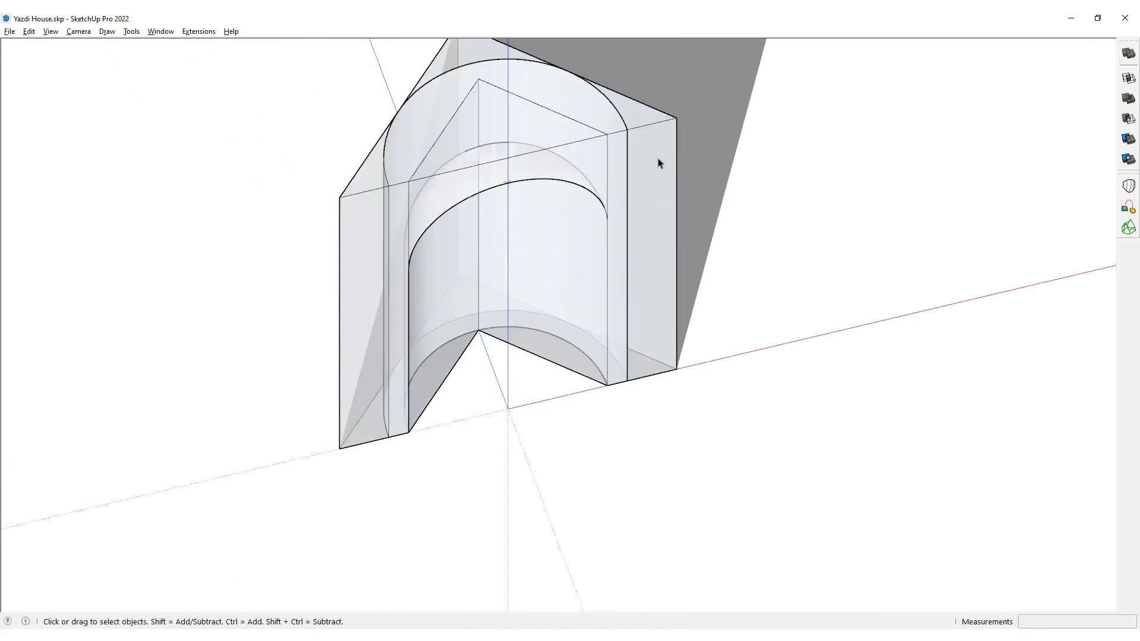
Group the extruded V-shaped block as a separate solid, then deselect it.
key(ctrl+a)
key(ctrl+g)
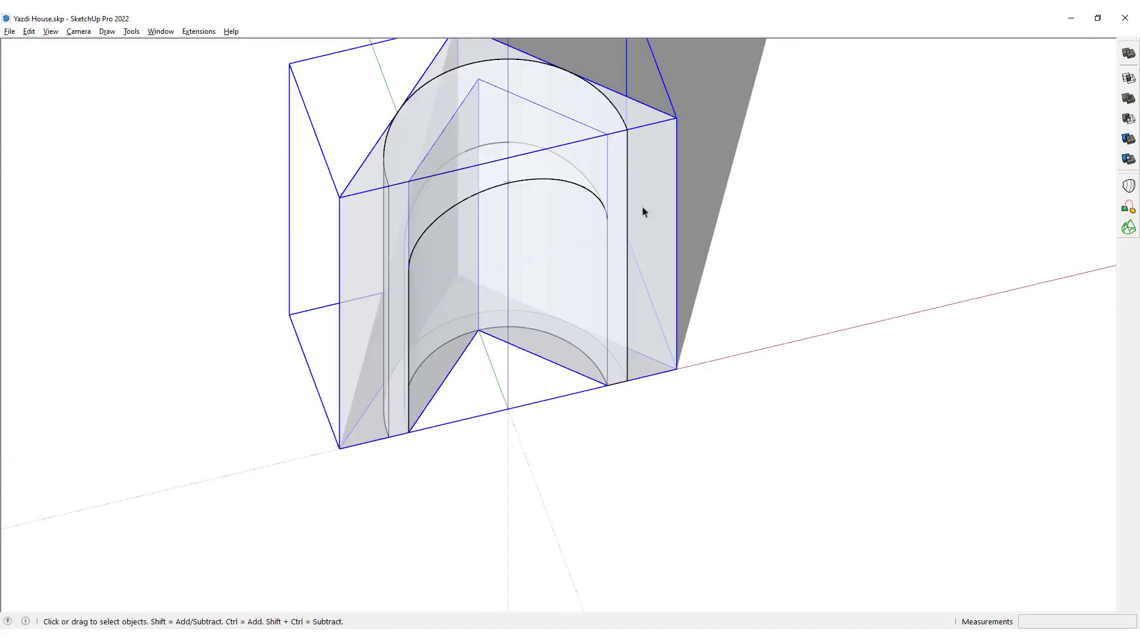
middle_drag(616, 252, 590, 281)
click(689, 184)
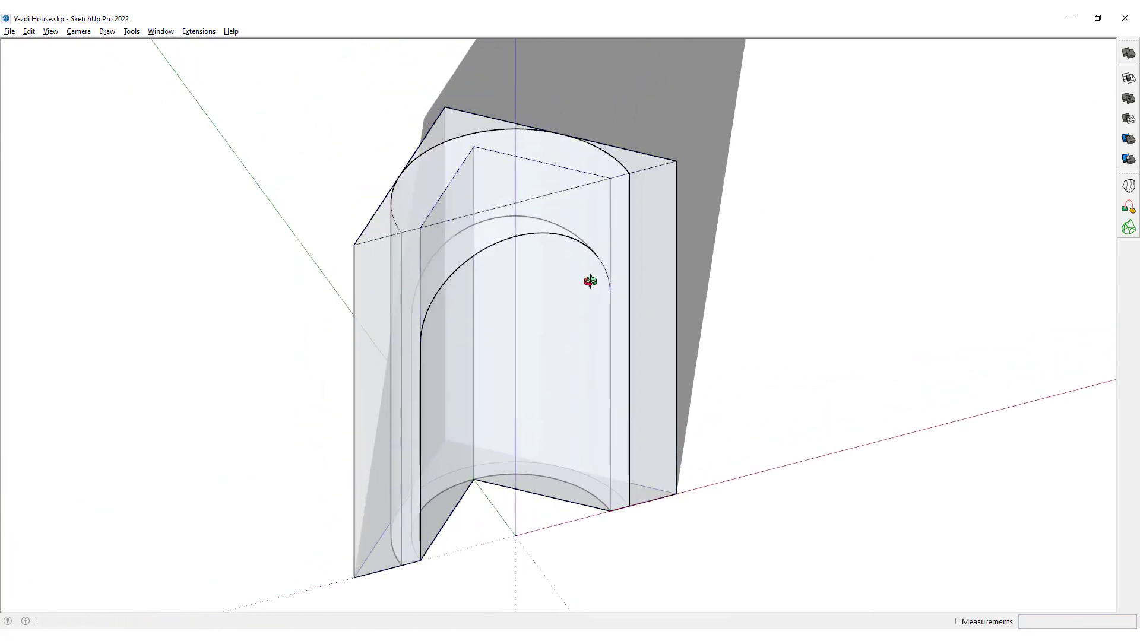
Unite the V-shaped block and the half-domed niche into one solid with the Union tool.
key(v)
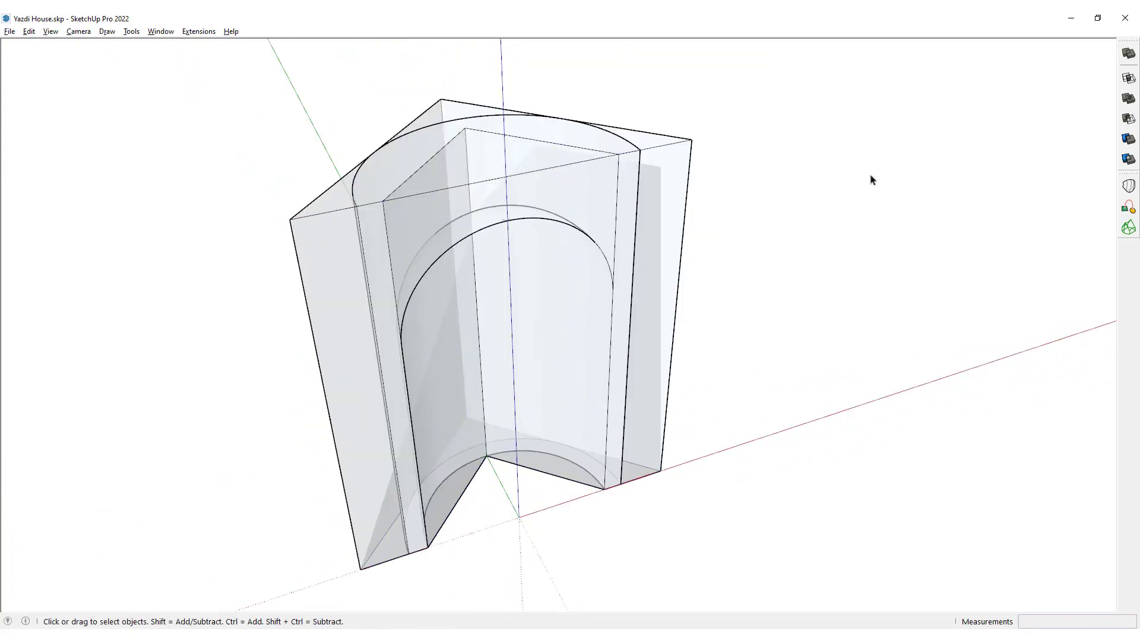
click(1131, 102)
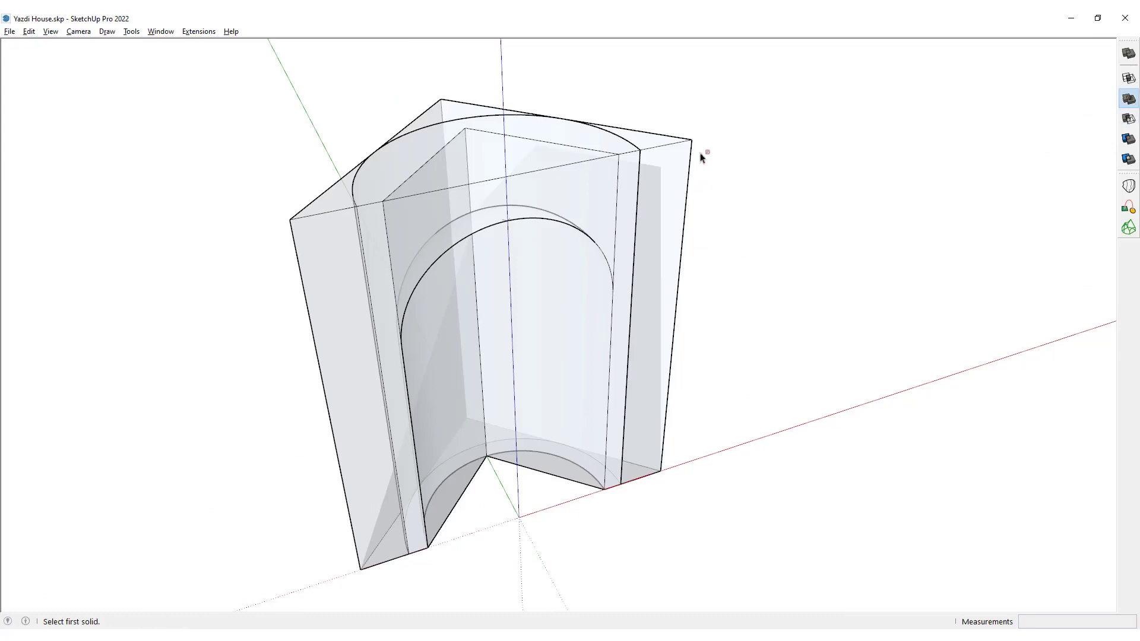
click(673, 157)
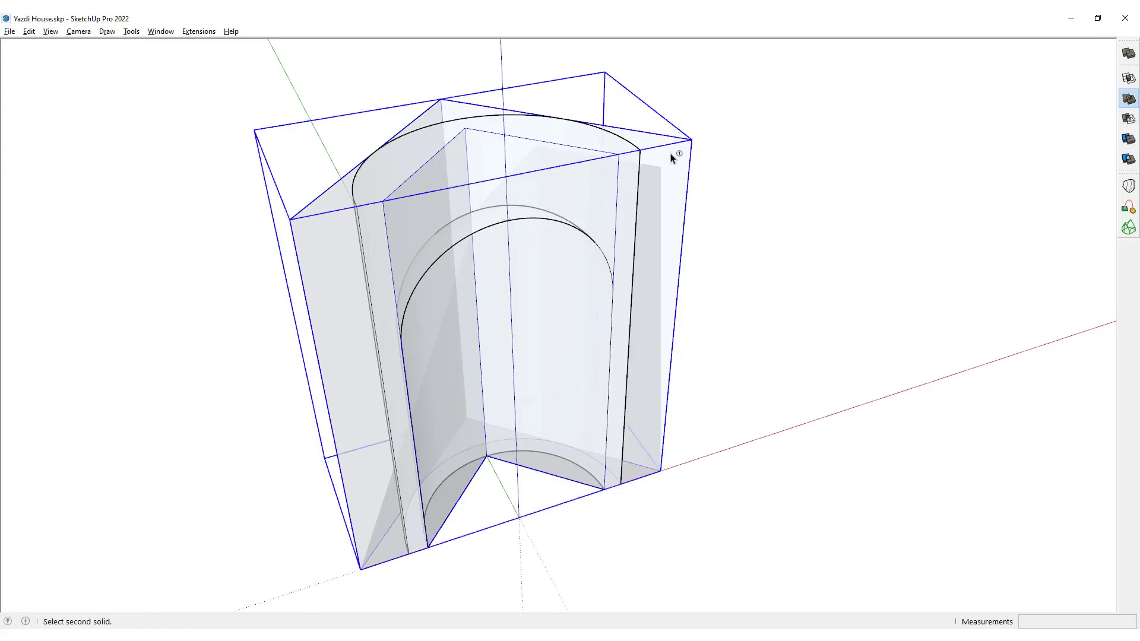
click(496, 215)
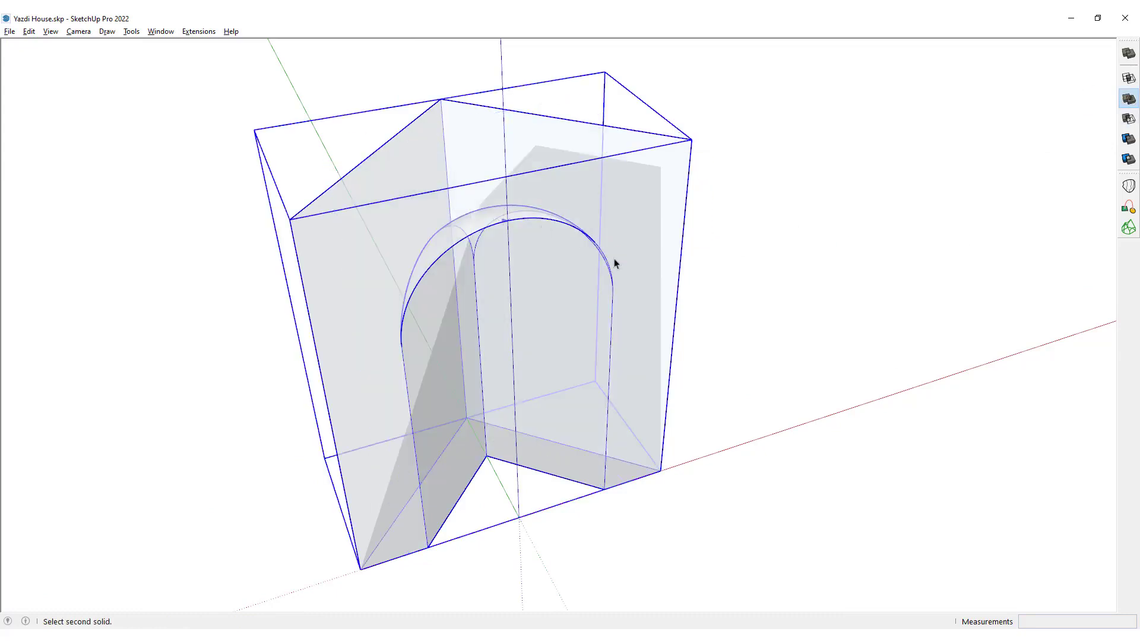
key(space)
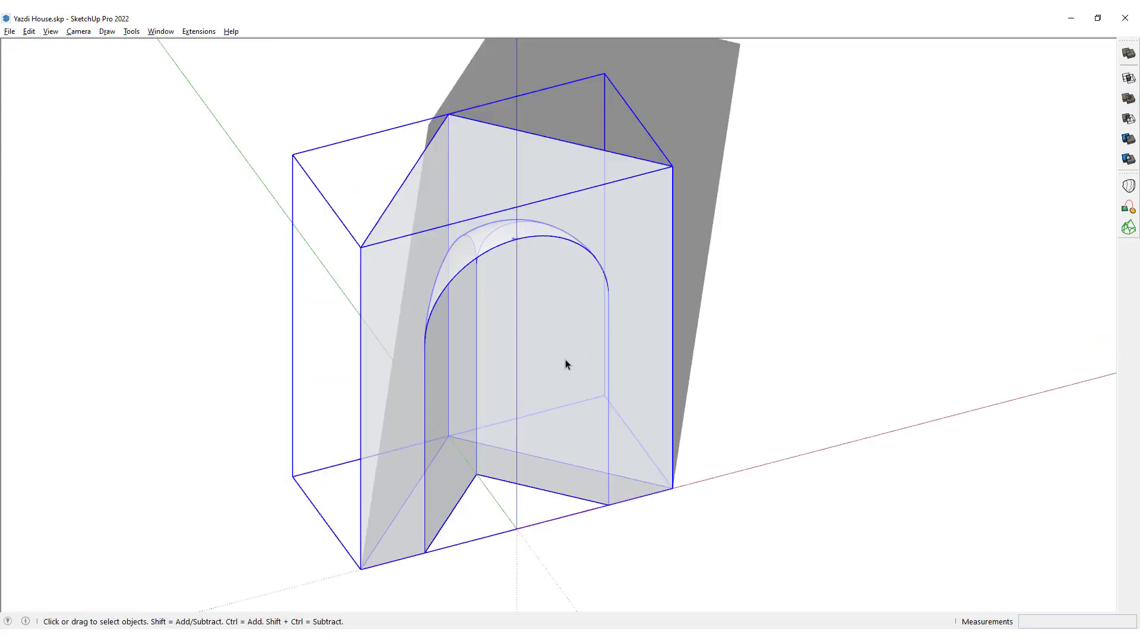
Turn off X-ray display and examine the vault, its side arches and the dome apex inside the united portal.
key(v)
key(x)
middle_drag(552, 415, 480, 134)
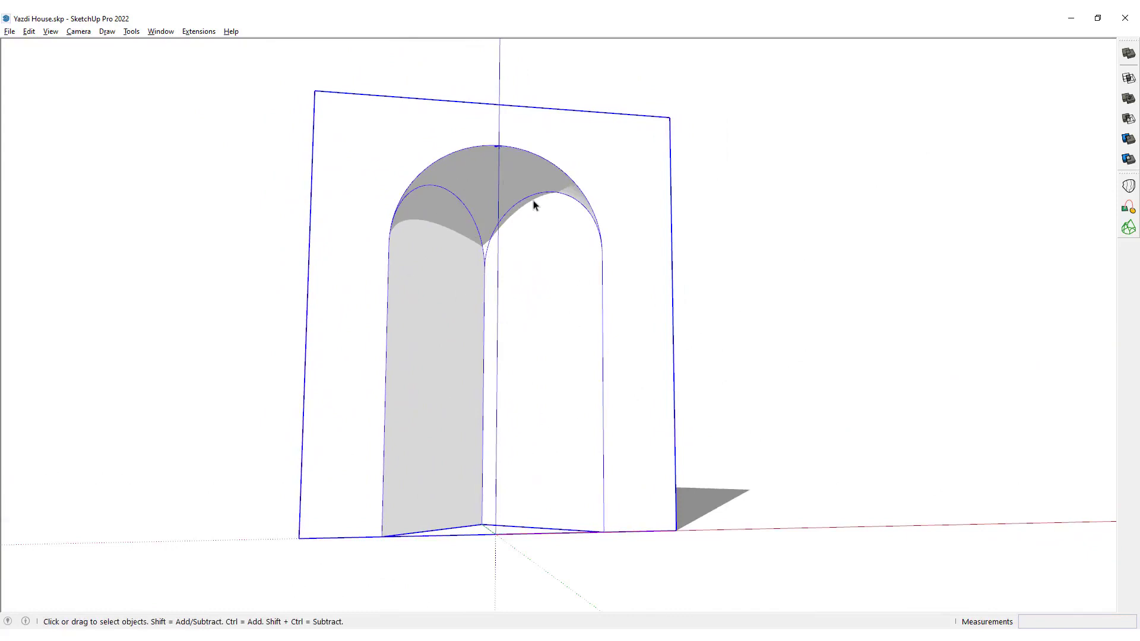
middle_drag(533, 205, 546, 87)
scroll(475, 211, up, 2)
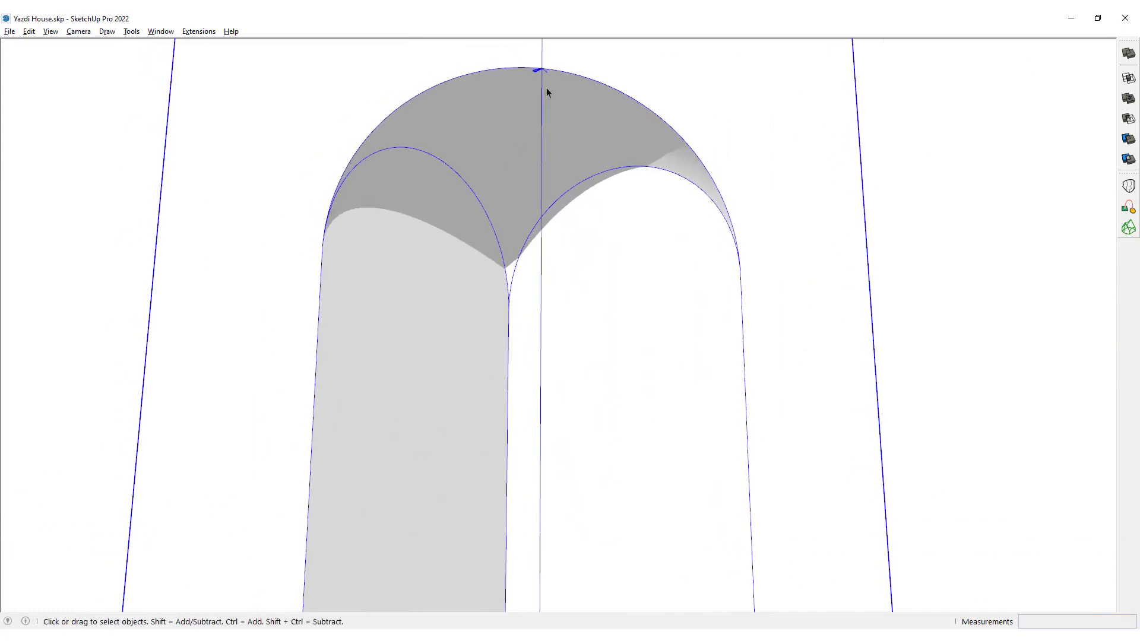
scroll(546, 87, up, 3)
middle_drag(547, 153, 552, 209)
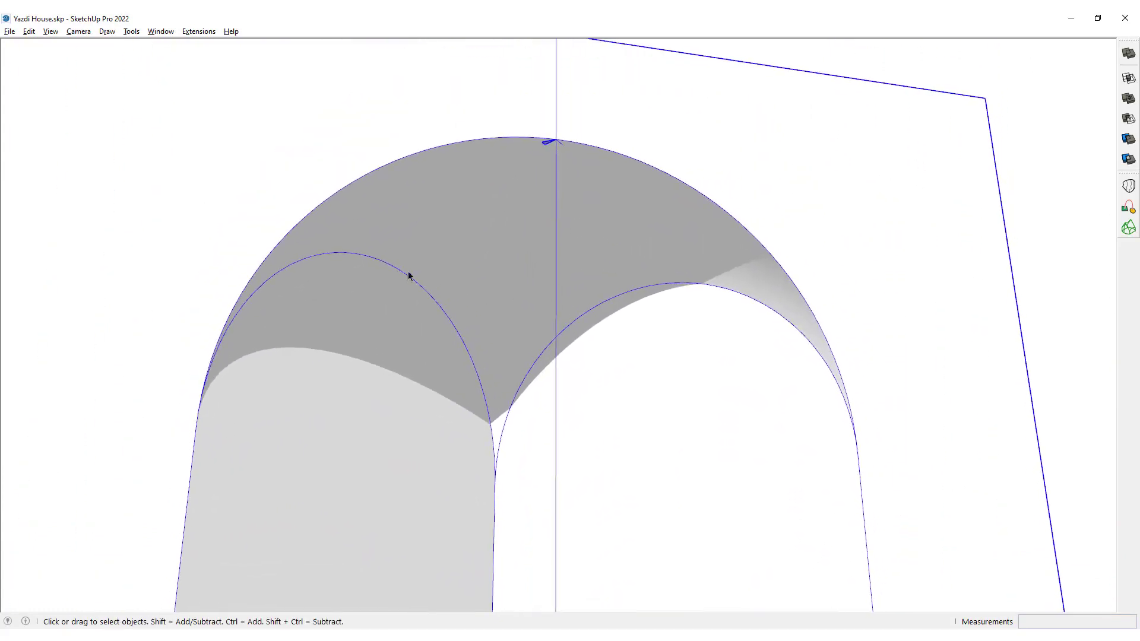
middle_drag(337, 257, 266, 149)
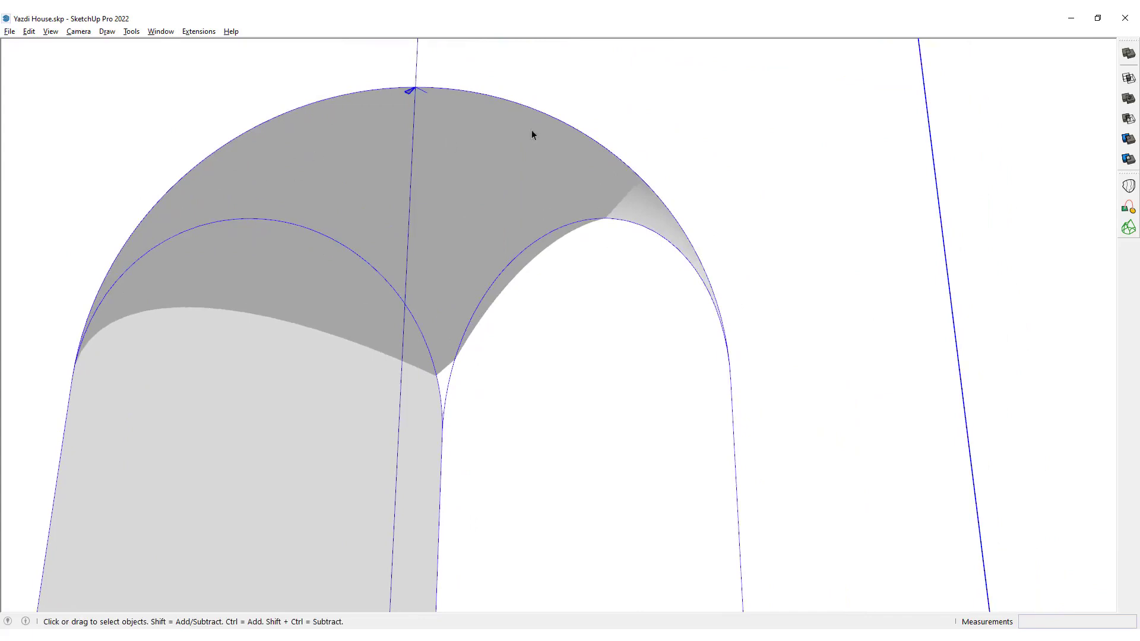
middle_drag(550, 319, 652, 283)
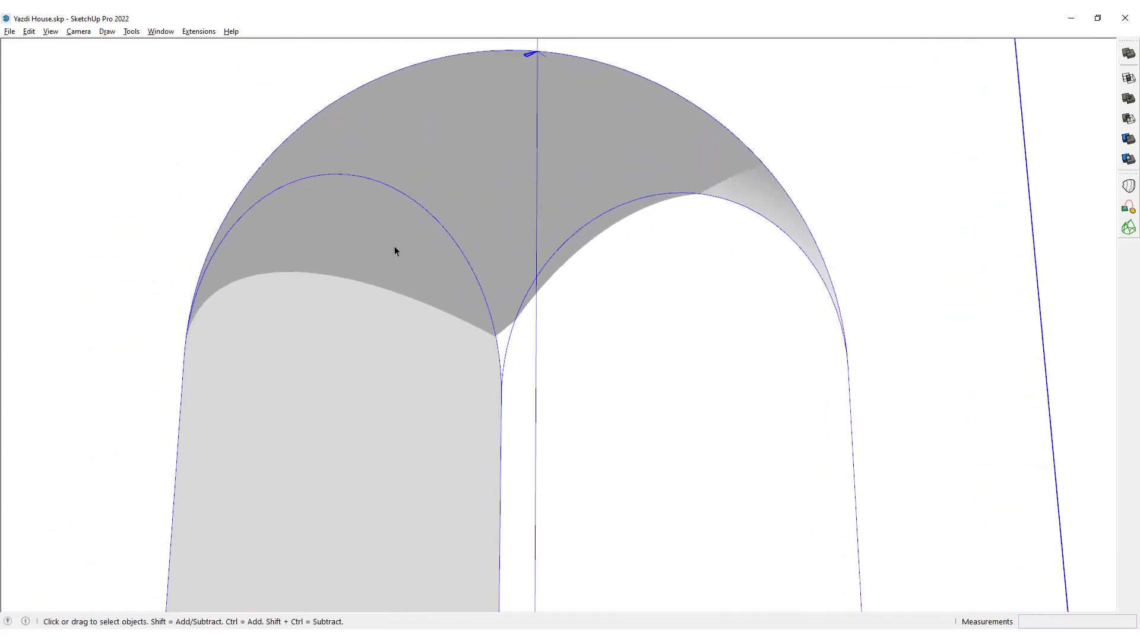
scroll(479, 140, down, 6)
middle_drag(494, 158, 443, 231)
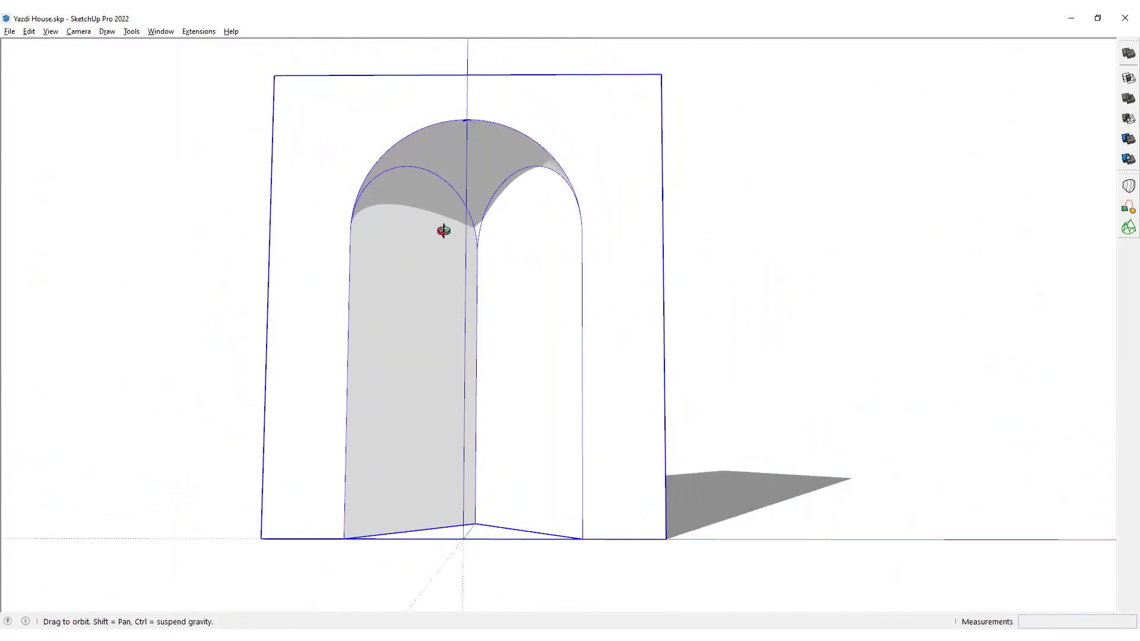
Repair the small sliver at the dome apex by drawing a line about 0.06 m from its arc midpoint to the apex, then exit the group.
scroll(552, 190, up, 10)
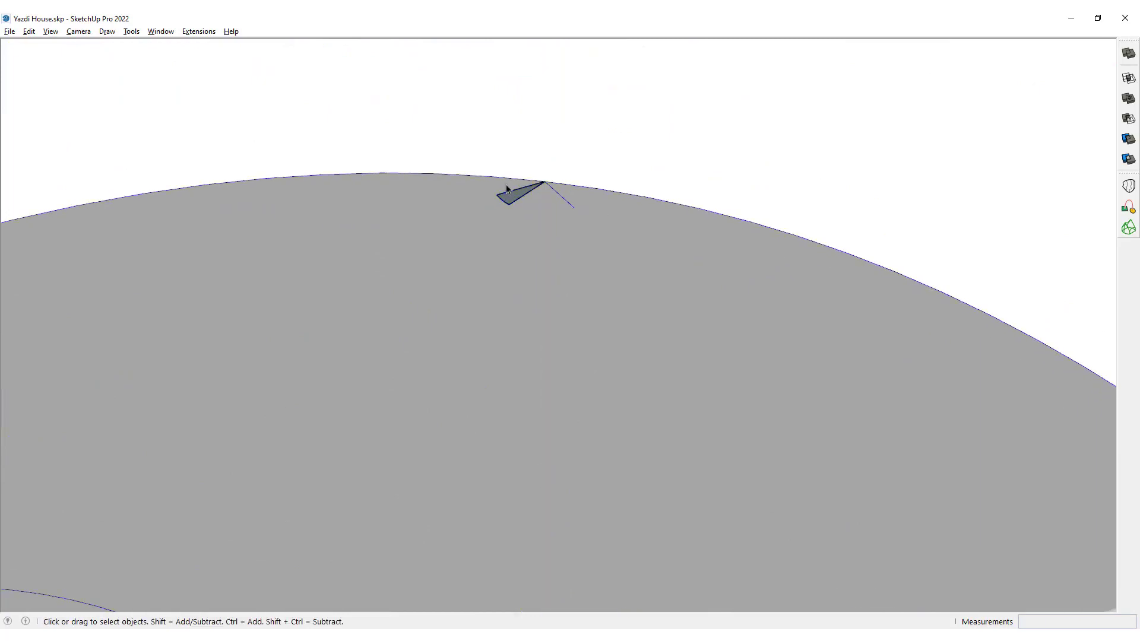
scroll(506, 190, up, 2)
key(l)
scroll(496, 194, up, 5)
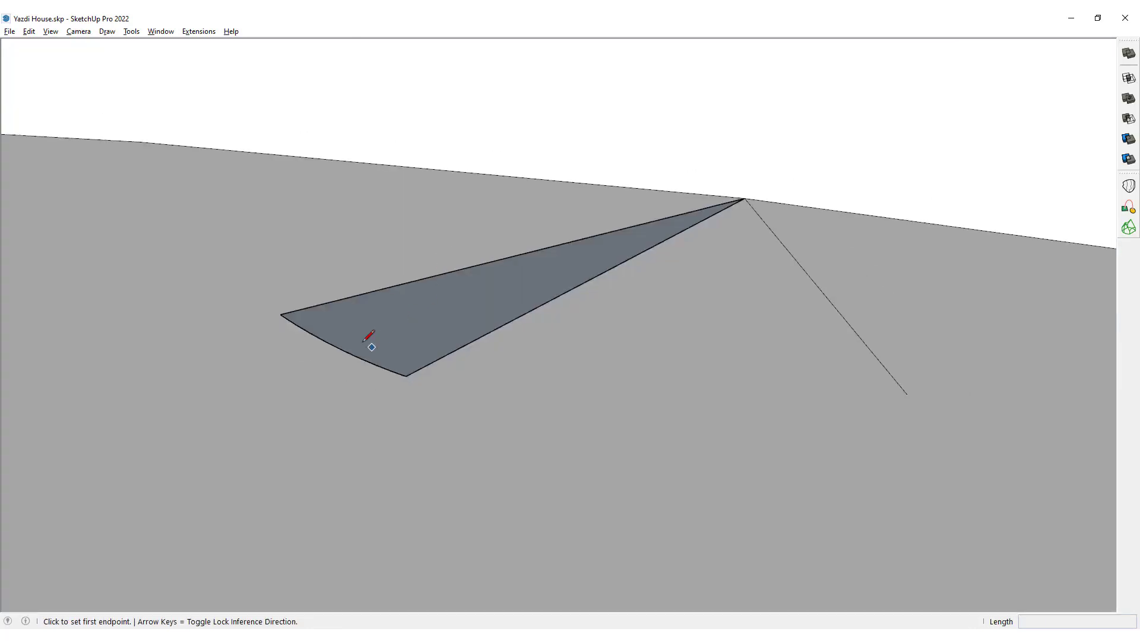
click(341, 349)
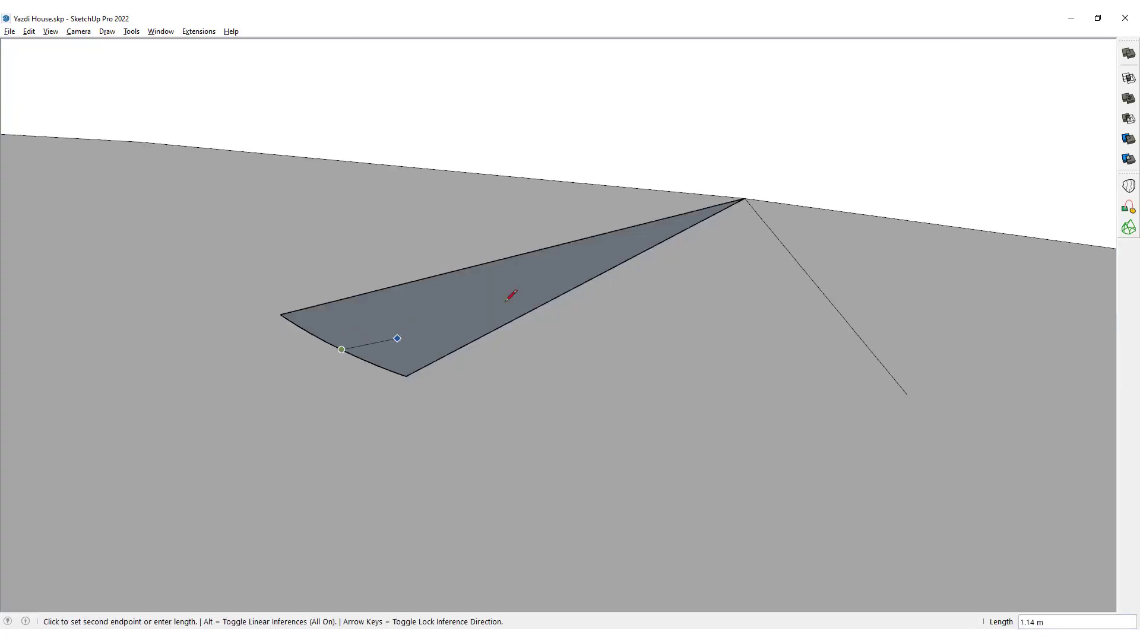
click(745, 198)
key(space)
scroll(572, 273, down, 10)
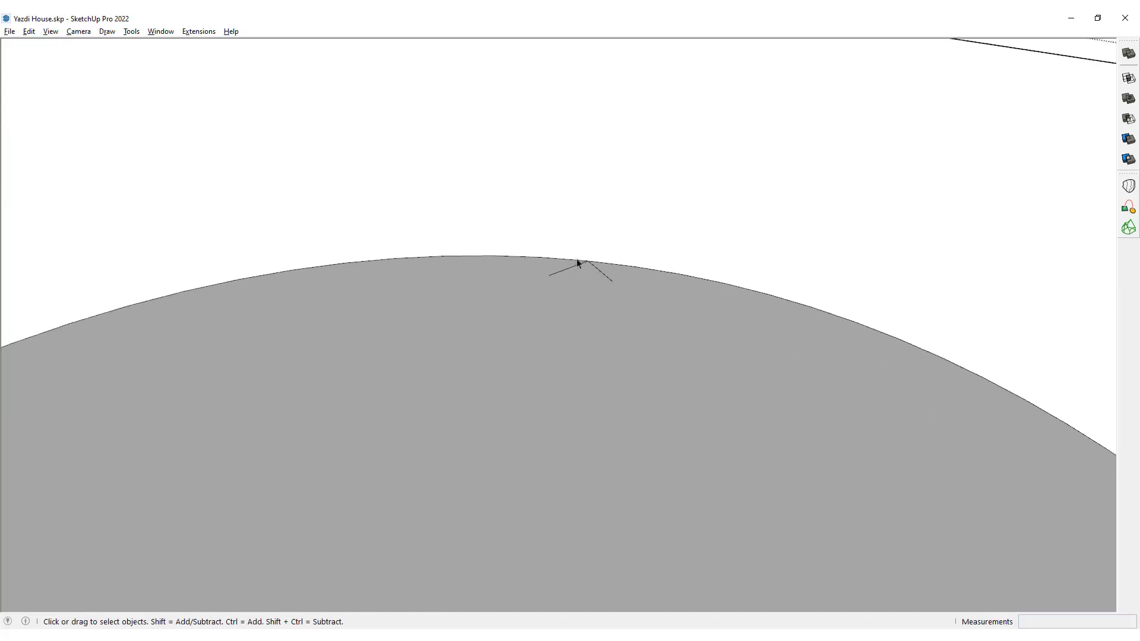
key(Escape)
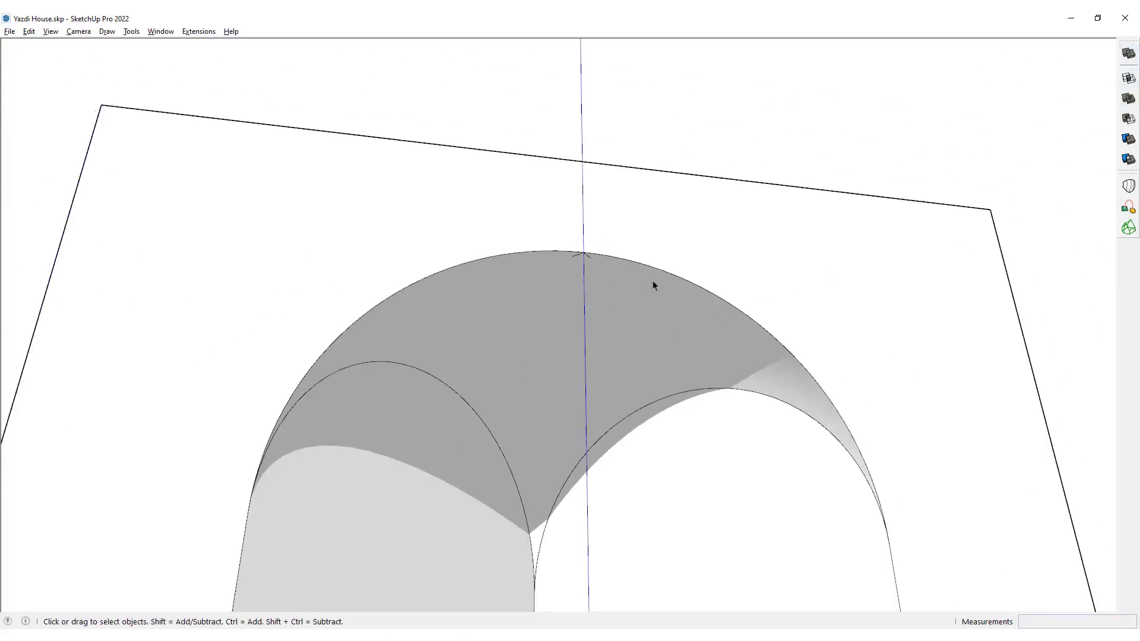
Select the repaired portal, check it with the solid Union tool, and deselect it.
click(645, 236)
scroll(646, 239, down, 3)
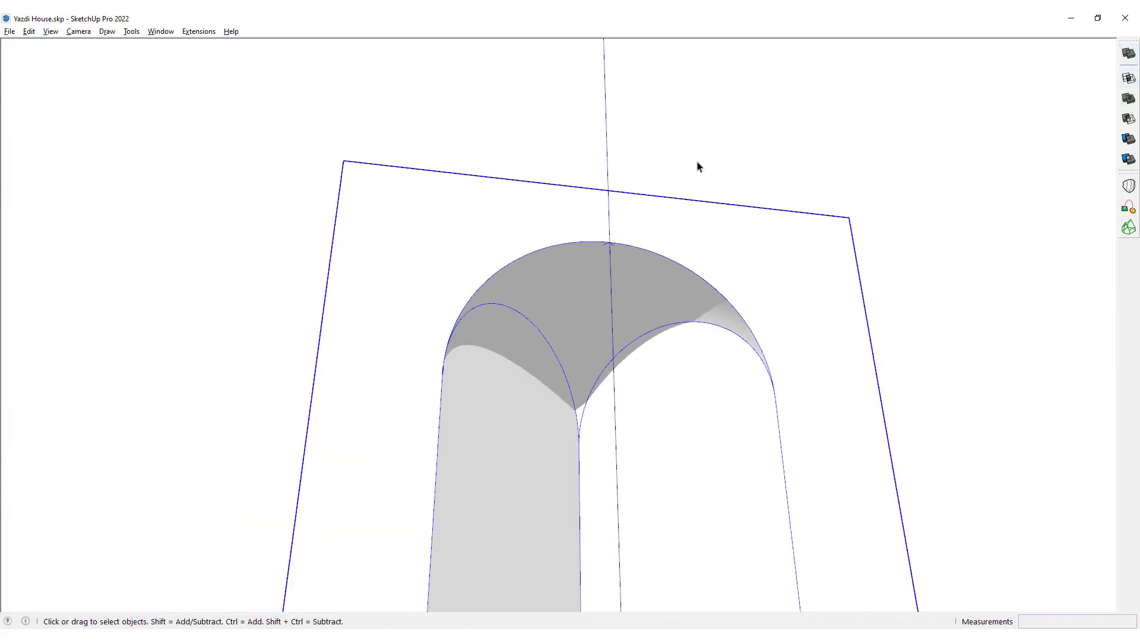
click(1128, 99)
key(space)
click(650, 176)
Inside the portal group, draw a line about 0.44 m along the green direction across the base corner at the positive red-axis end.
scroll(594, 276, down, 6)
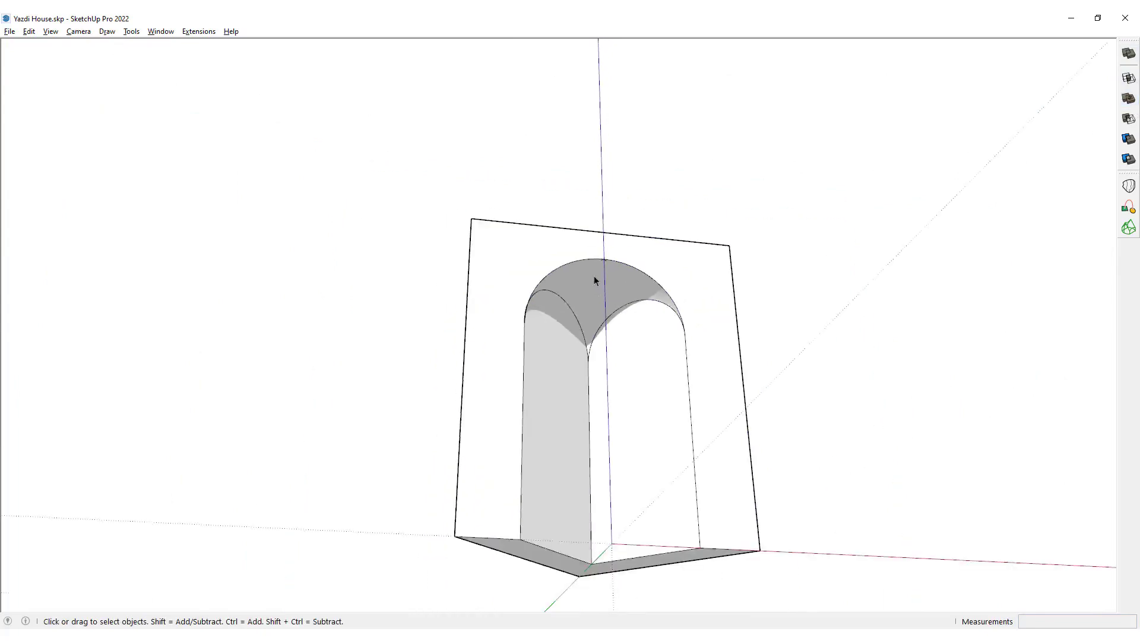
middle_drag(593, 275, 506, 340)
scroll(506, 340, up, 2)
scroll(585, 285, up, 2)
middle_drag(585, 285, 552, 281)
click(545, 371)
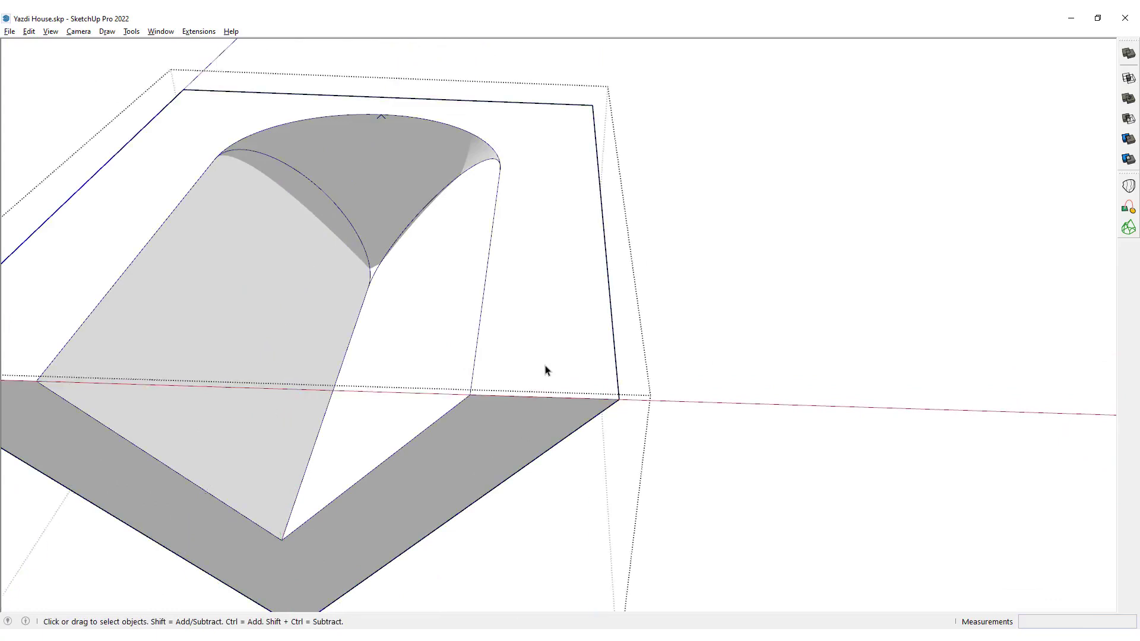
key(l)
click(544, 396)
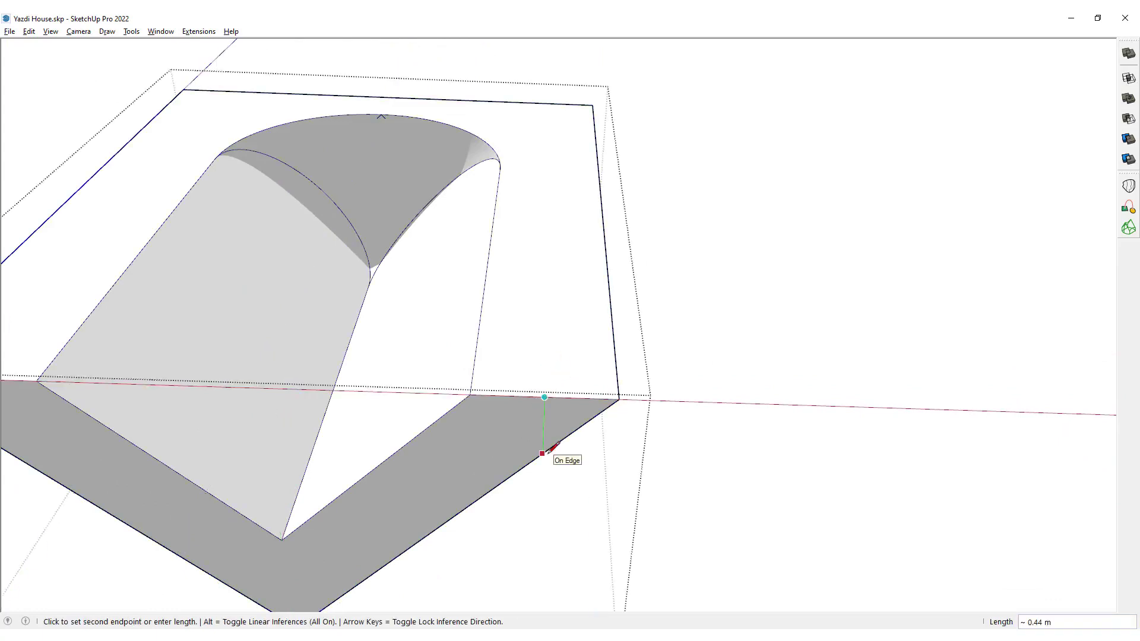
click(542, 454)
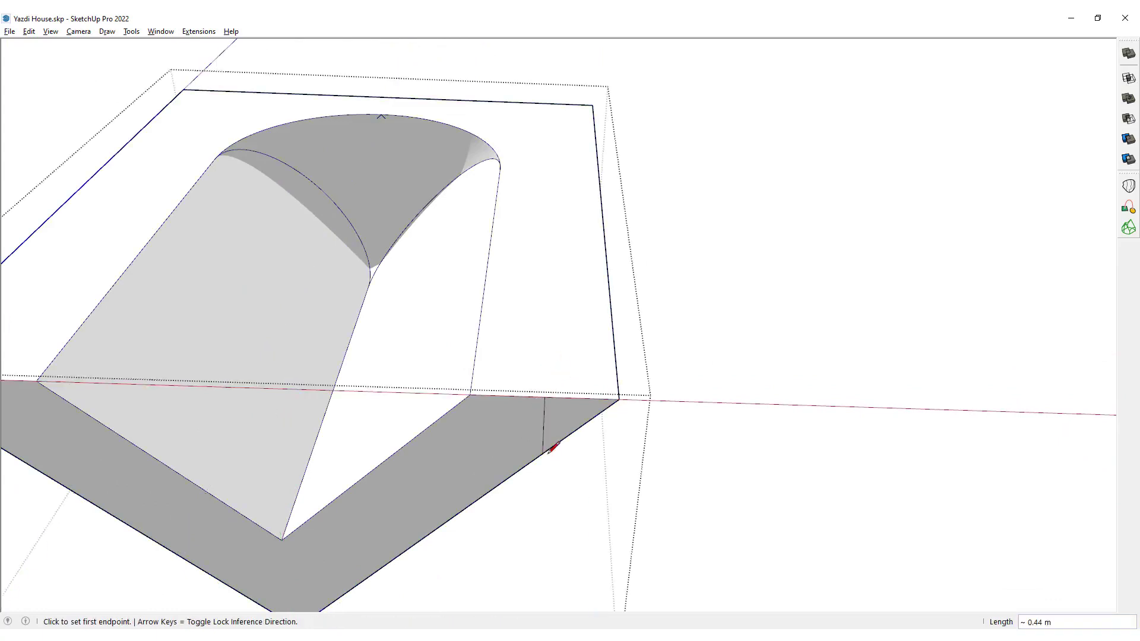
Push the triangular base corner 5 m through the portal's full height to cut it off.
key(p)
click(561, 442)
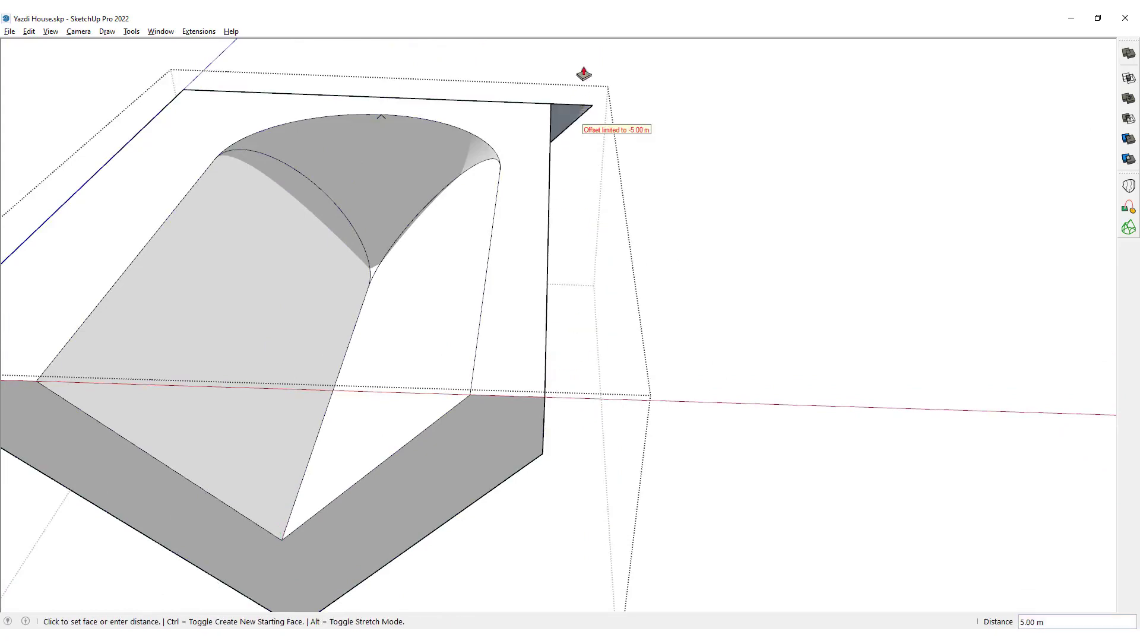
click(582, 75)
Draw a line about 0.44 m across the opposite base corner, at the origin end, and push that corner away through the portal's full height.
scroll(285, 379, down, 3)
shift+middle_drag(285, 379, 652, 364)
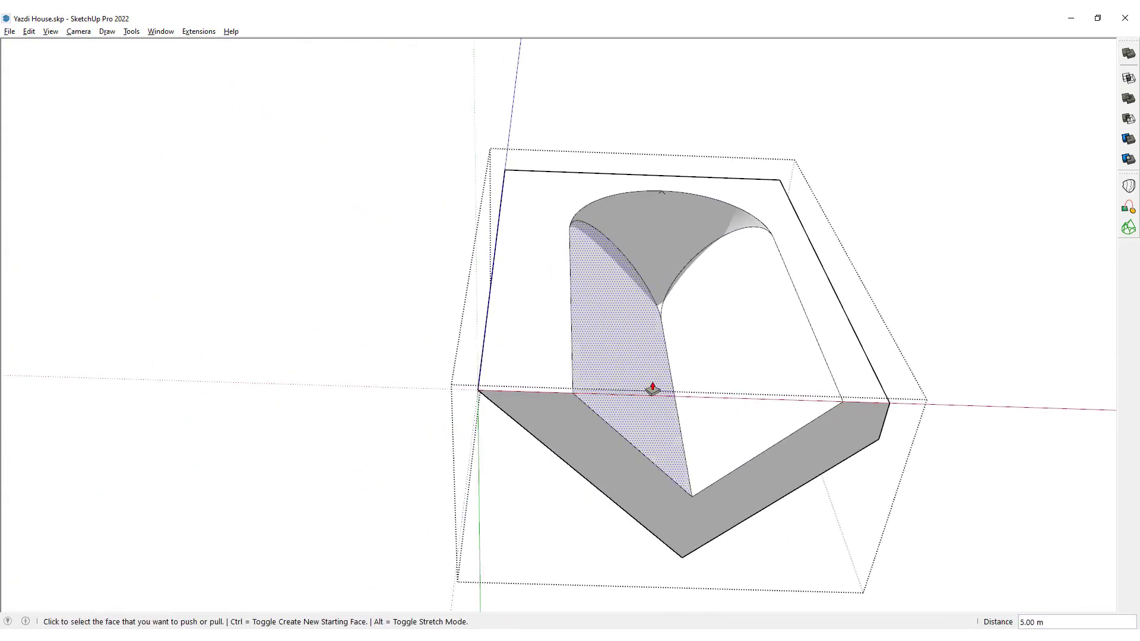
key(l)
click(525, 391)
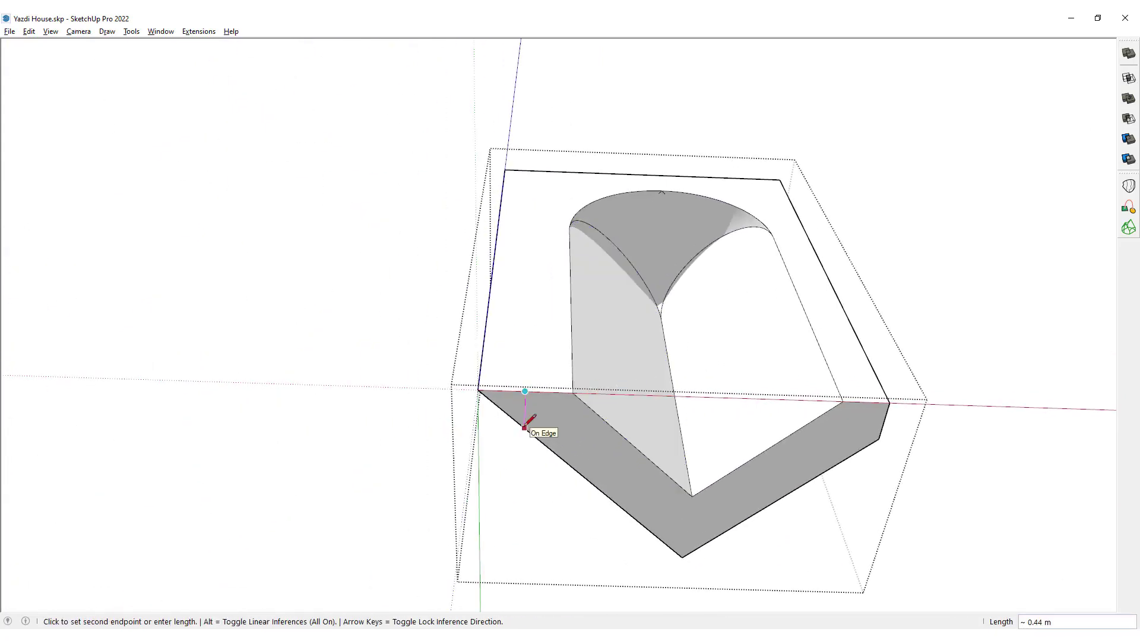
click(524, 427)
key(p)
click(506, 409)
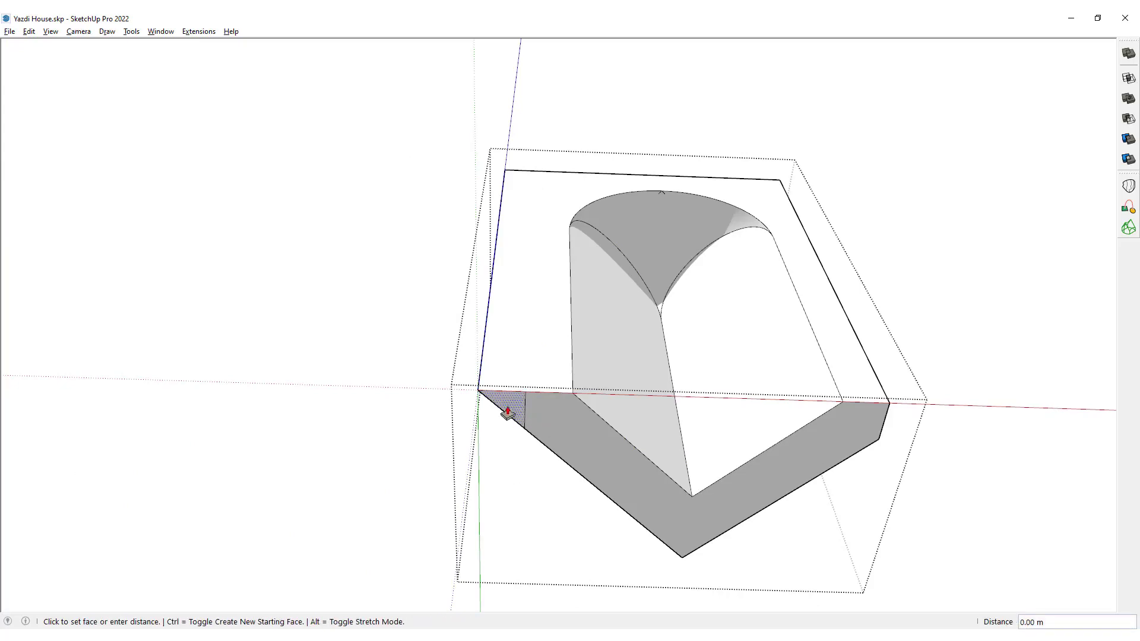
click(527, 132)
key(space)
key(Escape)
Rotate the whole portal 45 degrees about the vertical axis through the midpoint of its front base edge, then deselect it.
scroll(583, 271, down, 3)
middle_drag(583, 271, 795, 406)
click(642, 245)
middle_drag(642, 245, 495, 589)
scroll(634, 389, up, 5)
key(q)
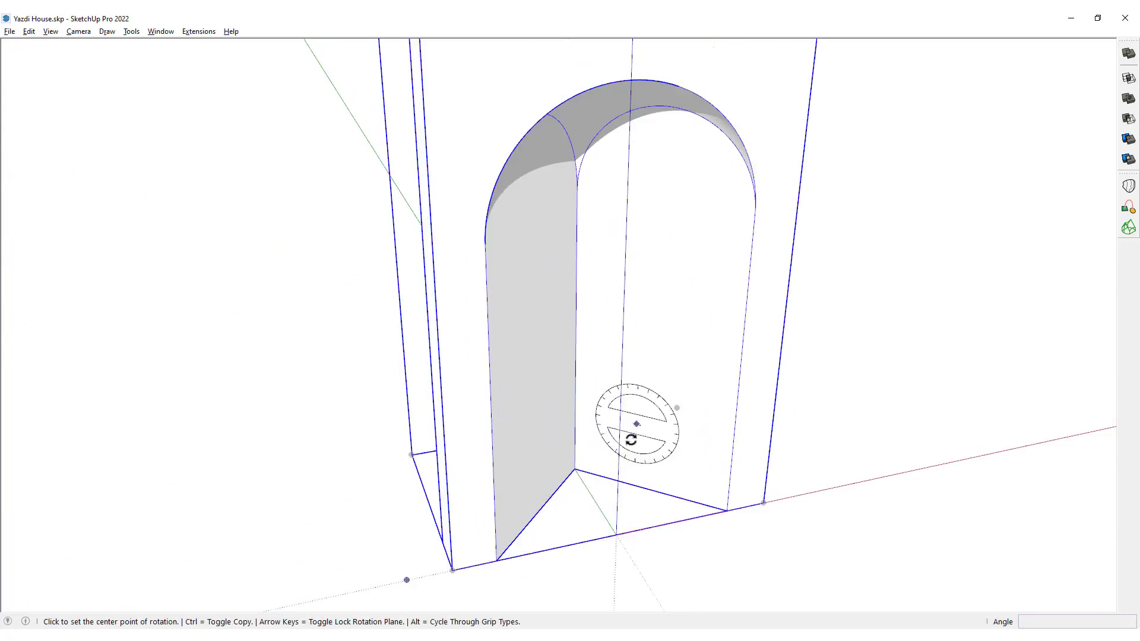
click(616, 535)
click(633, 525)
text(45)
key(Return)
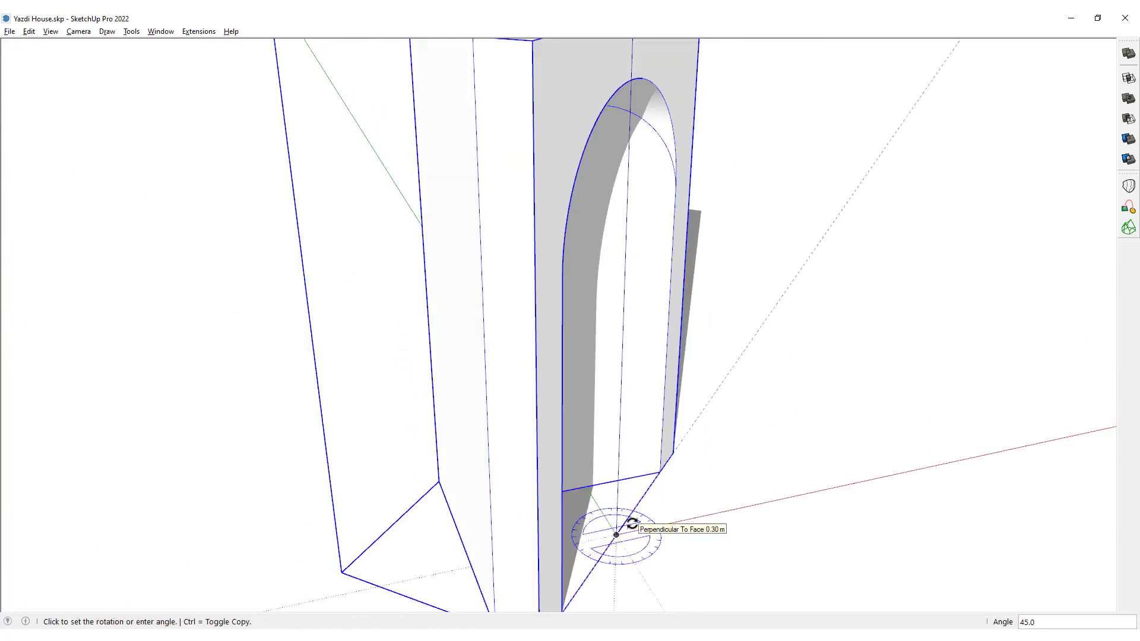
key(space)
scroll(733, 458, down, 5)
click(732, 457)
Inside the portal group, offset the arched outlines of both niche back walls 0.06 m inward.
middle_drag(733, 458, 484, 286)
scroll(608, 331, up, 4)
middle_drag(608, 395, 567, 315)
click(610, 355)
double_click(567, 314)
key(f)
click(522, 279)
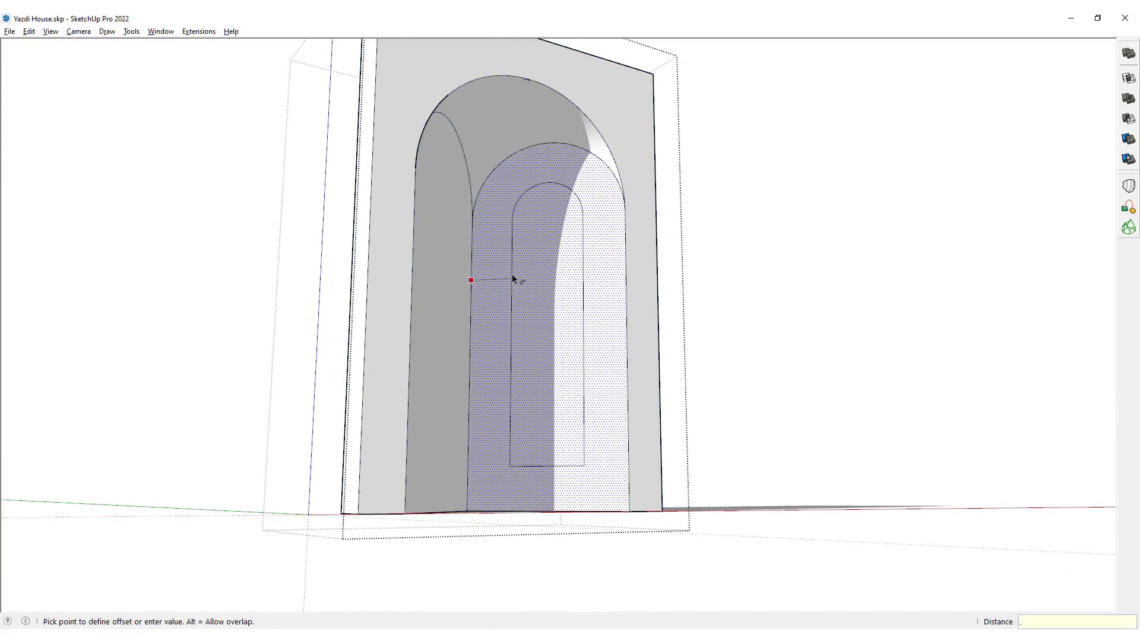
key(Return)
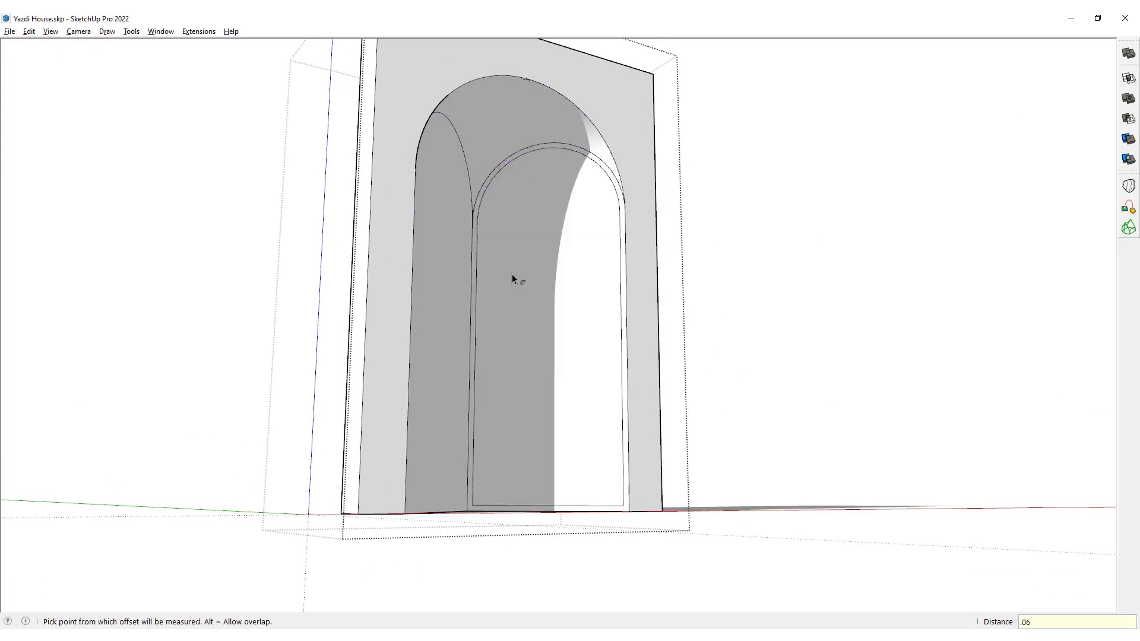
middle_drag(475, 309, 468, 297)
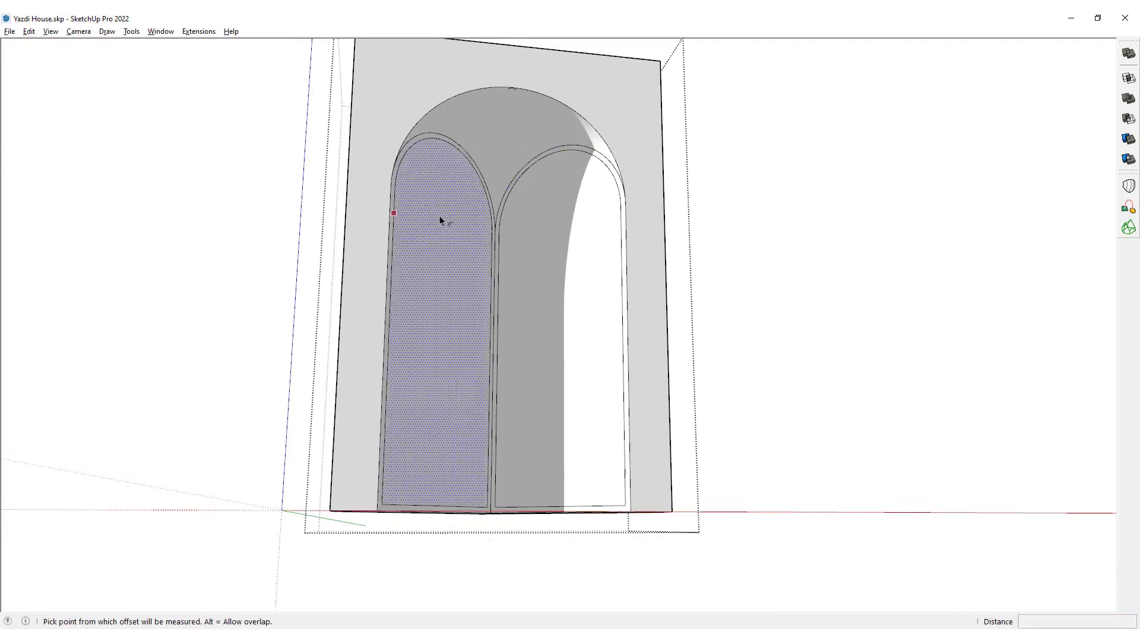
mouse_move(439, 221)
middle_down()
mouse_move(264, 285)
mouse_move(448, 240)
middle_up()
key(space)
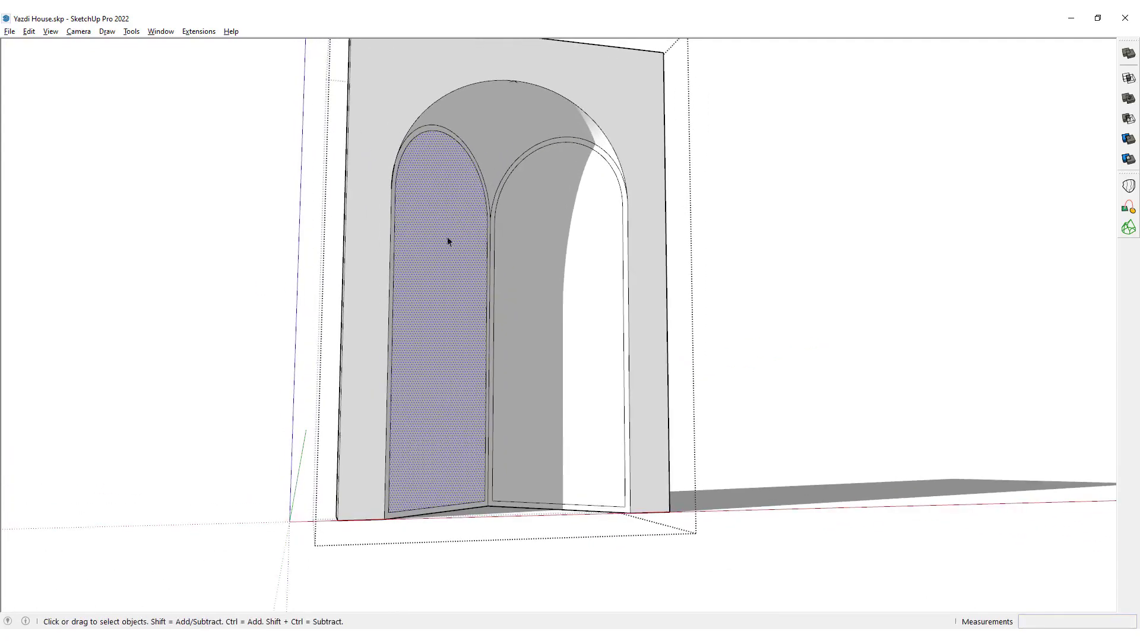
Move the bottom edges of both offset outlines 0.06 m down onto the niche's floor line.
scroll(551, 510, up, 5)
click(540, 505)
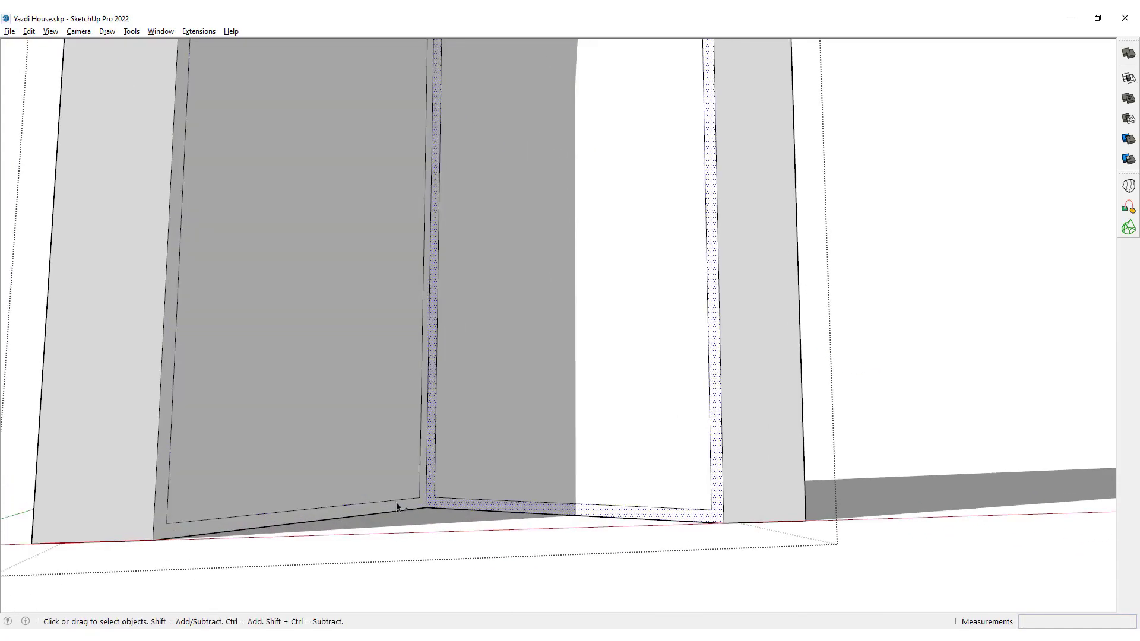
click(484, 503)
shift+click(337, 506)
key(m)
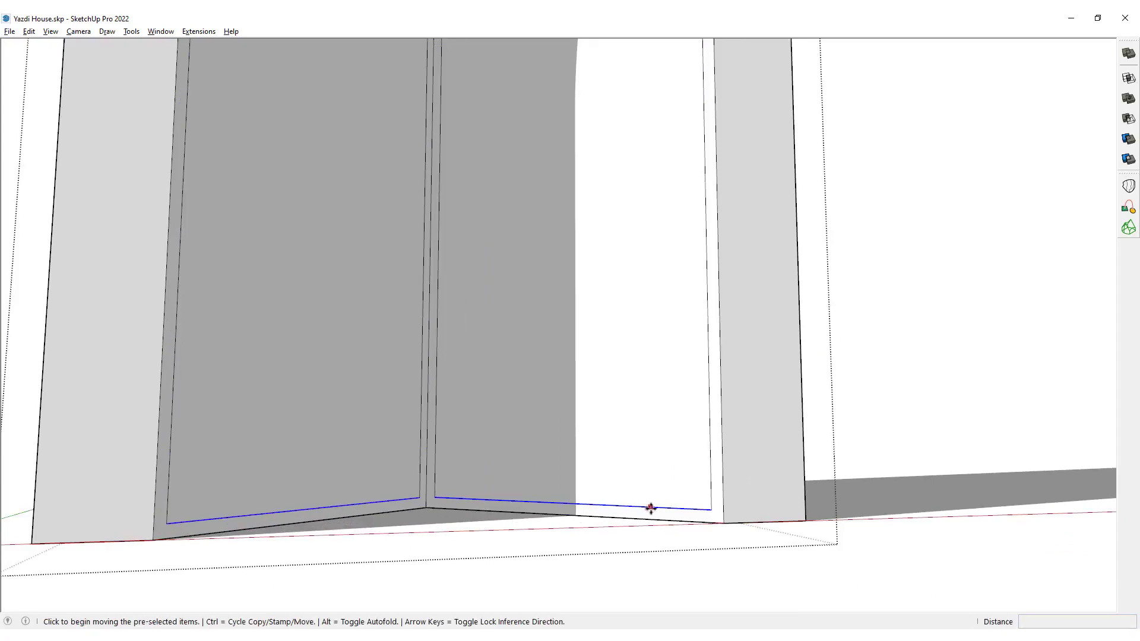
click(595, 504)
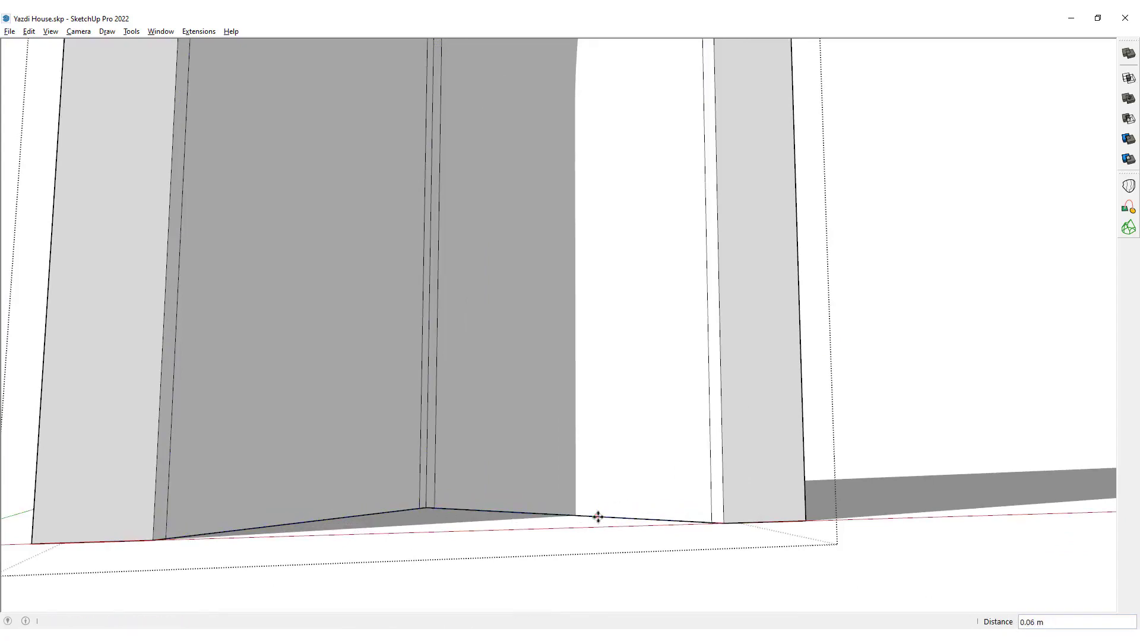
click(598, 517)
key(space)
Recess the inner arched face of the niche wall on the positive red-axis side by 0.25 m and offset its outline 0.25 m inward.
scroll(602, 541, down, 4)
scroll(598, 444, up, 3)
key(p)
click(596, 442)
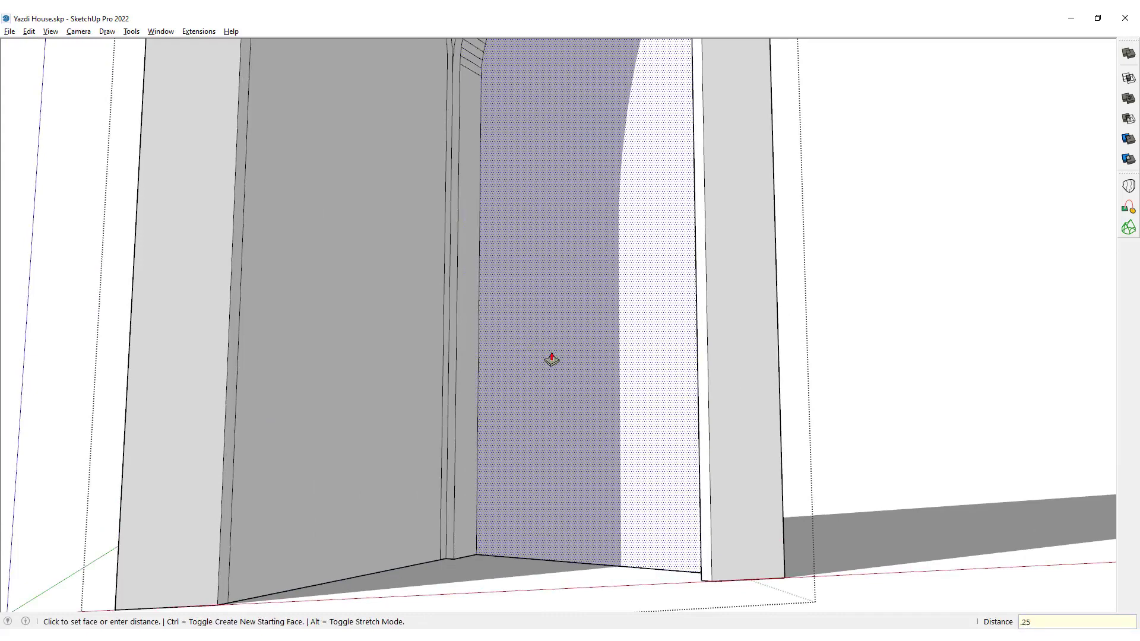
key(Return)
key(f)
click(479, 286)
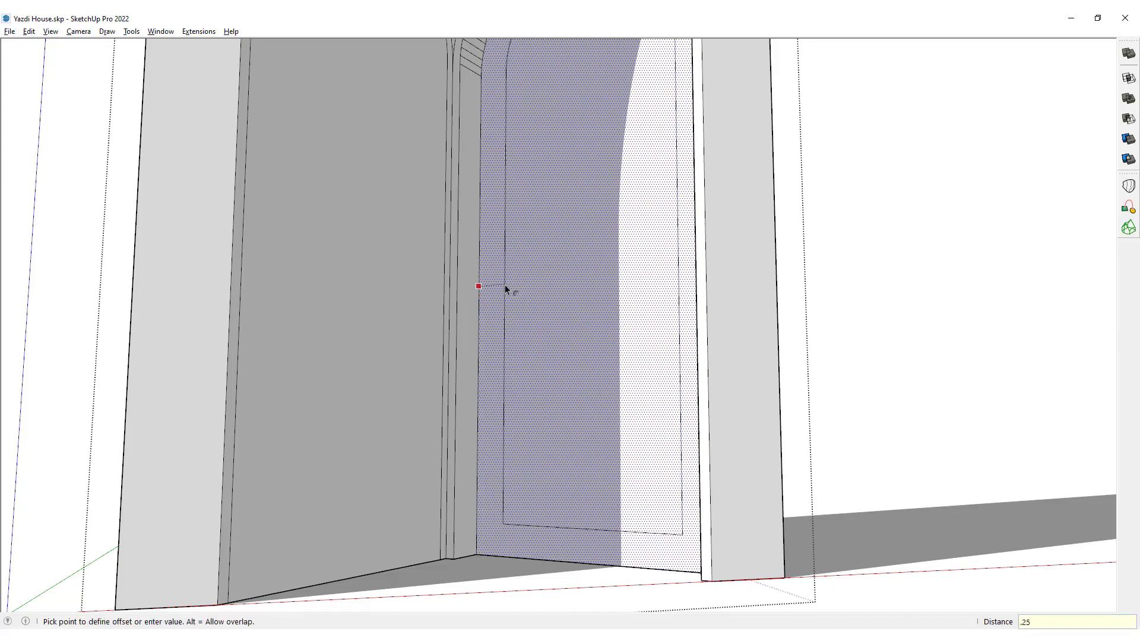
click(505, 286)
key(space)
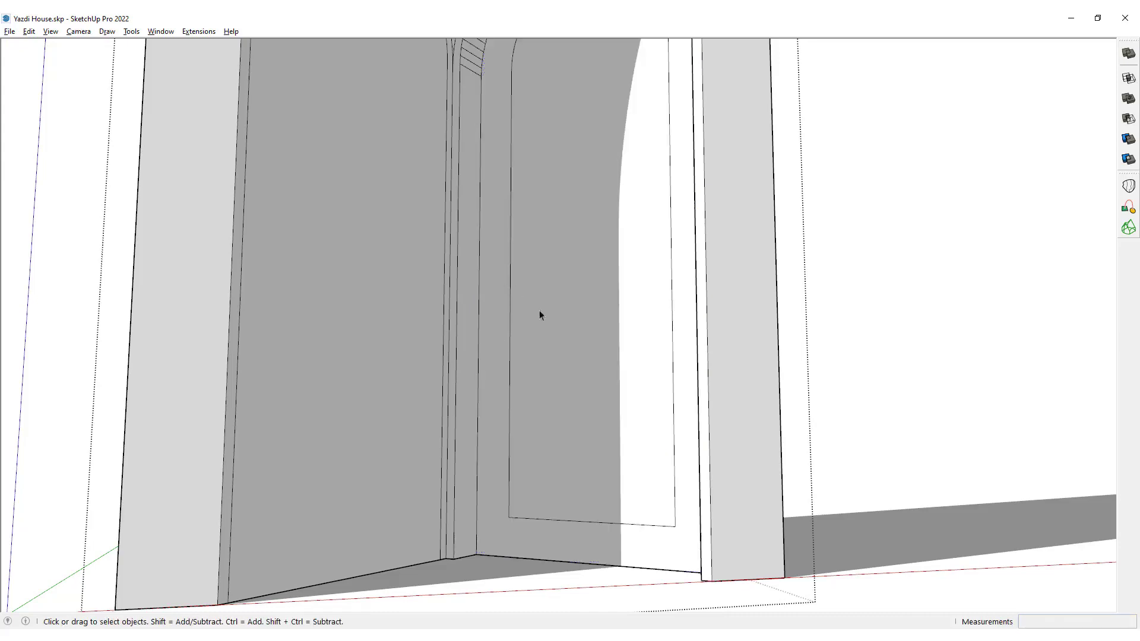
Repeat the 0.25 m recess and the 0.25 m inward offset on the arched face of the adjoining niche wall.
key(p)
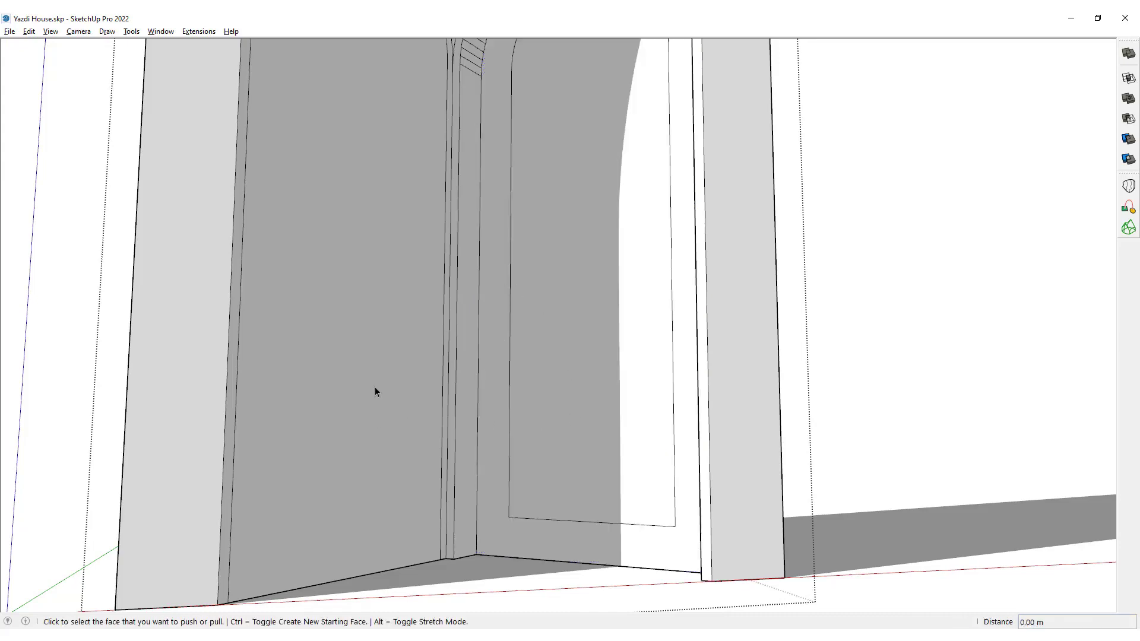
double_click(385, 417)
key(f)
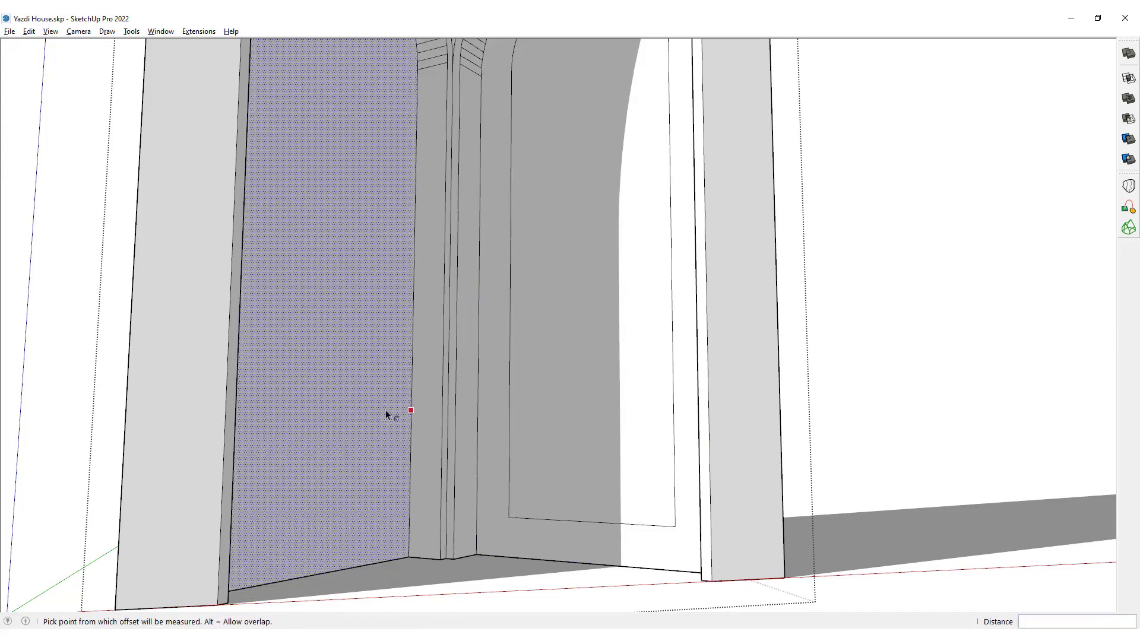
double_click(386, 416)
key(space)
Move the bottom edges of the two inner arch outlines straight down to the floor line.
click(315, 529)
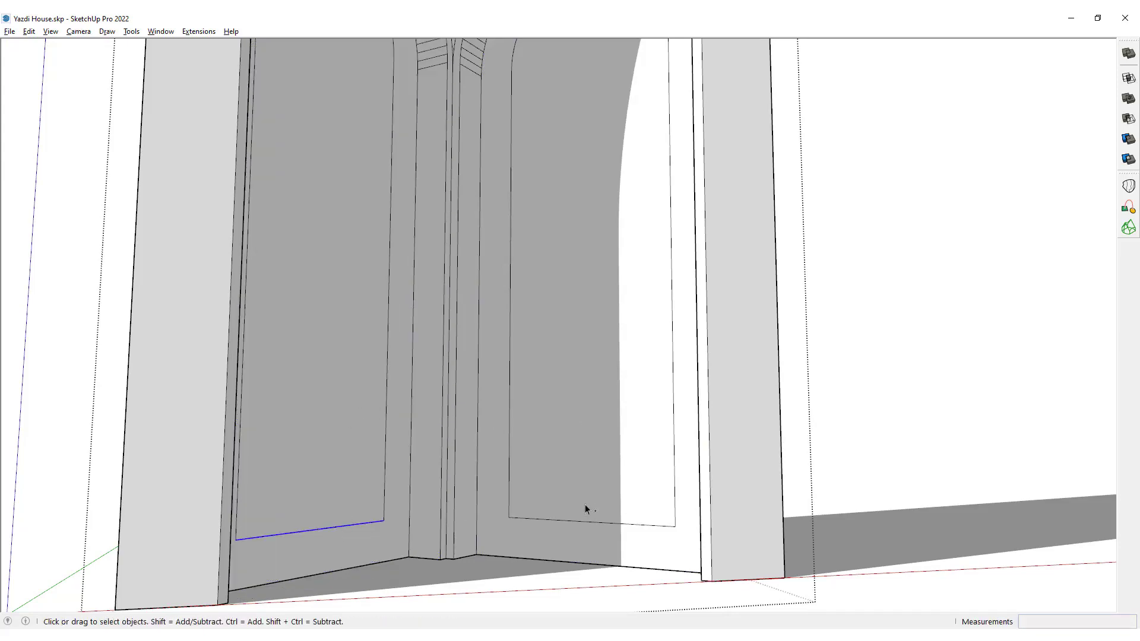
ctrl+click(572, 520)
key(m)
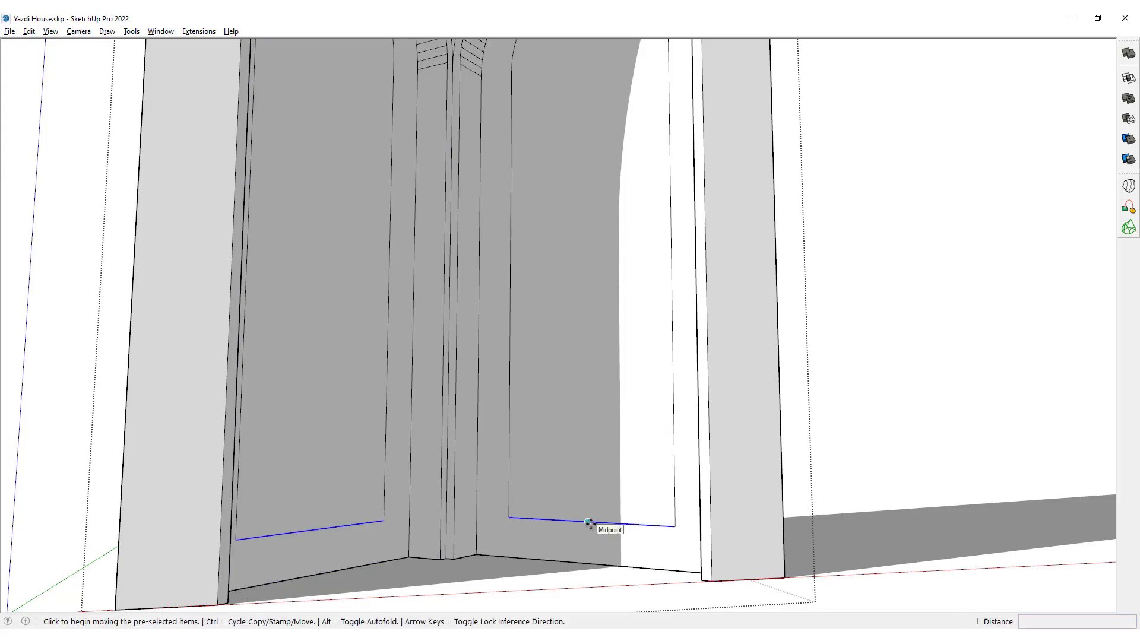
click(590, 522)
click(588, 563)
key(space)
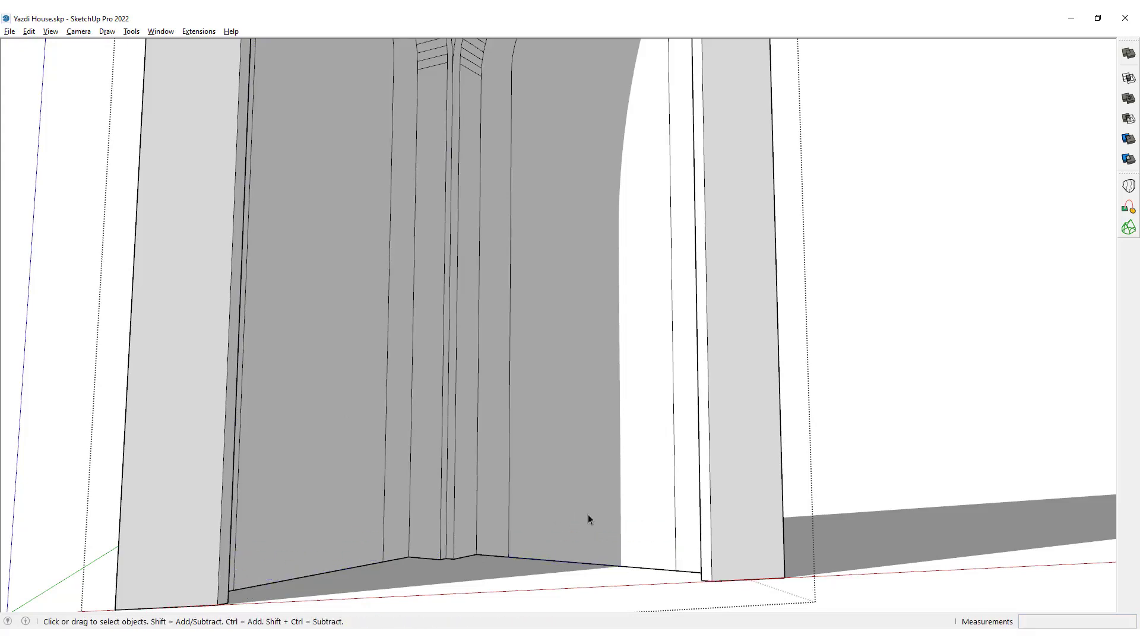
Recess the innermost arched panels on both niche walls by 0.1 m.
scroll(565, 514, down, 3)
key(p)
click(563, 365)
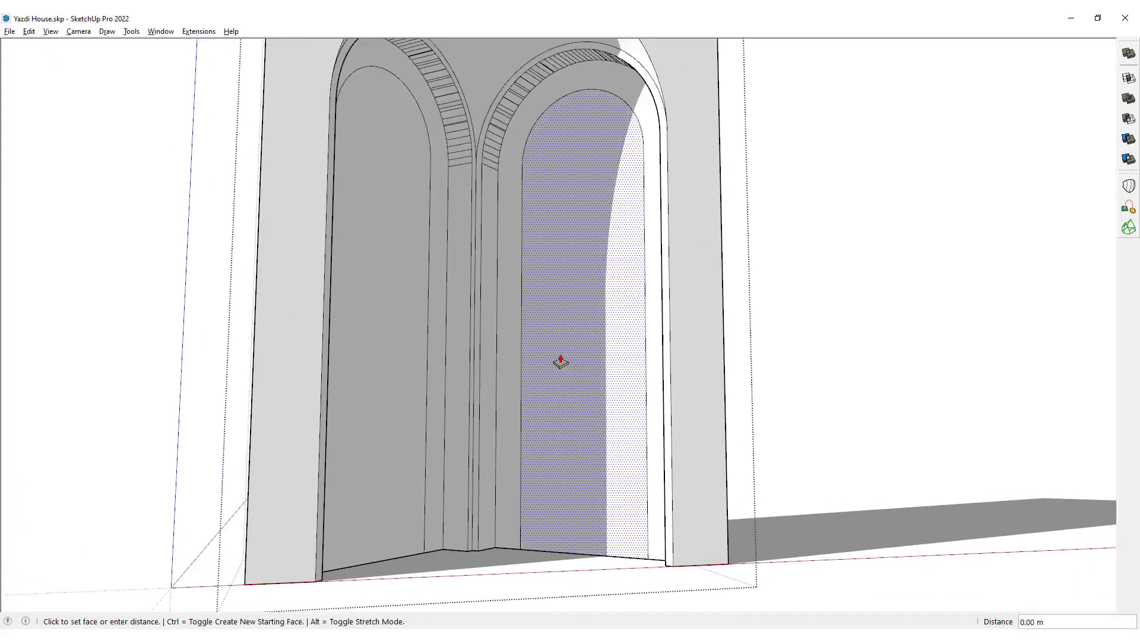
text(0.1)
key(Return)
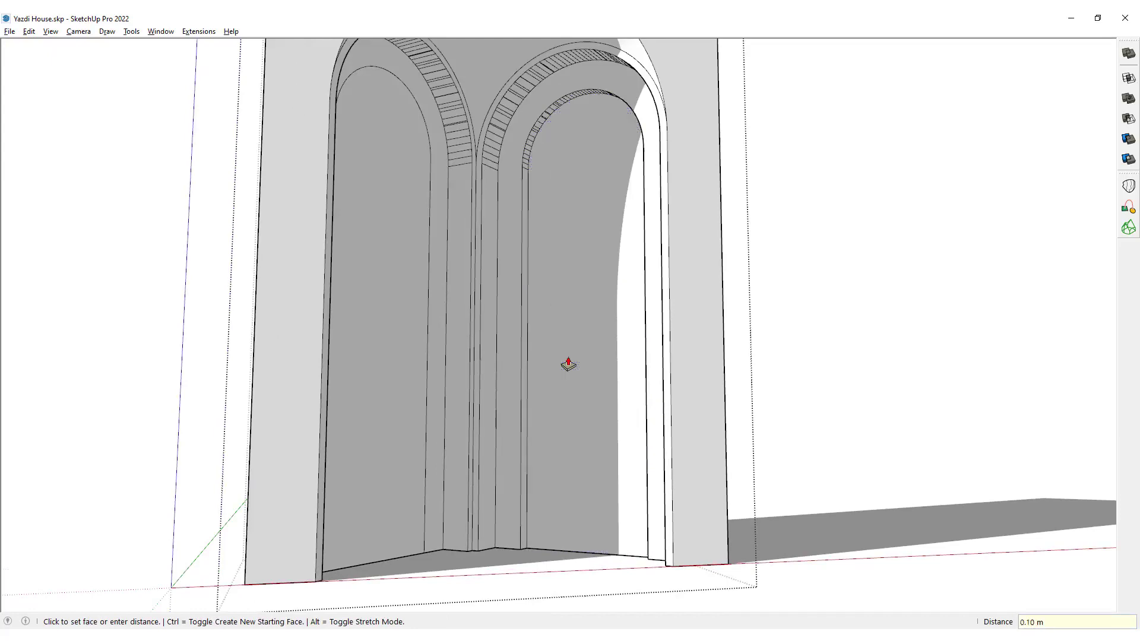
Draw a straight line across each innermost arched panel between the arch's two springing points, dividing the semicircle from the doorway below.
key(l)
scroll(533, 180, up, 3)
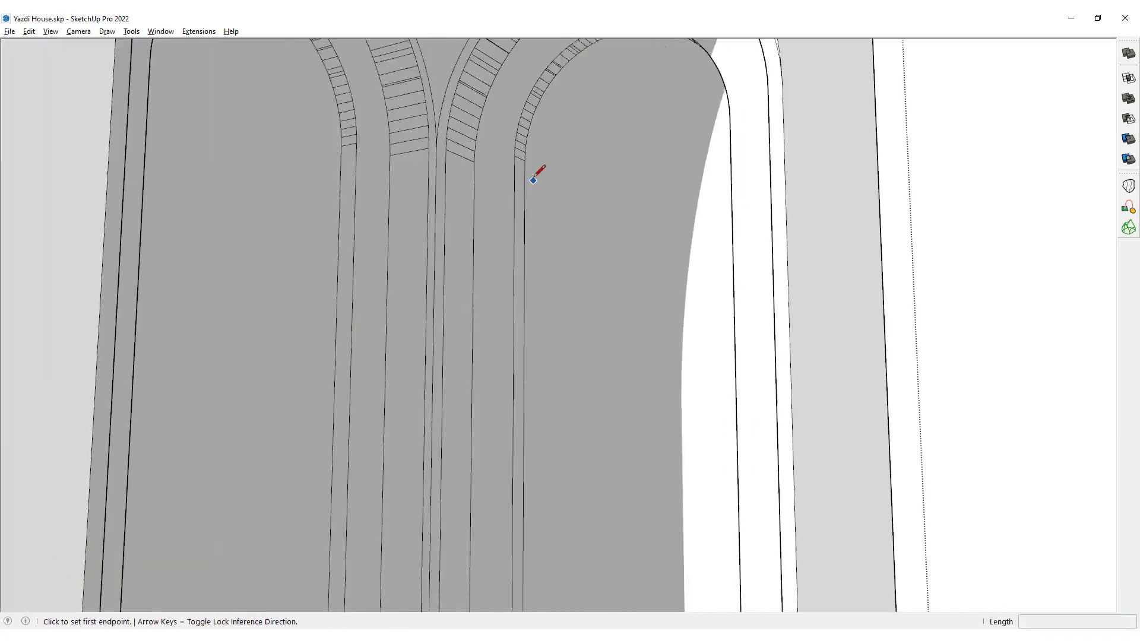
scroll(533, 180, up, 2)
click(513, 156)
mouse_move(664, 152)
middle_down()
mouse_move(552, 249)
mouse_move(818, 147)
mouse_move(715, 241)
mouse_move(472, 301)
mouse_move(447, 200)
mouse_move(537, 295)
mouse_move(303, 325)
mouse_move(234, 297)
mouse_move(246, 279)
middle_up()
click(715, 241)
scroll(447, 201, down, 4)
scroll(303, 325, up, 4)
scroll(246, 279, up, 2)
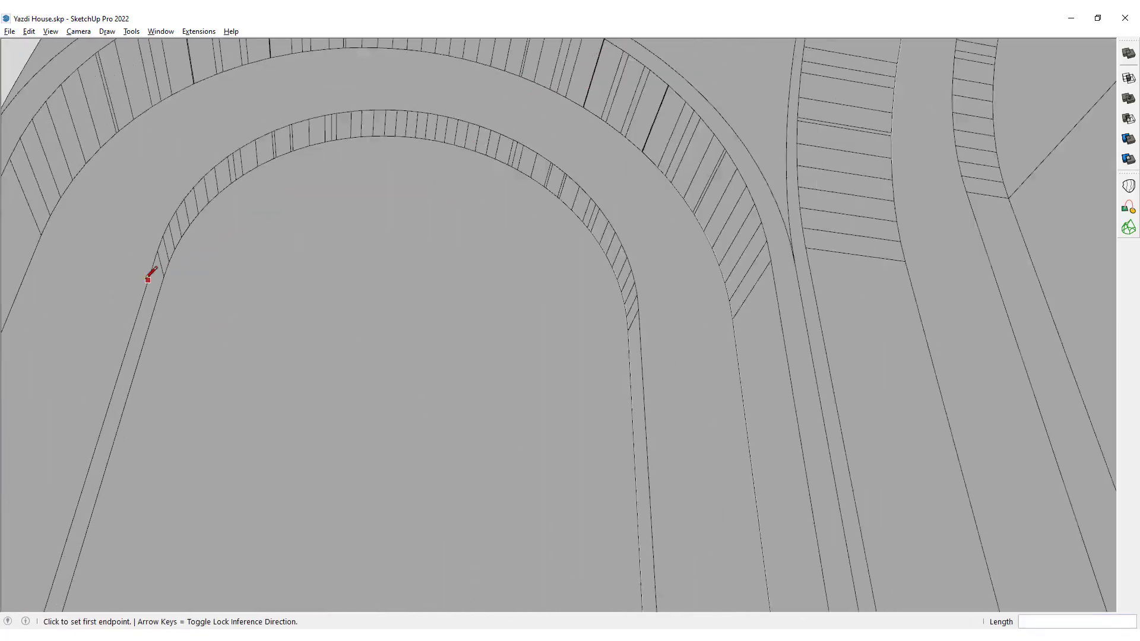
click(164, 277)
click(627, 330)
key(space)
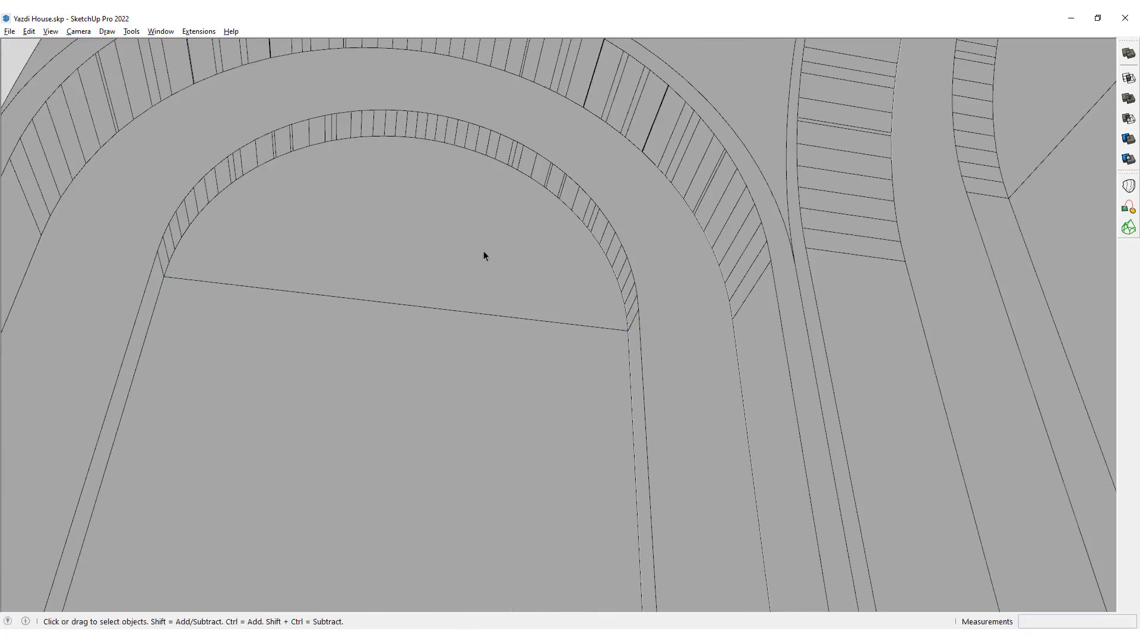
Push the rectangular face below the arch about 0.27 m through one niche wall to open a doorway.
scroll(484, 254, down, 3)
click(457, 262)
middle_drag(458, 261, 333, 348)
scroll(333, 348, up, 2)
scroll(427, 323, down, 6)
mouse_move(423, 348)
middle_down()
mouse_move(482, 350)
mouse_move(397, 331)
mouse_move(737, 255)
middle_up()
scroll(474, 343, up, 4)
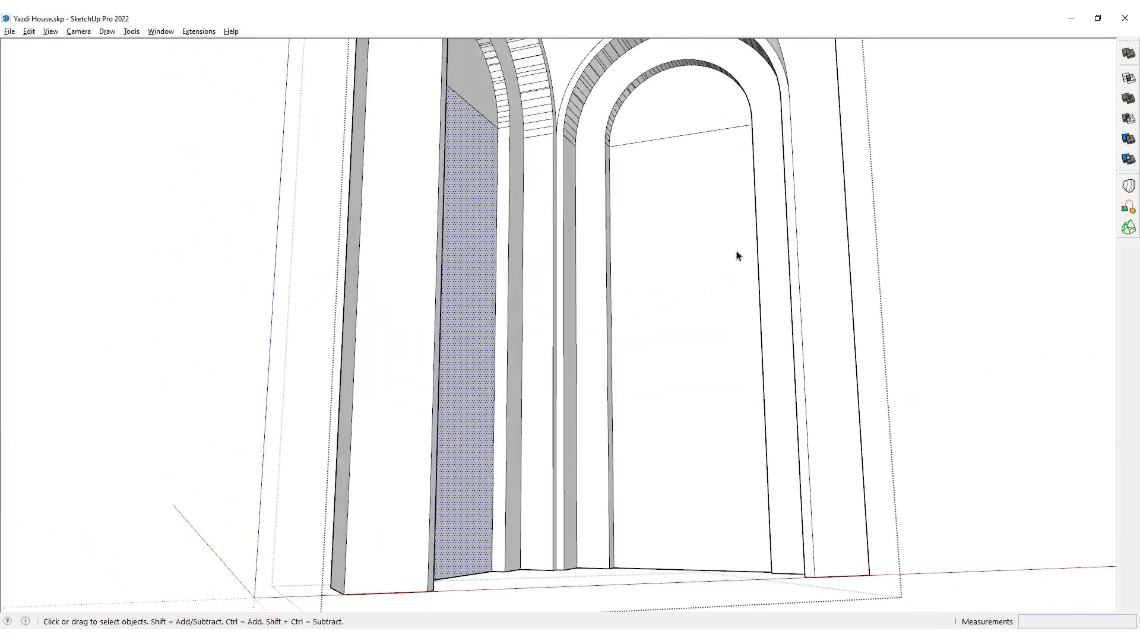
click(697, 208)
key(p)
click(695, 204)
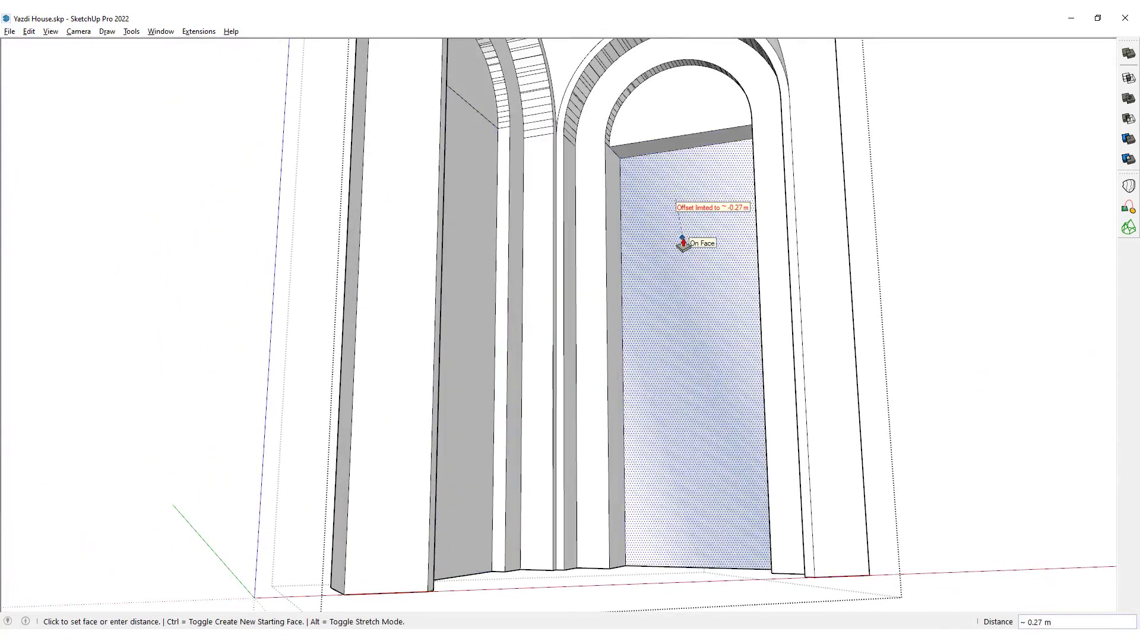
click(683, 243)
Open the matching doorway in the adjoining niche wall by pushing its rectangular face about 0.27 m through, then exit the group.
middle_drag(731, 323, 542, 272)
click(486, 222)
click(460, 257)
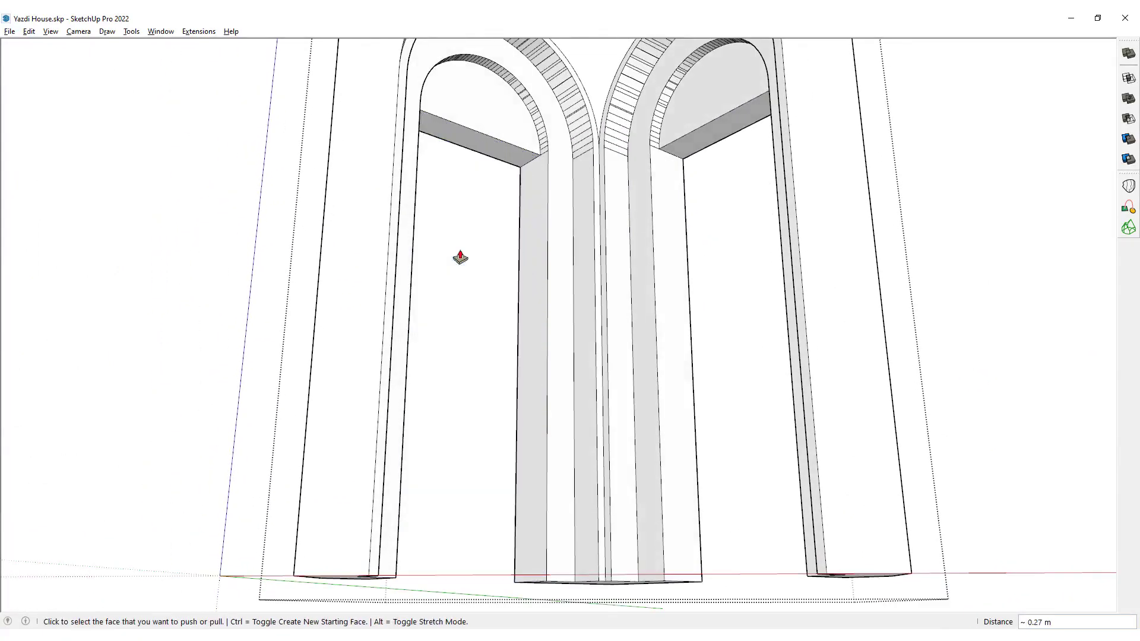
scroll(460, 257, down, 5)
middle_drag(567, 186, 622, 259)
key(space)
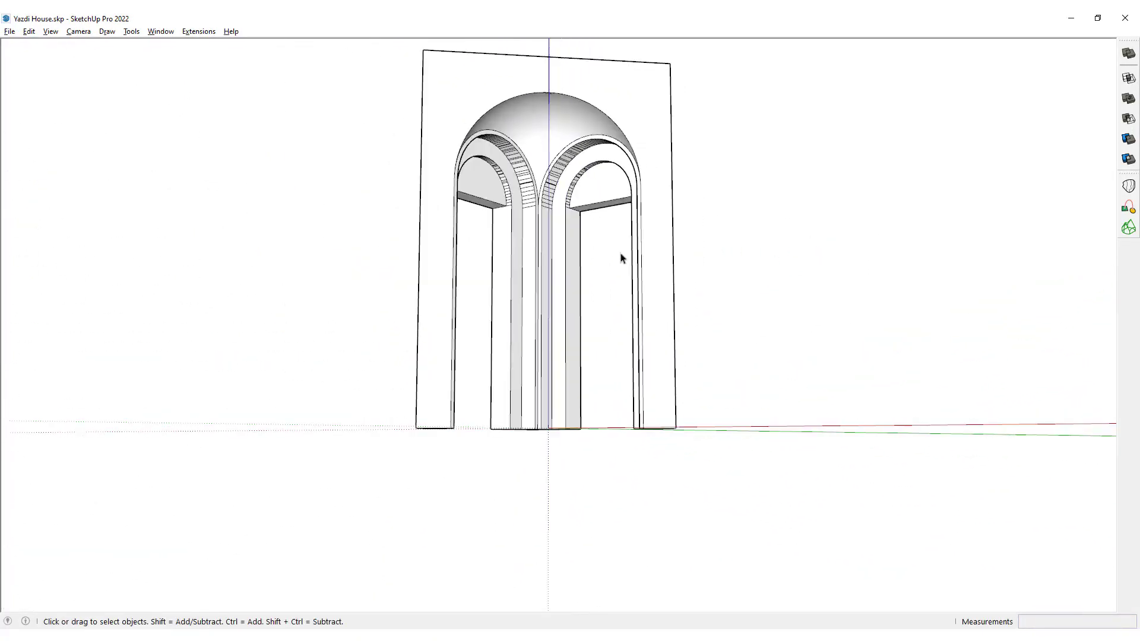
Soften the whole portal group's edges with a 38.3 degree angle between normals and smooth normals, then deselect it.
middle_drag(564, 150, 626, 267)
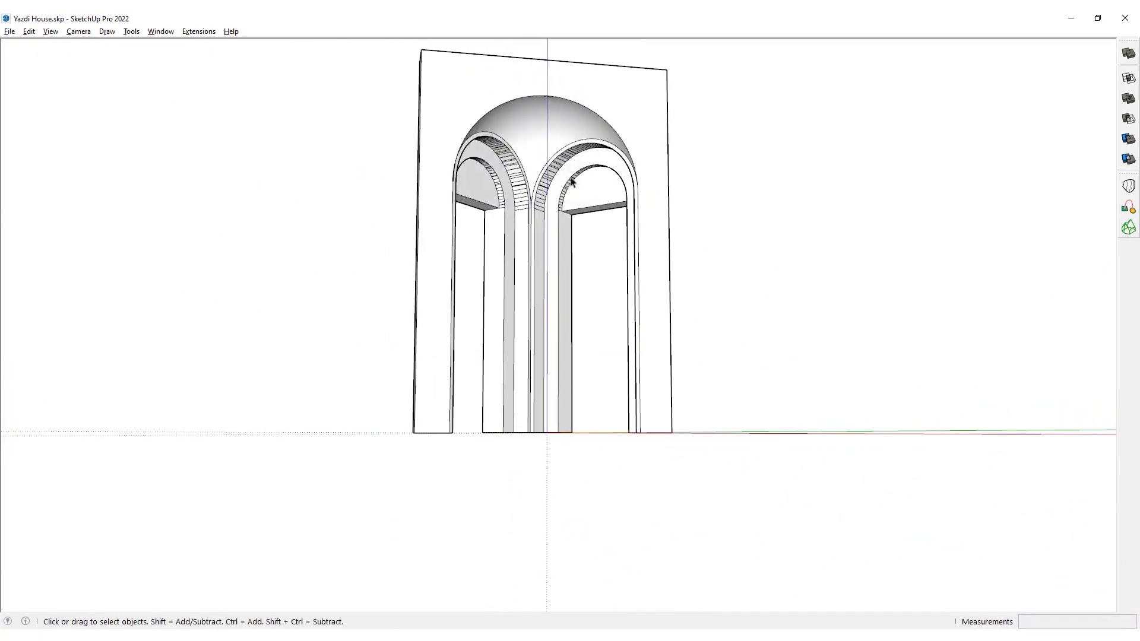
scroll(566, 154, up, 2)
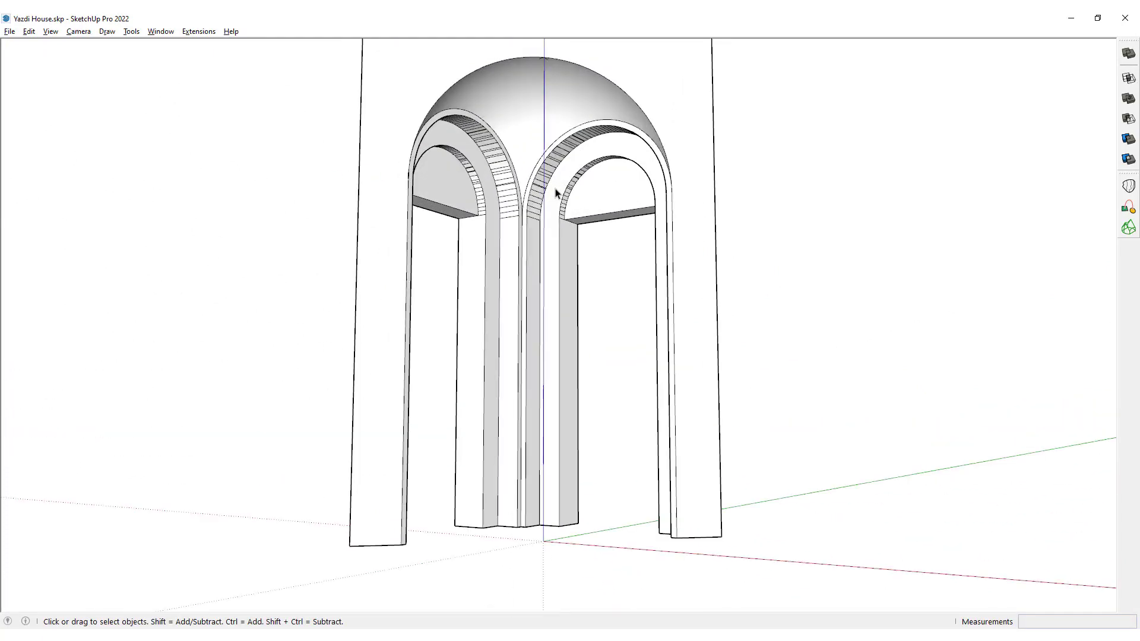
middle_drag(579, 163, 488, 184)
click(475, 136)
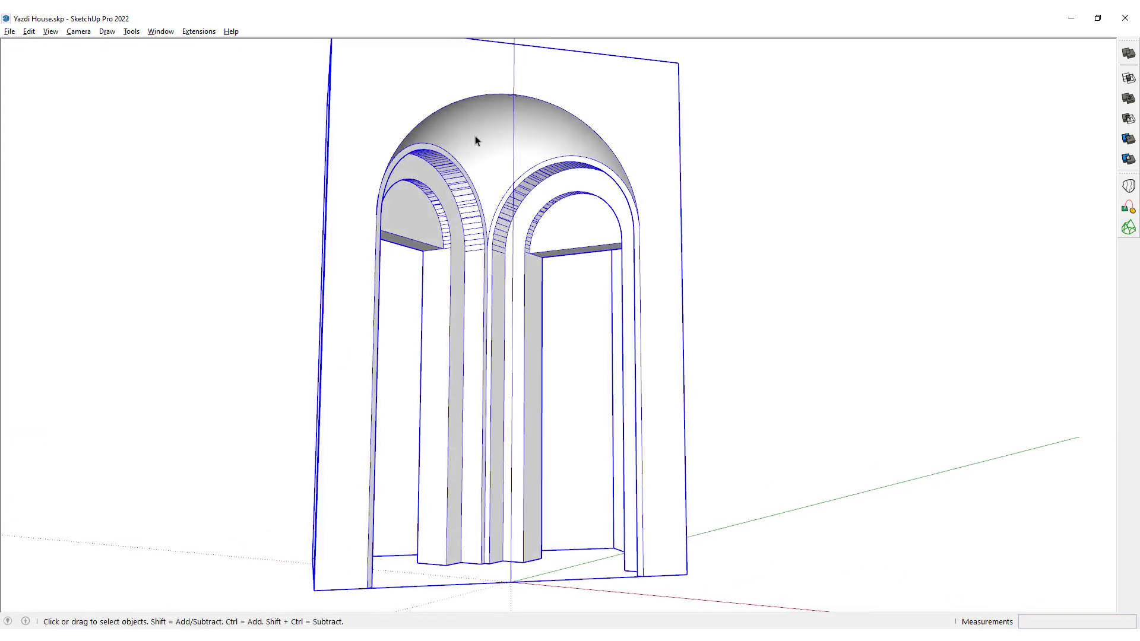
right_click(475, 135)
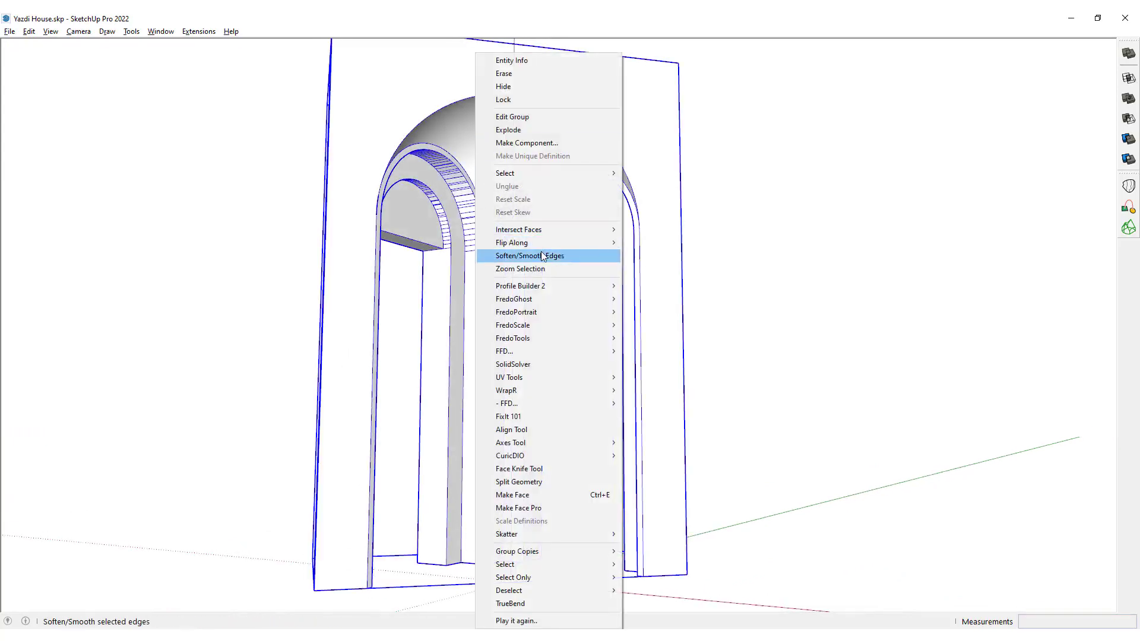
click(561, 260)
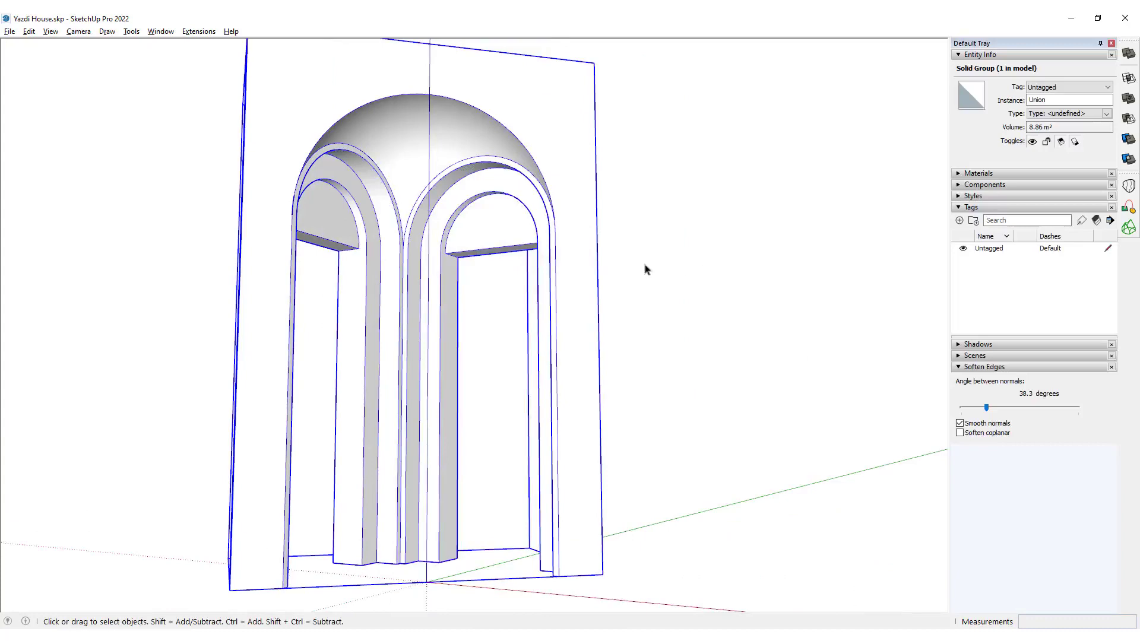
middle_drag(577, 267, 778, 199)
click(580, 218)
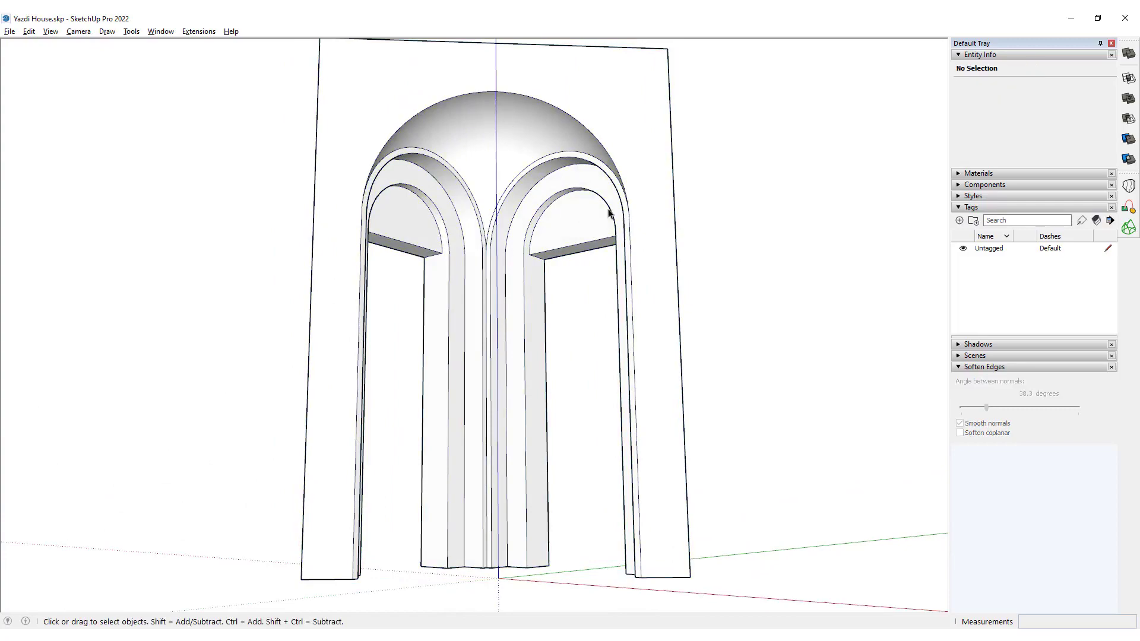
Draw a half circle of about 0.09 m radius with 16 segments across one inner step corner on the central pier's underside.
middle_drag(472, 188, 517, 292)
scroll(517, 293, up, 6)
middle_drag(525, 243, 504, 278)
scroll(507, 321, down, 3)
scroll(515, 428, up, 2)
scroll(514, 428, up, 2)
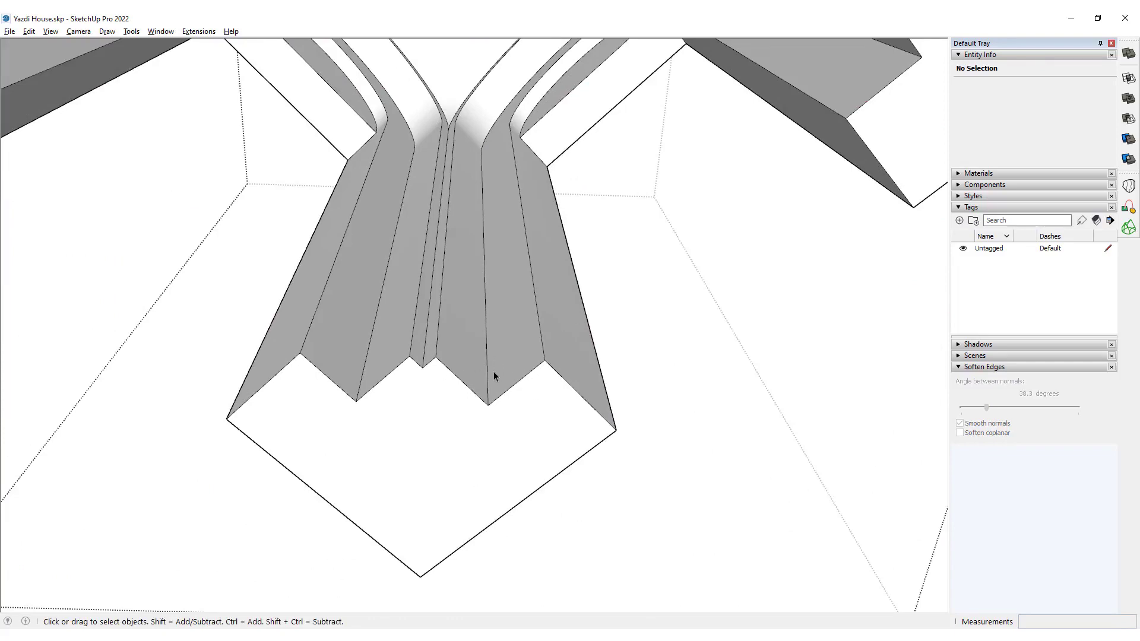
click(488, 372)
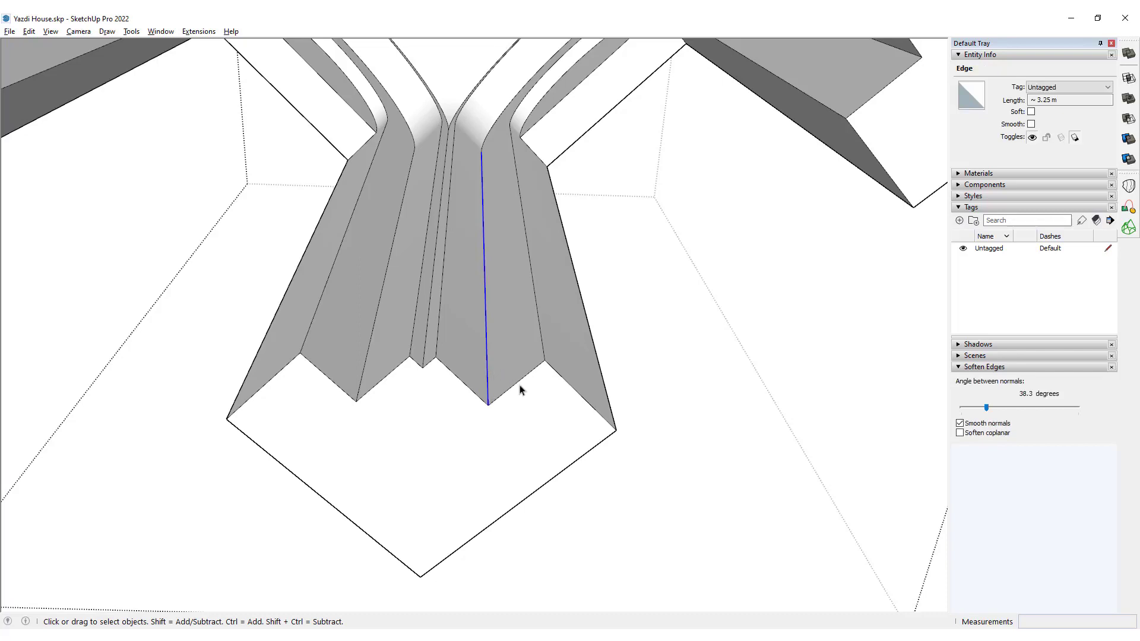
key(a)
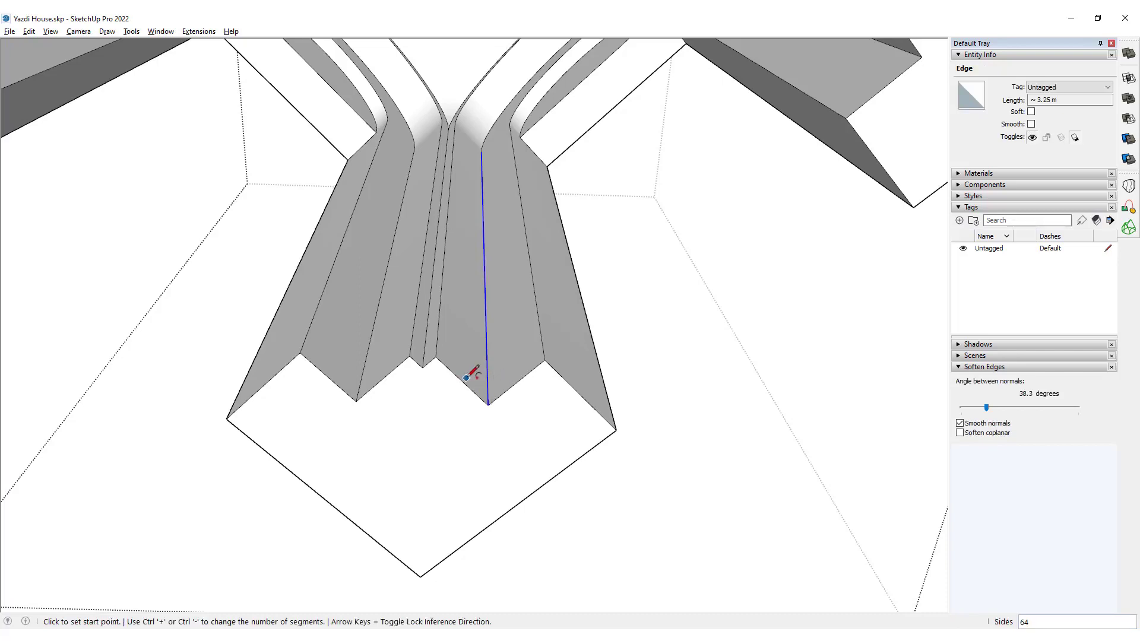
click(462, 381)
click(516, 383)
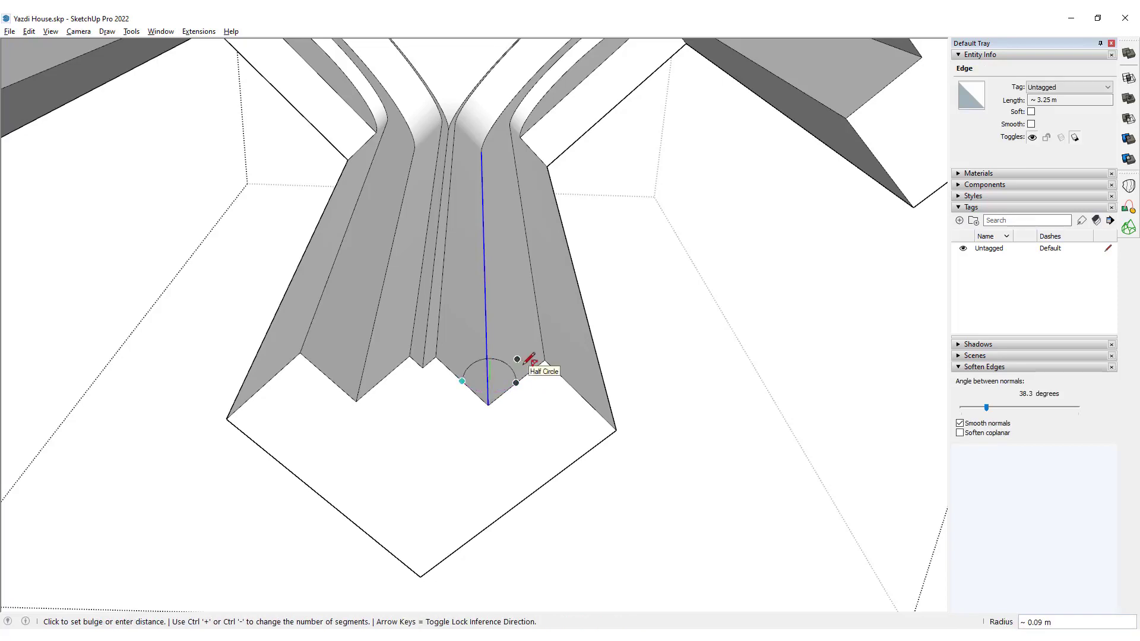
click(529, 360)
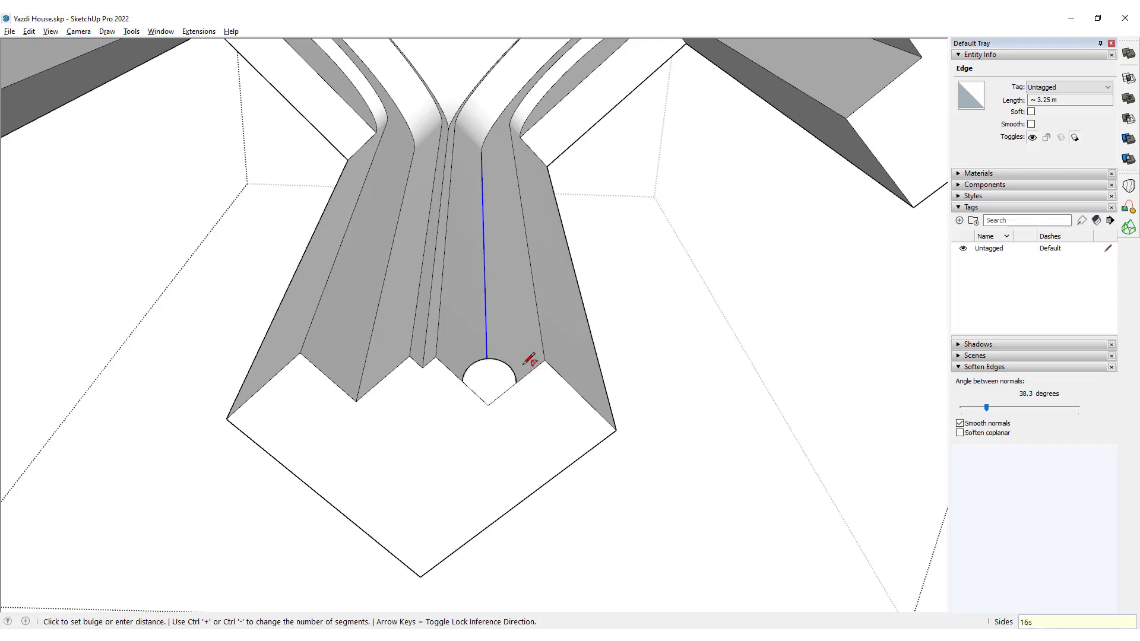
key(space)
Copy the small half-round profile face about 0.44 m to the matching step corner on the other side of the central pier.
scroll(494, 373, up, 2)
scroll(494, 373, down, 3)
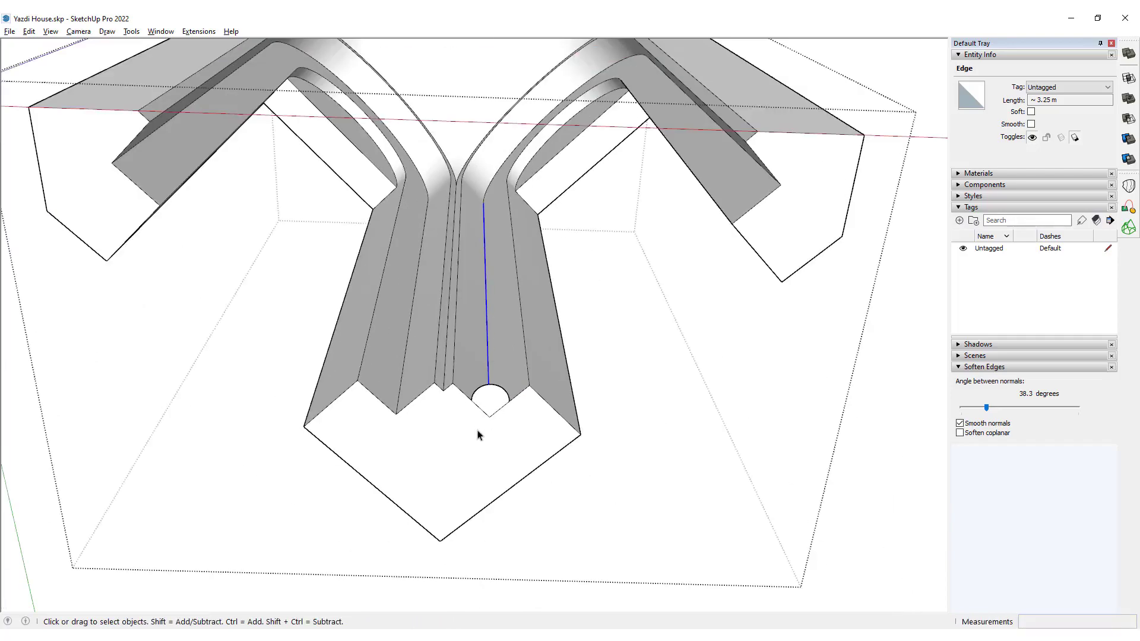
mouse_move(749, 154)
middle_down()
mouse_move(746, 224)
mouse_move(352, 343)
middle_up()
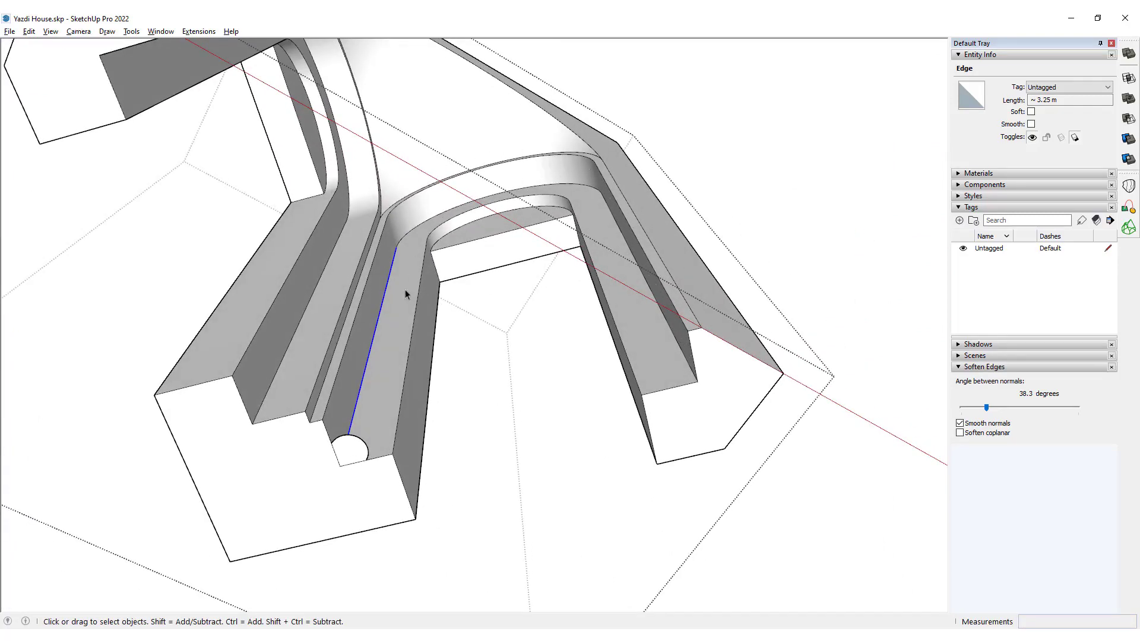
mouse_move(405, 294)
middle_down()
mouse_move(351, 346)
mouse_move(198, 386)
mouse_move(334, 540)
middle_up()
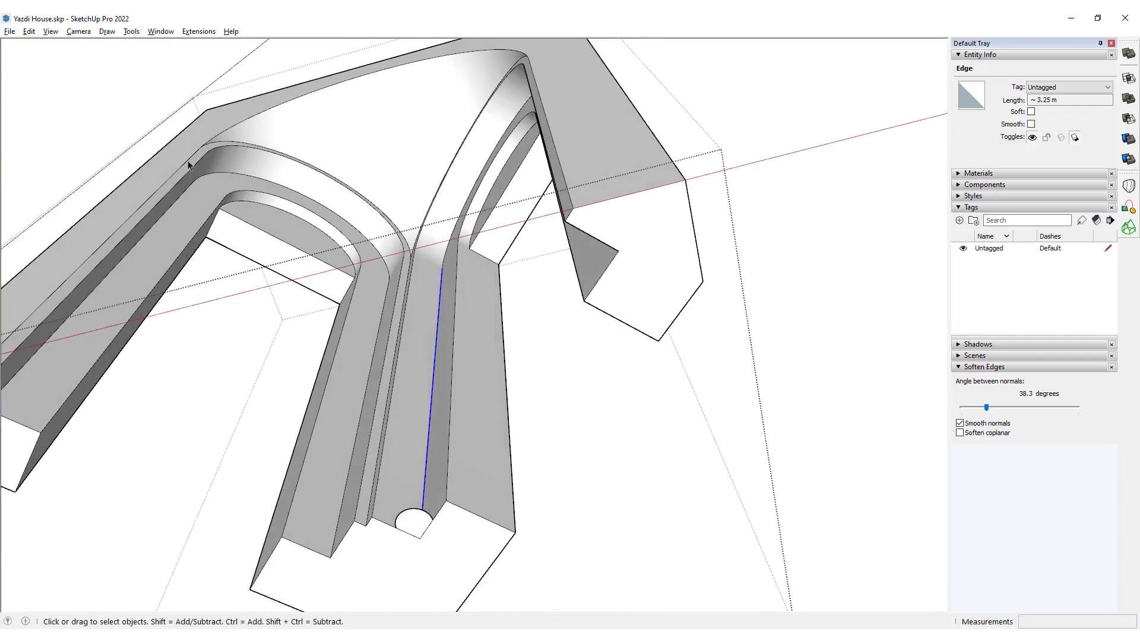
click(413, 523)
key(m)
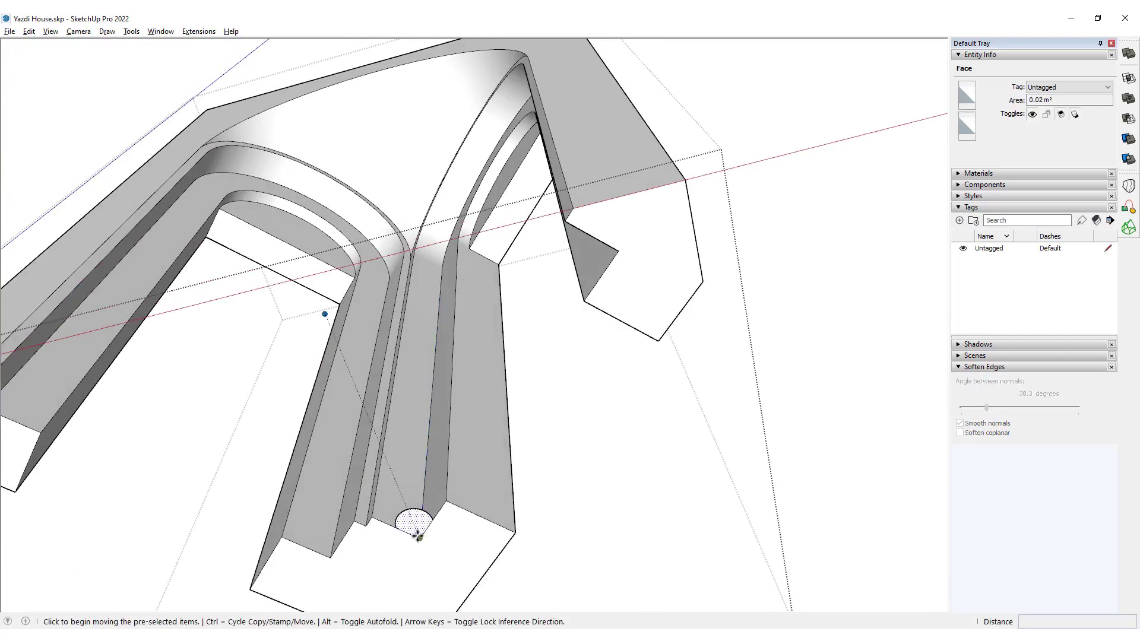
click(417, 536)
scroll(330, 549, up, 3)
click(337, 545)
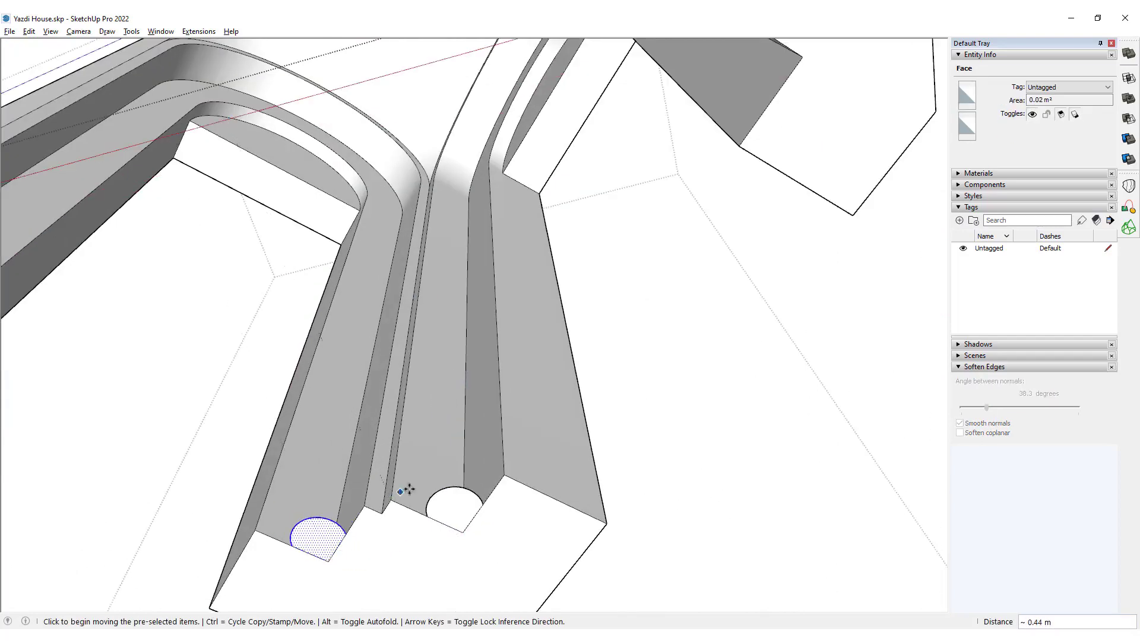
key(space)
Isolate the outer edges of one niche wall's recessed arch face, from base to base, and weld them into a single curve.
scroll(415, 399, down, 4)
scroll(448, 316, up, 2)
middle_drag(447, 318, 507, 415)
scroll(424, 288, up, 3)
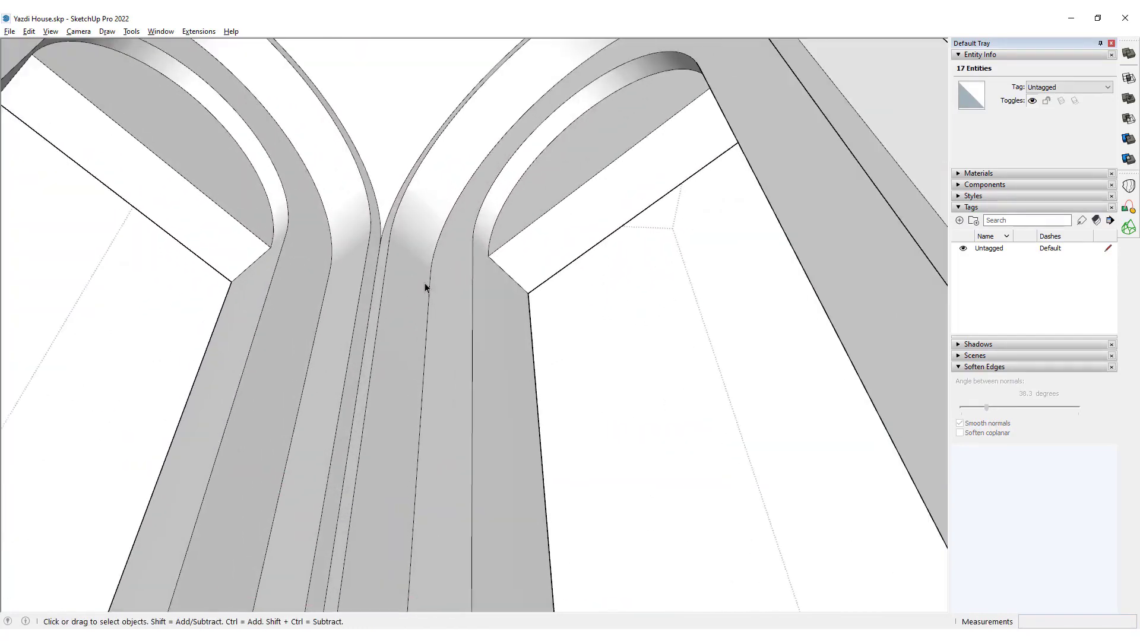
scroll(473, 190, down, 6)
middle_drag(401, 241, 461, 279)
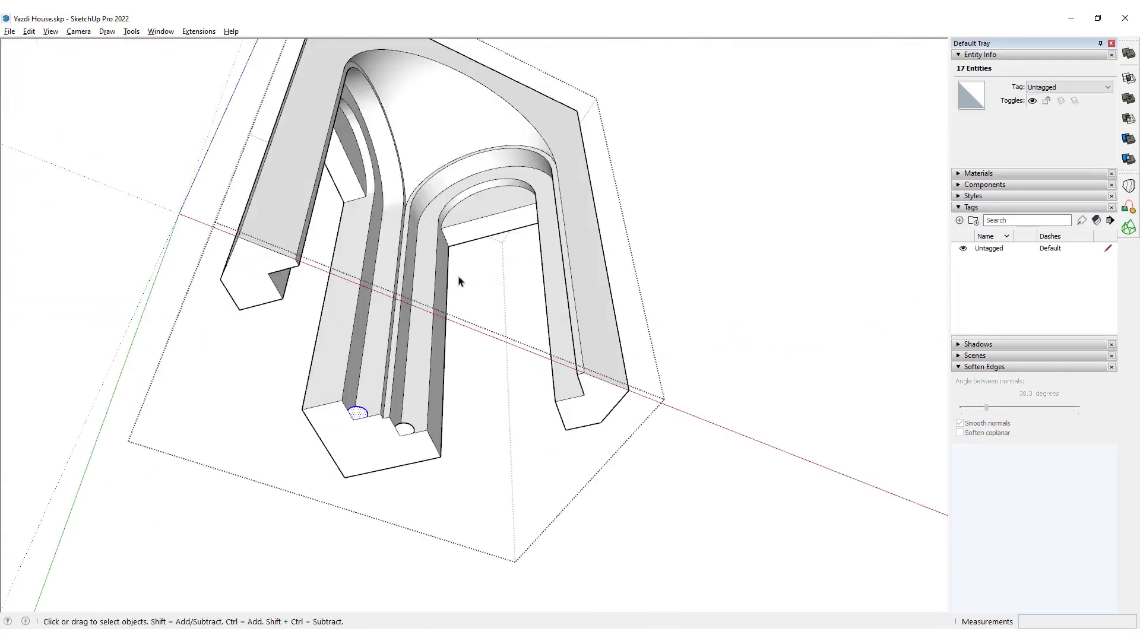
scroll(426, 286, up, 4)
double_click(426, 286)
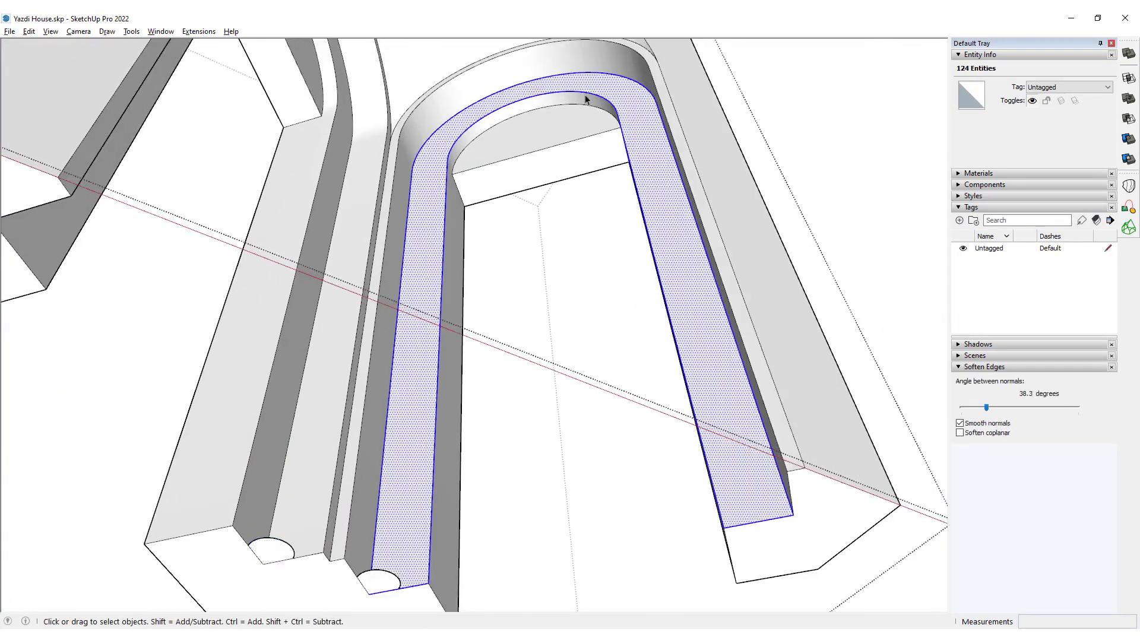
middle_drag(585, 99, 602, 25)
scroll(526, 152, up, 6)
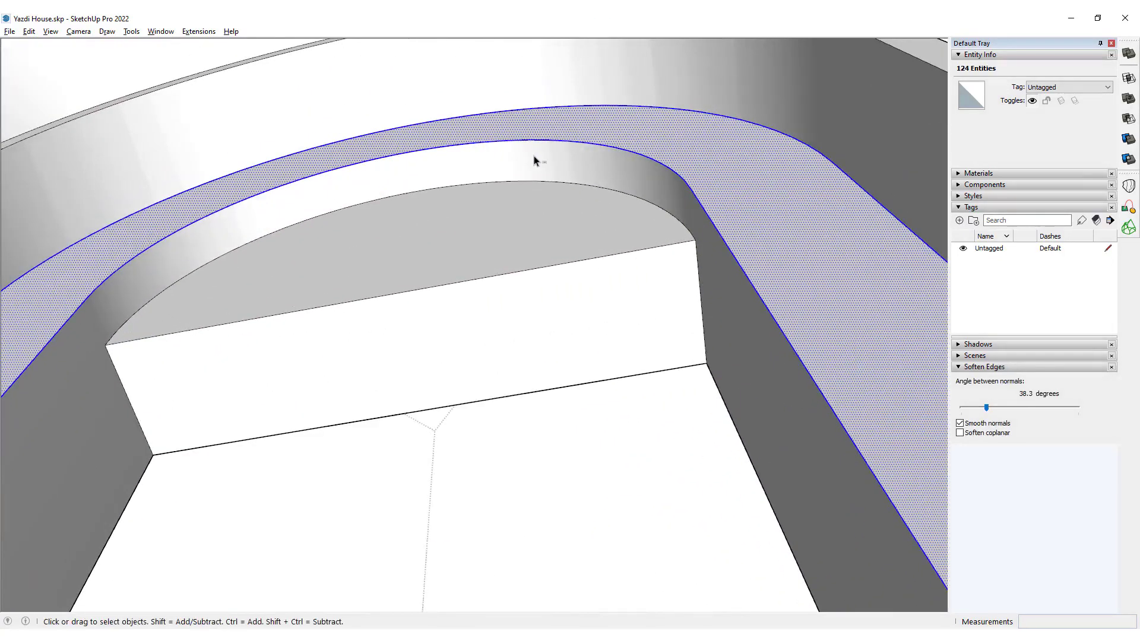
ctrl+shift+click(557, 165)
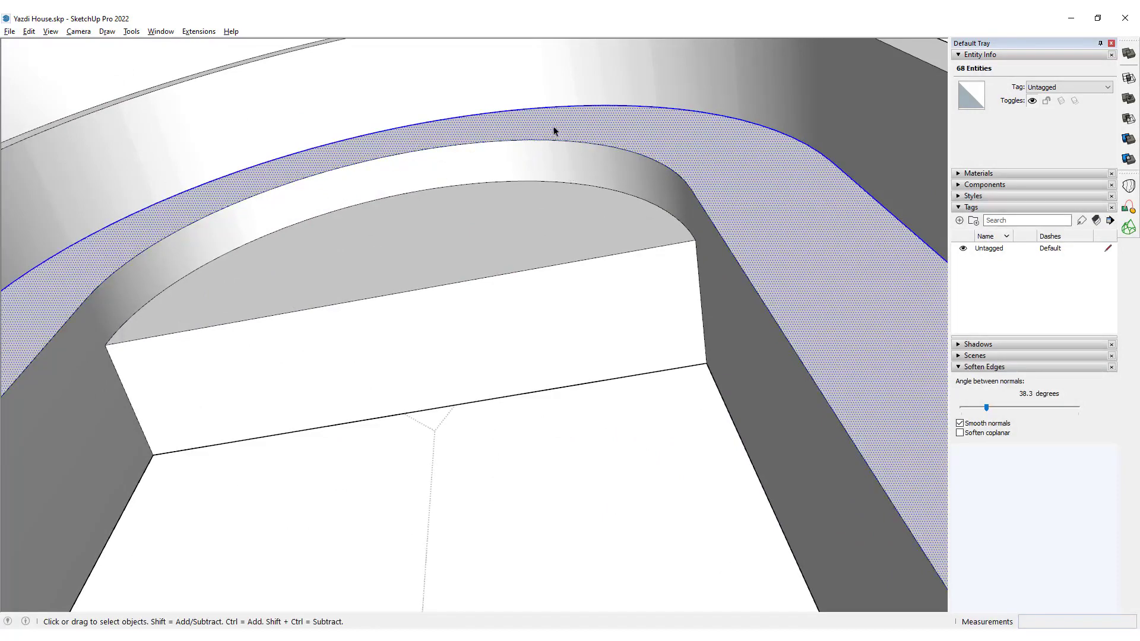
scroll(564, 136, down, 6)
scroll(688, 351, up, 2)
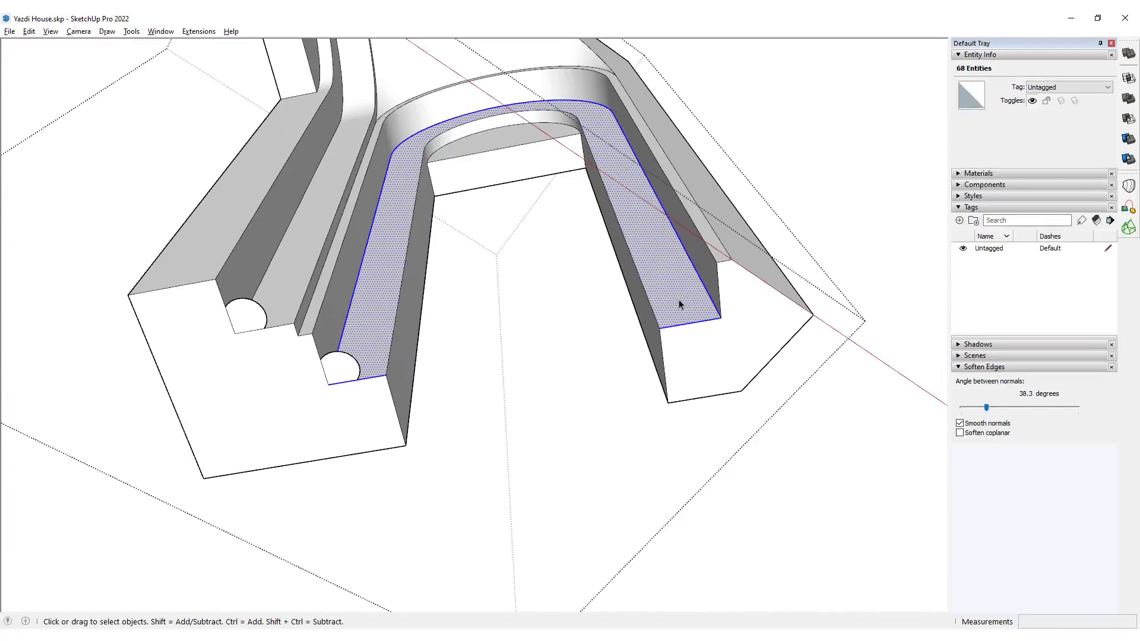
mouse_move(646, 331)
mouse_down()
mouse_move(390, 399)
mouse_move(373, 423)
mouse_up()
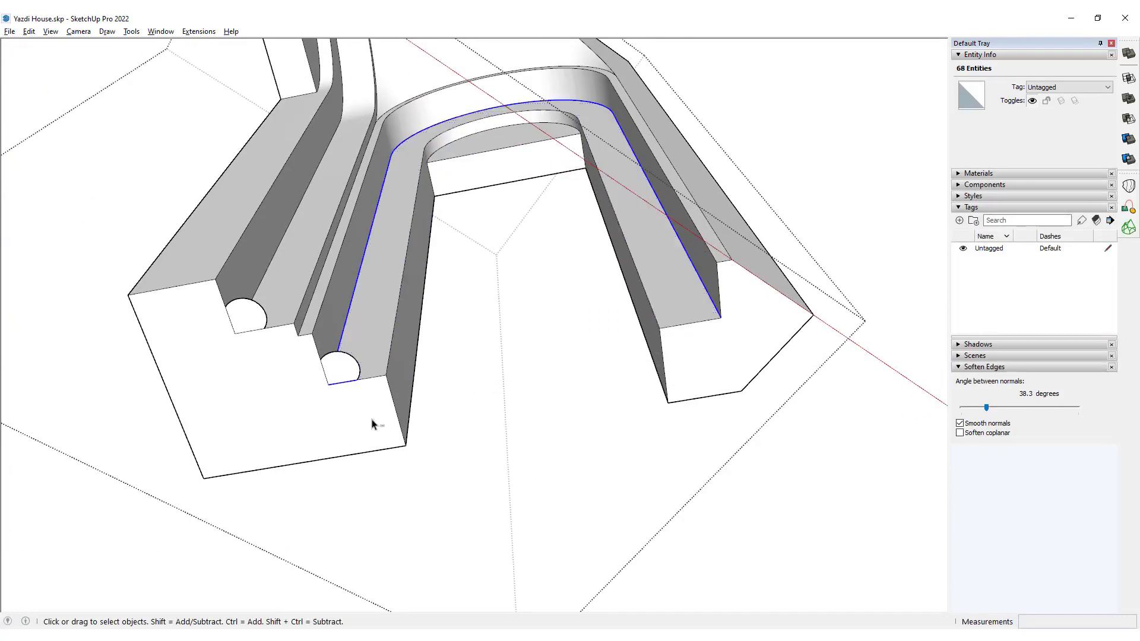
ctrl+shift+click(341, 384)
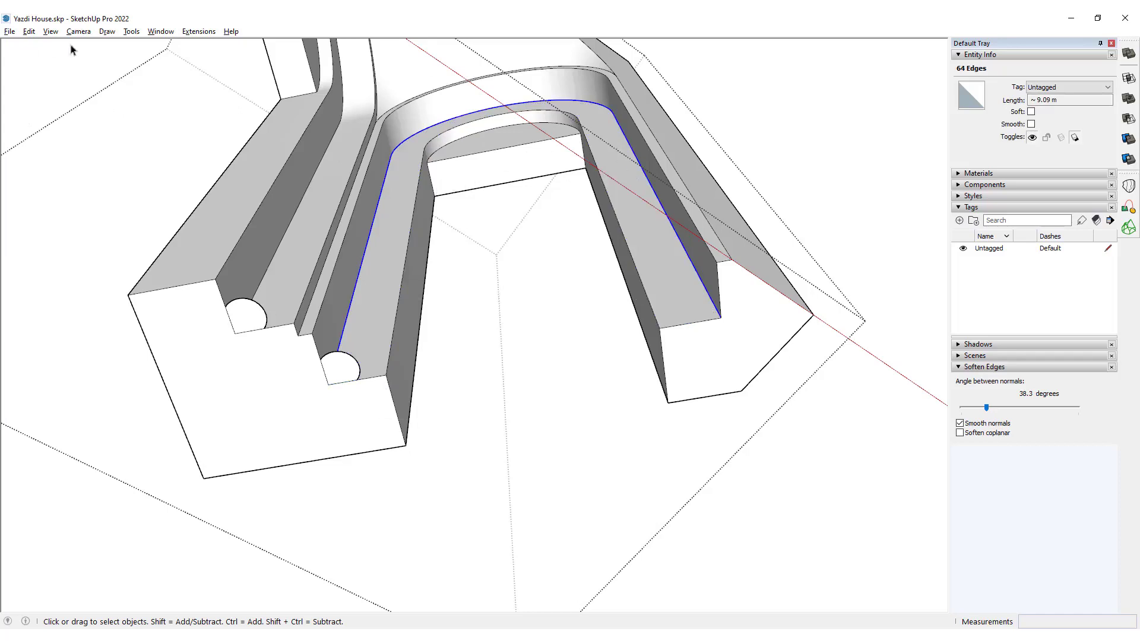
click(26, 34)
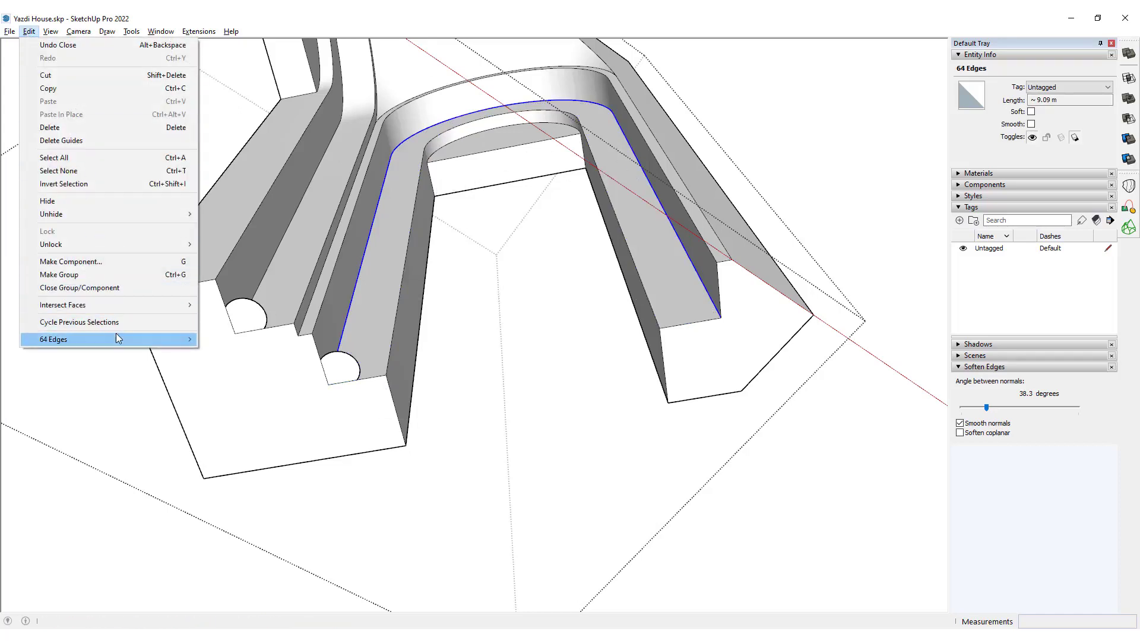
mouse_move(116, 336)
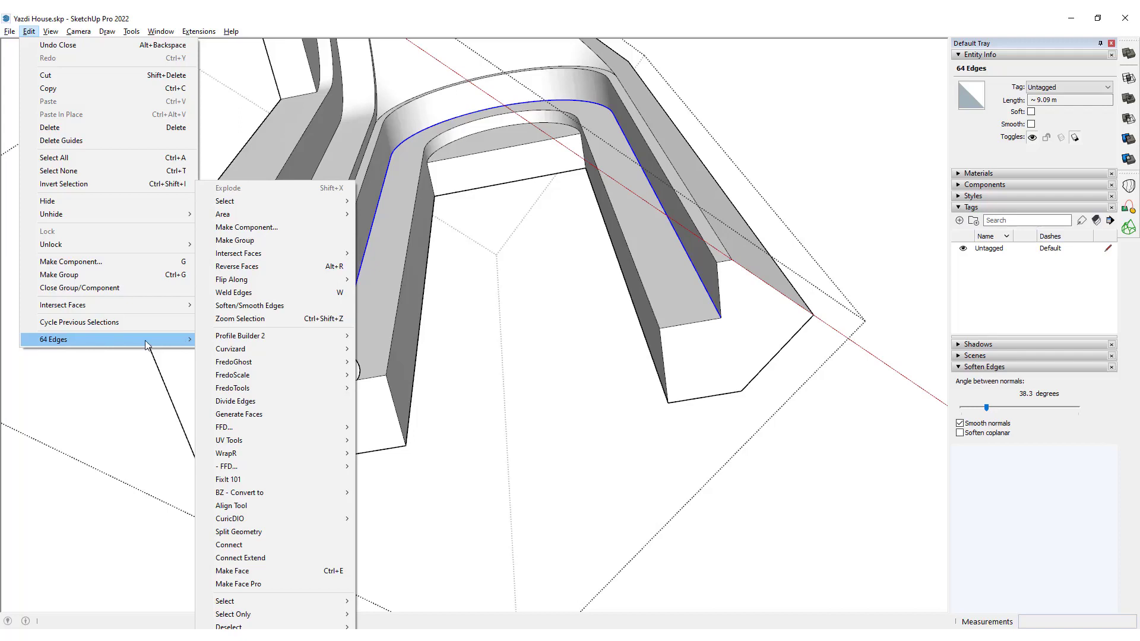
click(344, 293)
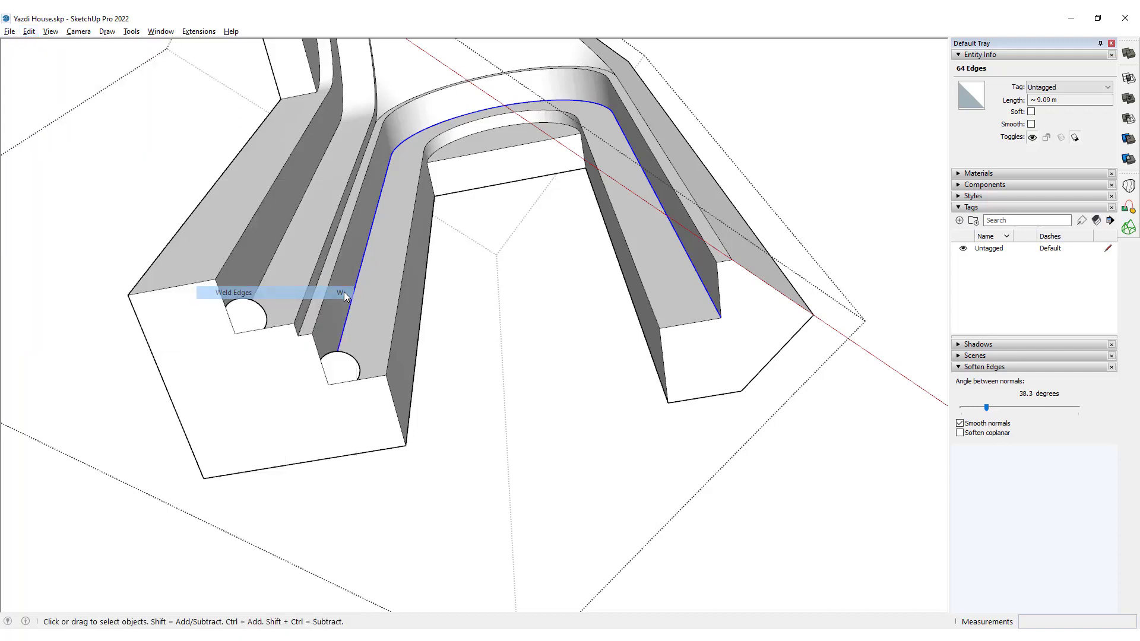
middle_drag(460, 192, 435, 259)
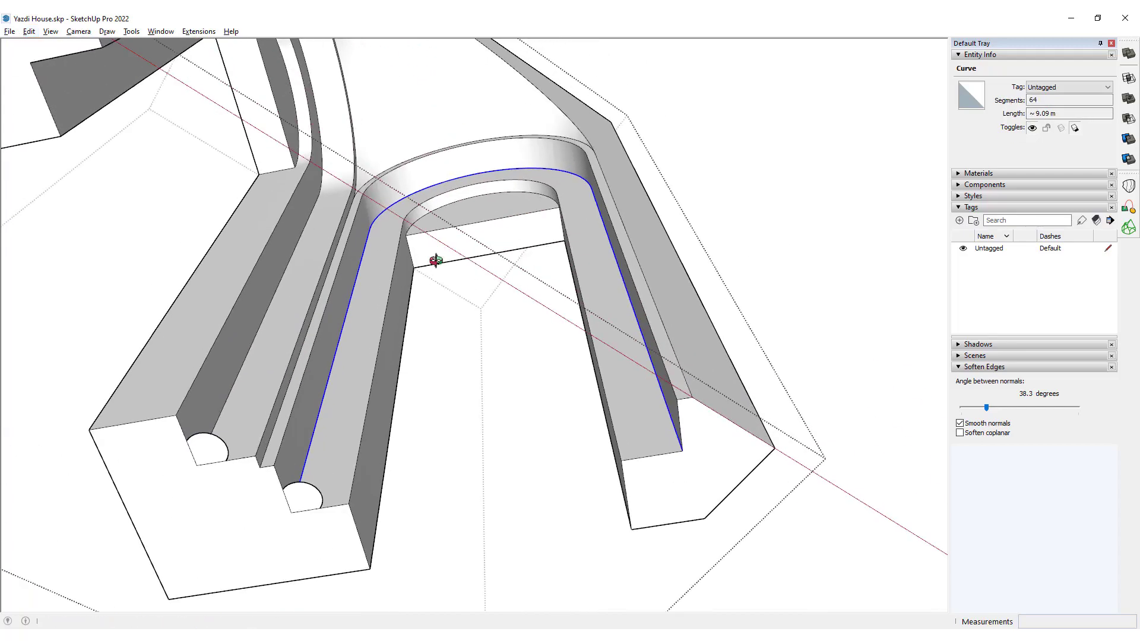
click(369, 285)
click(353, 285)
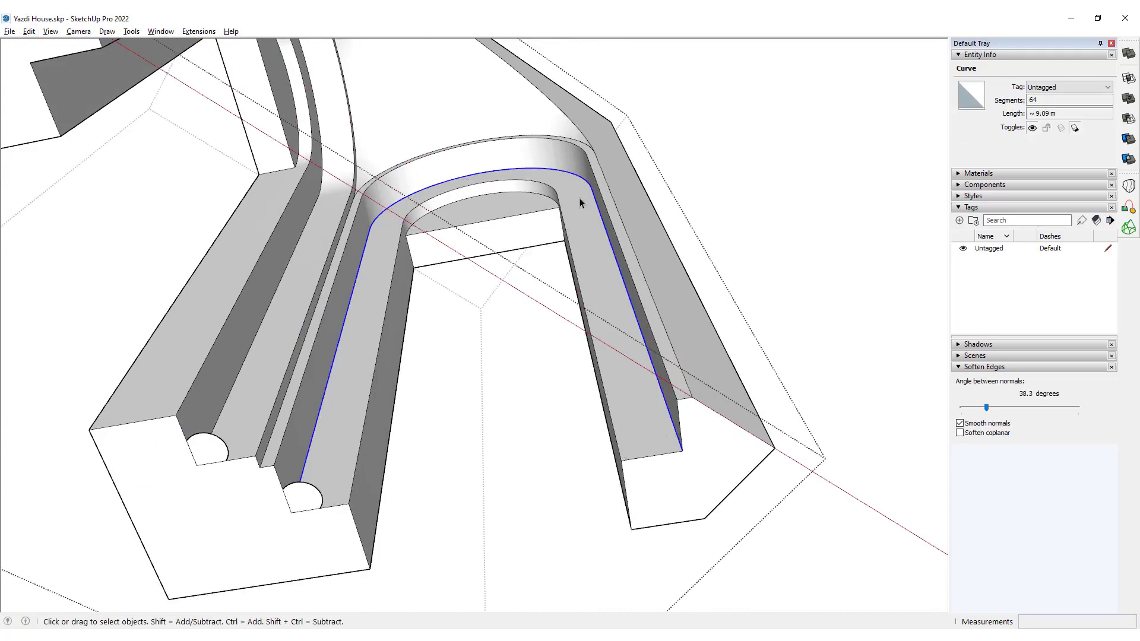
Weld the matching outer edges of the adjoining niche wall's recessed arch face into a single curve.
scroll(341, 381, down, 3)
middle_drag(458, 374, 560, 353)
scroll(560, 354, up, 3)
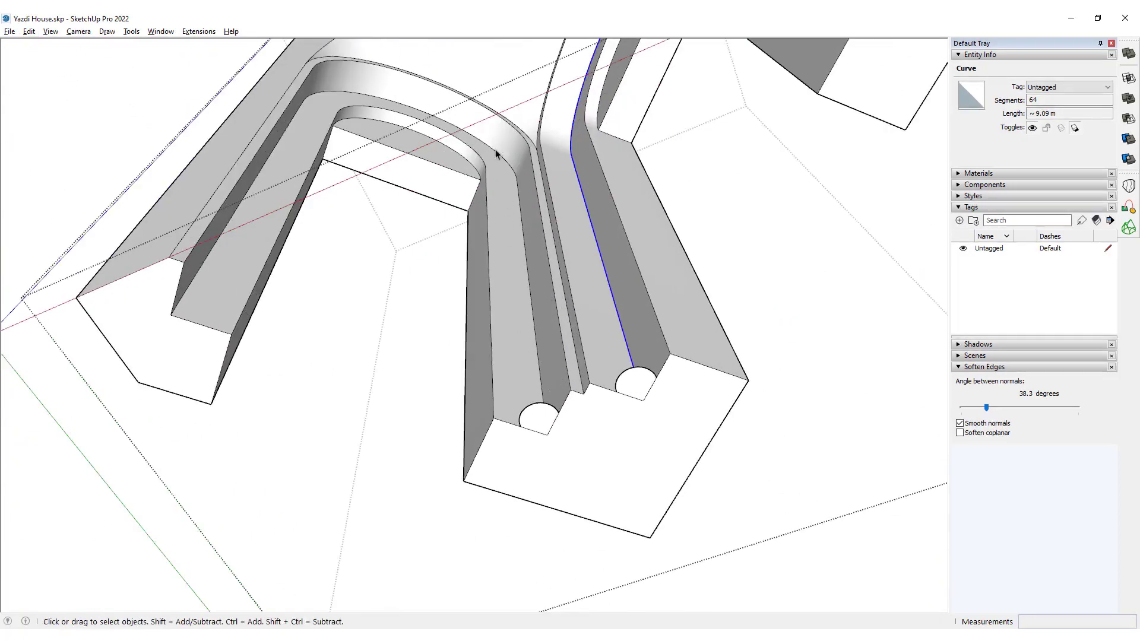
double_click(489, 172)
scroll(488, 178, up, 5)
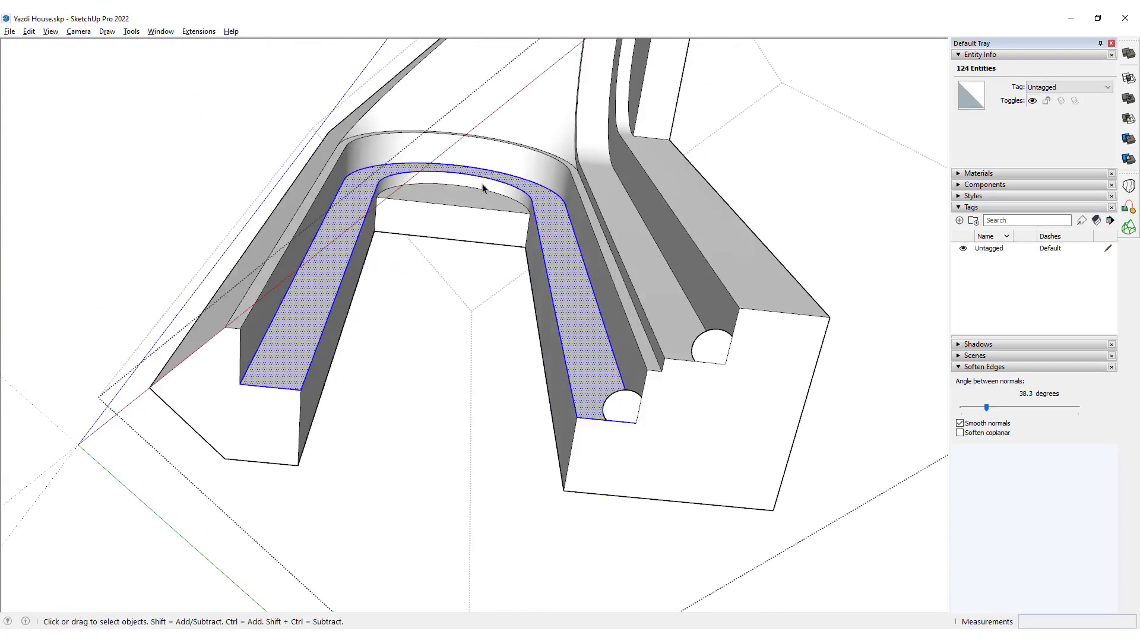
ctrl+shift+click(516, 188)
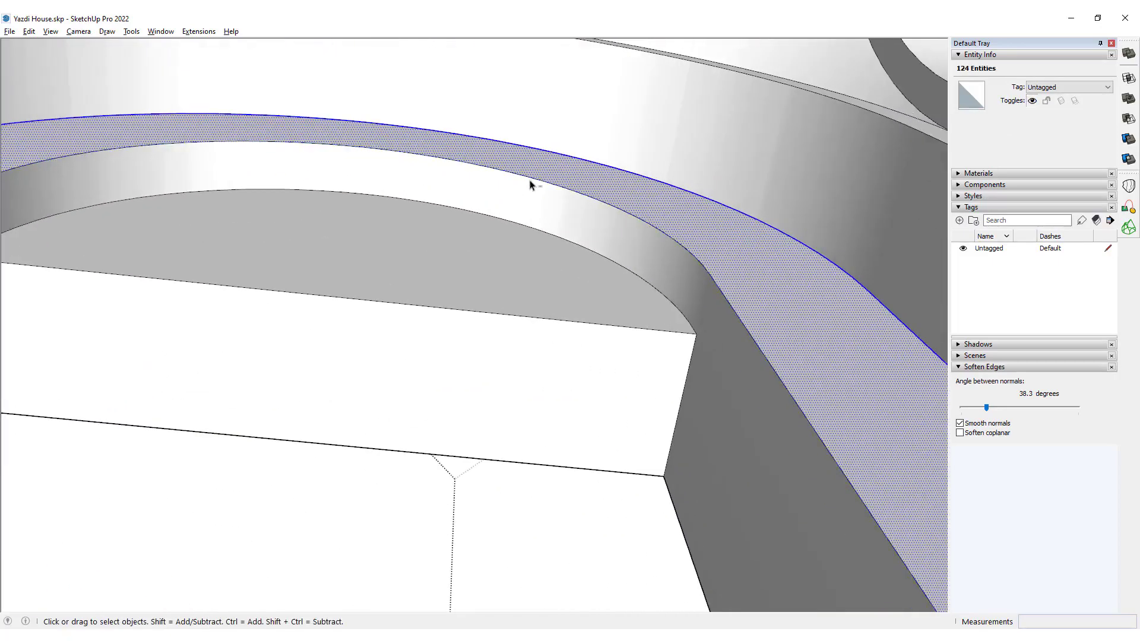
scroll(562, 155, down, 5)
scroll(706, 362, up, 3)
ctrl+shift+double_click(724, 368)
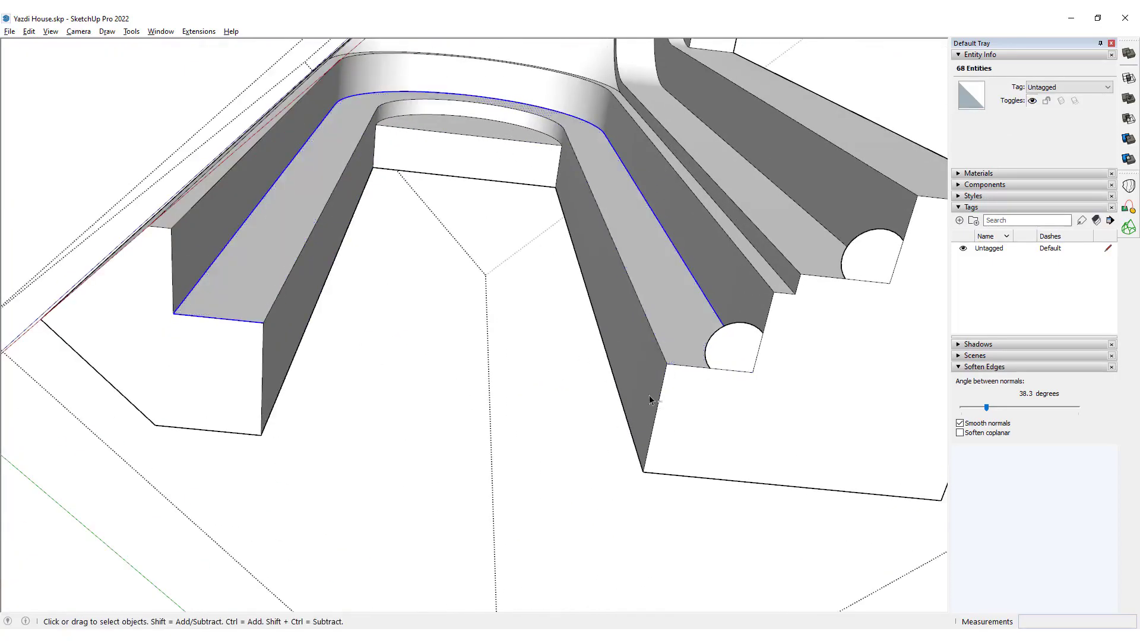
ctrl+shift+click(252, 322)
scroll(457, 313, down, 3)
middle_drag(558, 300, 529, 364)
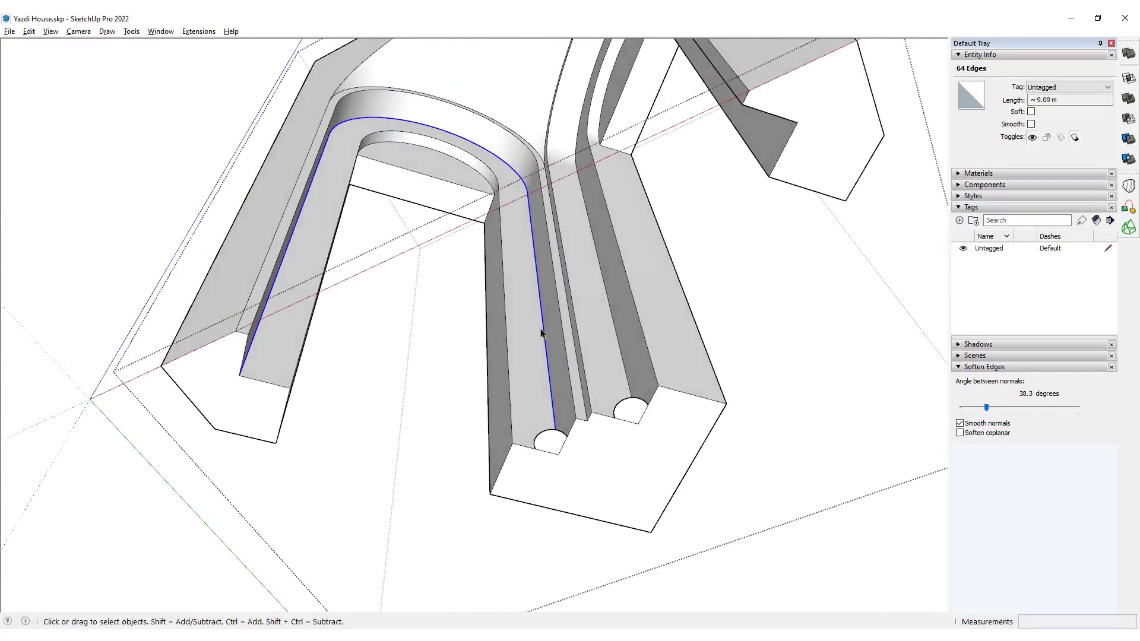
key(w)
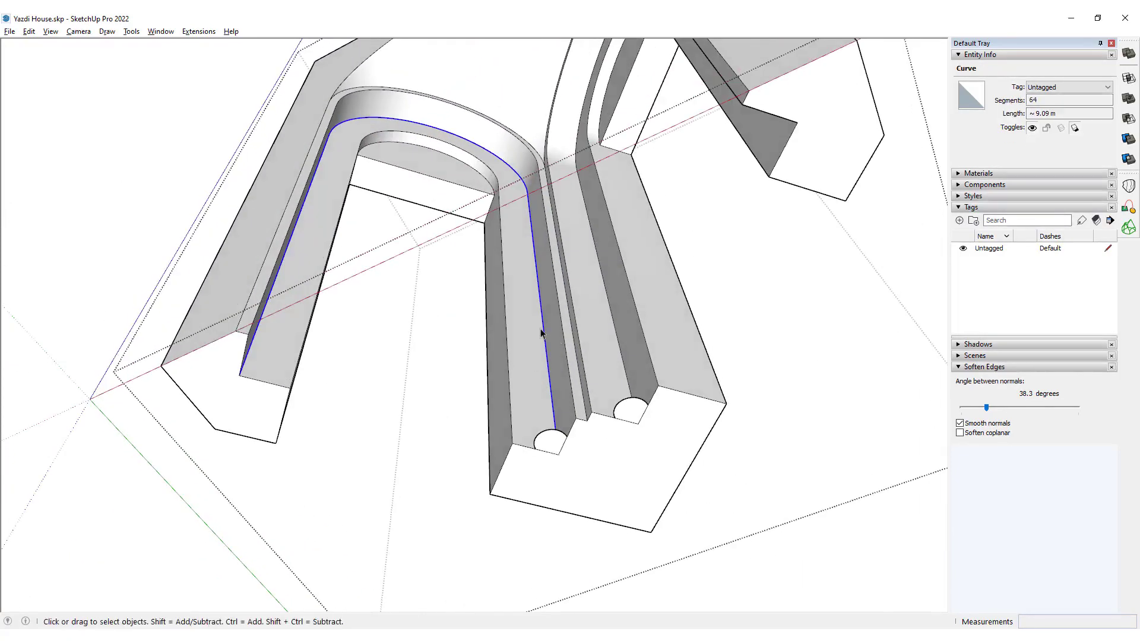
Group the two welded arch curves together with the two half-round profile faces at the pier's base.
click(621, 356)
shift+click(549, 373)
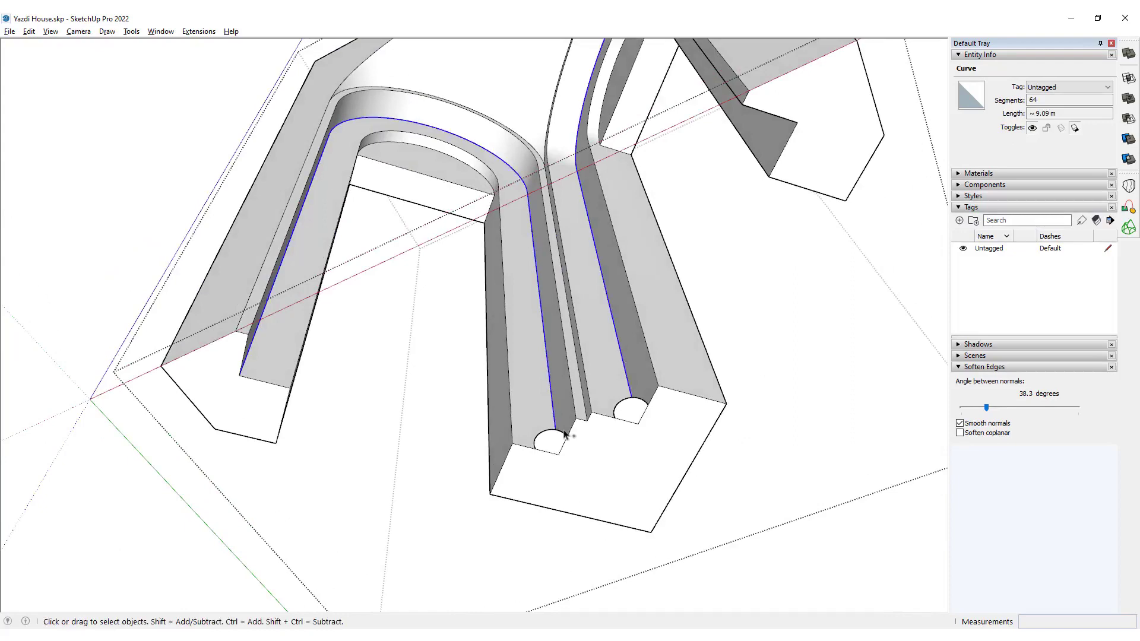
shift+click(558, 438)
shift+click(631, 408)
scroll(618, 402, up, 5)
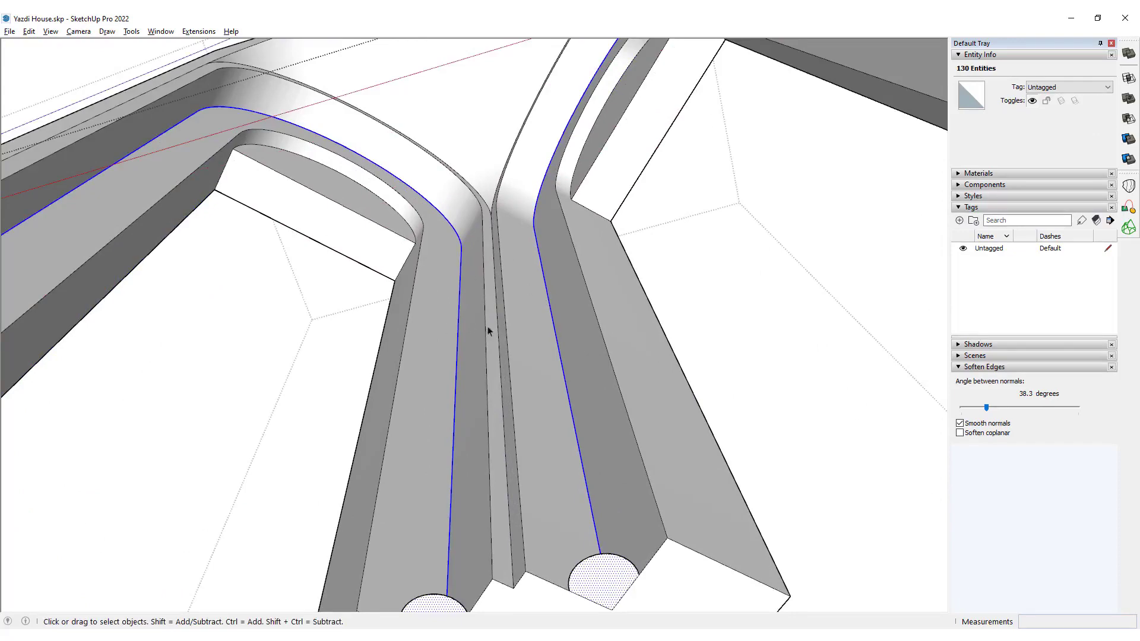
scroll(487, 326, down, 3)
mouse_move(487, 326)
middle_down()
mouse_move(522, 344)
mouse_move(527, 382)
mouse_move(498, 302)
middle_up()
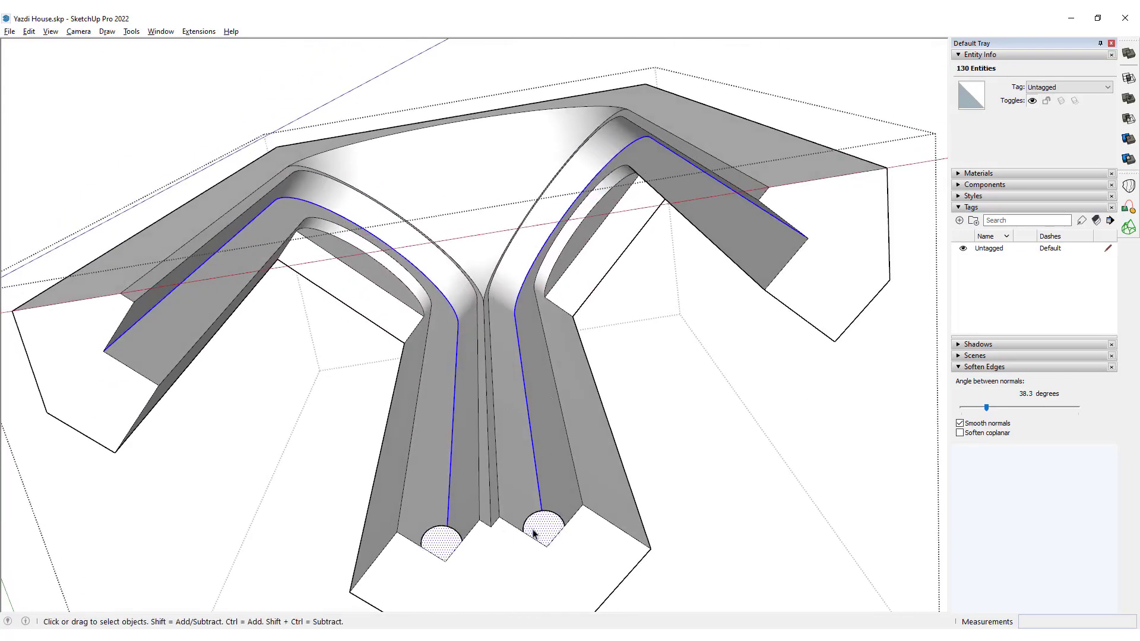
key(ctrl+g)
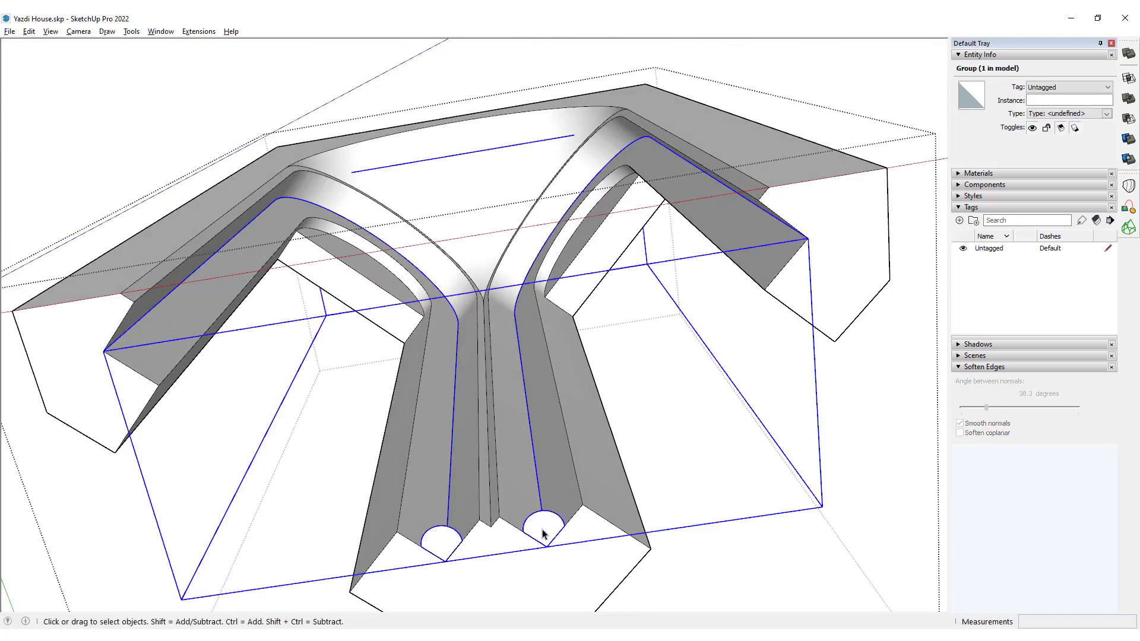
Open the new group of arch paths and profiles for editing and hide the rest of the model.
double_click(541, 533)
middle_drag(541, 532, 536, 497)
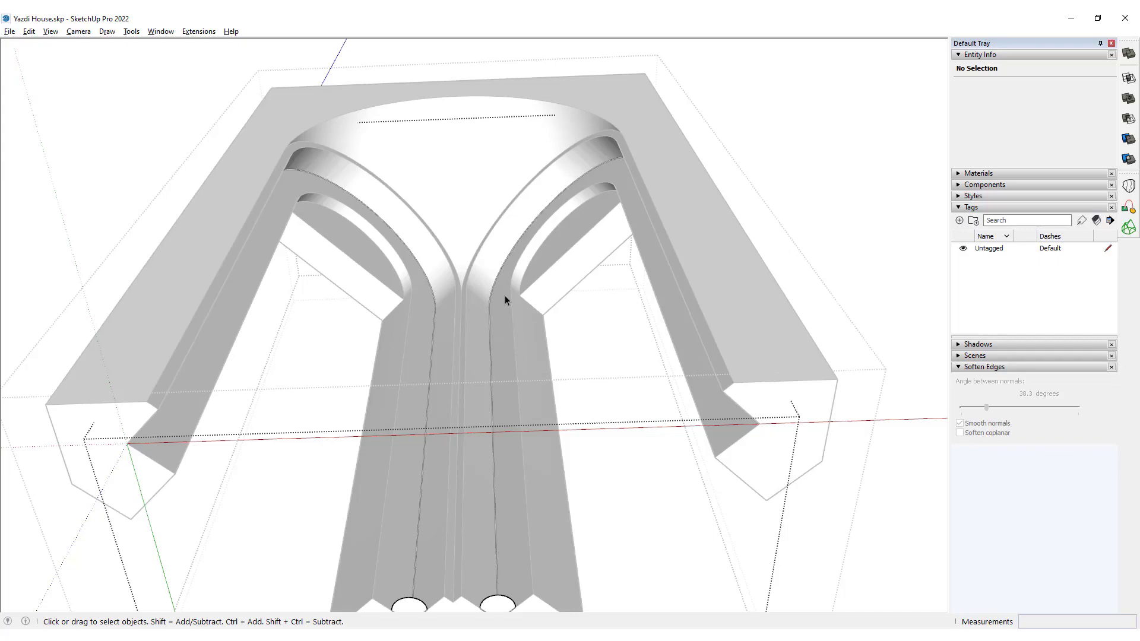
middle_drag(504, 295, 512, 384)
scroll(512, 384, up, 2)
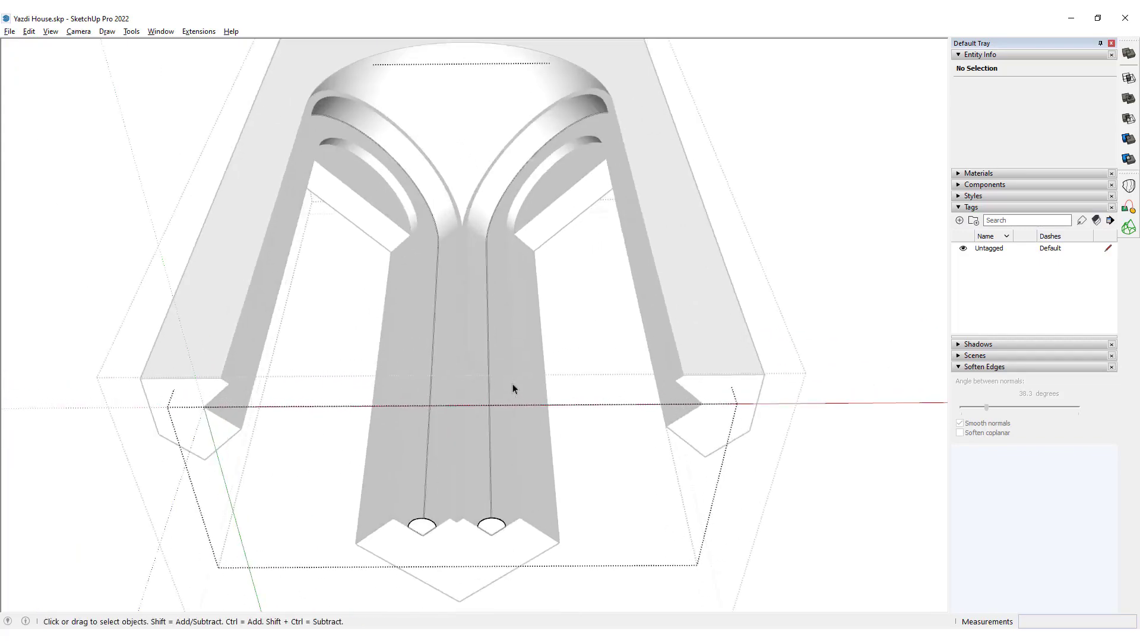
key(ctrl+z)
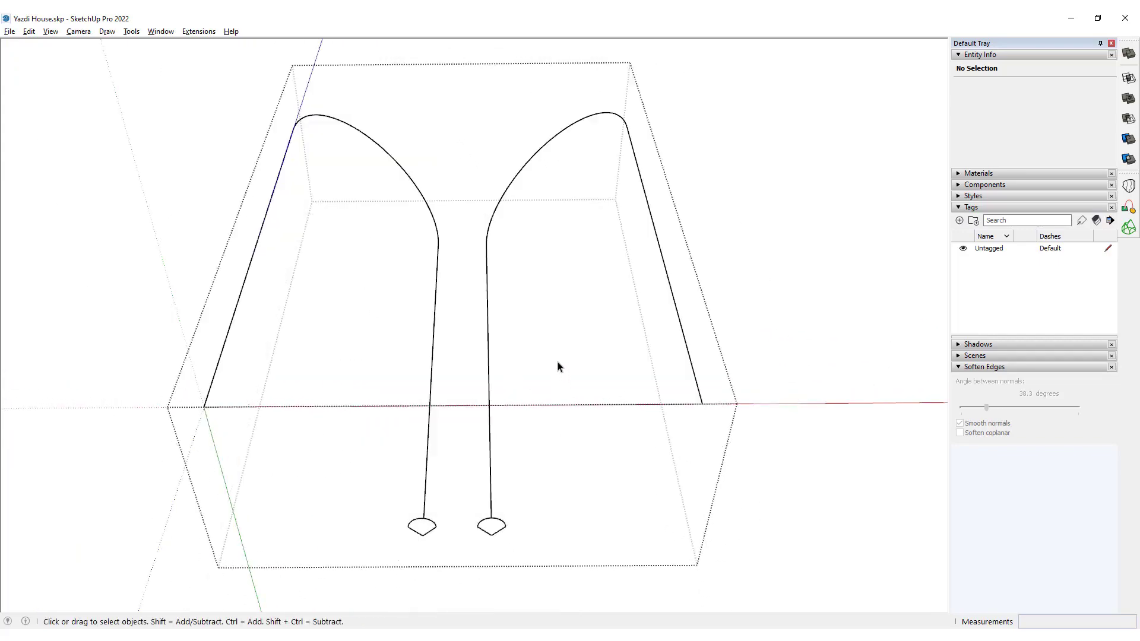
click(50, 31)
mouse_move(153, 231)
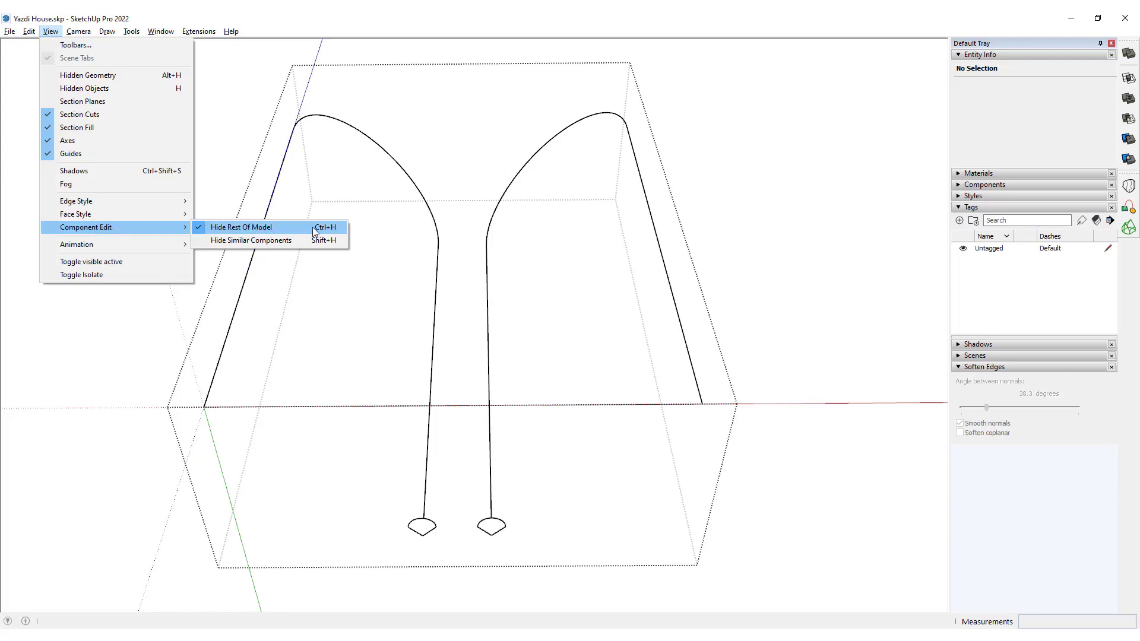
click(506, 13)
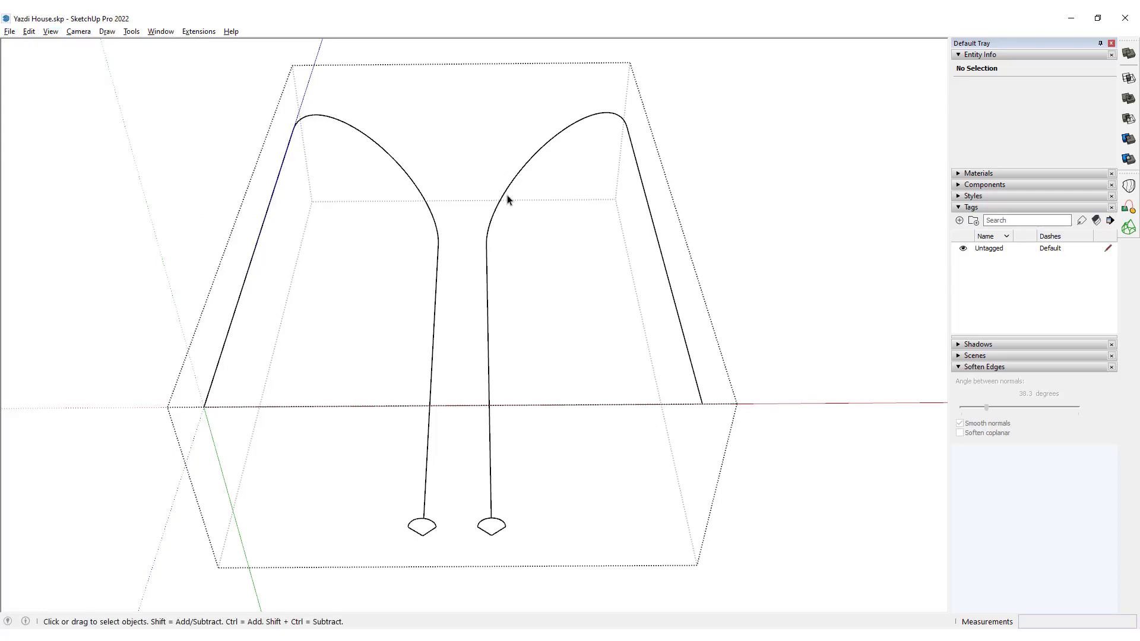
Display the vertices of the two arch paths with Vertex Tools and examine their spacing around the curved tops.
middle_drag(508, 200, 516, 272)
key(v)
scroll(508, 123, up, 2)
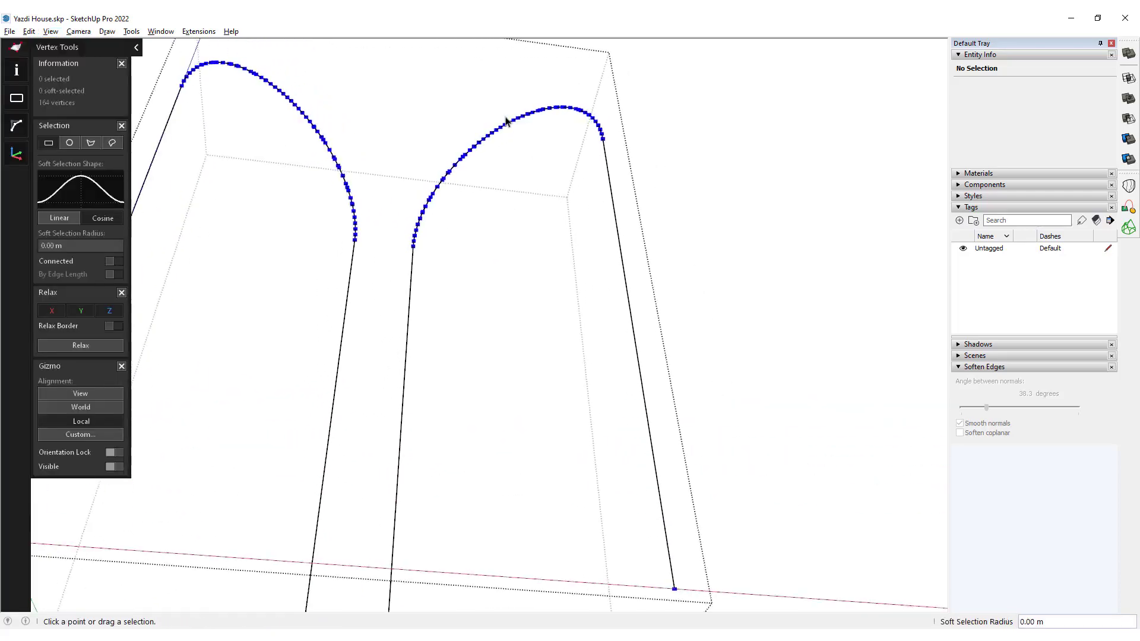
scroll(506, 123, up, 2)
middle_drag(515, 148, 463, 297)
scroll(379, 75, up, 3)
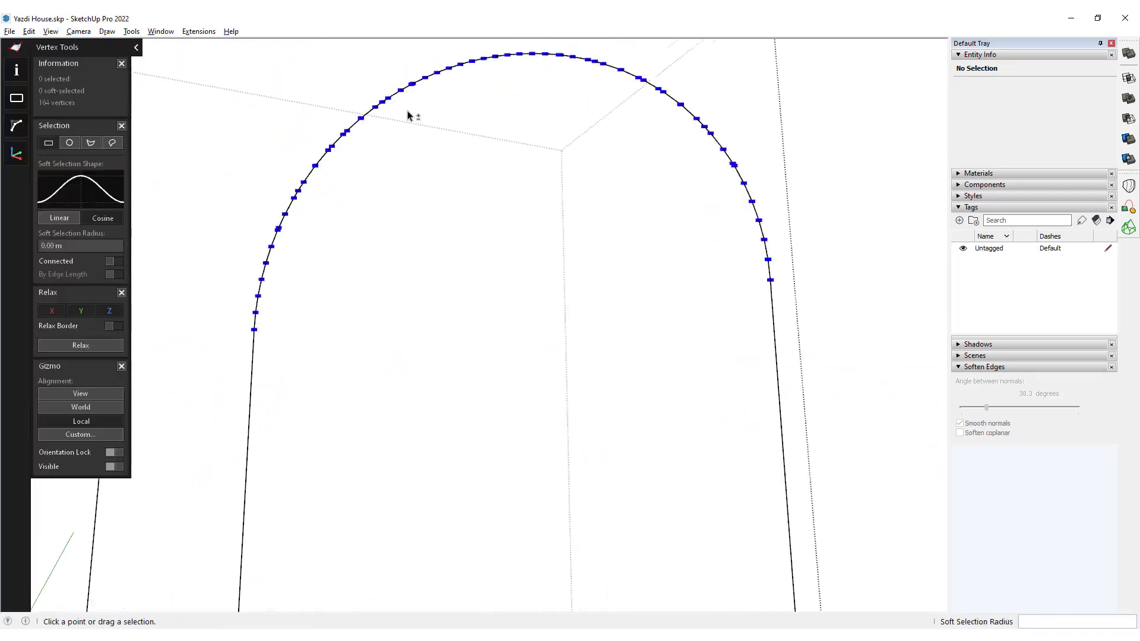
middle_drag(409, 115, 412, 211)
scroll(446, 143, down, 2)
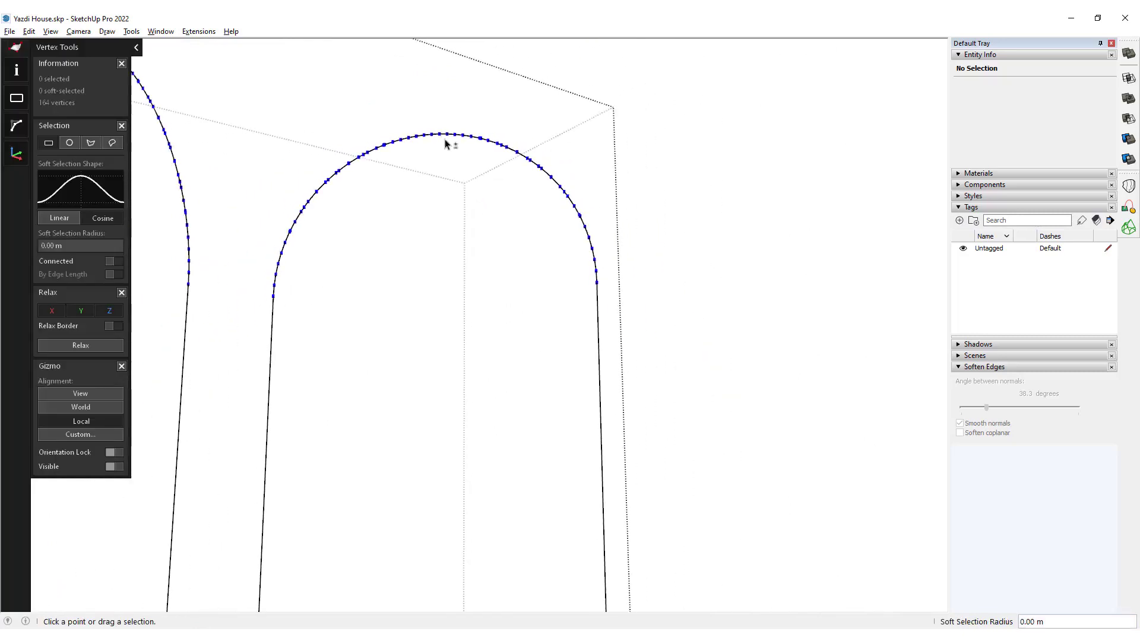
scroll(331, 194, up, 5)
key(space)
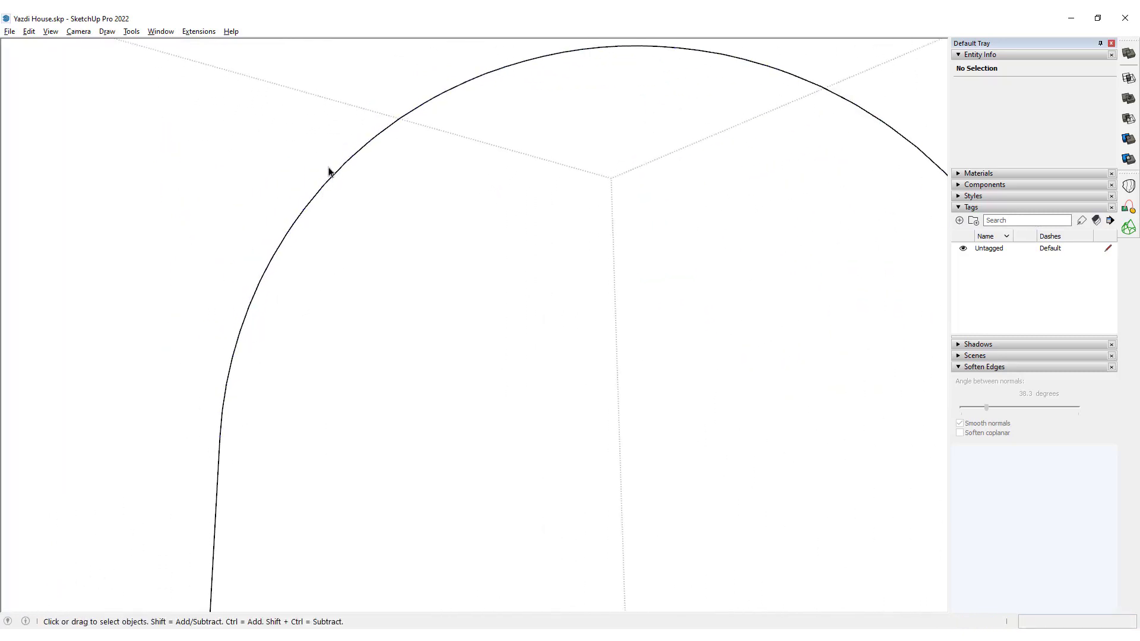
Sweep the half-round profile along one arch path, from base to base, with Follow Me.
click(344, 167)
scroll(362, 139, down, 3)
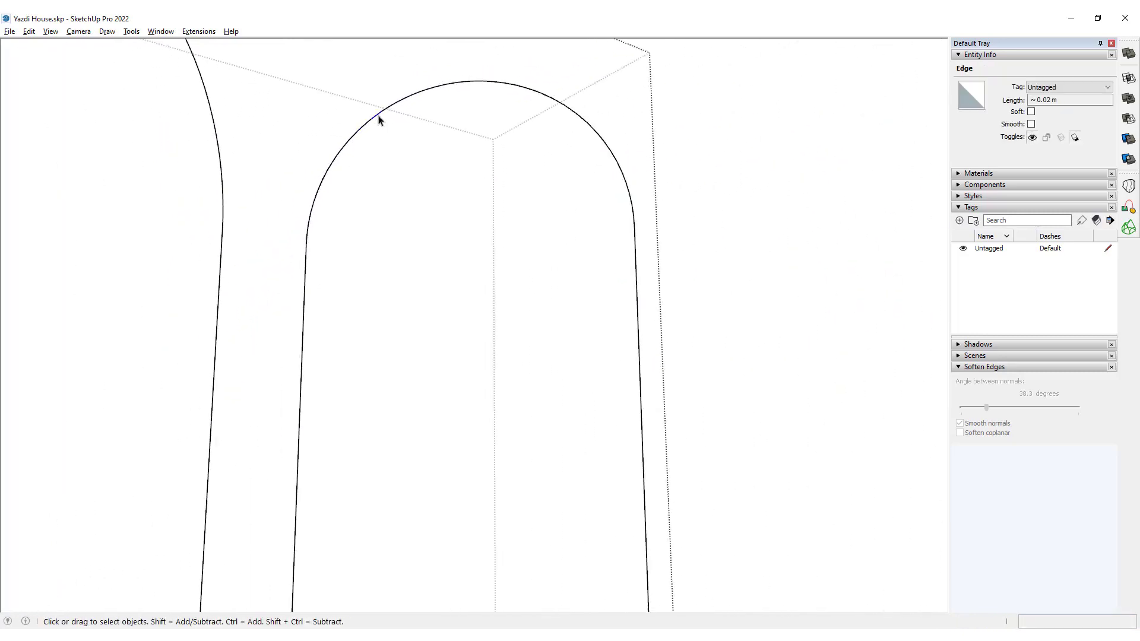
triple_click(378, 115)
scroll(381, 101, down, 5)
middle_drag(384, 107, 395, 333)
scroll(368, 366, up, 8)
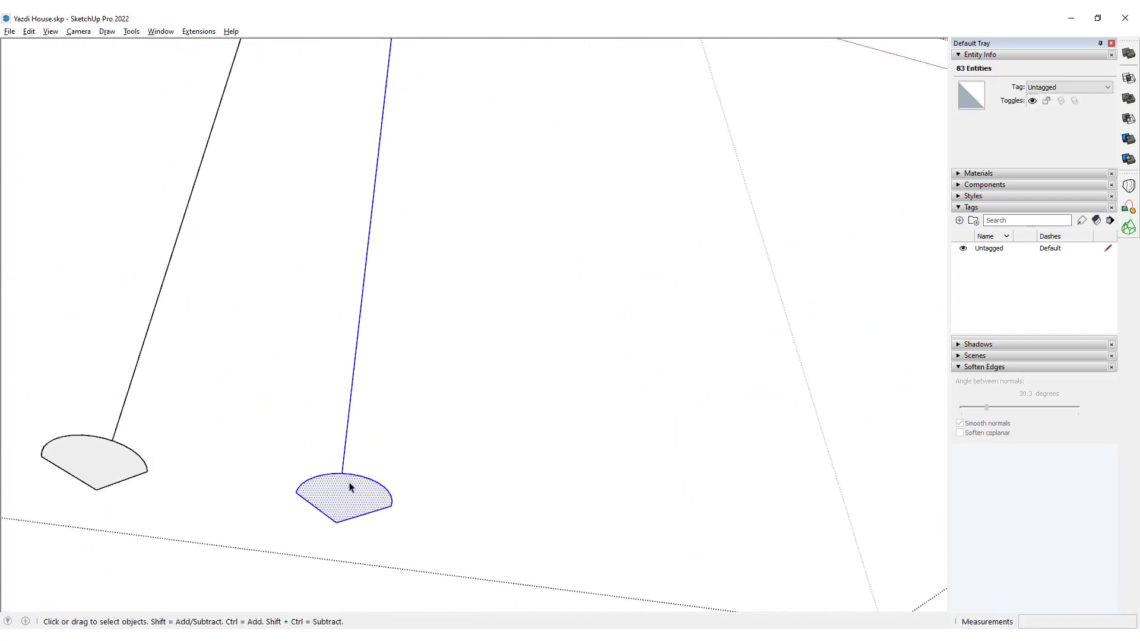
shift+click(350, 487)
scroll(371, 389, down, 5)
middle_drag(372, 390, 370, 311)
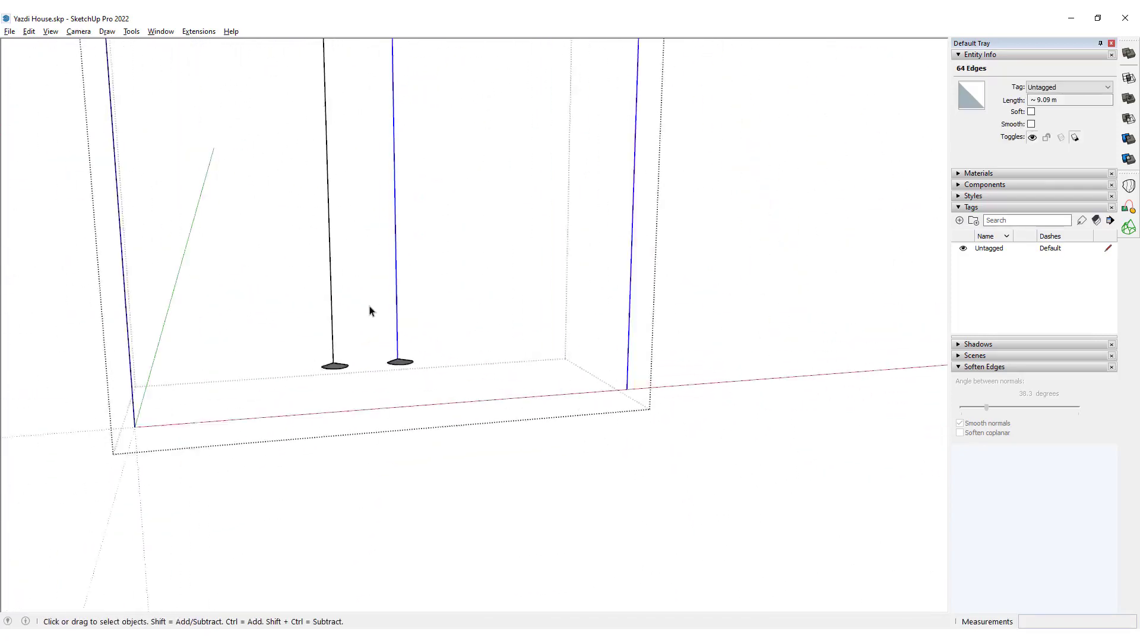
key(f)
scroll(404, 365, up, 3)
click(407, 377)
scroll(425, 423, down, 8)
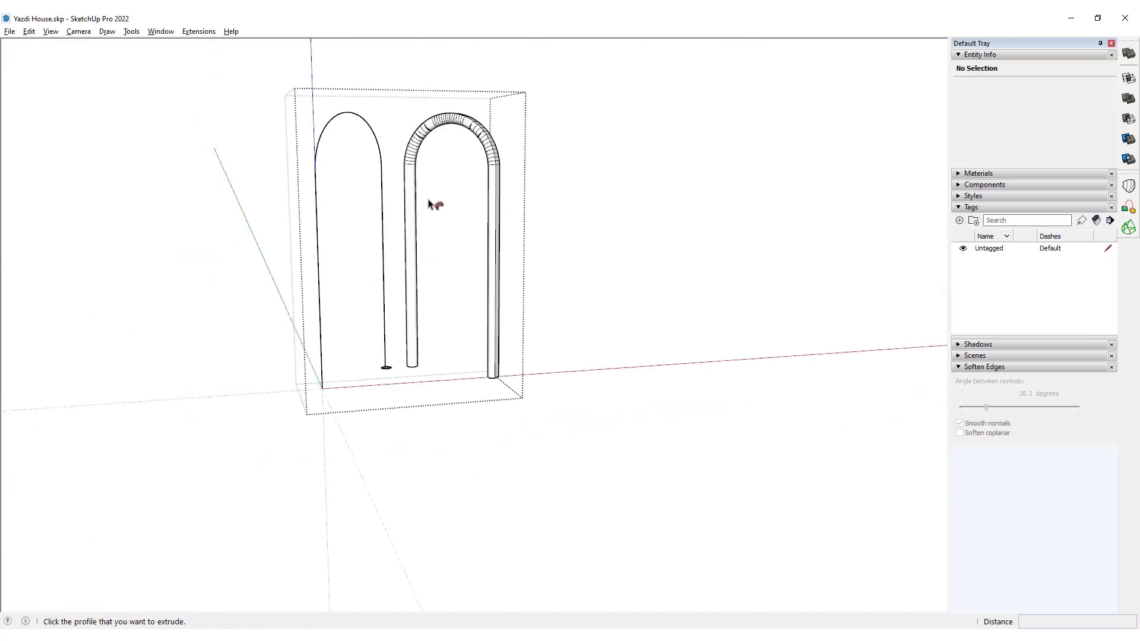
Examine the swept moulding around the arch's crown for segment spacing and doubled seam edges.
key(space)
scroll(436, 267, up, 8)
middle_drag(428, 200, 496, 109)
scroll(242, 458, up, 2)
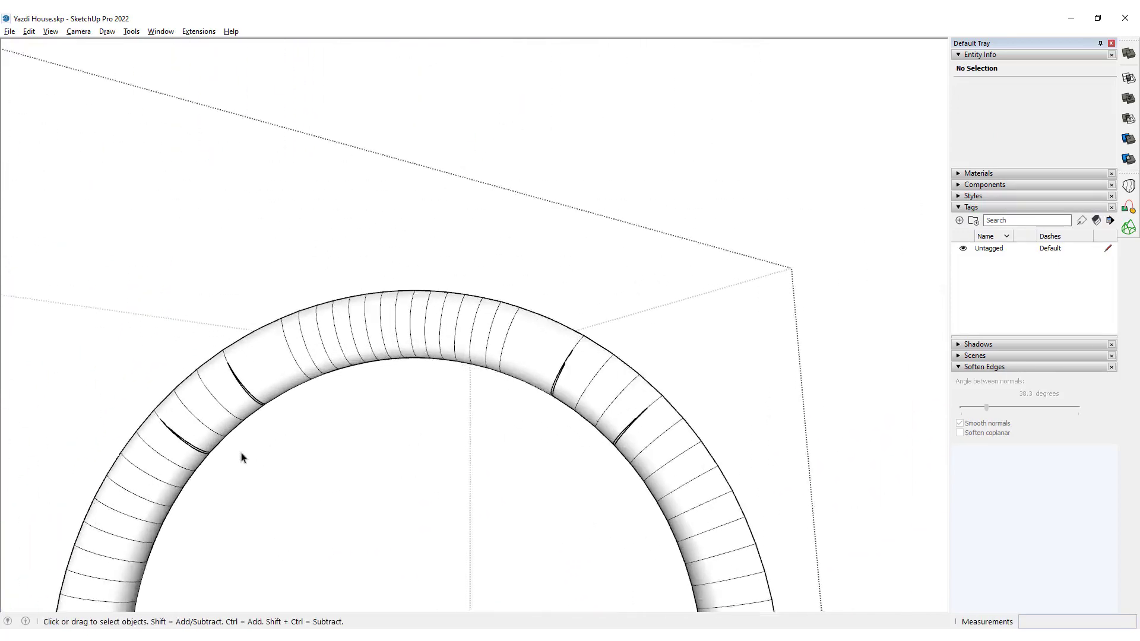
middle_drag(242, 458, 364, 186)
scroll(297, 194, up, 4)
scroll(418, 150, up, 3)
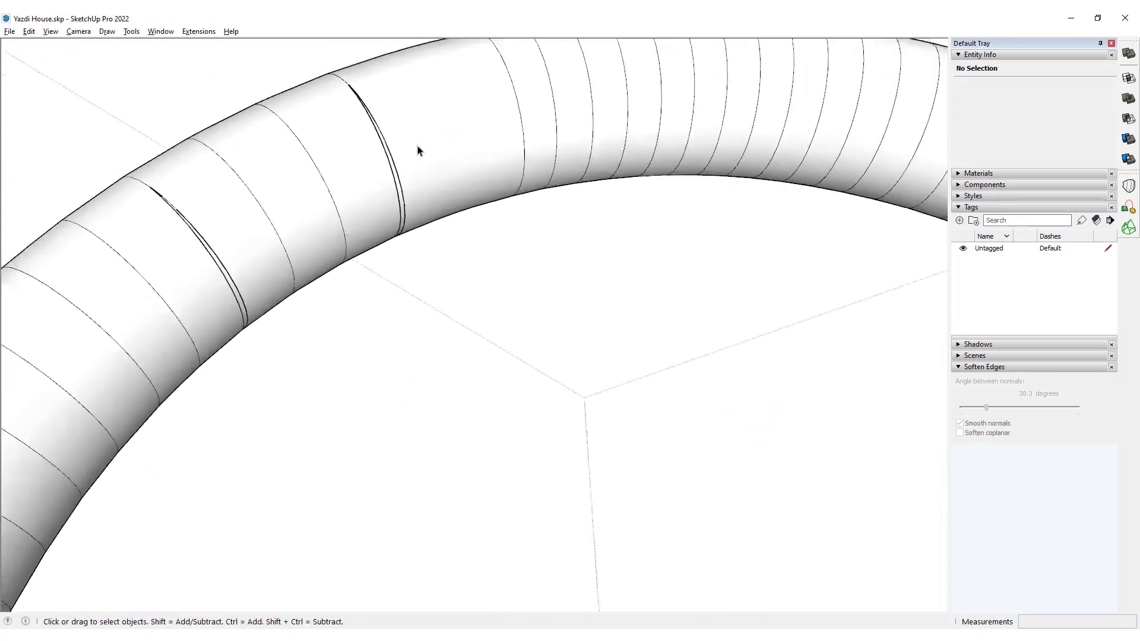
scroll(418, 151, down, 3)
middle_drag(482, 139, 214, 167)
Group all geometry of the swept moulding and try a solid operation on the group.
triple_click(404, 107)
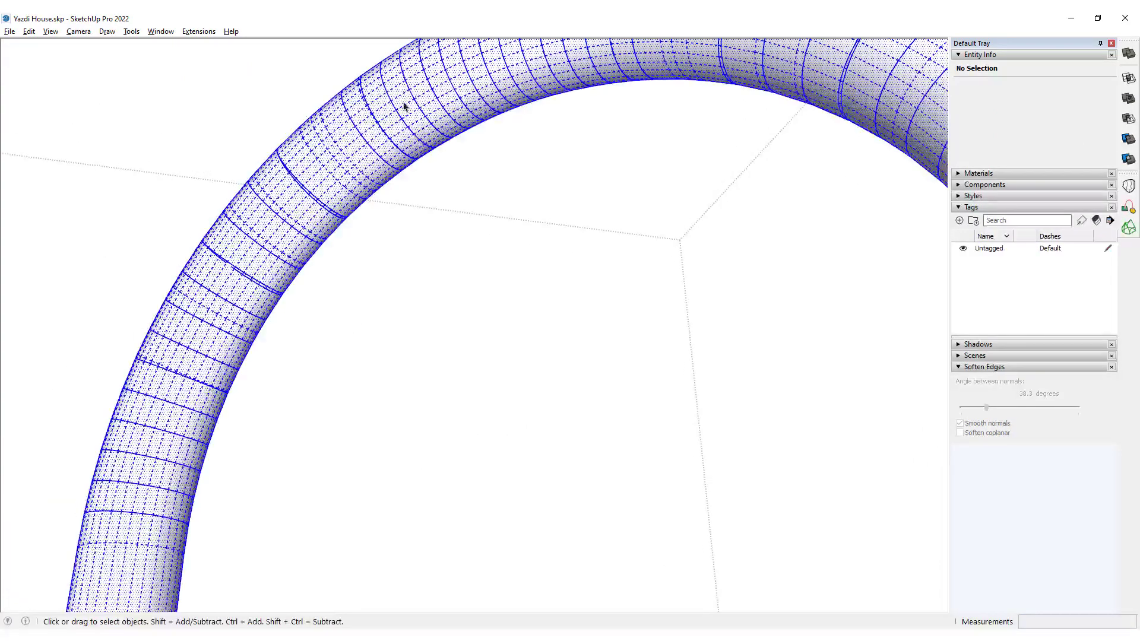
scroll(404, 107, down, 10)
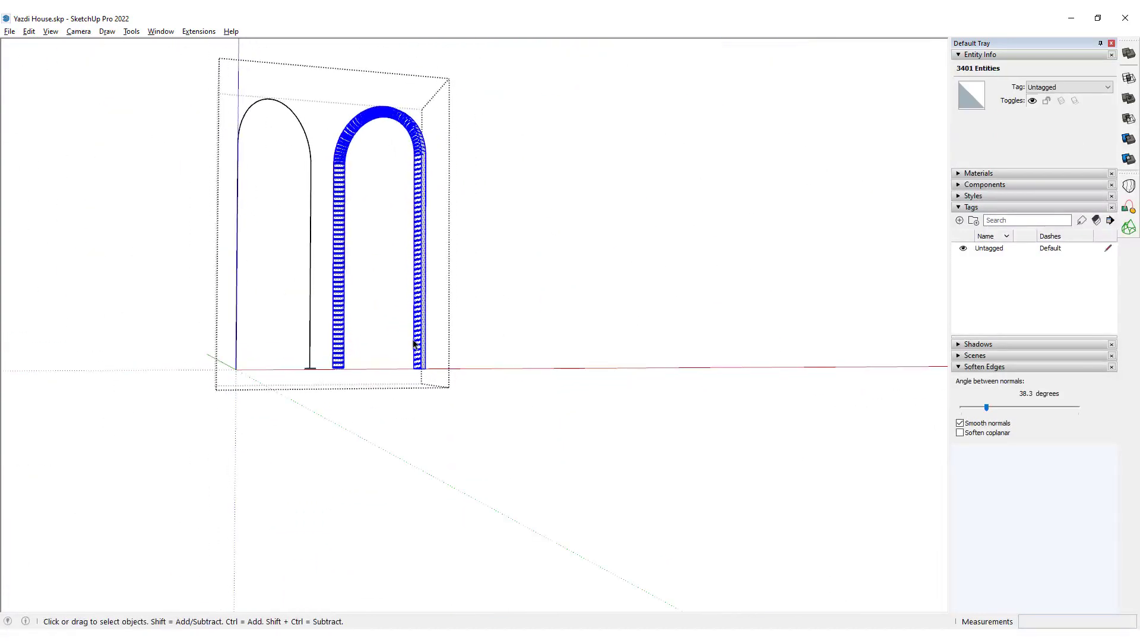
key(ctrl+g)
click(1127, 99)
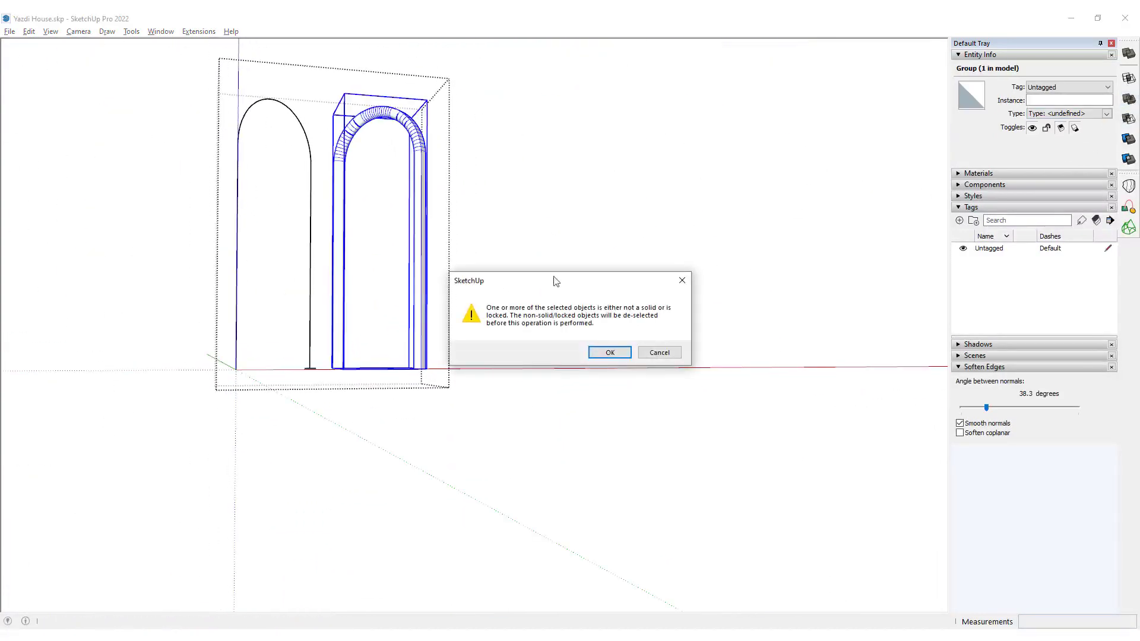
click(653, 352)
Undo the grouping and the Follow Me sweep of the moulding.
middle_drag(653, 352, 443, 246)
scroll(480, 253, up, 1)
key(ctrl+z)
key(ctrl+z)
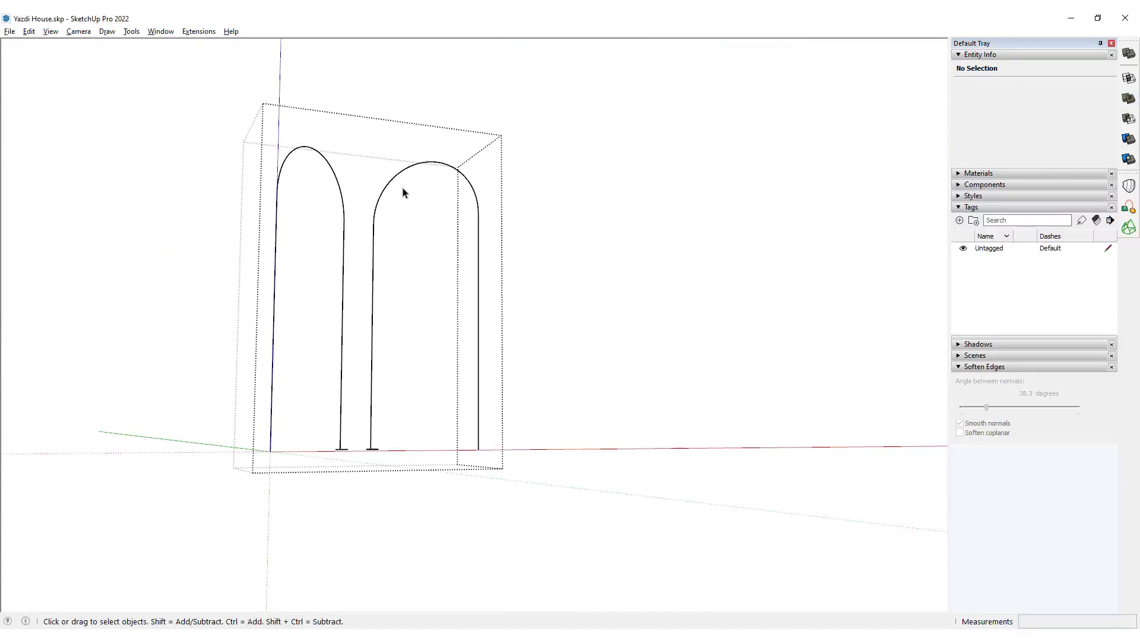
Inspect the vertices around the curved top of the previously swept arch path for irregular spacing.
scroll(422, 191, up, 6)
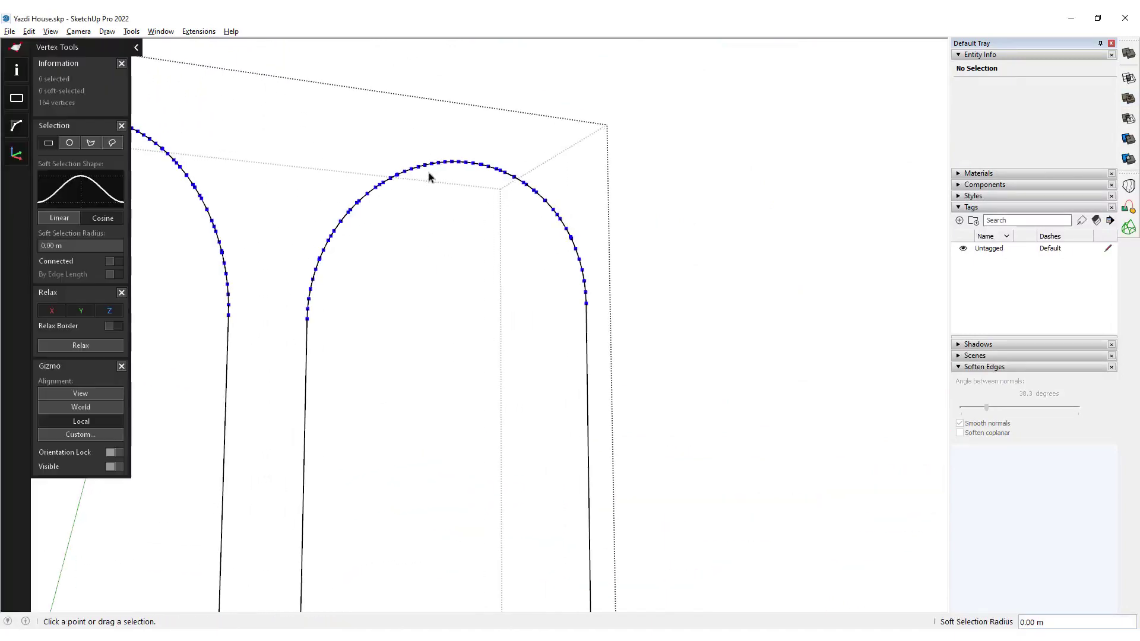
middle_drag(406, 261, 402, 265)
scroll(187, 262, up, 5)
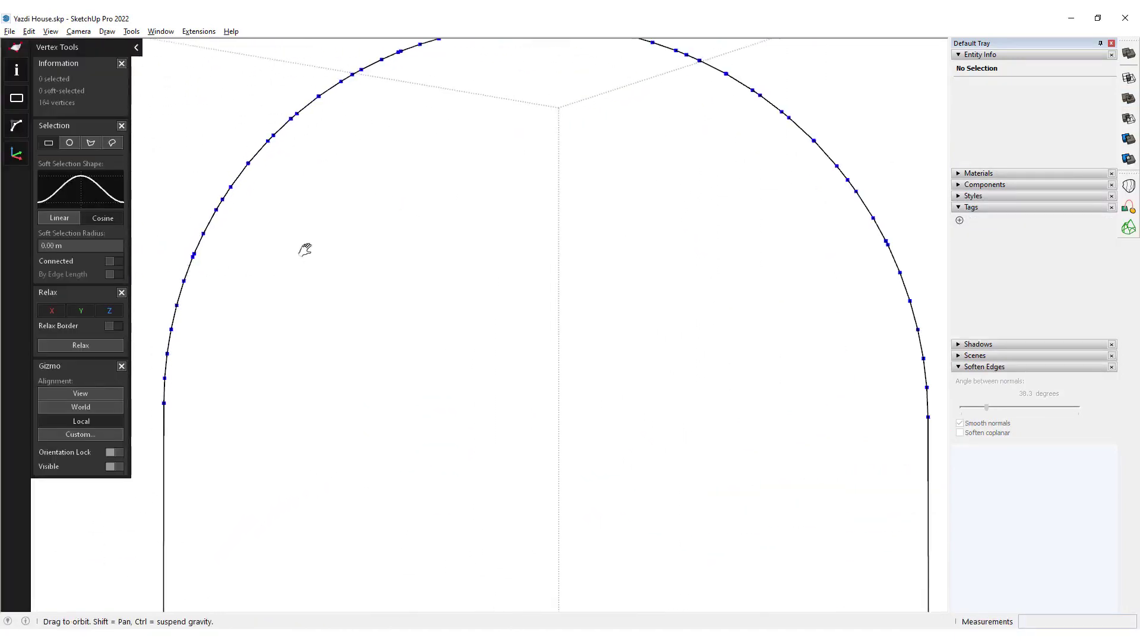
shift+middle_drag(305, 247, 317, 326)
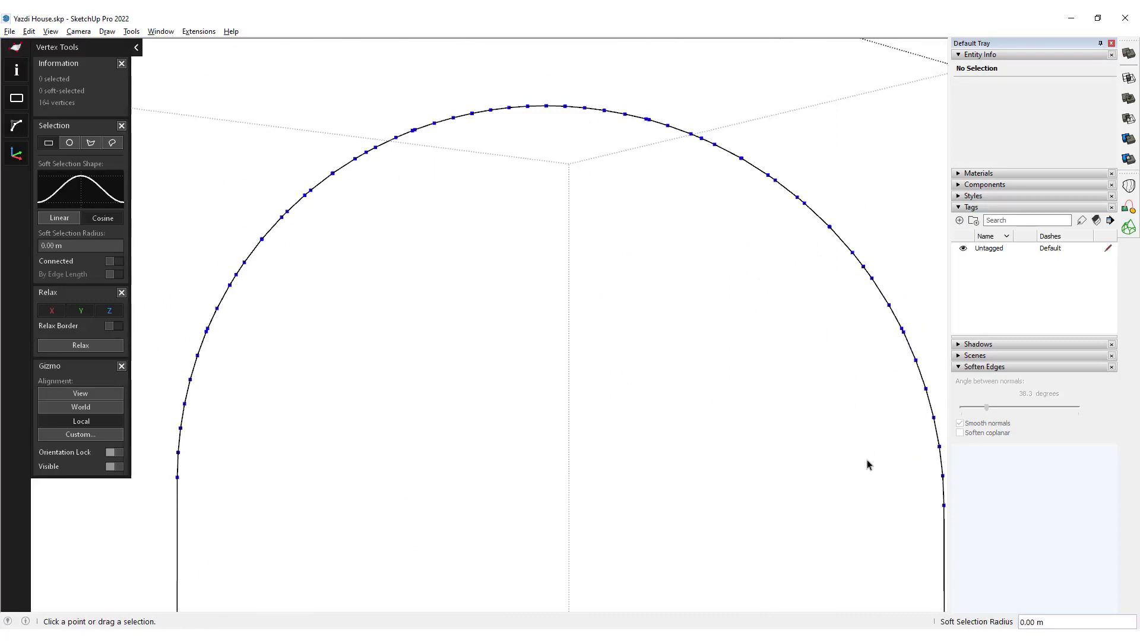
scroll(542, 308, down, 1)
key(space)
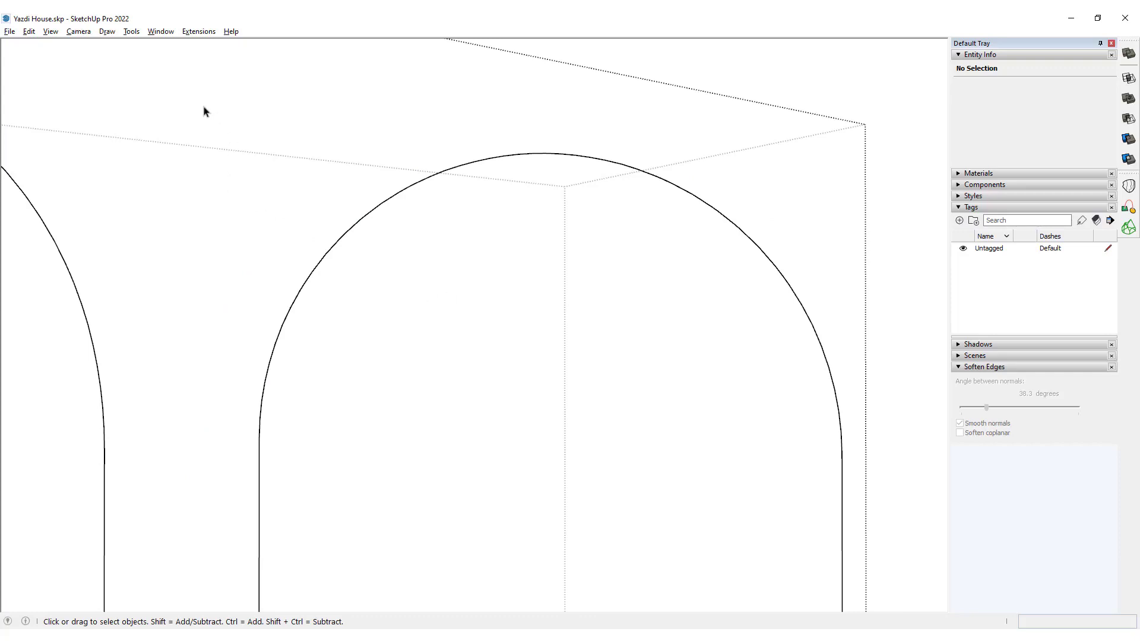
Select only the arch path's curved top, without the straight legs, and start its conversion with Polyline Segmentor.
drag(166, 81, 903, 533)
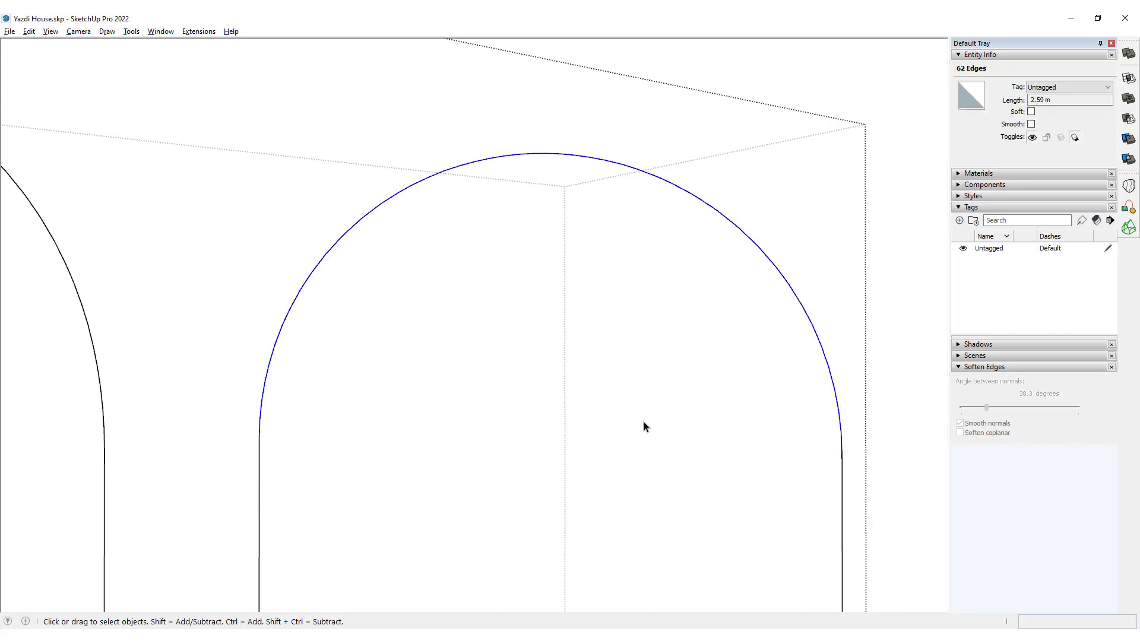
middle_drag(643, 425, 522, 272)
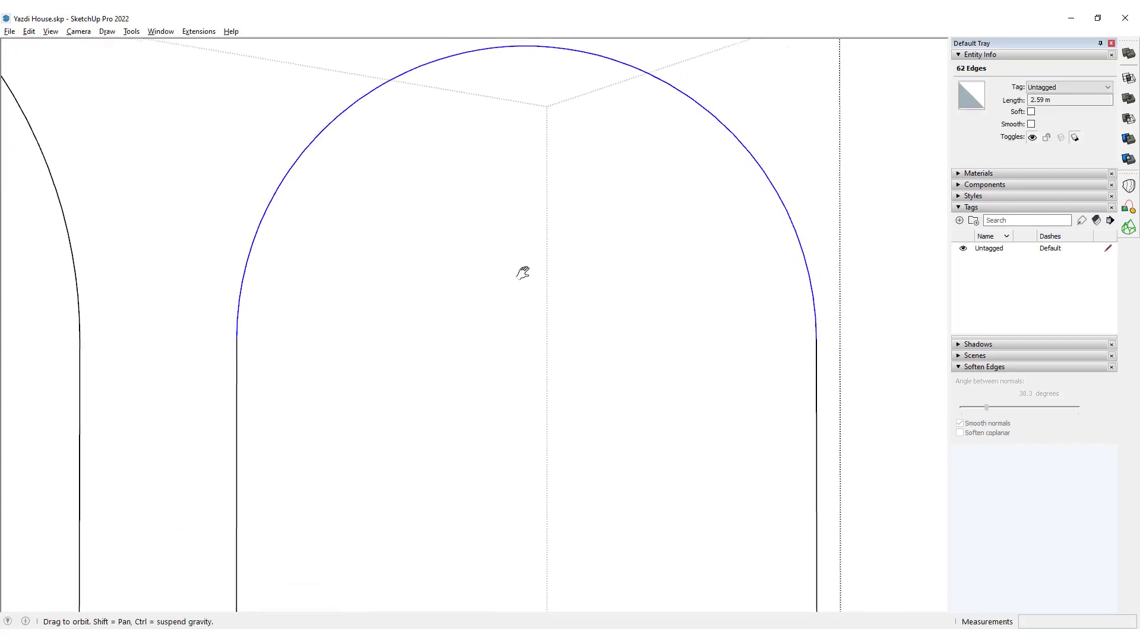
right_click(473, 55)
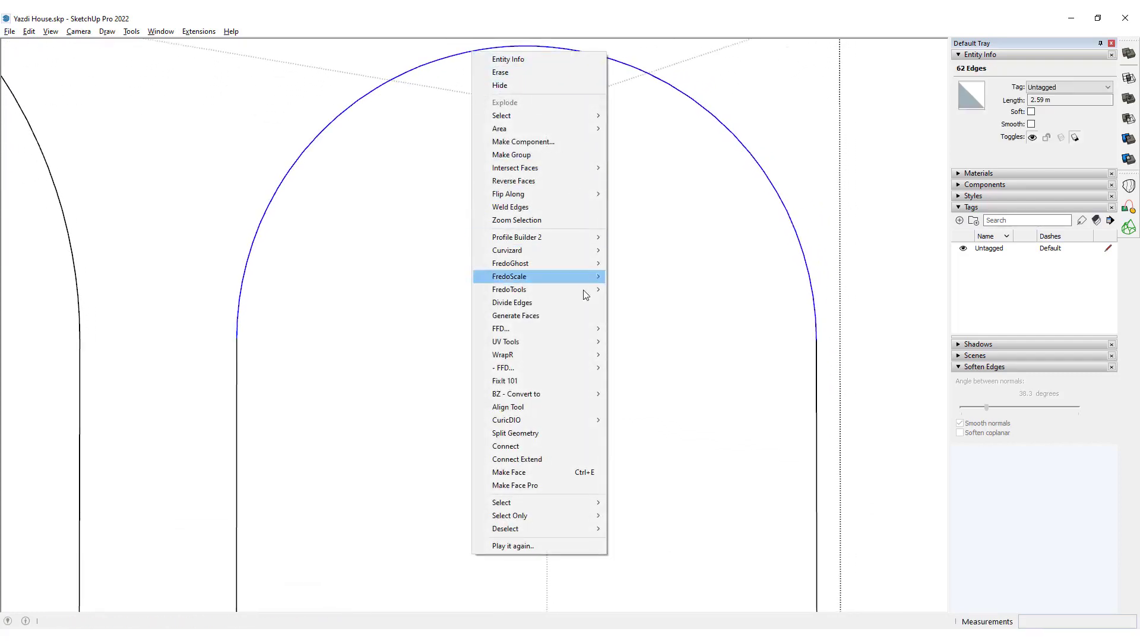
mouse_move(539, 396)
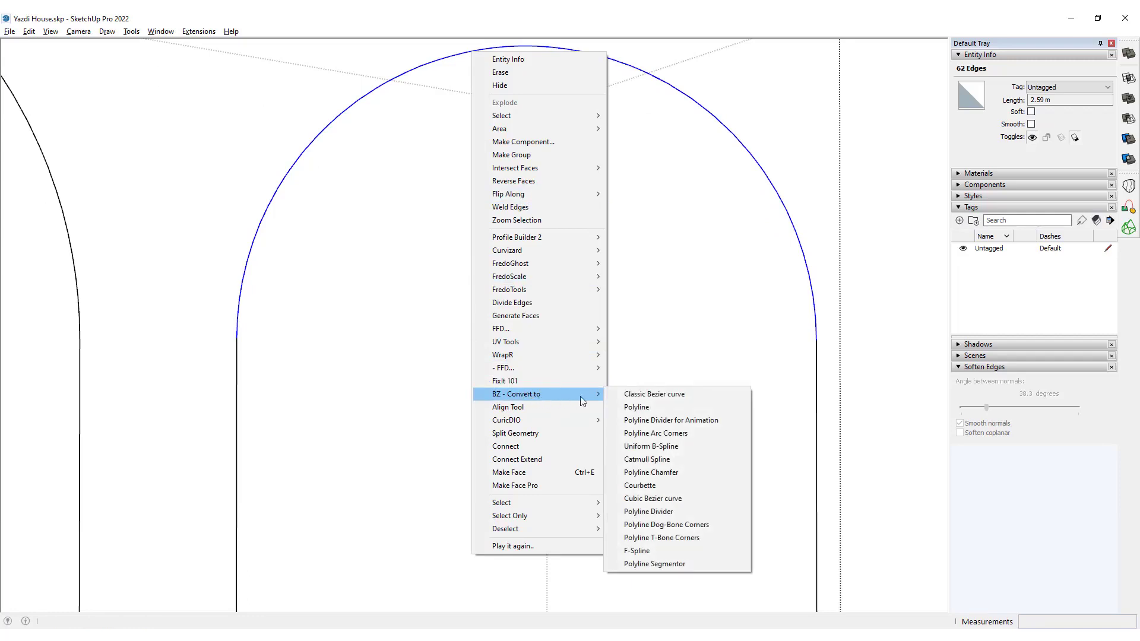
click(667, 564)
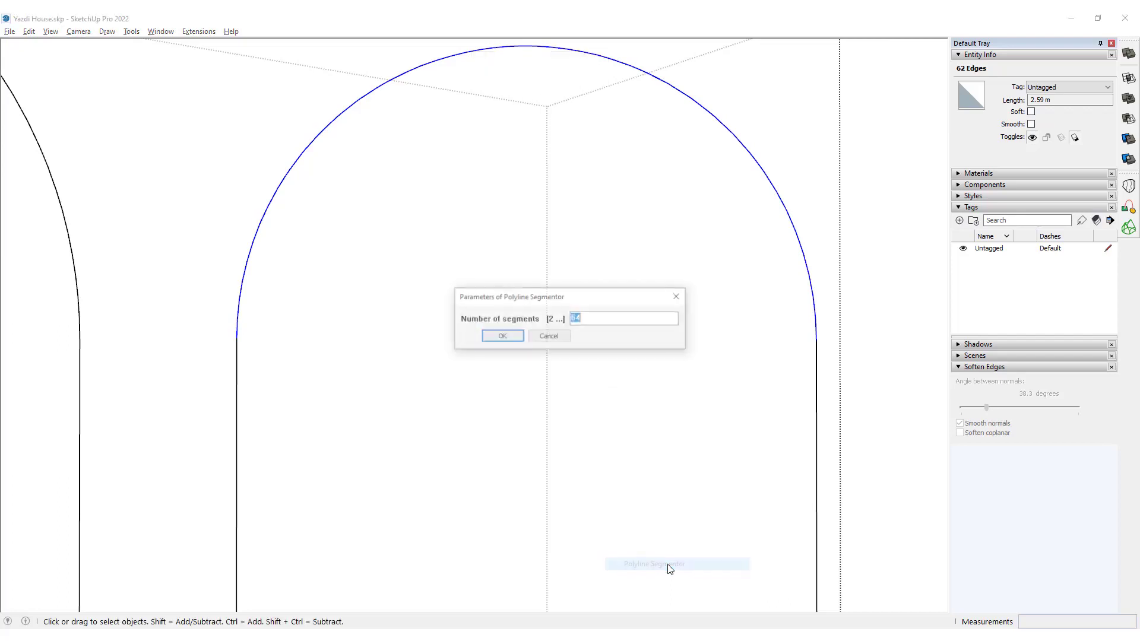
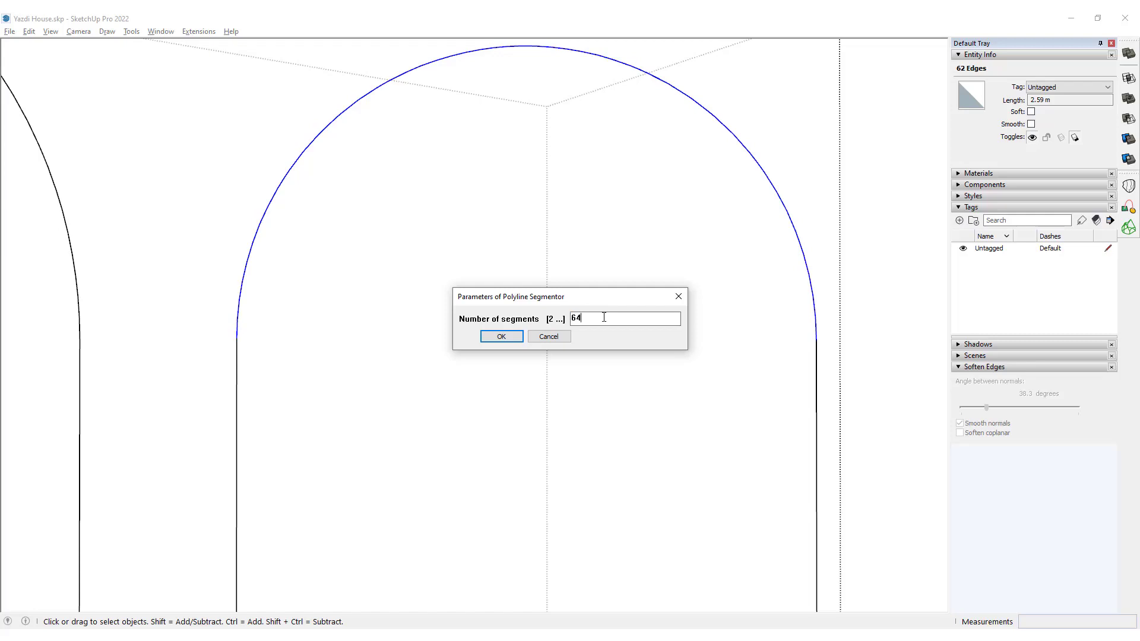
Divide the selected curved top of the arch path evenly into 64 segments with Polyline Segmentor.
click(508, 336)
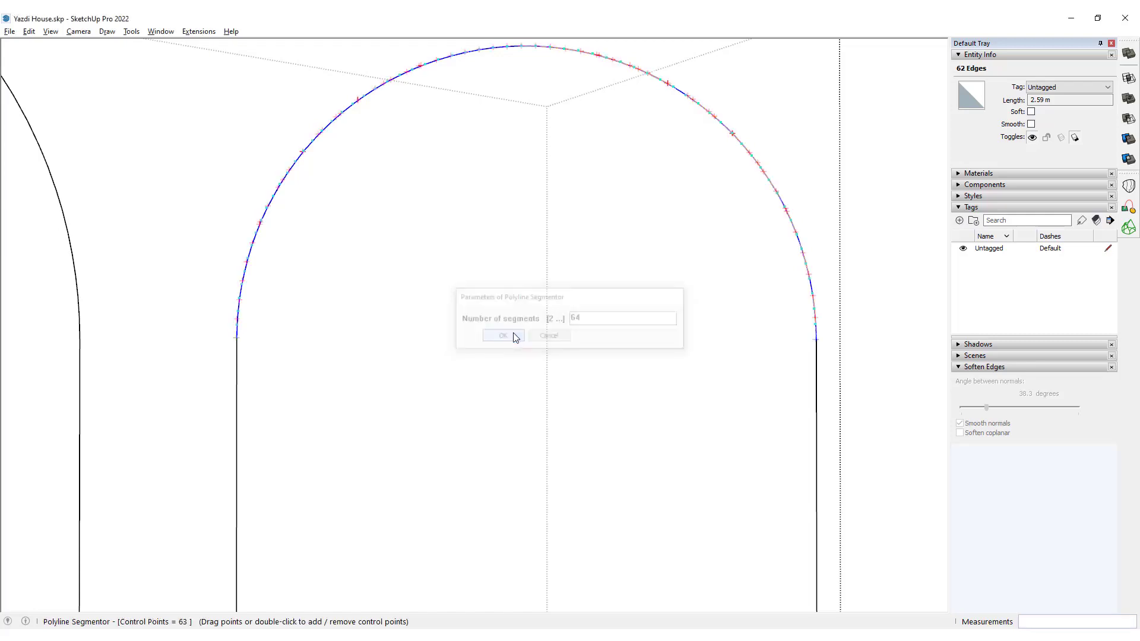
key(space)
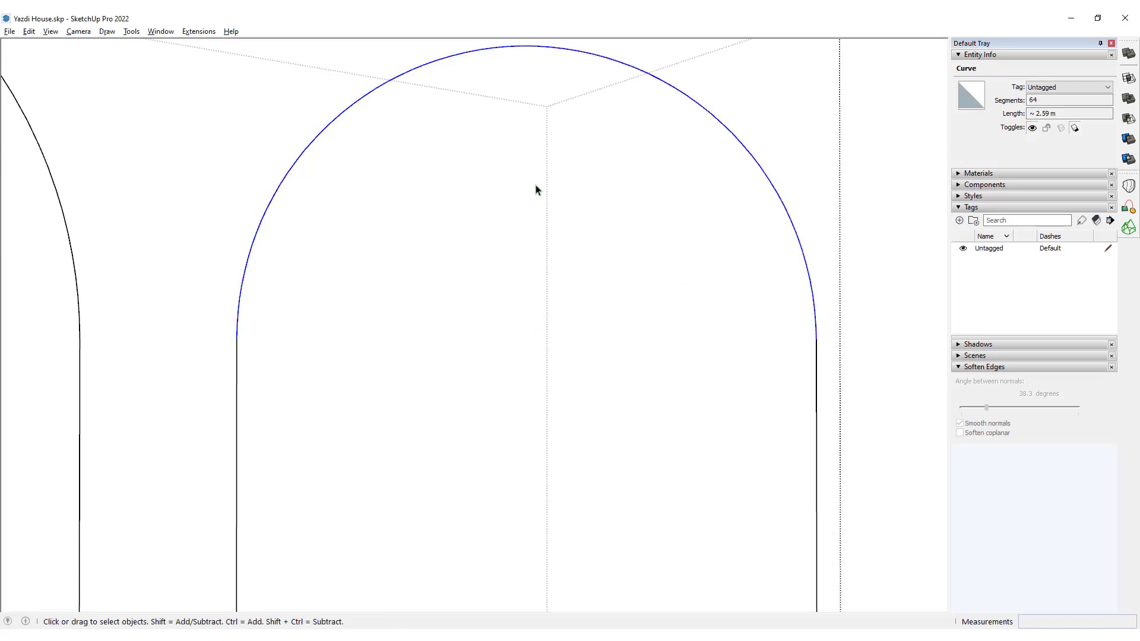
Inspect the vertices around the re-segmented curved top with Vertex Tools to check for even spacing.
key(v)
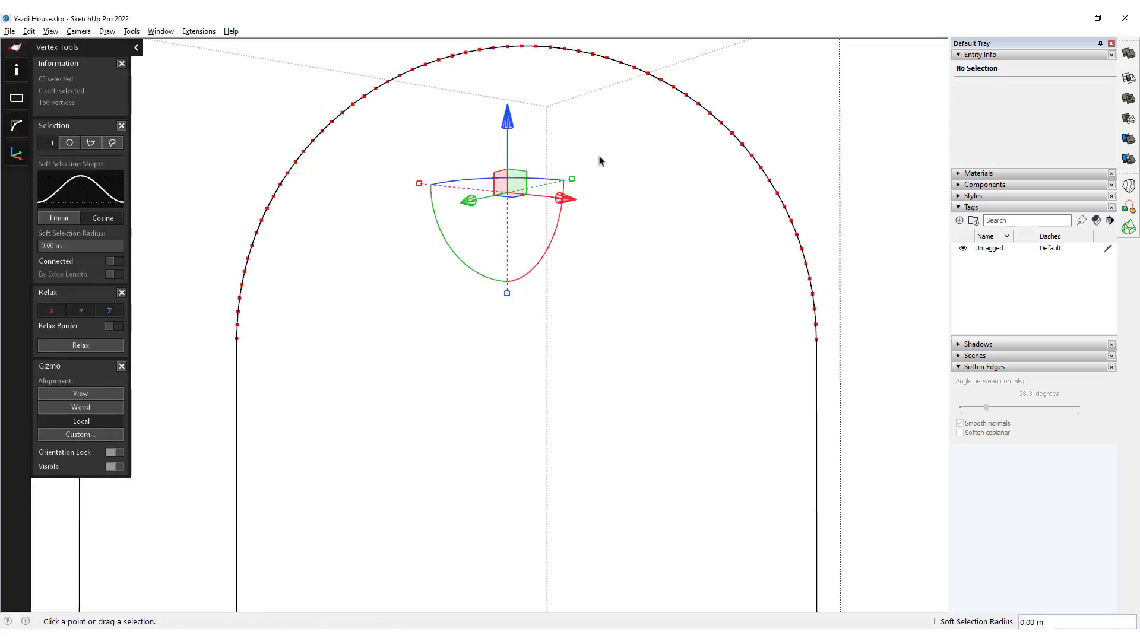
click(599, 160)
middle_drag(560, 212, 448, 385)
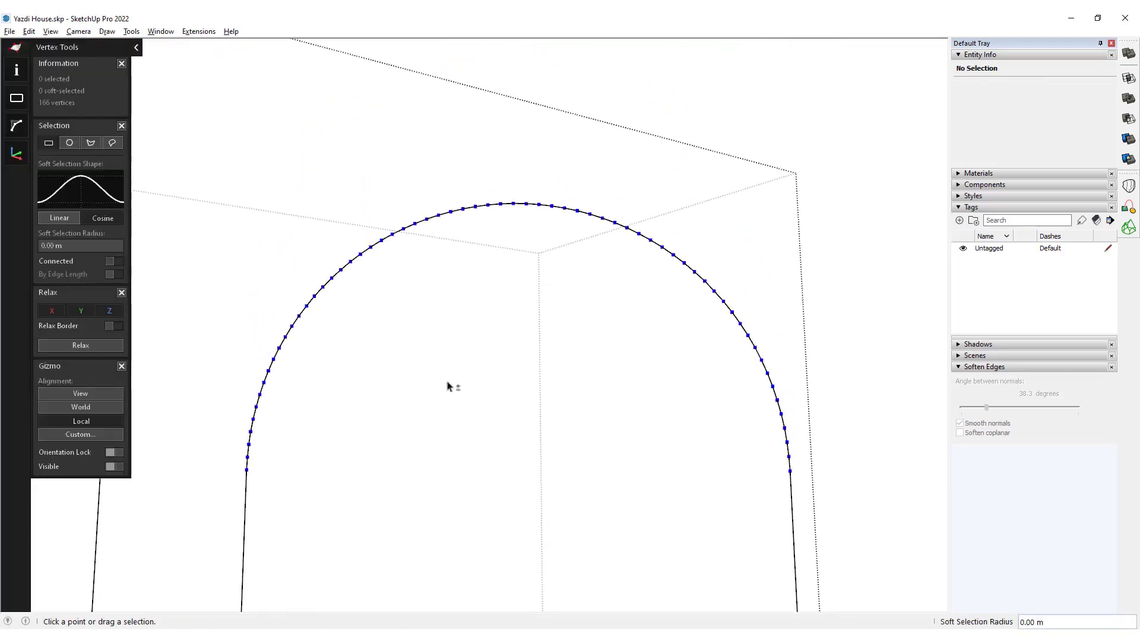
scroll(470, 458, up, 2)
middle_drag(471, 458, 380, 422)
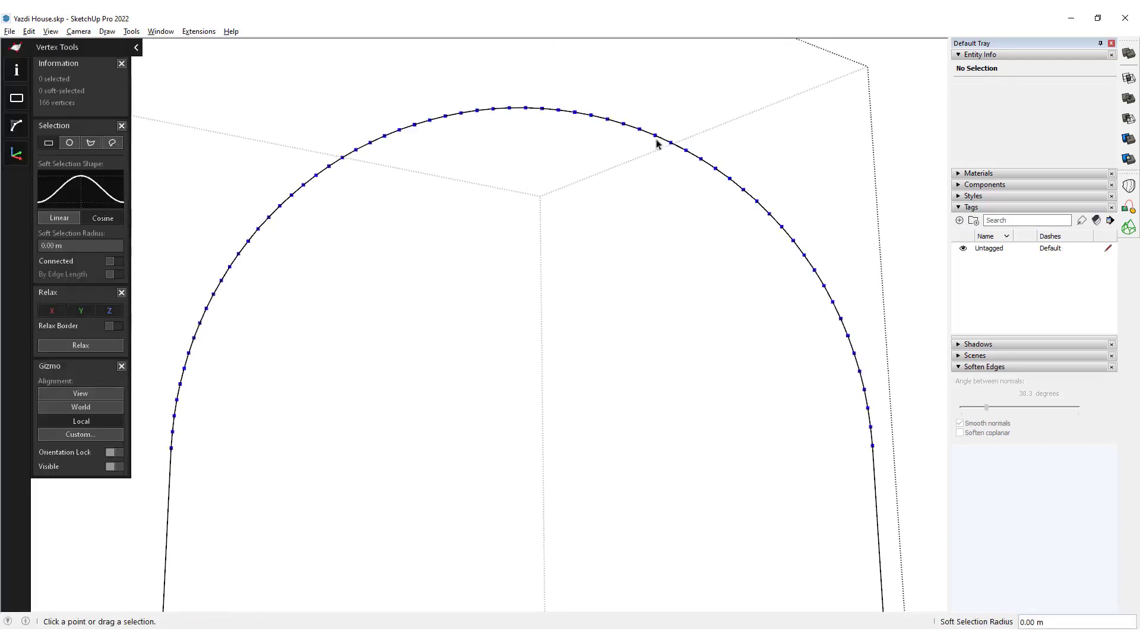
scroll(526, 157, down, 3)
scroll(321, 354, up, 2)
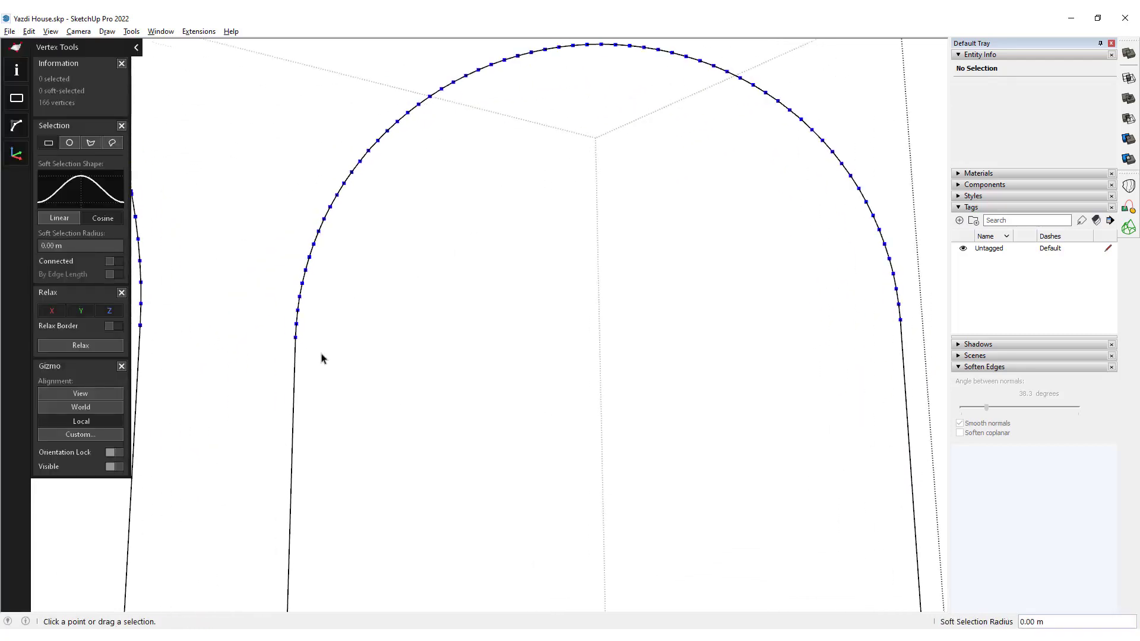
shift+middle_drag(609, 286, 541, 291)
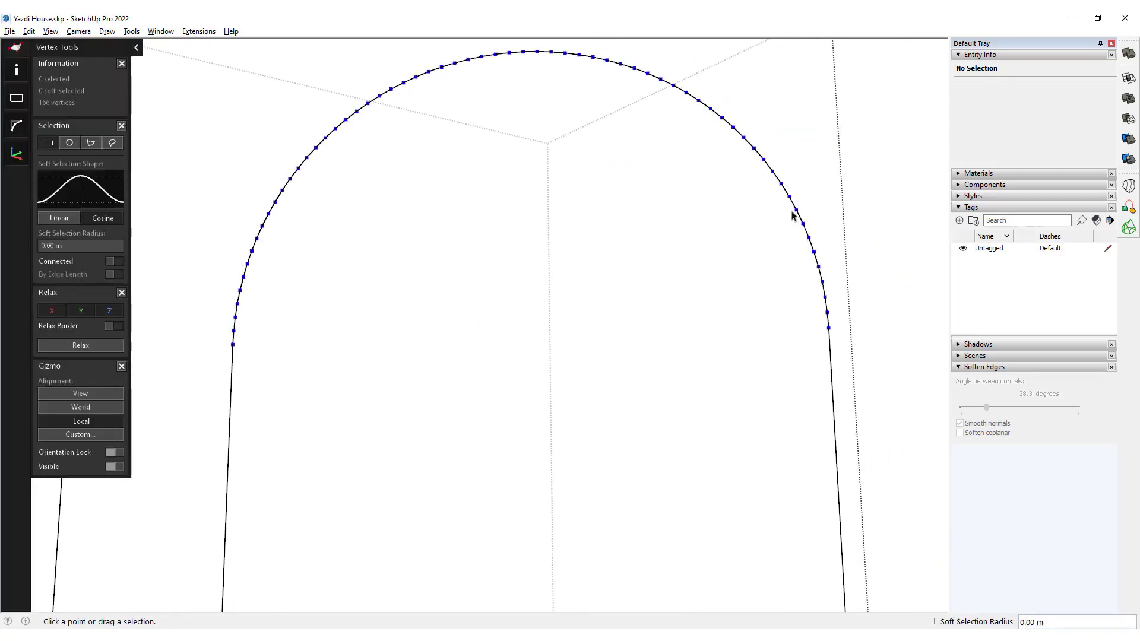
scroll(496, 173, down, 4)
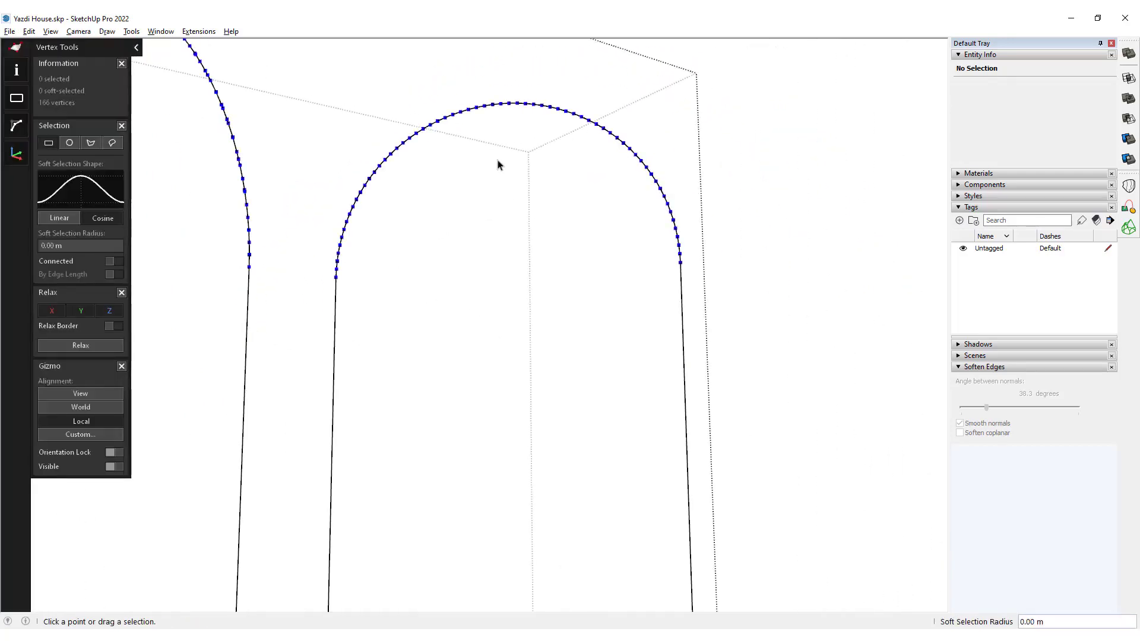
key(space)
Sweep the half-round profile at the path's base along the entire re-segmented arch path with Follow Me.
shift+middle_drag(526, 292, 537, 162)
scroll(418, 239, down, 3)
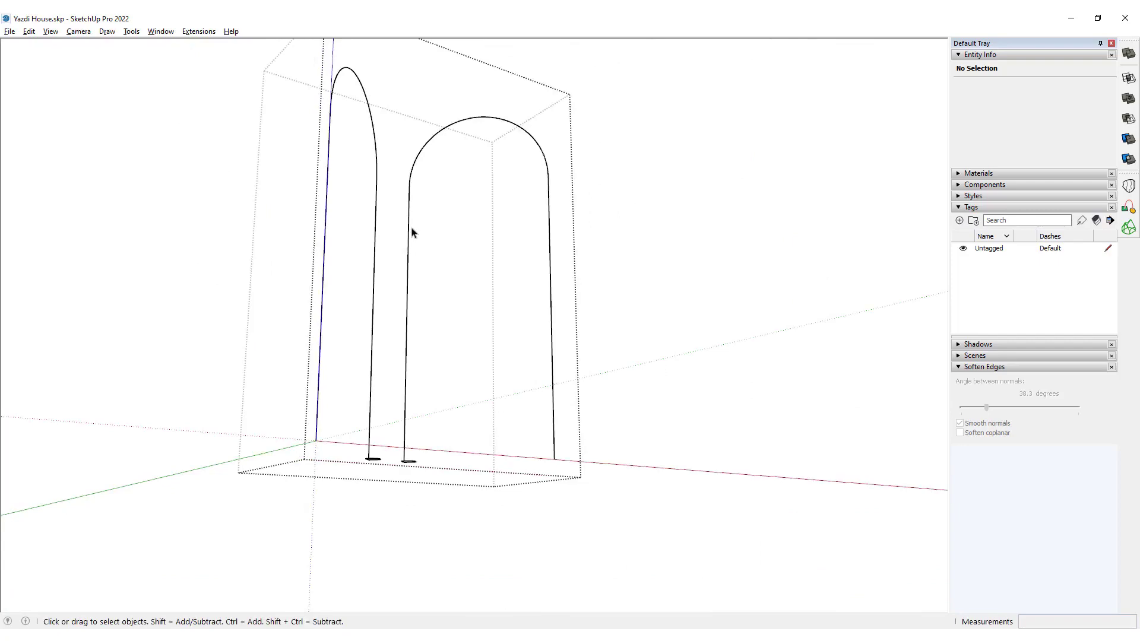
click(409, 225)
scroll(432, 466, up, 10)
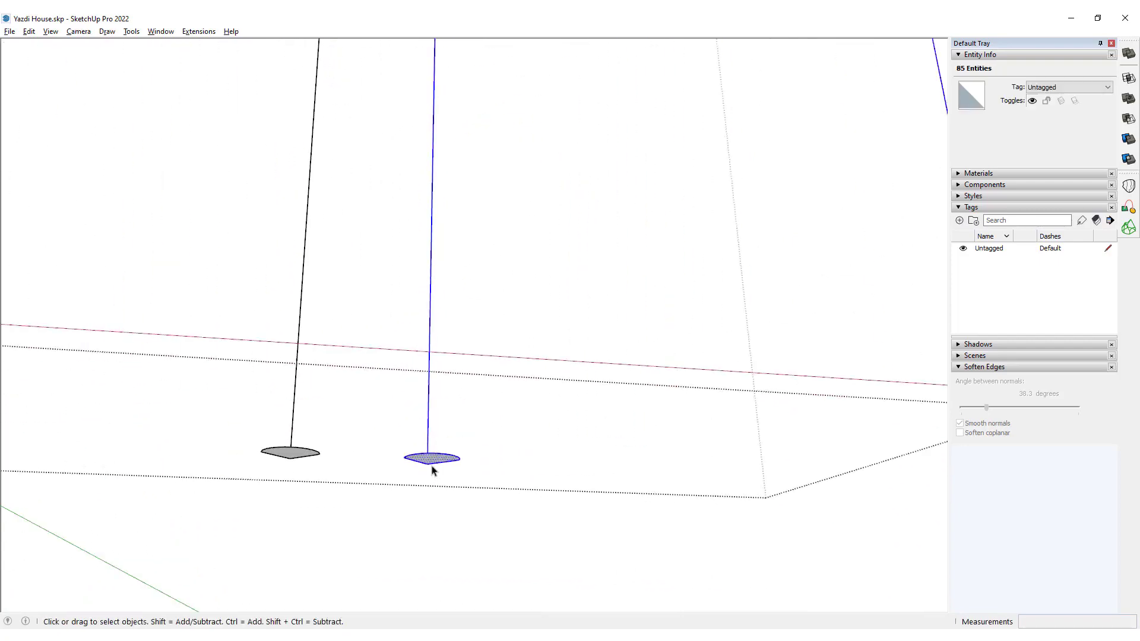
shift+double_click(428, 451)
key(shift+f)
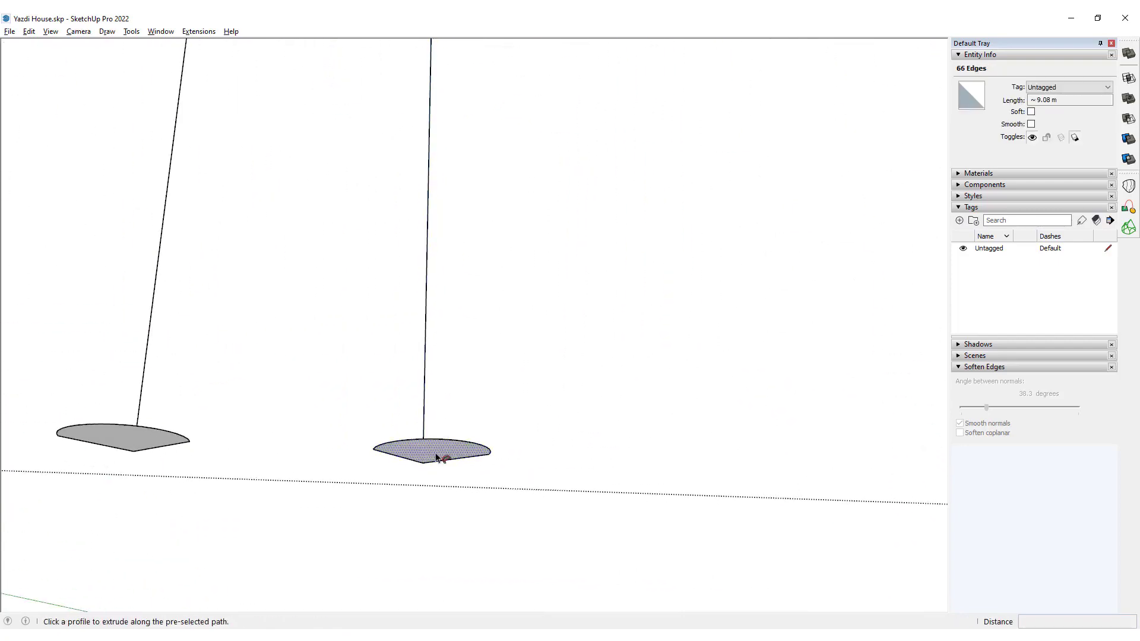
click(436, 457)
scroll(365, 471, down, 8)
scroll(375, 394, down, 2)
key(space)
Group all geometry of the newly swept moulding and test the group with a solid union operation.
middle_drag(379, 389, 392, 205)
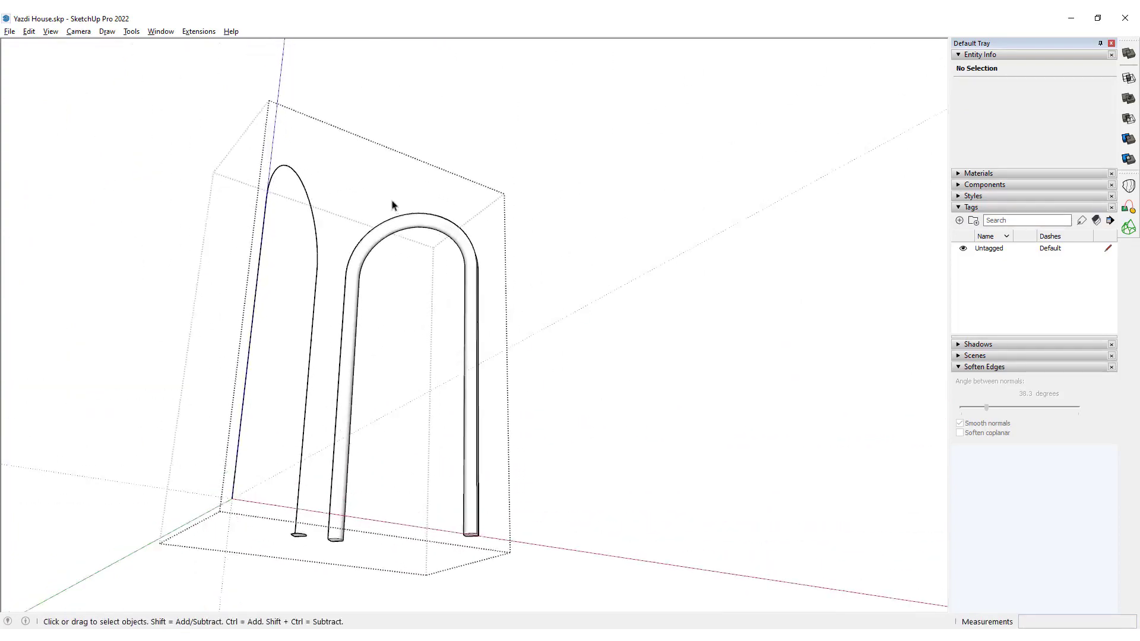
scroll(402, 247, up, 7)
scroll(374, 237, down, 4)
triple_click(401, 183)
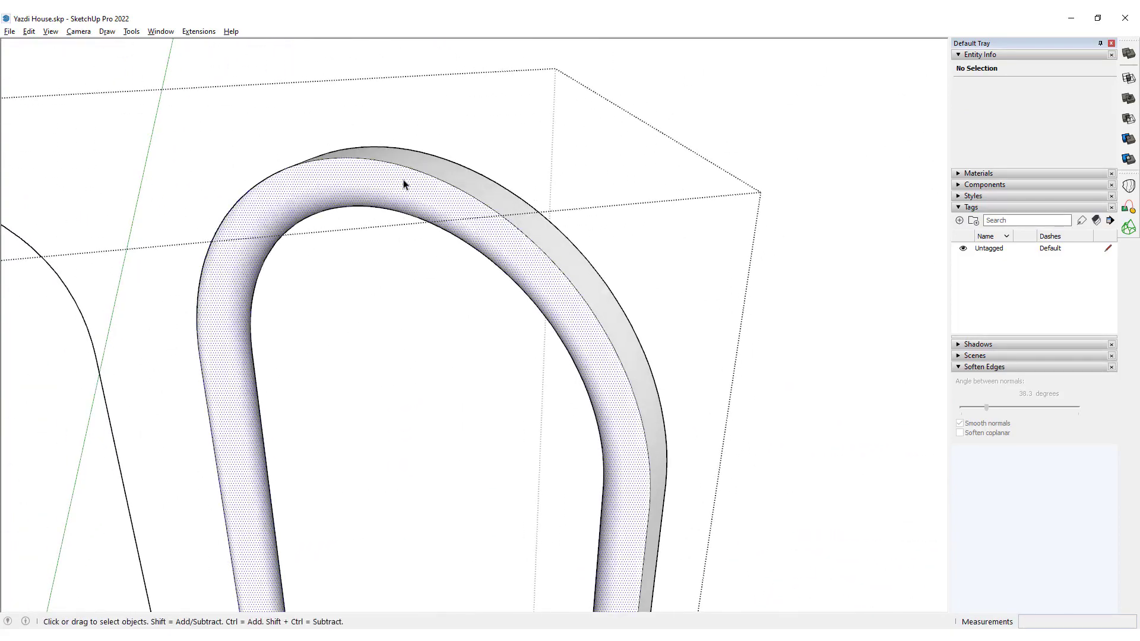
scroll(475, 98, down, 3)
scroll(479, 107, up, 8)
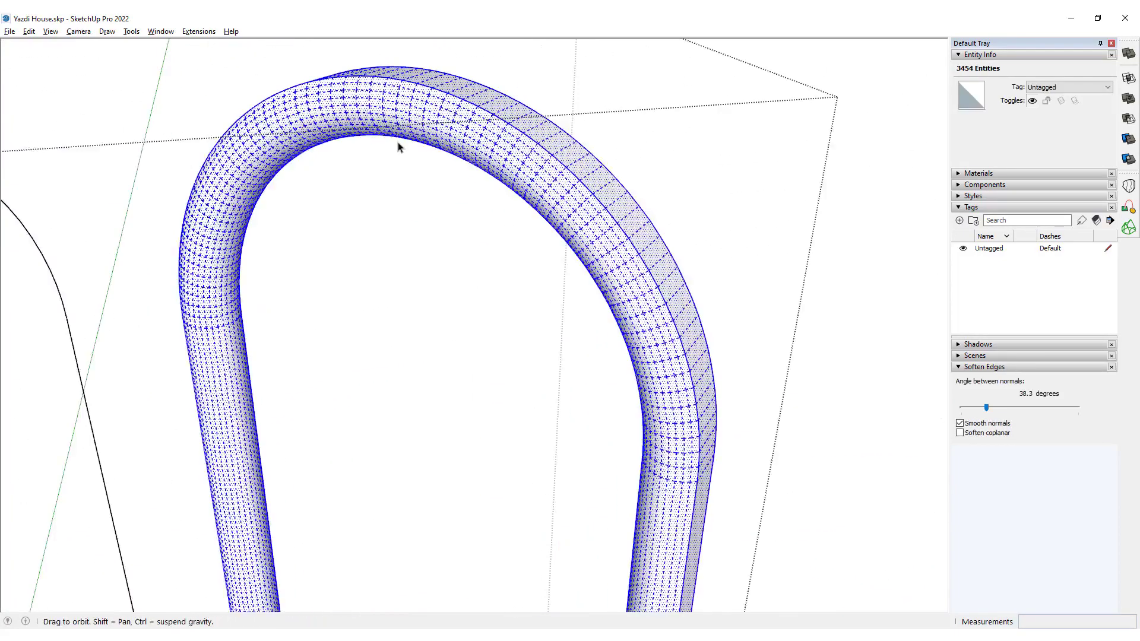
key(ctrl+g)
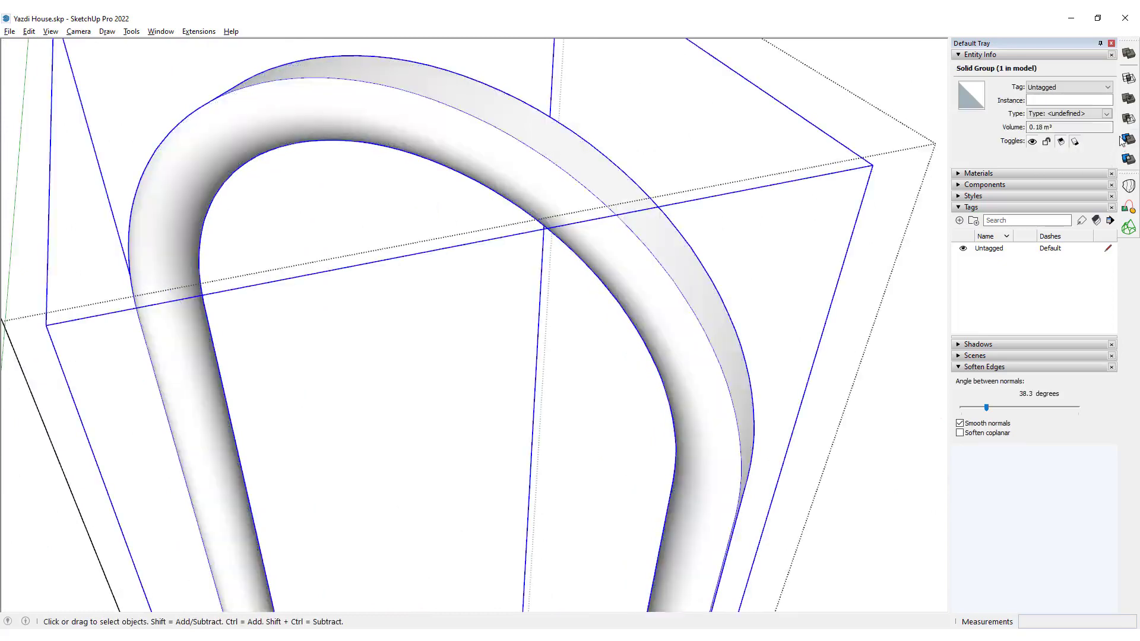
click(1128, 98)
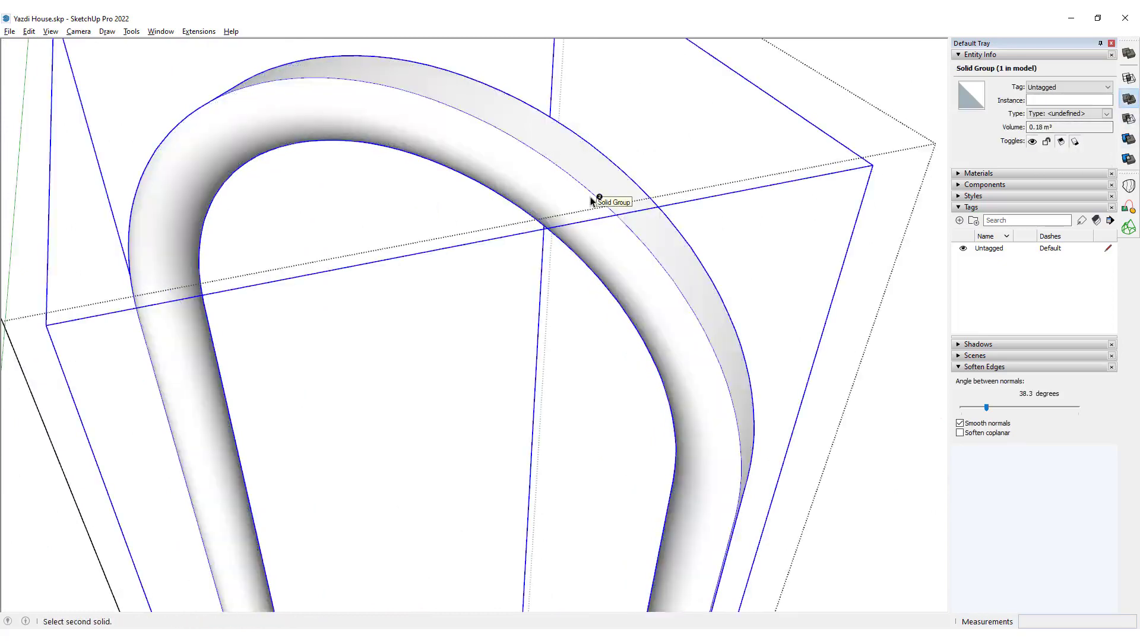
key(space)
Select only the curved top of the other arch path and divide it evenly into 64 segments with Polyline Segmentor.
scroll(606, 179, down, 8)
middle_drag(509, 286, 458, 129)
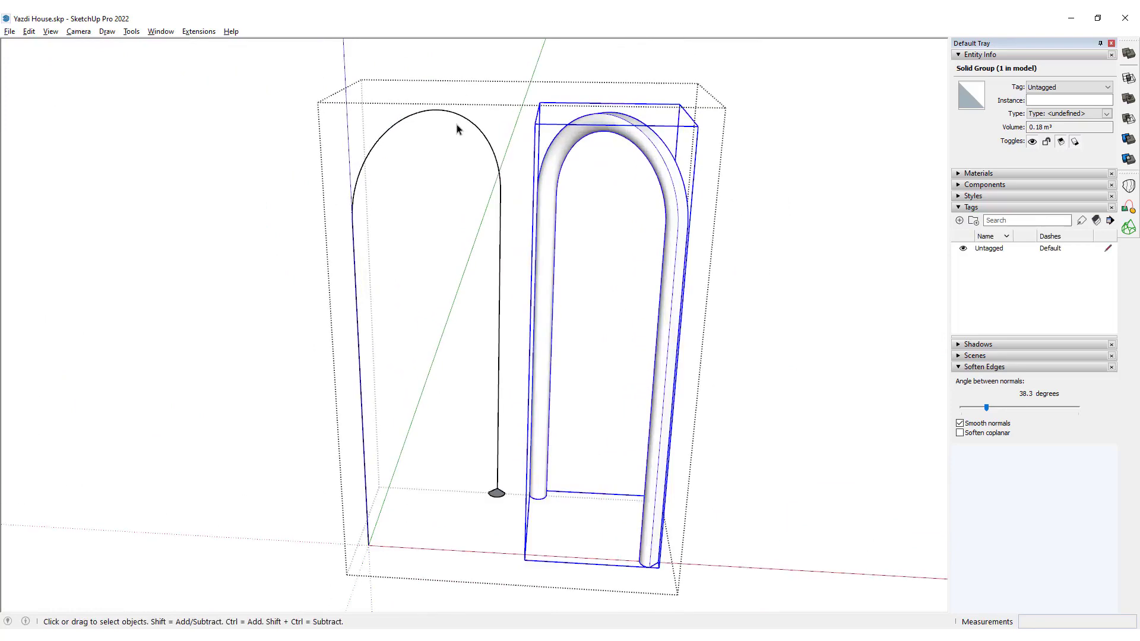
click(457, 130)
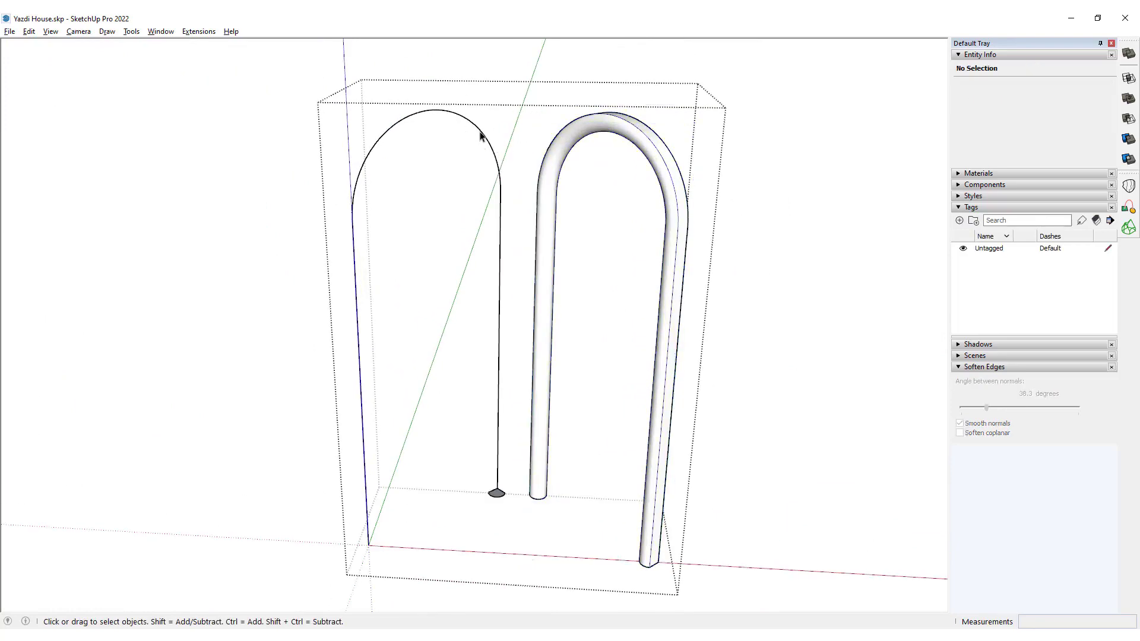
drag(279, 80, 534, 285)
scroll(464, 128, up, 3)
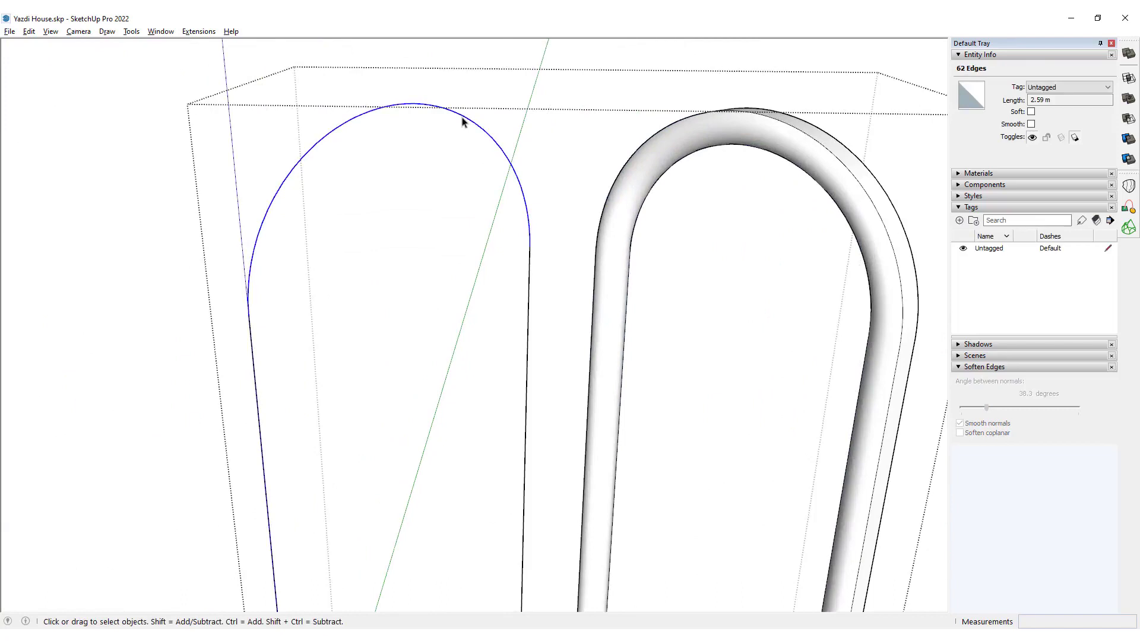
right_click(401, 107)
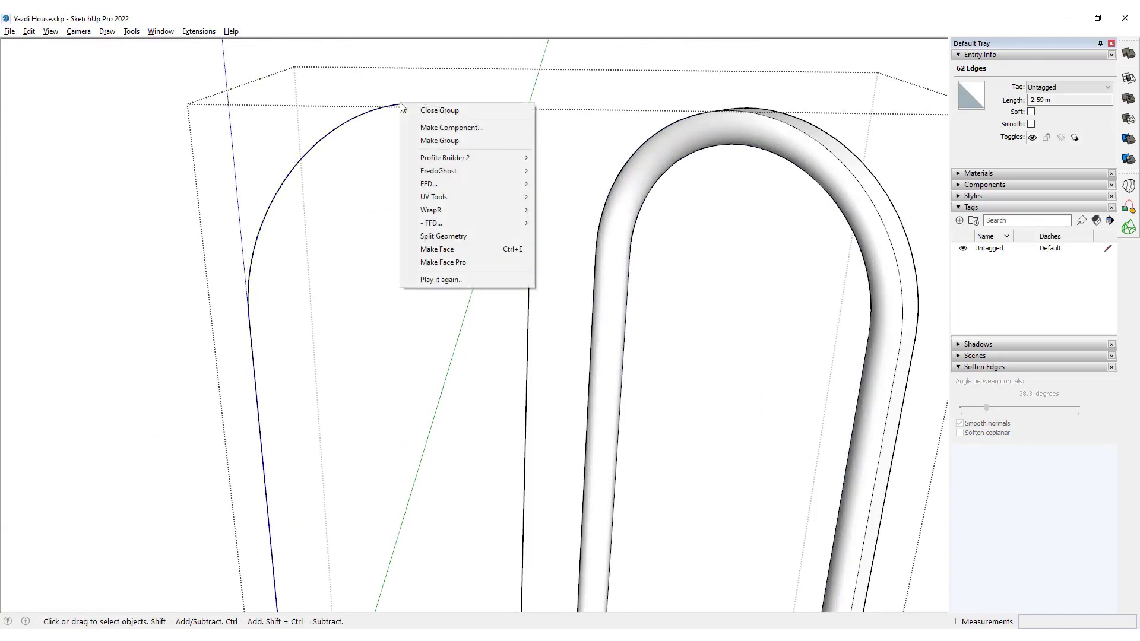
drag(156, 79, 608, 440)
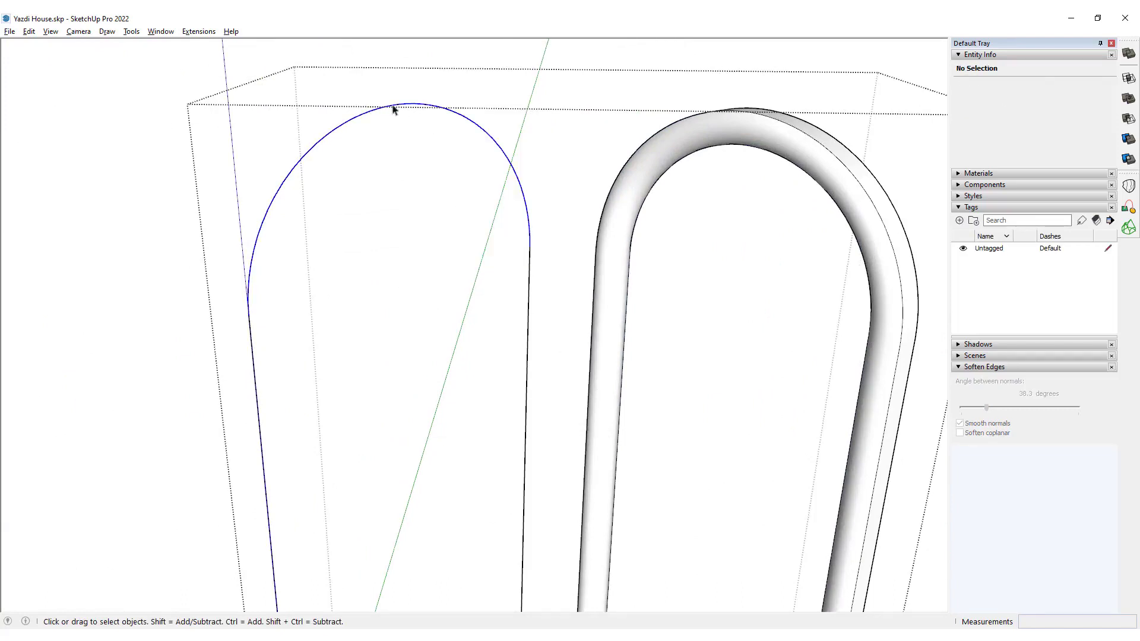
right_click(408, 108)
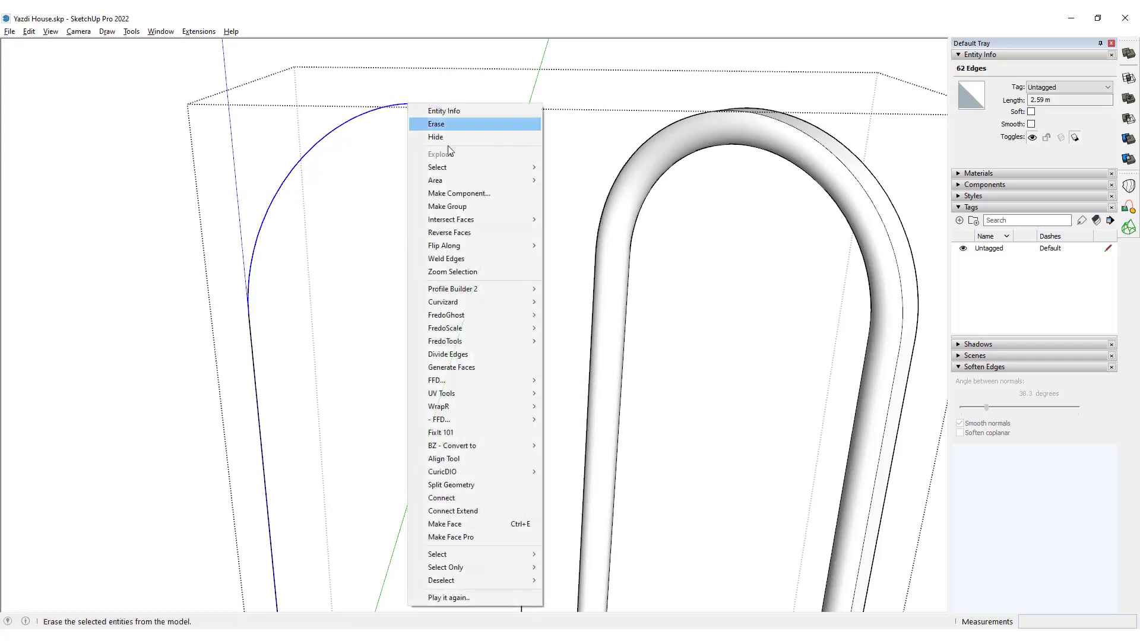
mouse_move(495, 448)
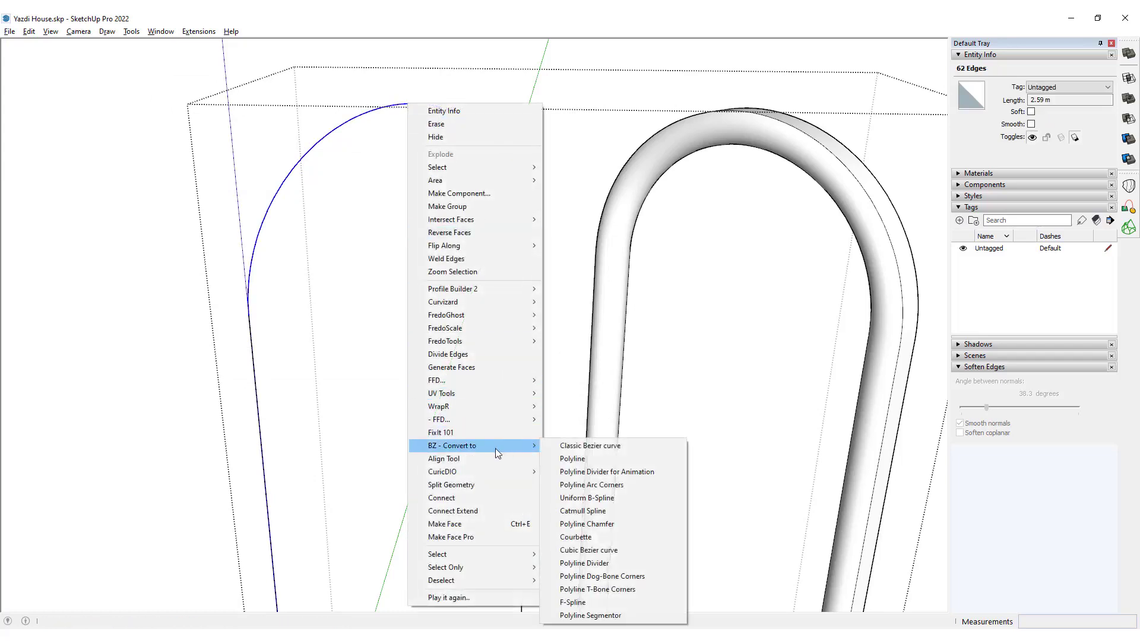
click(619, 614)
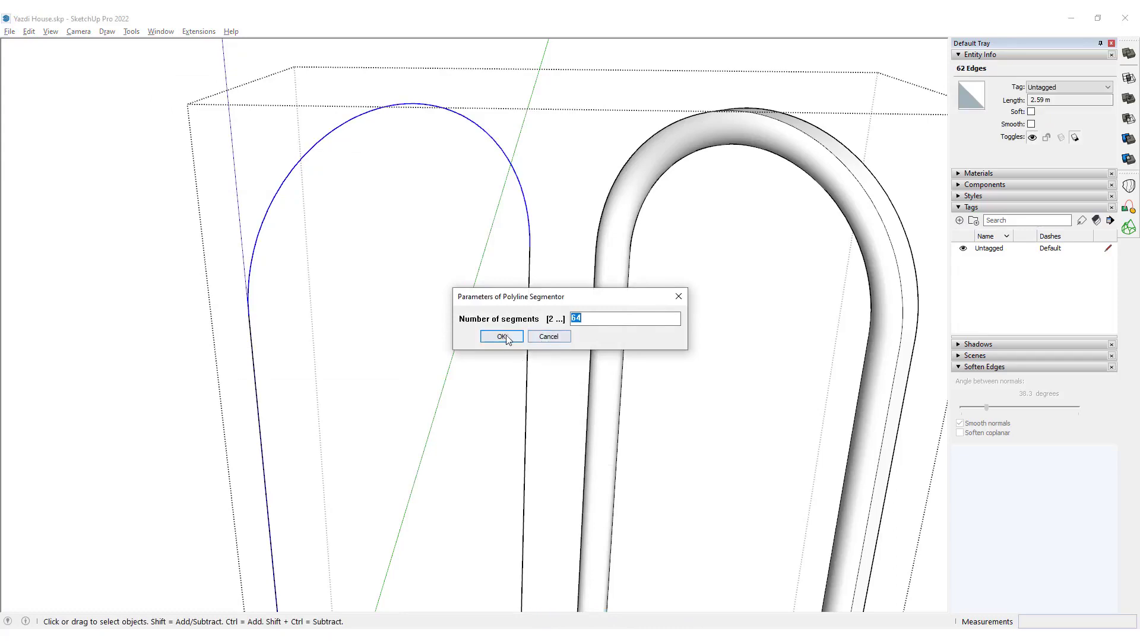
click(502, 337)
key(Return)
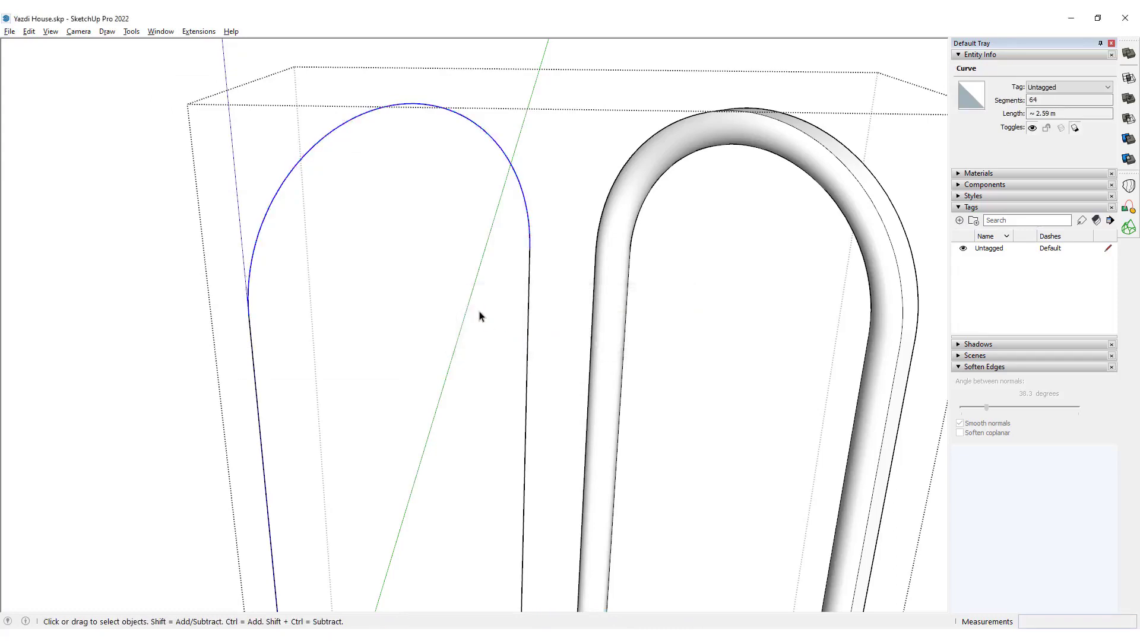
Sweep the second half-round profile along the other full arch path, including its straight legs, with Follow Me.
scroll(457, 219, down, 2)
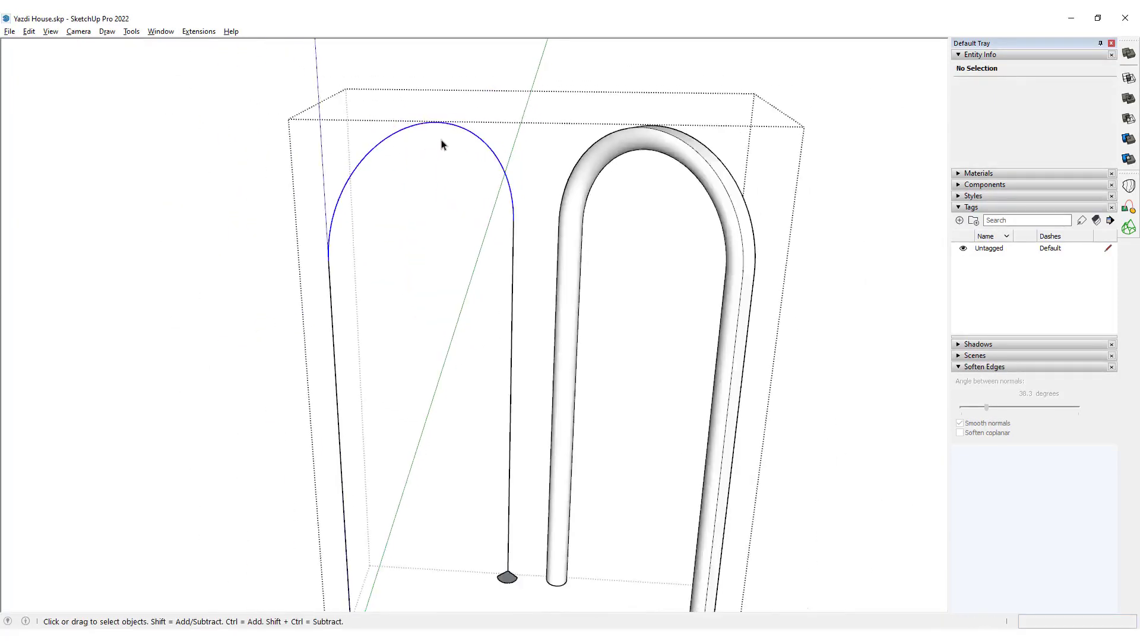
scroll(491, 448, down, 2)
scroll(491, 448, up, 3)
scroll(523, 534, up, 4)
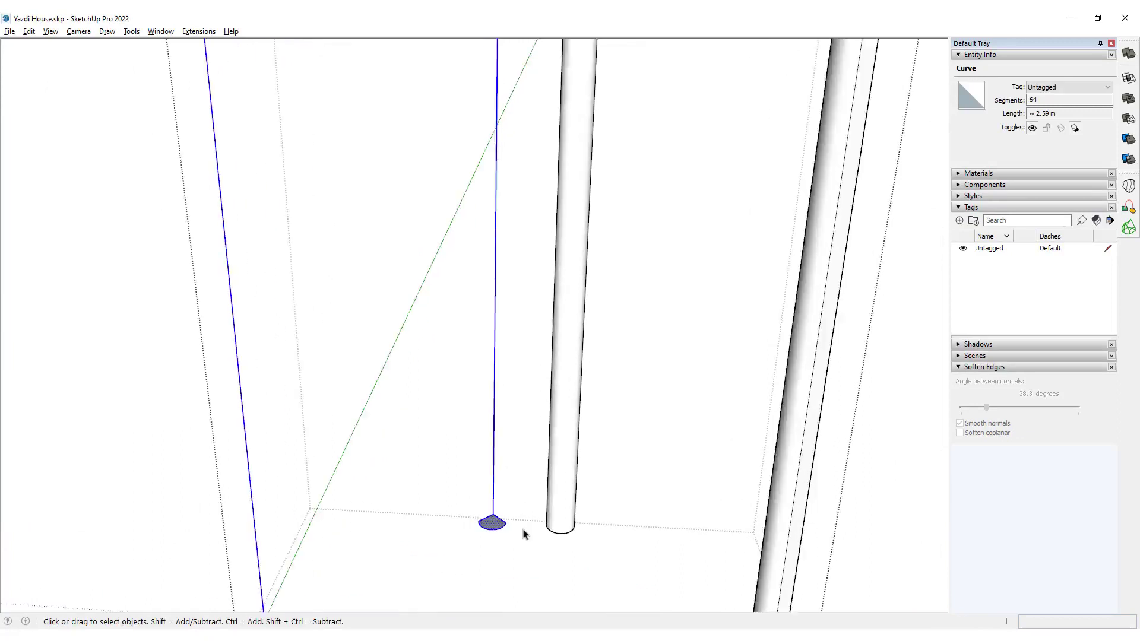
shift+click(473, 527)
shift+click(458, 525)
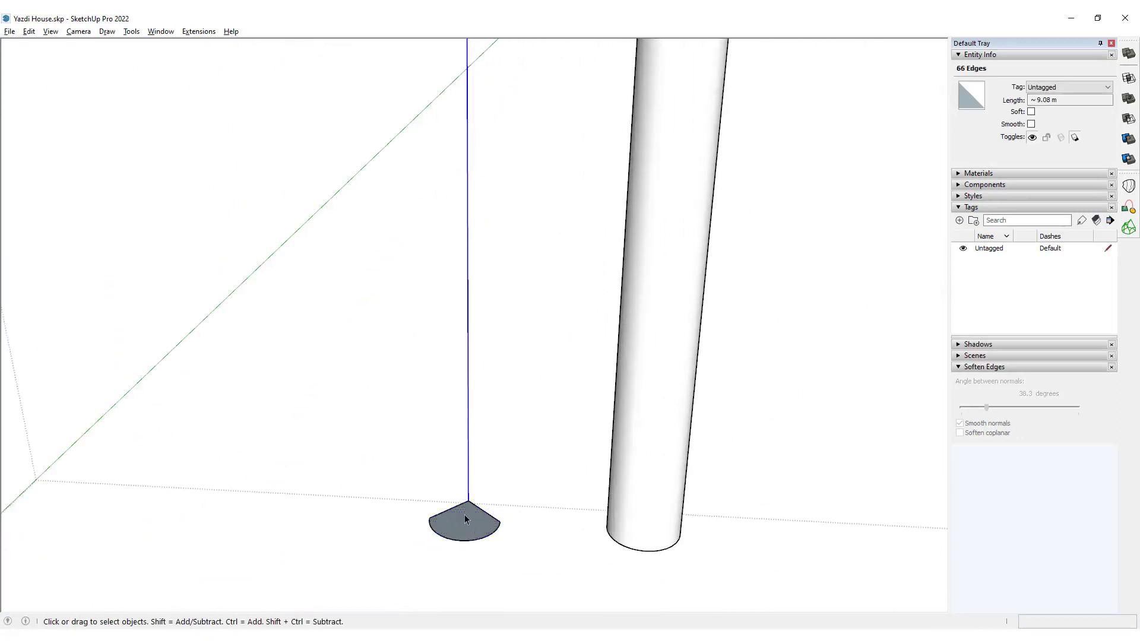
key(shift+f)
click(474, 522)
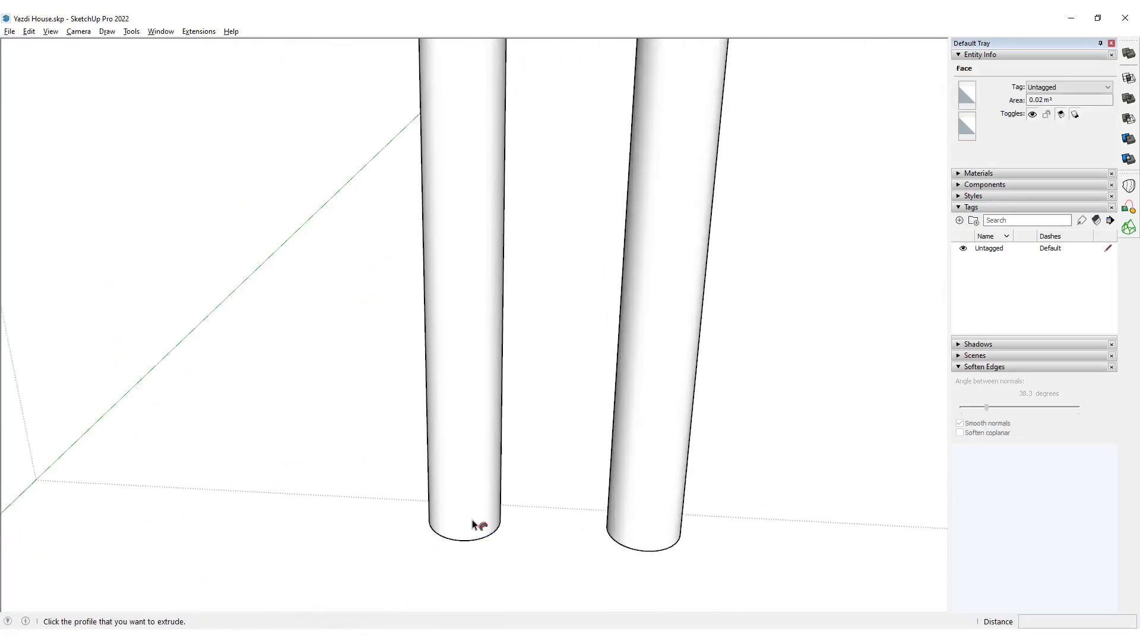
scroll(479, 471, down, 5)
scroll(470, 439, down, 6)
scroll(473, 422, up, 4)
middle_drag(475, 422, 490, 298)
key(space)
Group all geometry of the second swept moulding and check whether each of the two moulding groups is a solid.
scroll(489, 301, up, 3)
triple_click(475, 348)
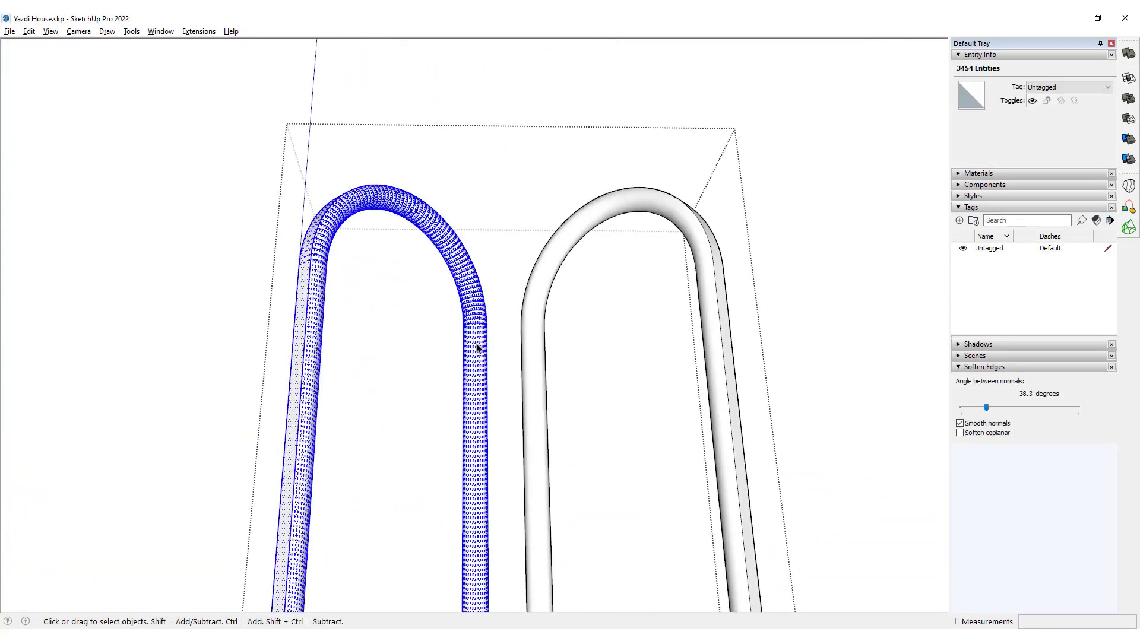
key(ctrl+g)
click(503, 300)
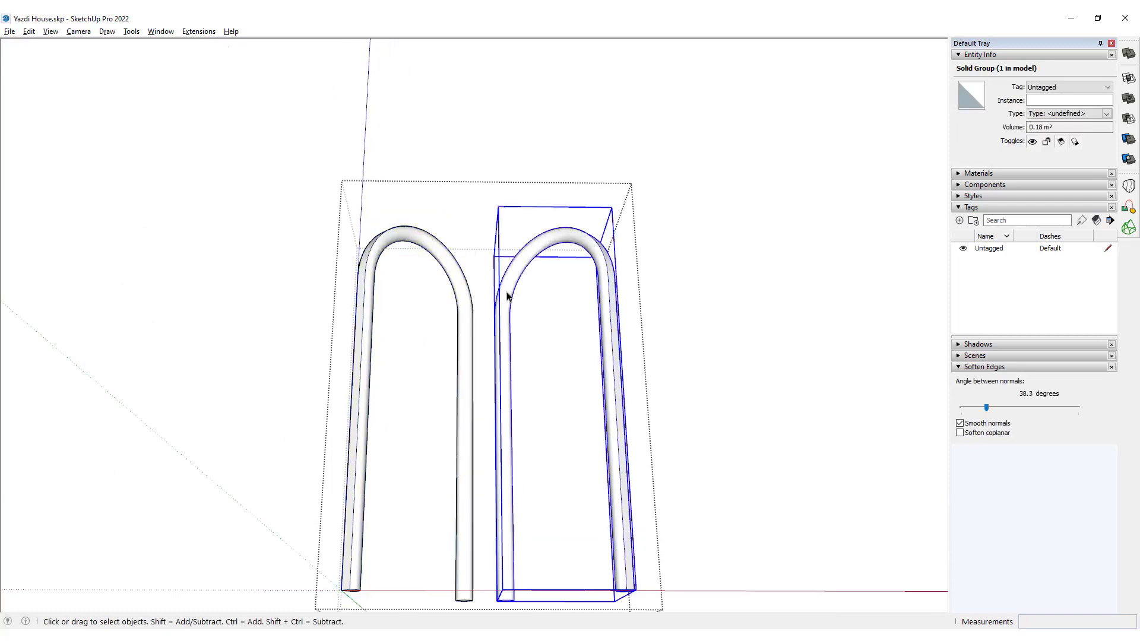
scroll(461, 285, up, 5)
click(463, 277)
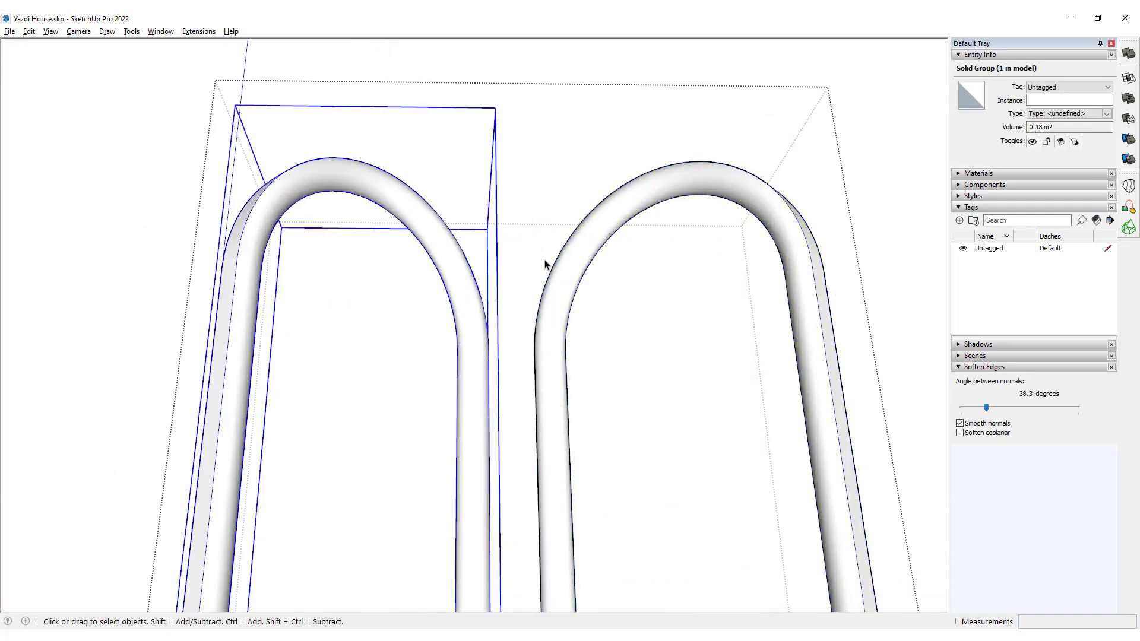
Leave the isolated editing context and examine how the two half-round mouldings sit in the recesses of the vaulted niche.
scroll(563, 271, down, 3)
click(568, 275)
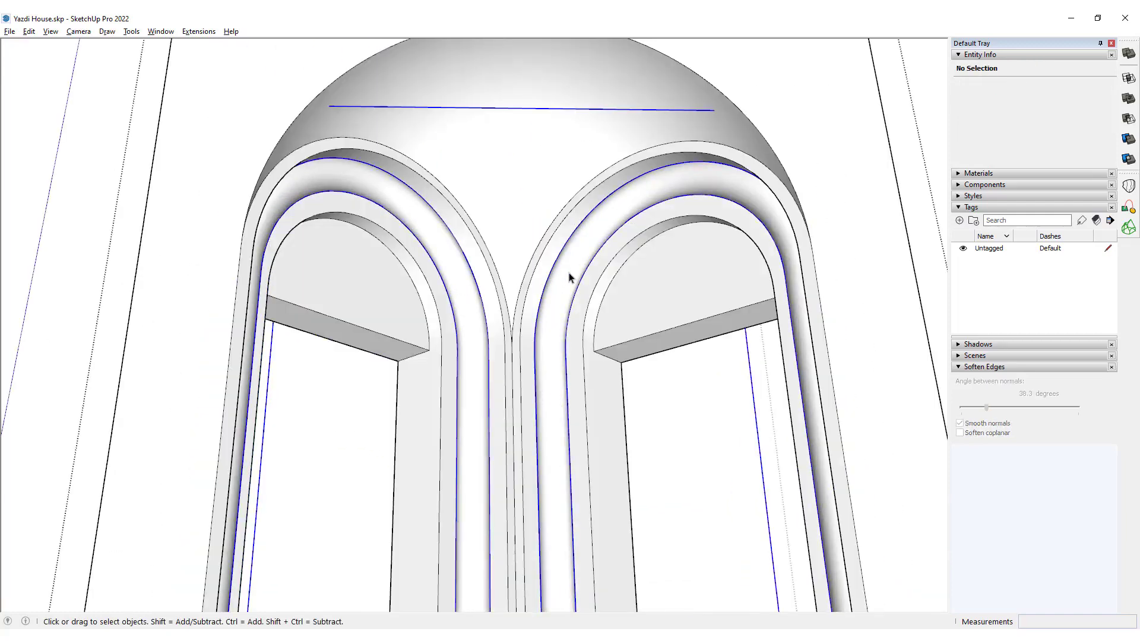
shift+click(567, 243)
middle_drag(547, 279, 469, 332)
click(483, 190)
scroll(498, 146, down, 8)
click(593, 160)
scroll(564, 330, up, 2)
scroll(539, 374, up, 3)
mouse_move(469, 333)
shift+middle_down()
mouse_move(500, 432)
mouse_move(402, 422)
mouse_move(594, 504)
mouse_move(593, 468)
mouse_move(533, 385)
mouse_move(438, 291)
mouse_move(453, 347)
shift+middle_up()
scroll(594, 504, down, 4)
scroll(534, 384, up, 3)
Open the portal body for editing and outline the missing triangle at the top of one bevelled front corner.
double_click(438, 291)
scroll(452, 309, down, 2)
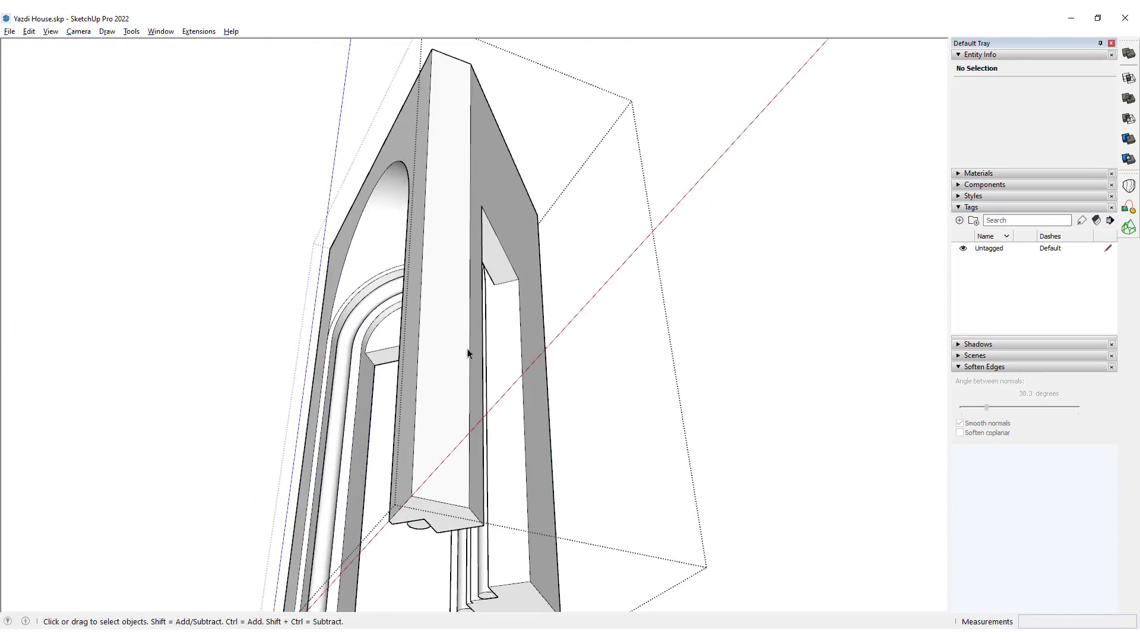
key(l)
click(470, 64)
middle_drag(468, 60, 452, 139)
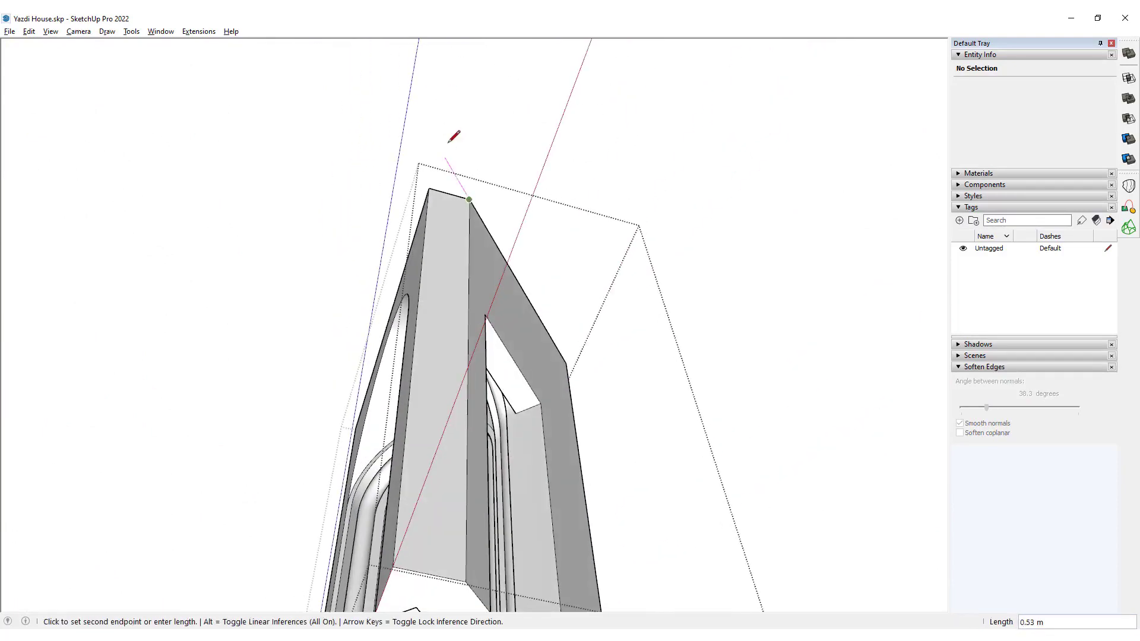
click(422, 209)
click(428, 189)
Extrude the triangle 5.00 m down to the base to square off that corner and erase the leftover seam edge.
key(space)
key(p)
click(446, 189)
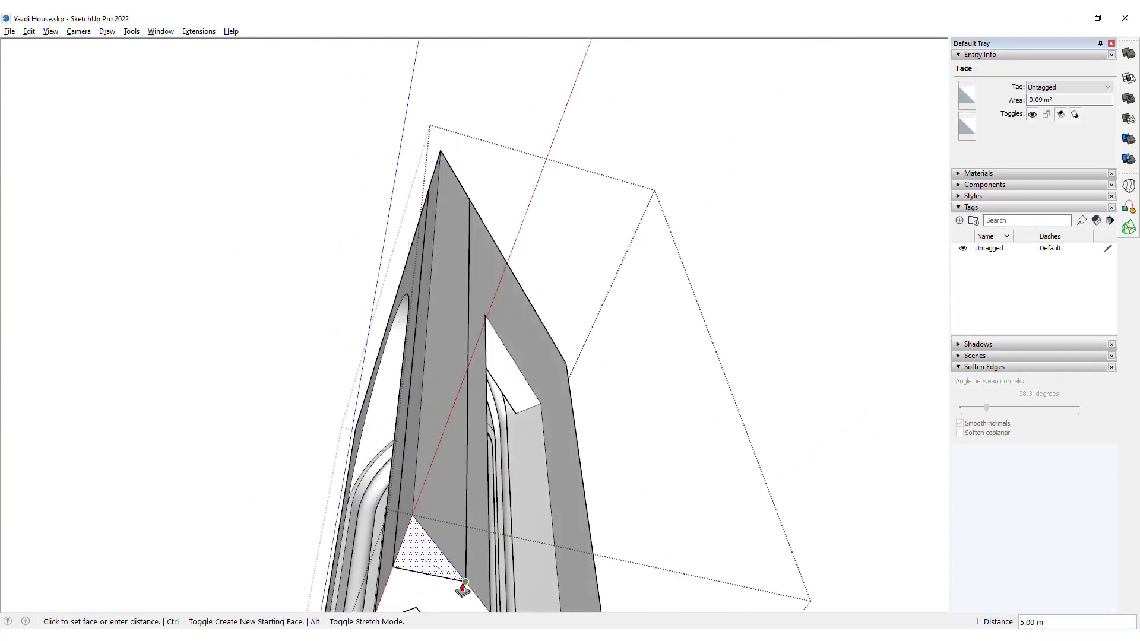
click(465, 582)
key(e)
click(466, 475)
Outline the missing triangle at the top of the opposite bevelled front corner of the portal body.
scroll(466, 463, down, 5)
mouse_move(475, 409)
middle_down()
mouse_move(929, 336)
mouse_move(611, 425)
middle_up()
scroll(447, 254, up, 5)
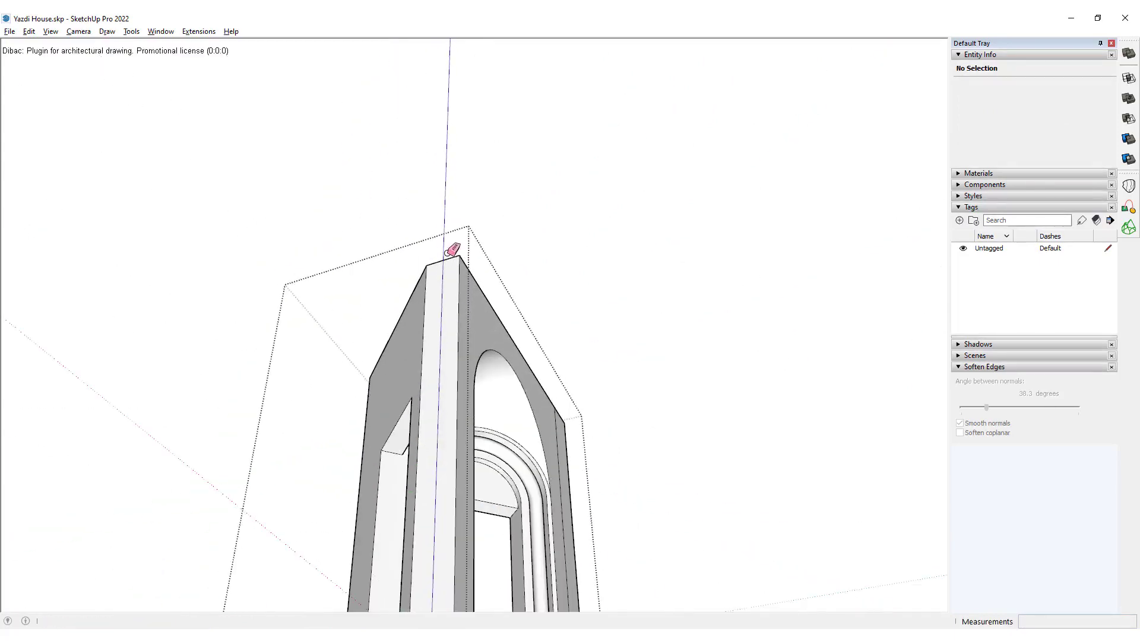
key(l)
click(427, 266)
scroll(446, 239, up, 2)
click(445, 225)
click(466, 260)
key(space)
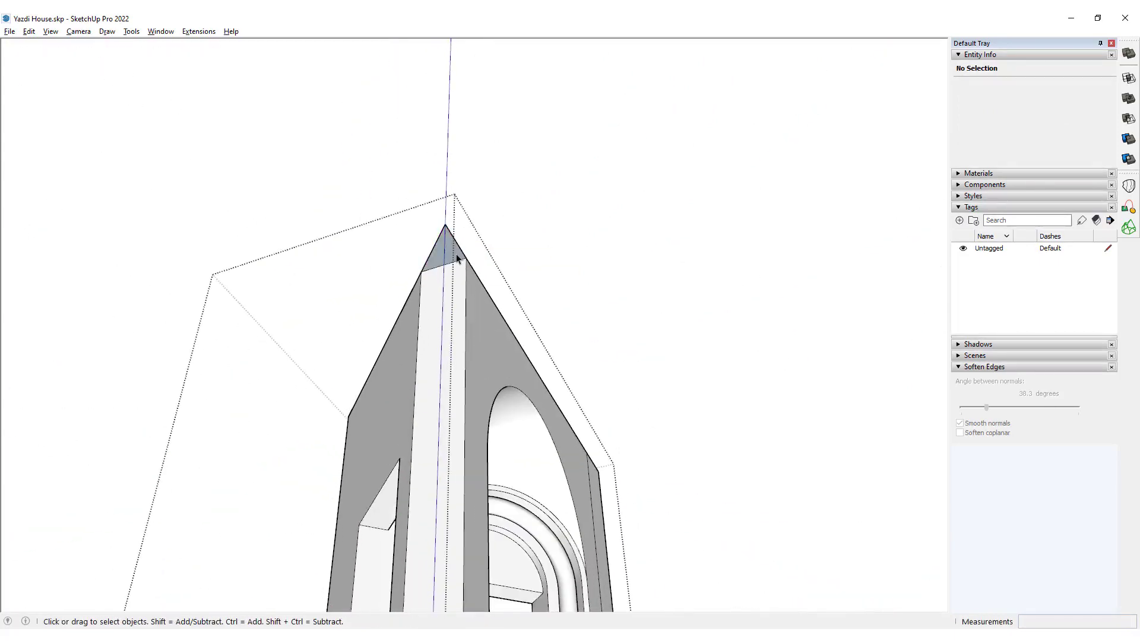
Extrude the second corner triangle down to the portal's base to square off the opposite corner.
key(p)
click(454, 255)
scroll(453, 285, down, 5)
scroll(460, 474, up, 6)
click(479, 453)
key(space)
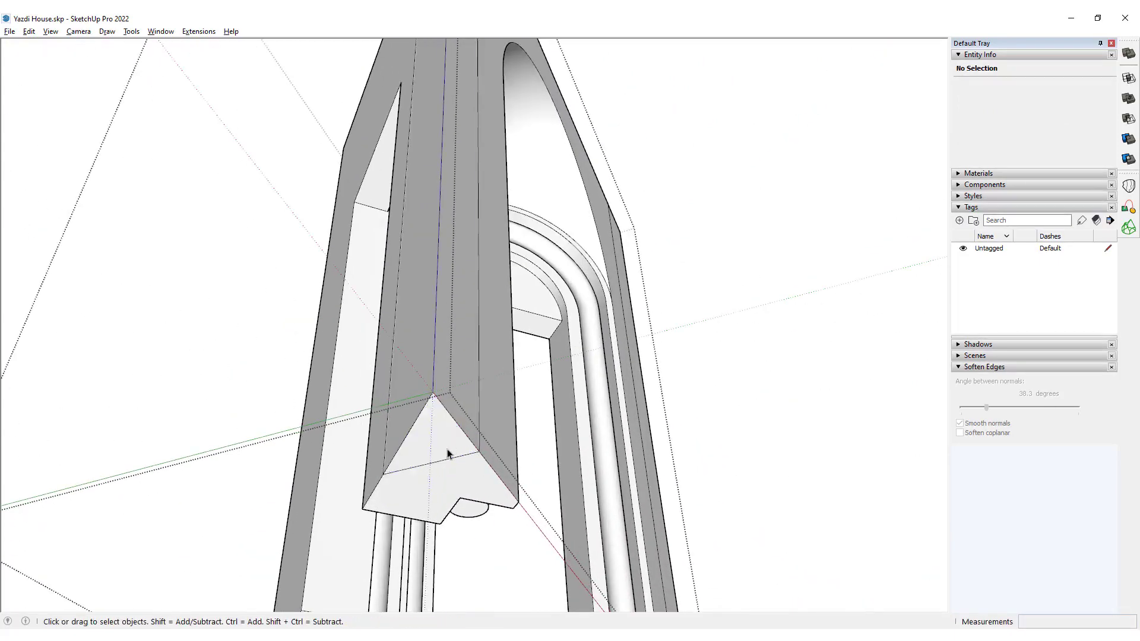
Select all geometry of the portal body and remove its redundant edges with CleanUp³.
scroll(449, 336, down, 5)
middle_drag(450, 336, 320, 362)
triple_click(532, 306)
key(shift+c)
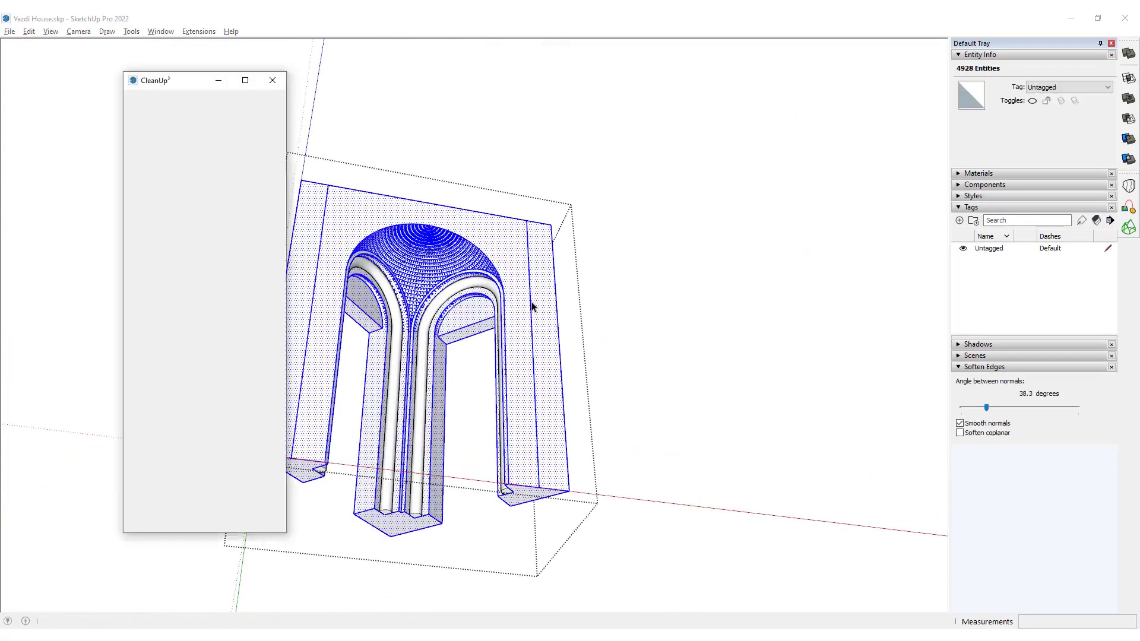
click(709, 391)
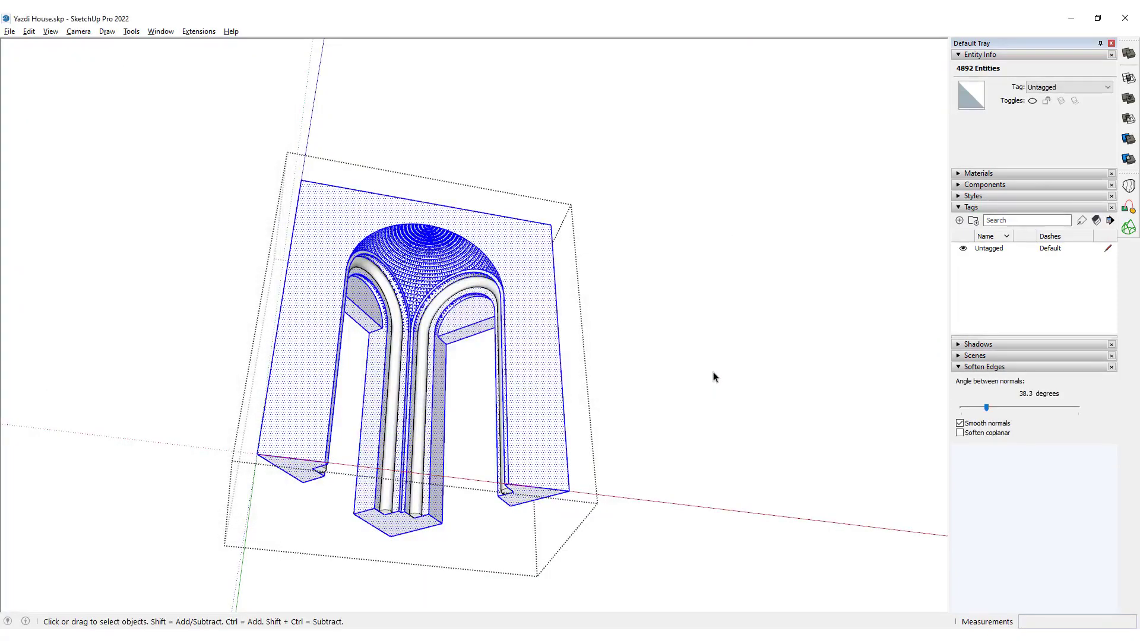
Leave the portal body's editing context and explode its group into loose geometry.
middle_drag(634, 299, 537, 227)
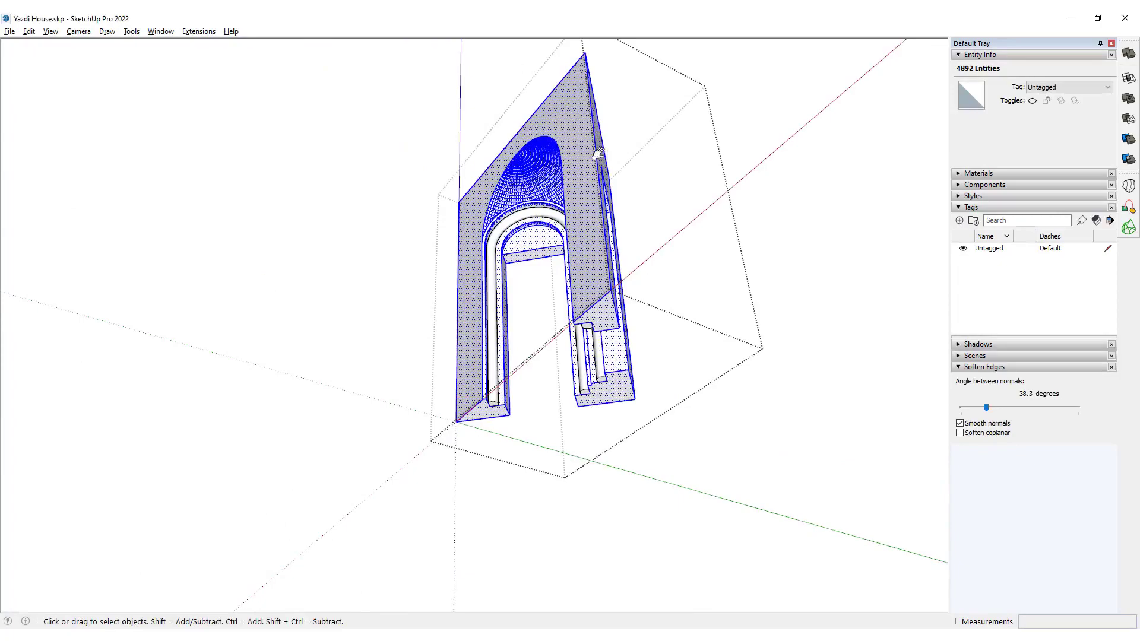
middle_drag(597, 153, 546, 373)
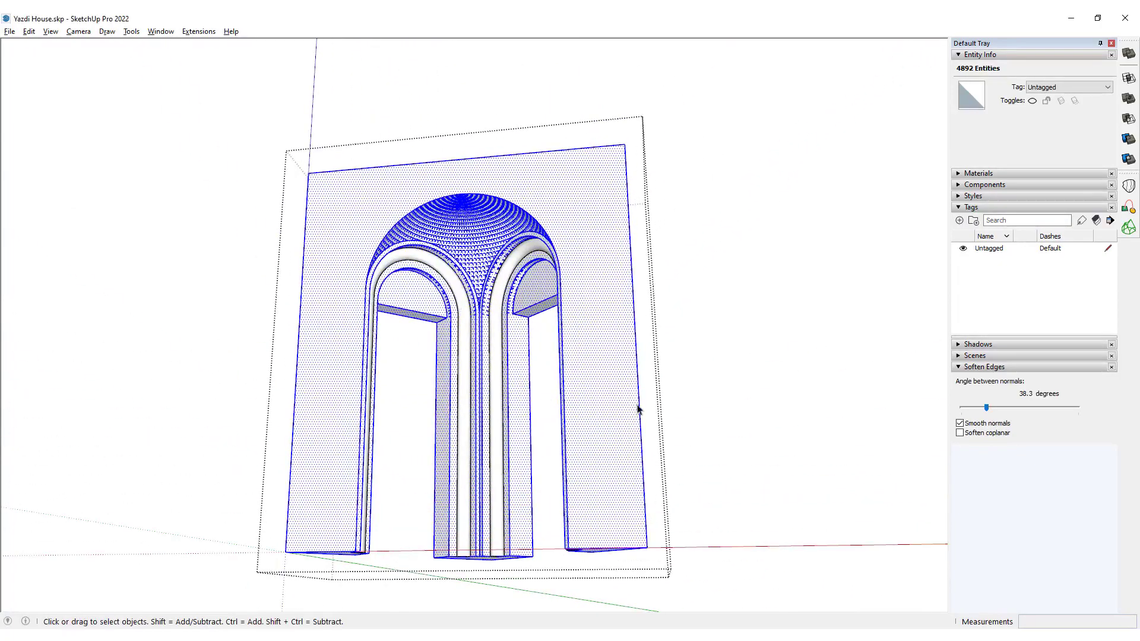
click(736, 355)
middle_drag(631, 445, 593, 310)
click(577, 262)
Draw a chamfer line about 0.31 m long under one front leg, from the front edge's midpoint to its outer side edge.
scroll(593, 313, up, 4)
key(l)
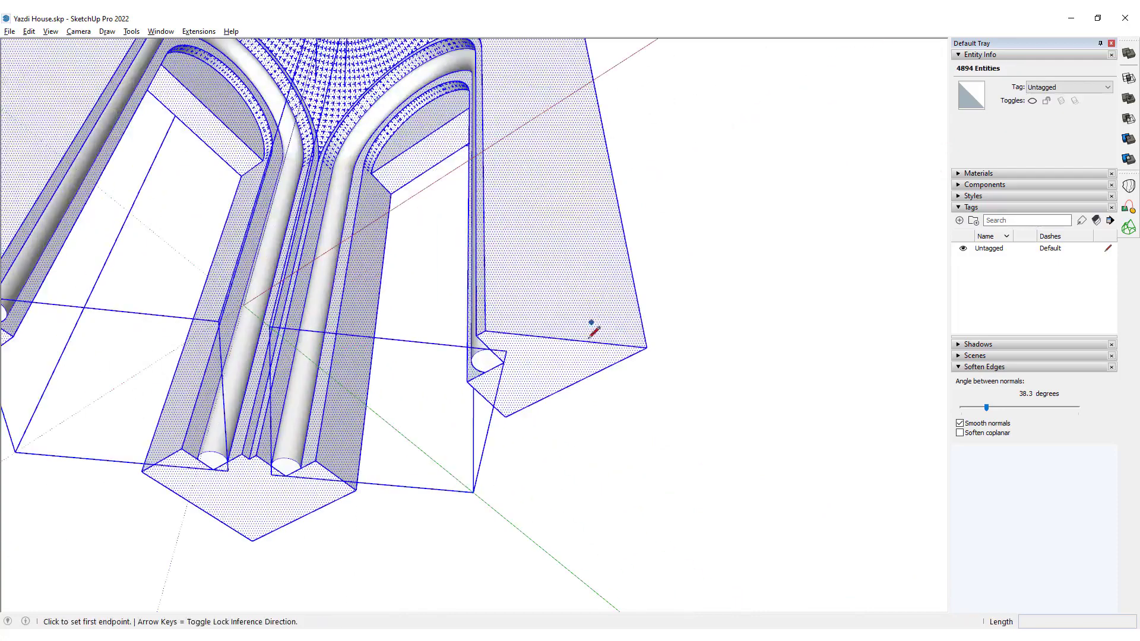
click(567, 339)
middle_drag(571, 336, 597, 331)
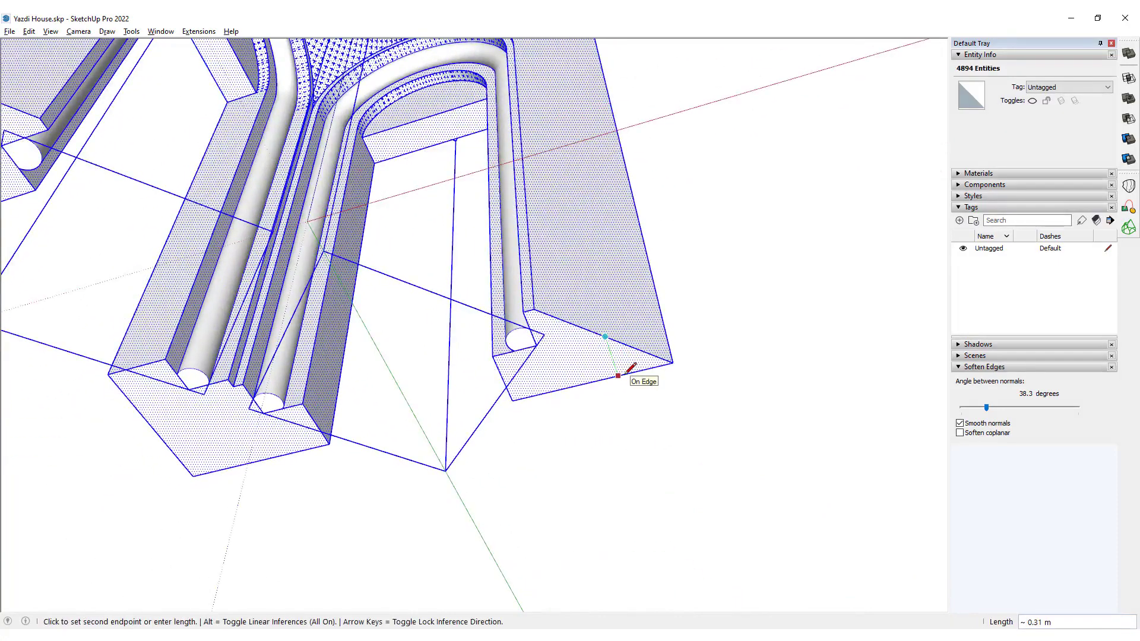
click(618, 376)
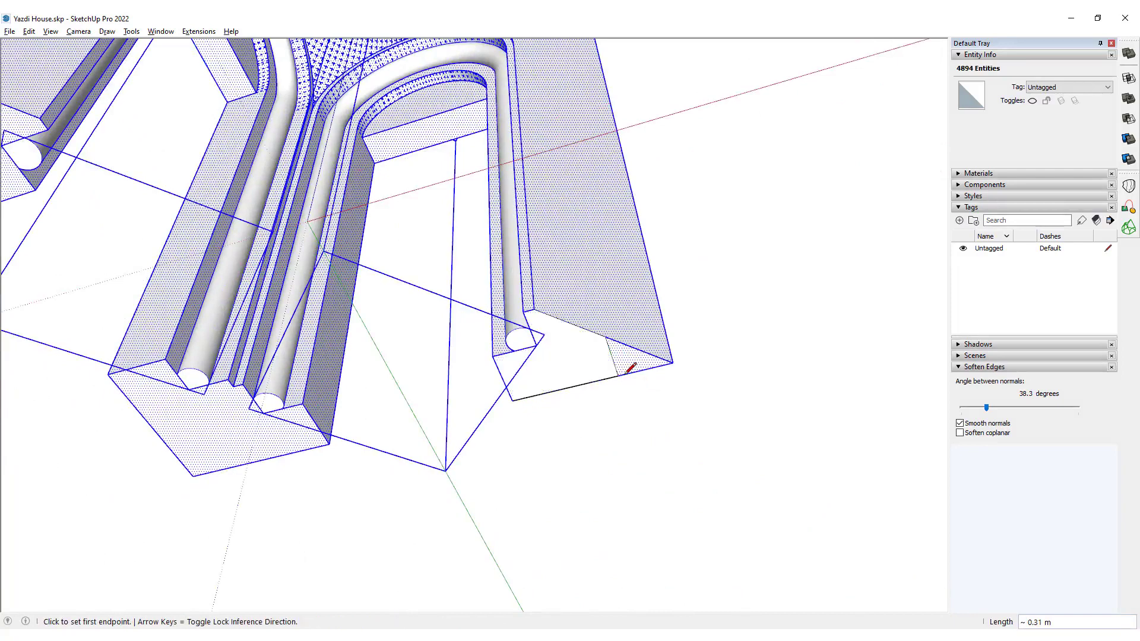
Push the triangular corner face 5.00 m up through the portal's full height to cut the first chamfer.
key(p)
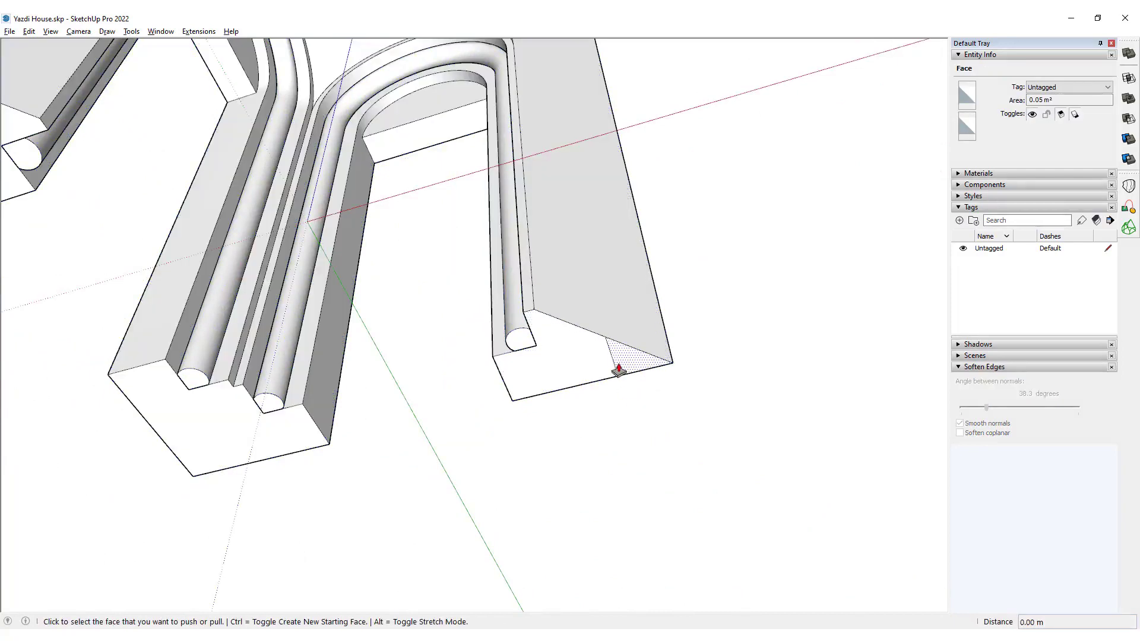
middle_drag(619, 369, 562, 369)
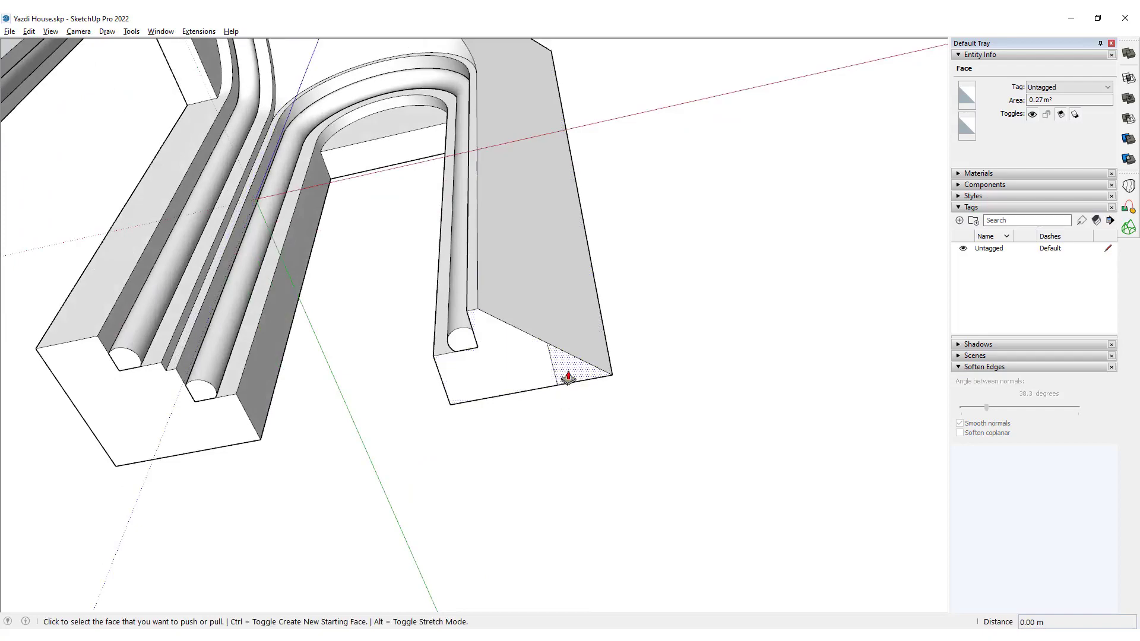
click(568, 378)
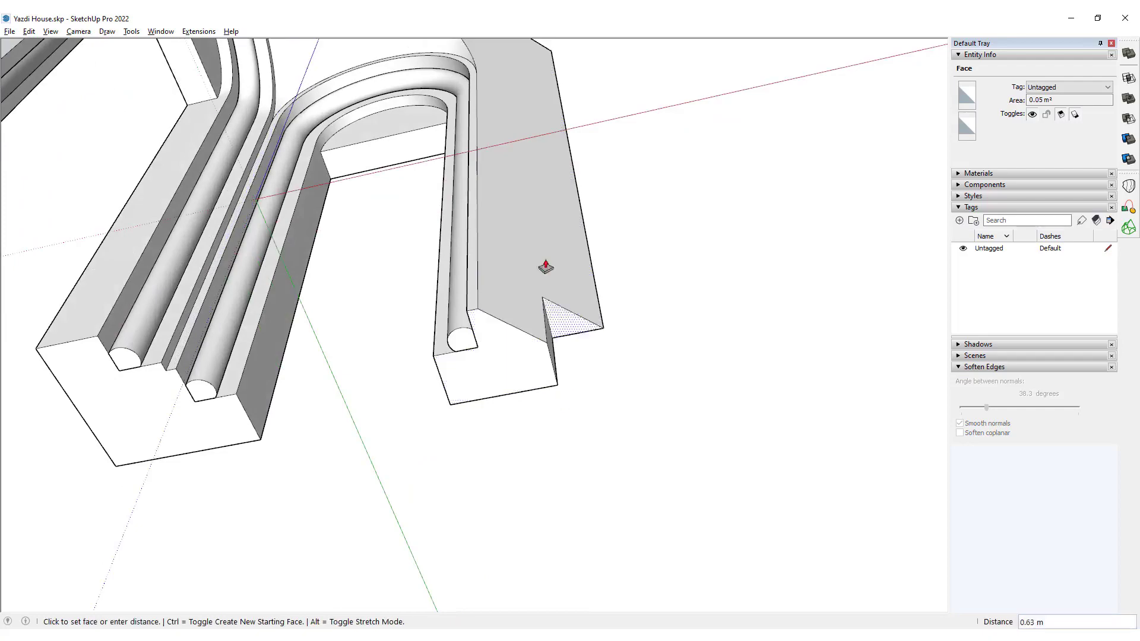
click(547, 51)
Draw a matching chamfer line about 0.31 m long under the other front leg, starting from its front edge's midpoint.
scroll(570, 320, down, 5)
middle_drag(552, 315, 420, 270)
key(l)
scroll(434, 274, up, 3)
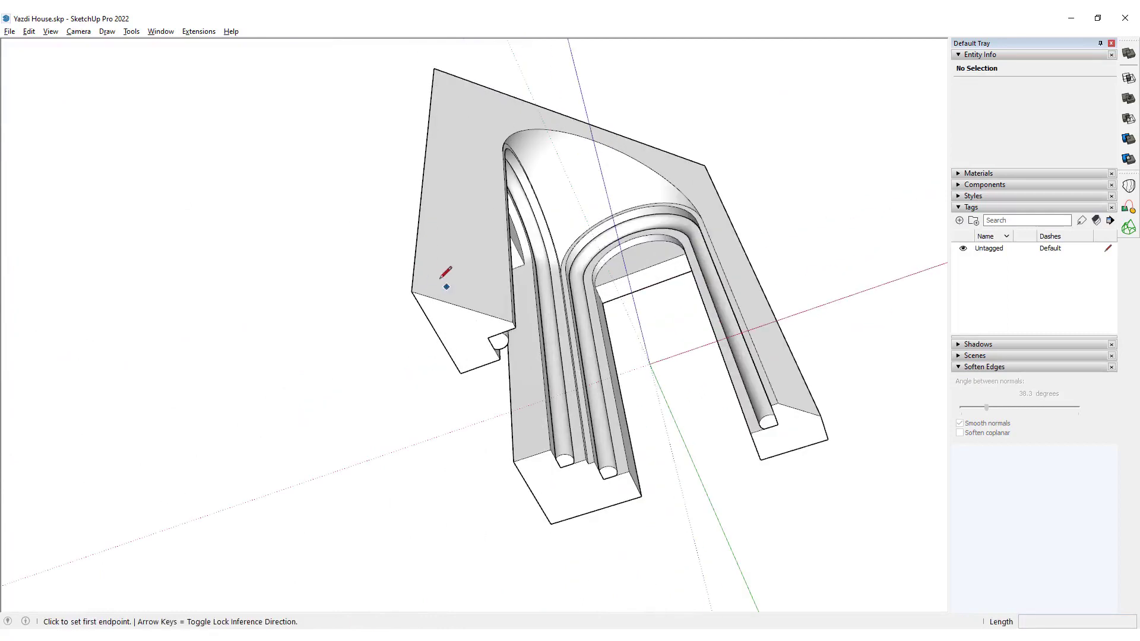
click(462, 307)
click(428, 320)
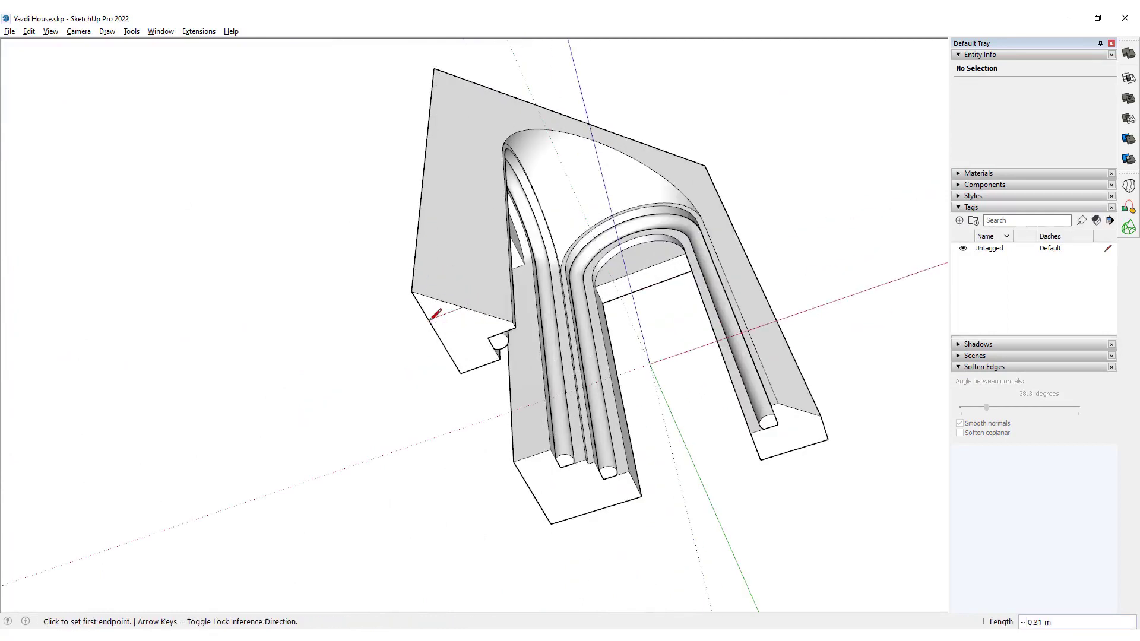
Push the second triangular corner face 5.00 m through the full height to chamfer the other front corner.
key(space)
key(p)
click(445, 310)
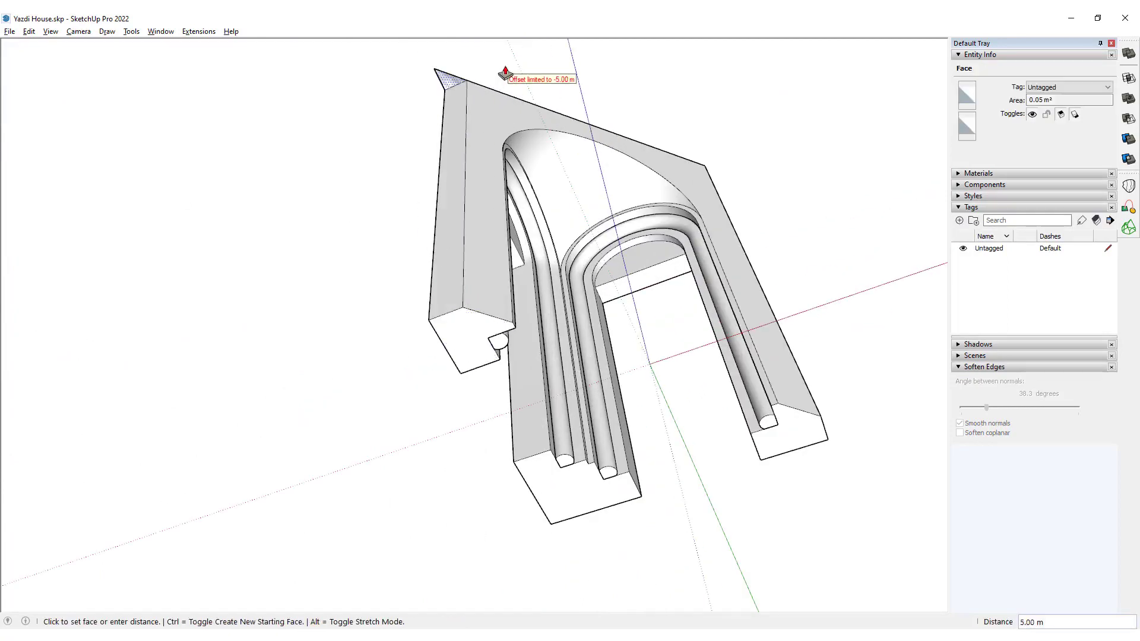
click(506, 74)
key(space)
Examine the two chamfered front corners and the bases of the portal legs from the front and from below.
scroll(572, 256, down, 3)
middle_drag(564, 261, 493, 483)
click(494, 484)
scroll(507, 392, up, 4)
scroll(507, 391, down, 5)
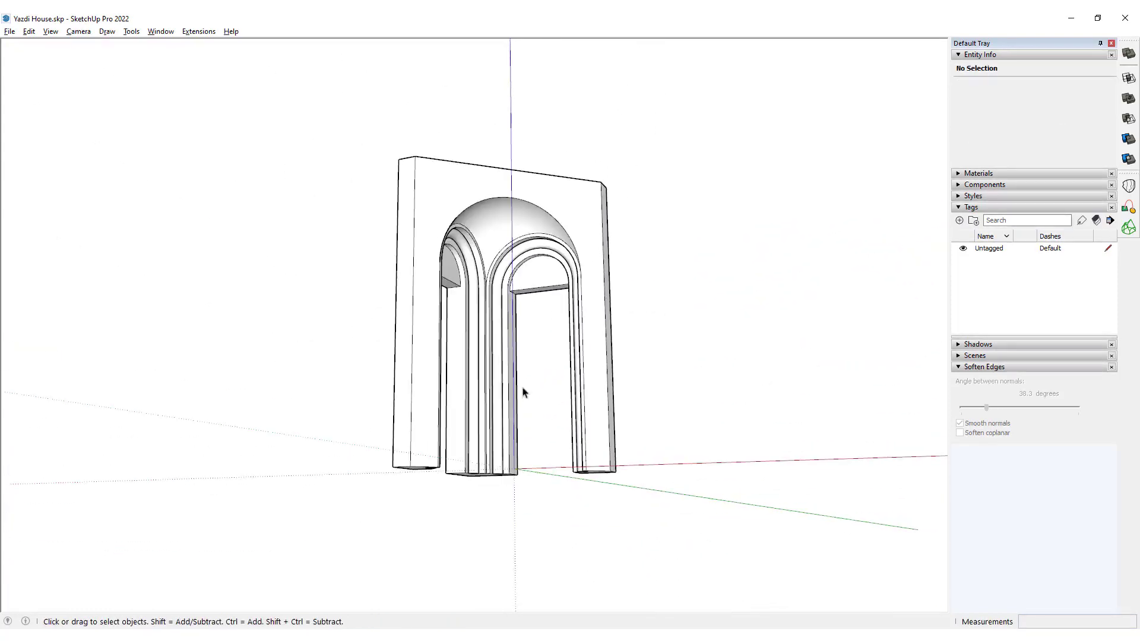
middle_drag(523, 391, 529, 194)
scroll(546, 493, up, 4)
middle_drag(547, 493, 445, 466)
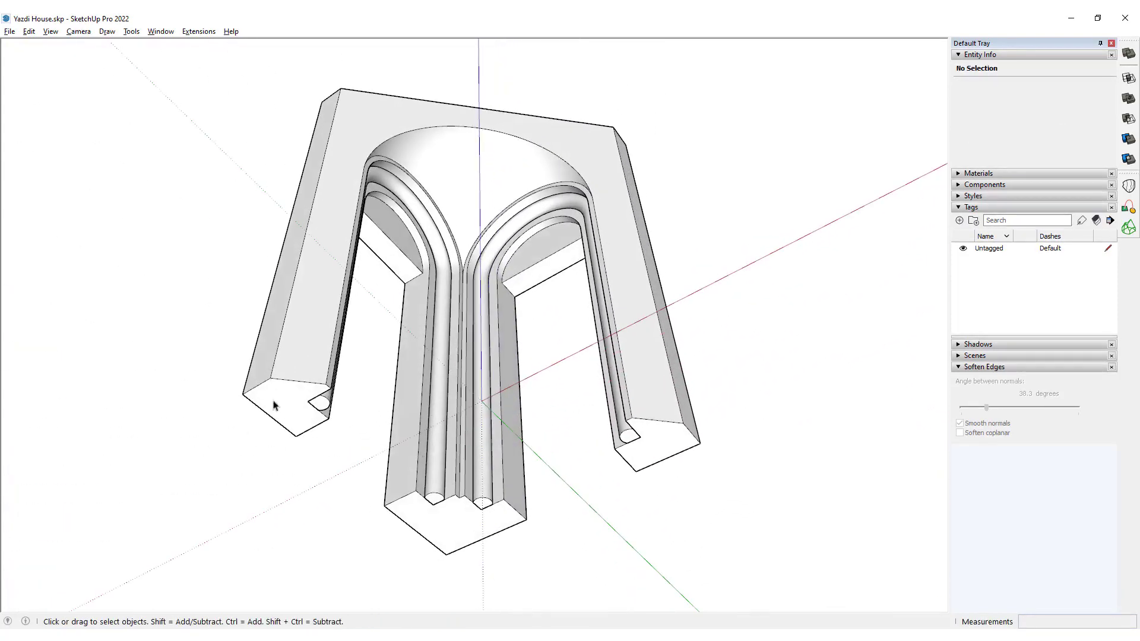
middle_drag(487, 302, 271, 383)
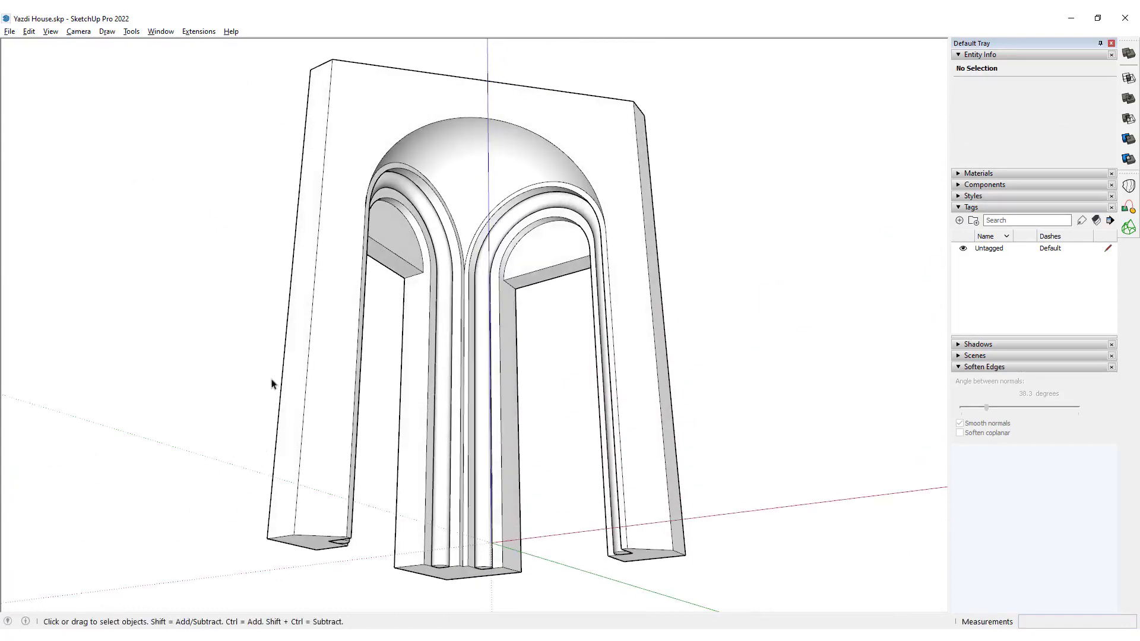
middle_drag(585, 299, 482, 574)
middle_drag(625, 444, 366, 533)
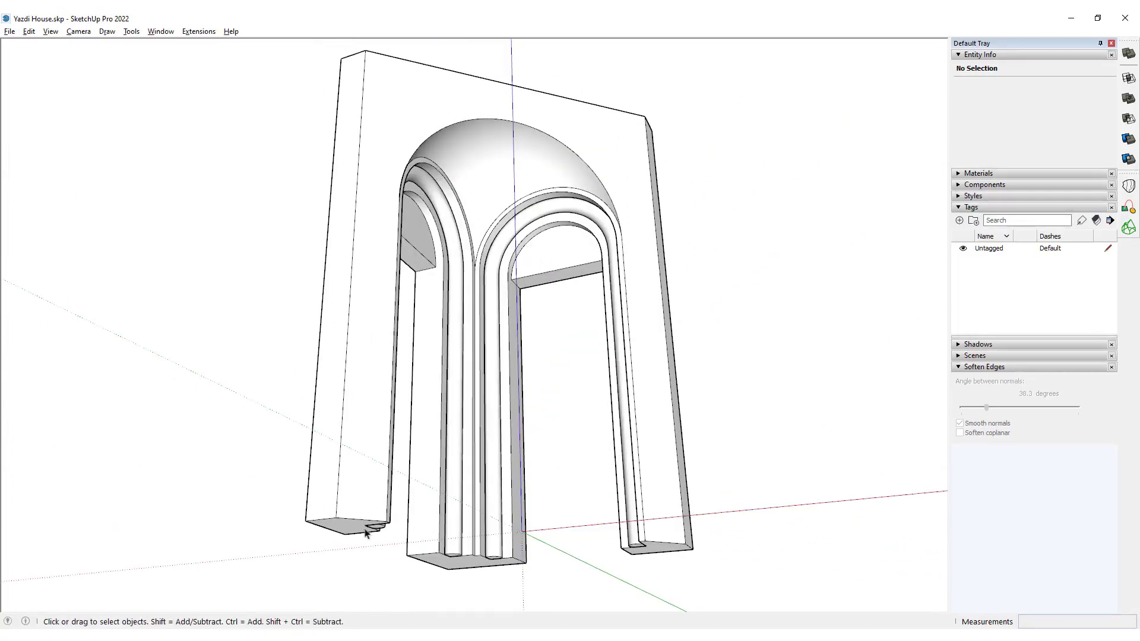
middle_drag(607, 478, 593, 368)
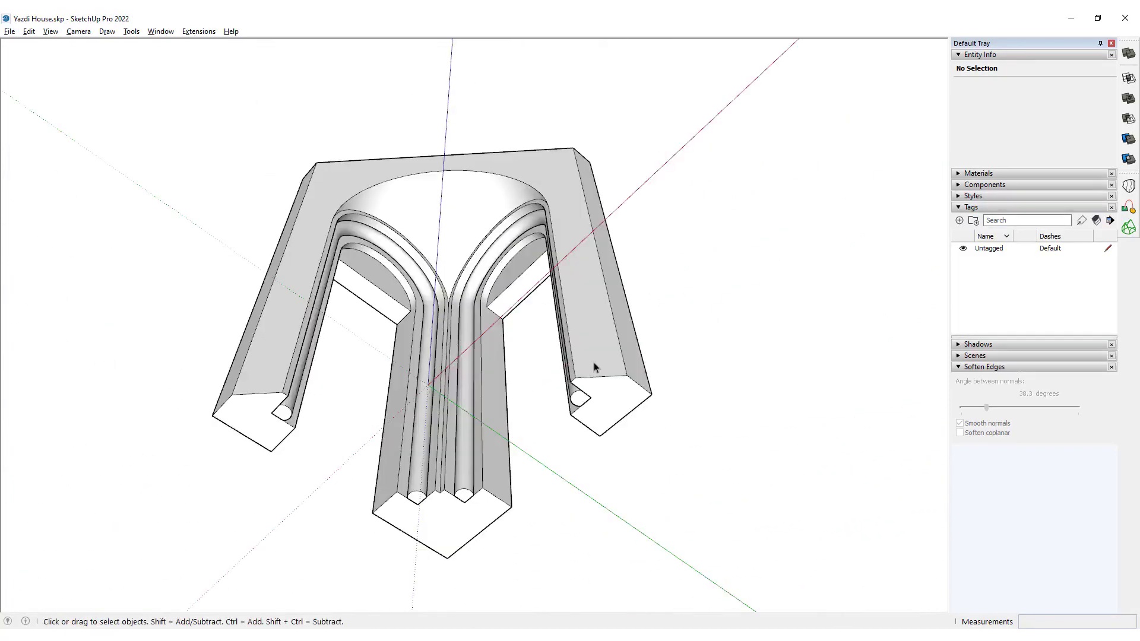
Try to place a guide 0.3 m up the front face, parallel to the leg's front base edge.
key(l)
scroll(595, 364, up, 2)
click(632, 375)
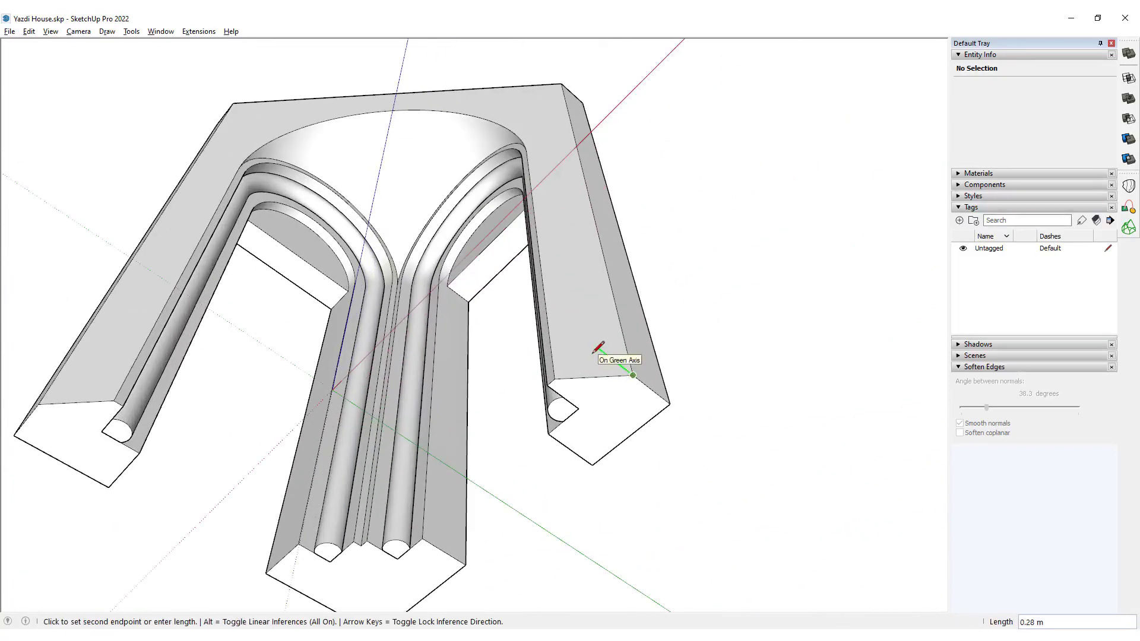
key(t)
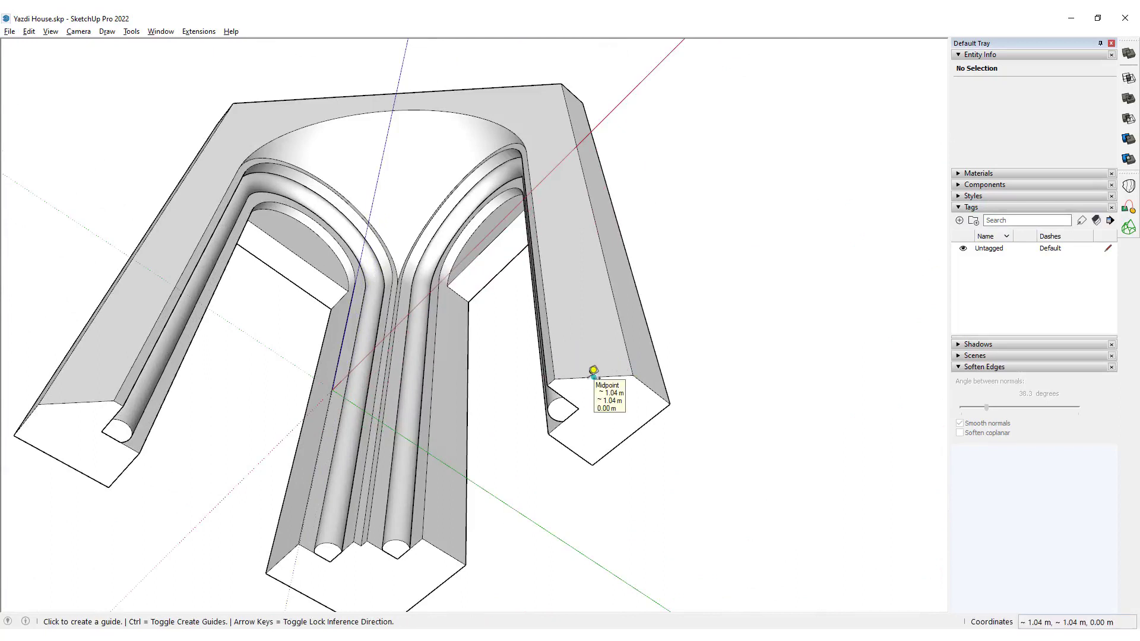
click(593, 375)
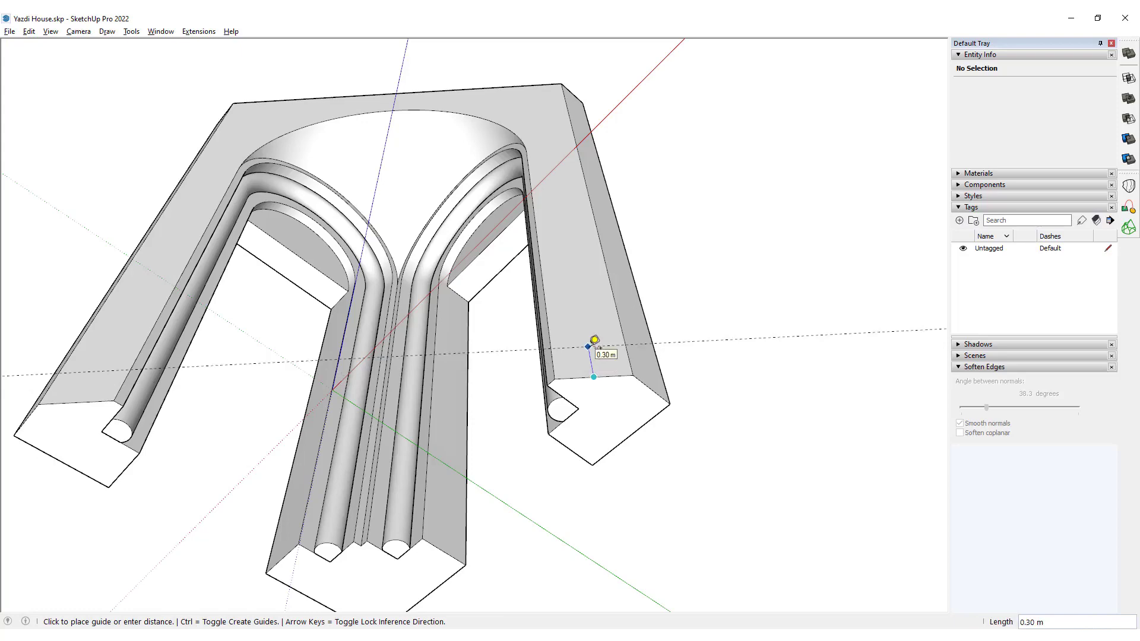
text(.3)
key(Return)
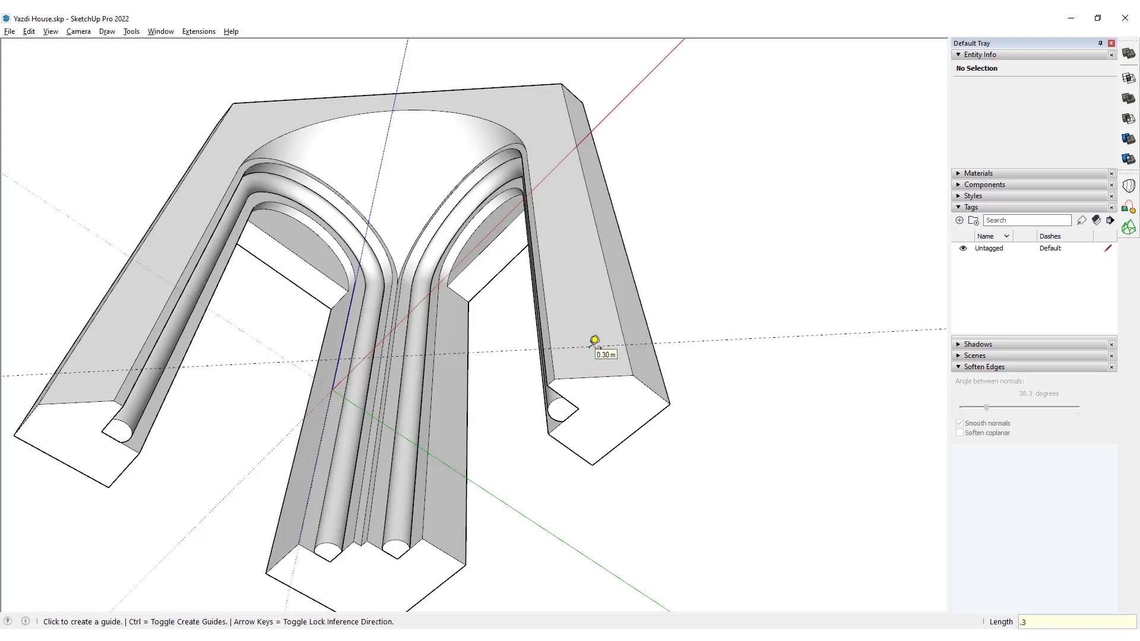
Place a guide line 0.3 m in front of the portal at base level, parallel to its front edge.
middle_drag(594, 340, 692, 459)
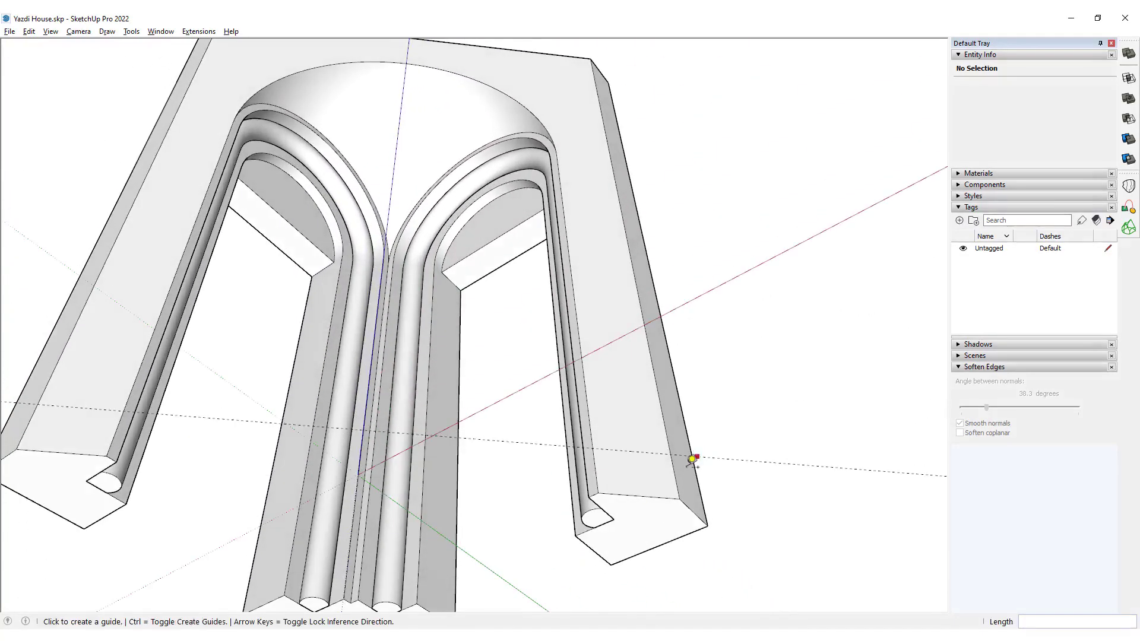
click(627, 495)
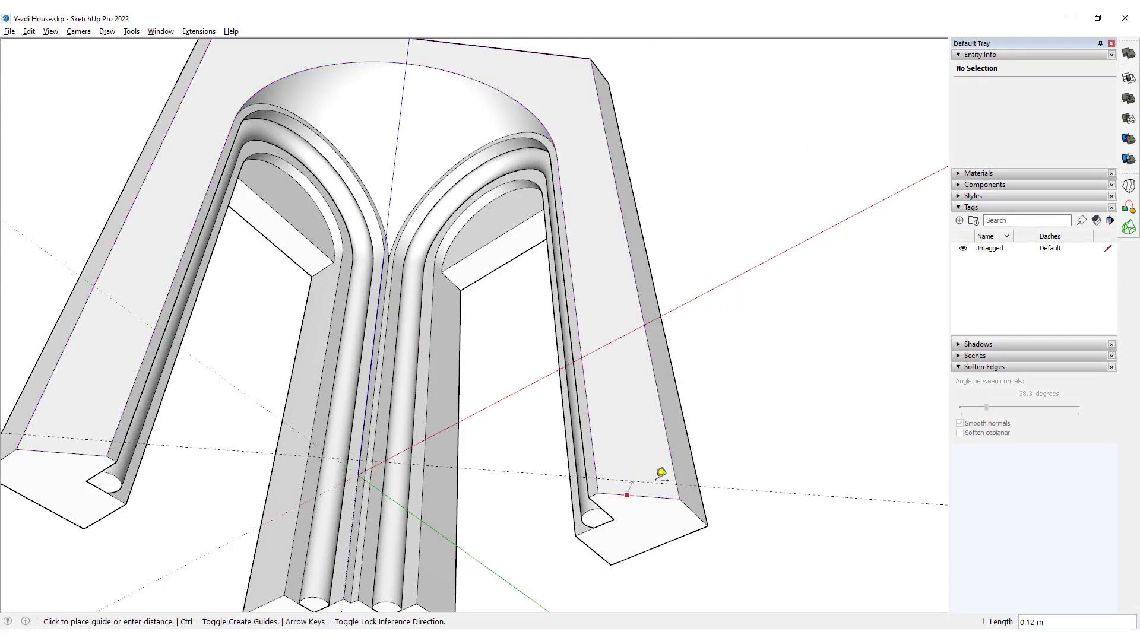
middle_drag(656, 465, 796, 457)
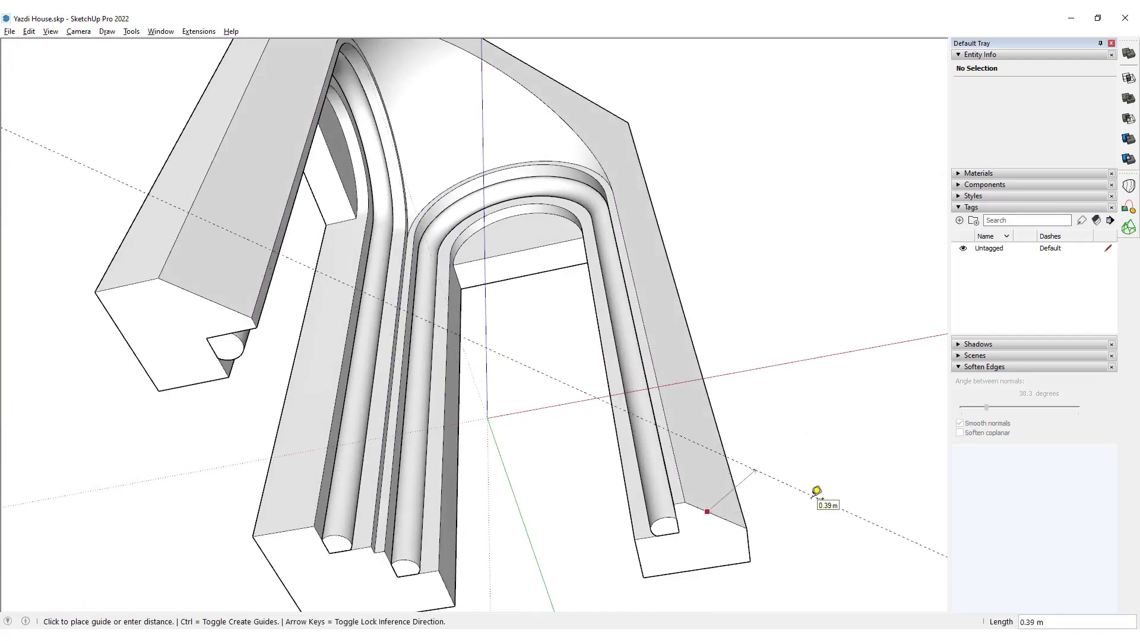
text(.3)
key(Return)
Draw an edge about 0.42 m long from one leg's front corner to the guide line, along the green axis.
key(l)
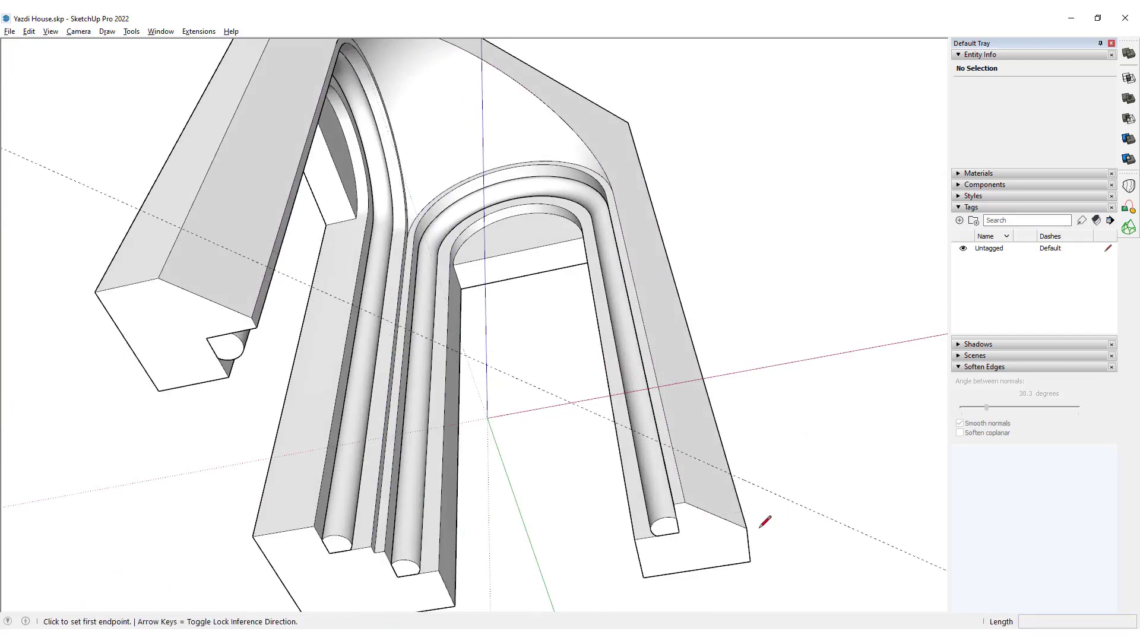
click(746, 527)
middle_drag(746, 525, 639, 390)
scroll(700, 310, up, 2)
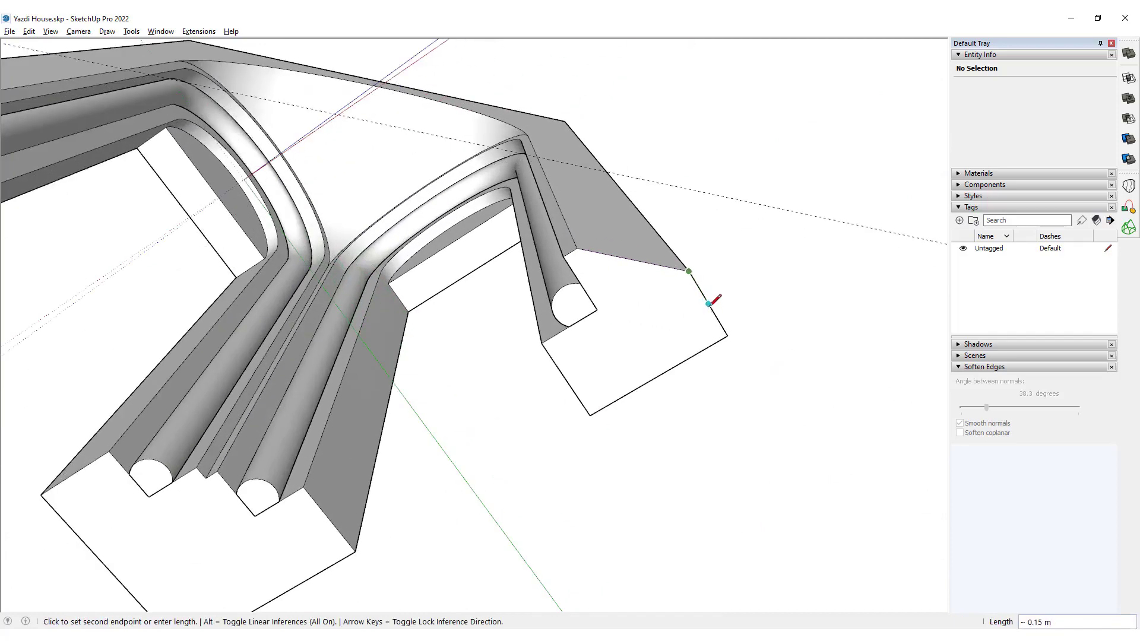
middle_drag(703, 291, 600, 491)
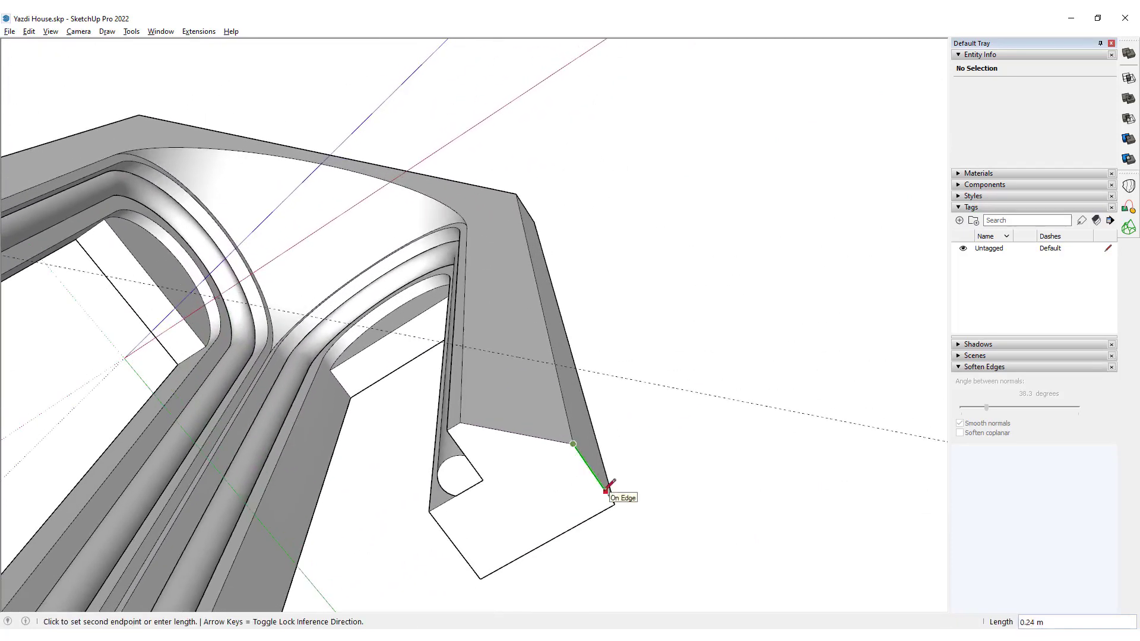
click(535, 360)
Continue the outline along the guide, return to the other leg's front corner and close it across the portal's front base.
scroll(535, 359, down, 3)
middle_drag(441, 367, 490, 394)
scroll(480, 393, up, 3)
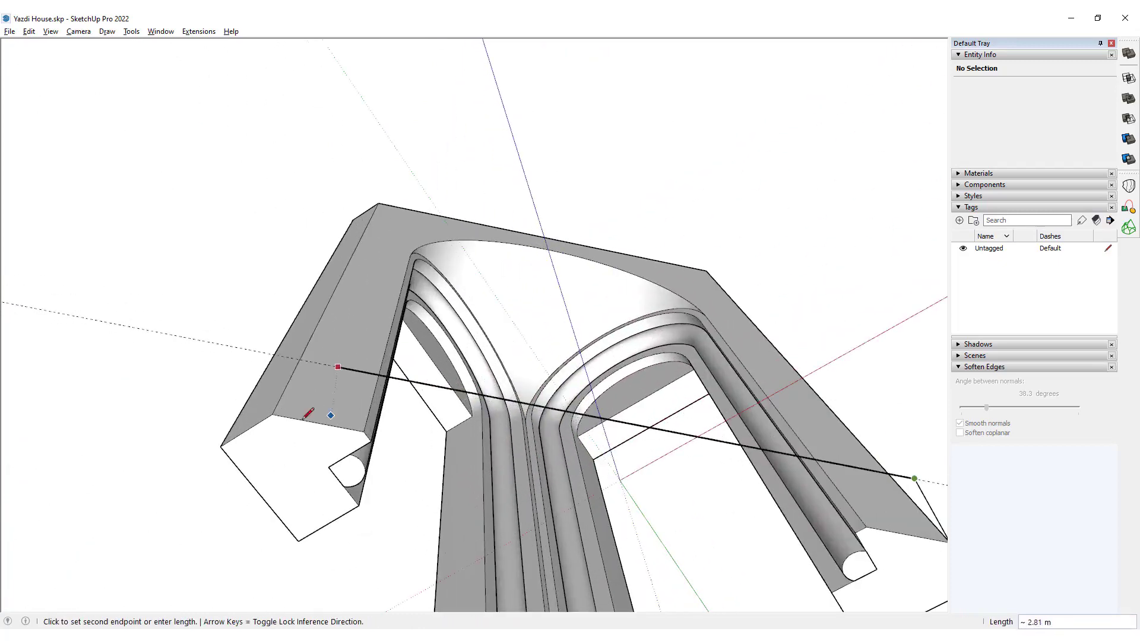
click(273, 415)
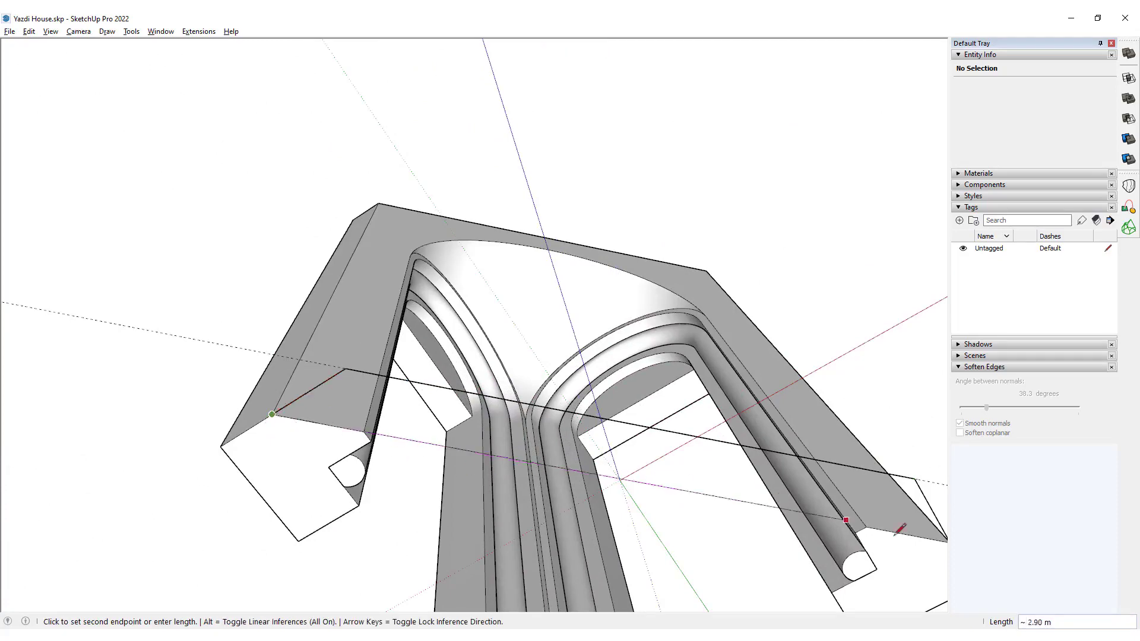
shift+middle_drag(865, 534, 839, 500)
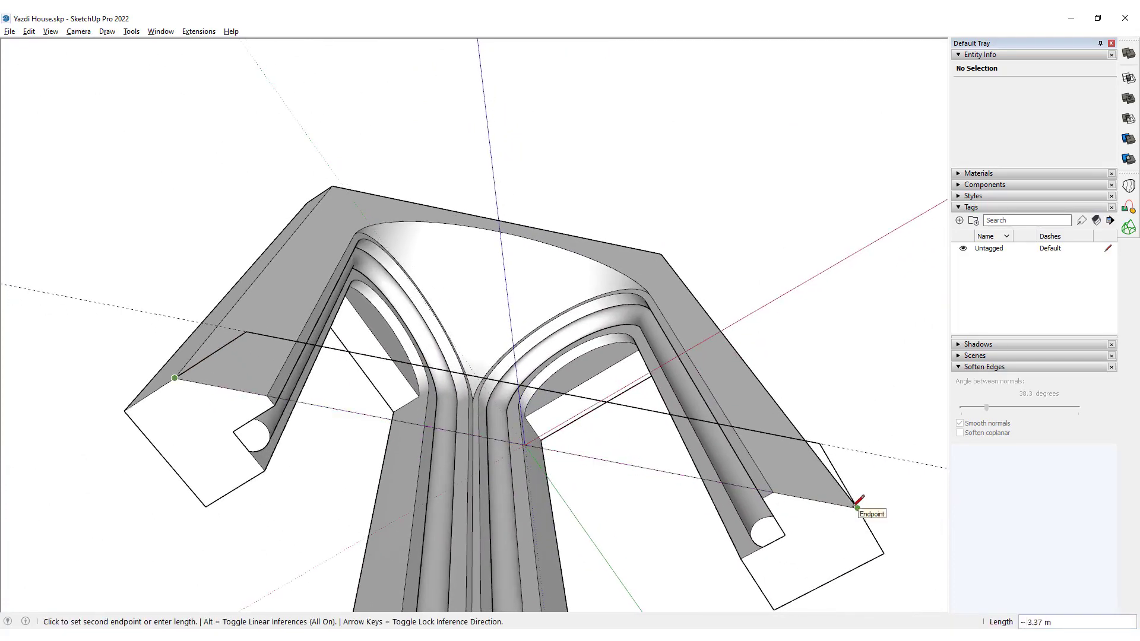
click(857, 507)
key(space)
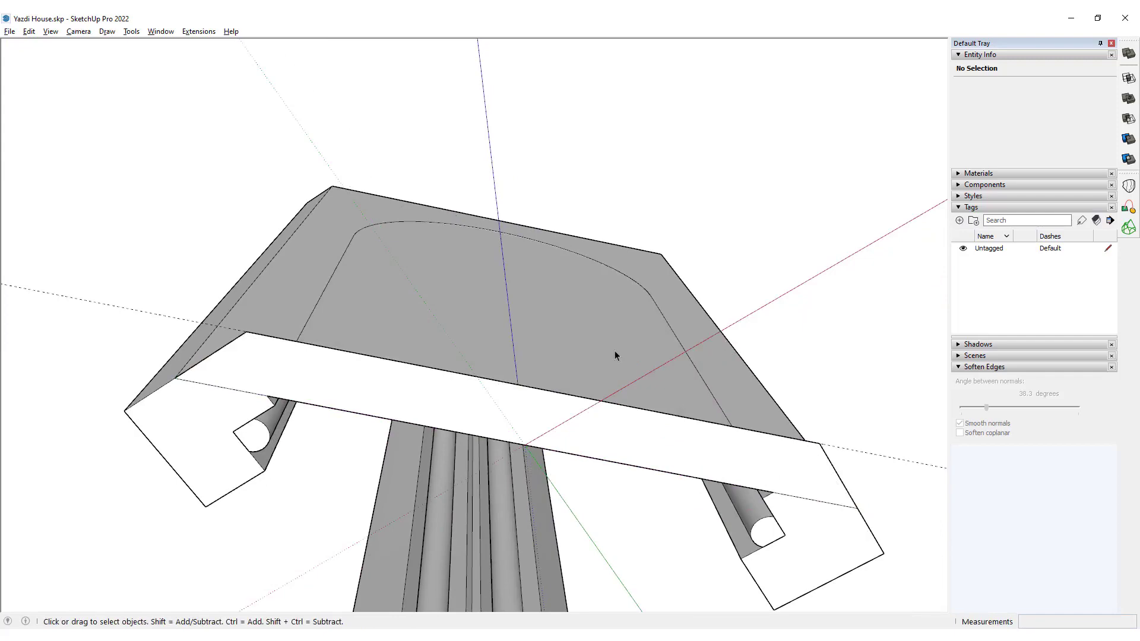
Delete the face covering the portal's front opening and group the portal geometry, leaving the new base strip out.
click(615, 354)
key(Delete)
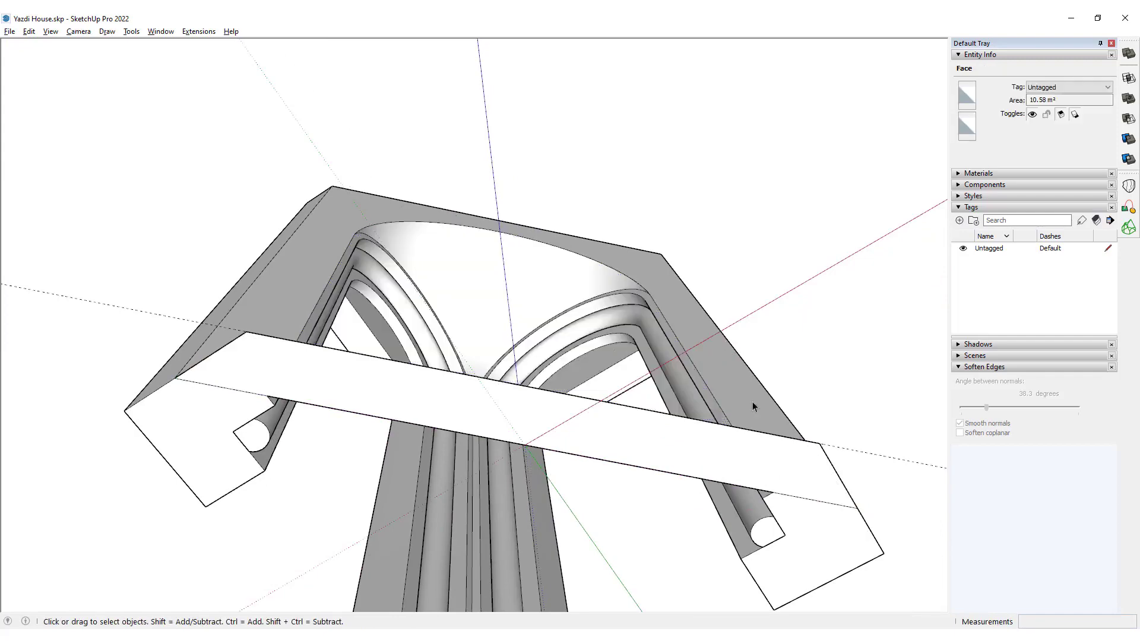
triple_click(752, 404)
ctrl+shift+double_click(693, 449)
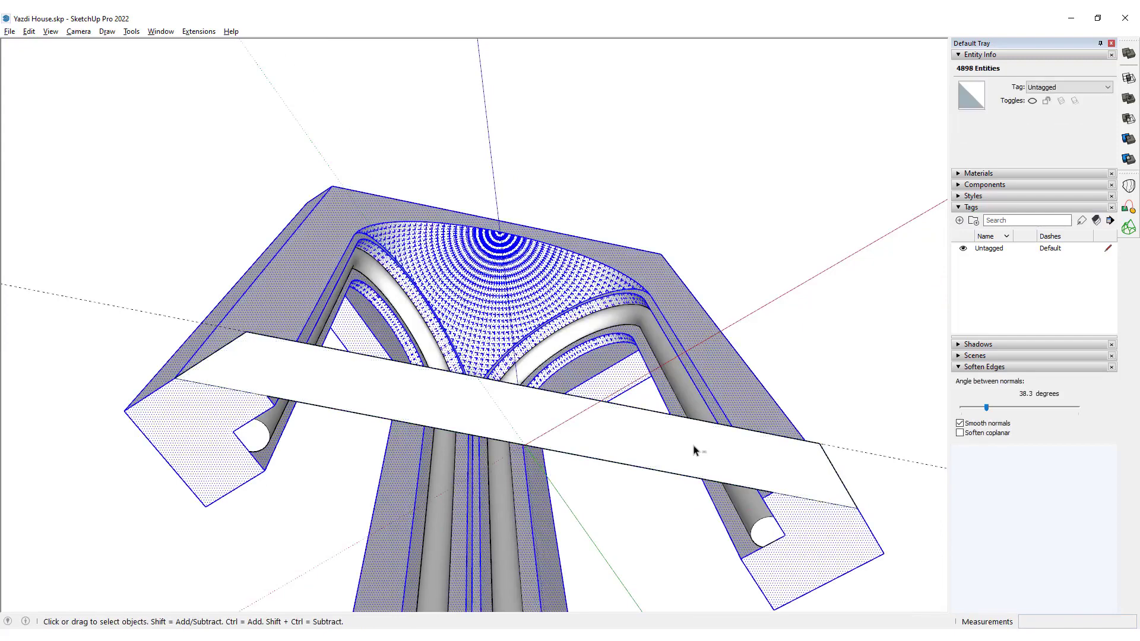
key(ctrl+g)
scroll(694, 449, down, 3)
middle_drag(694, 449, 429, 105)
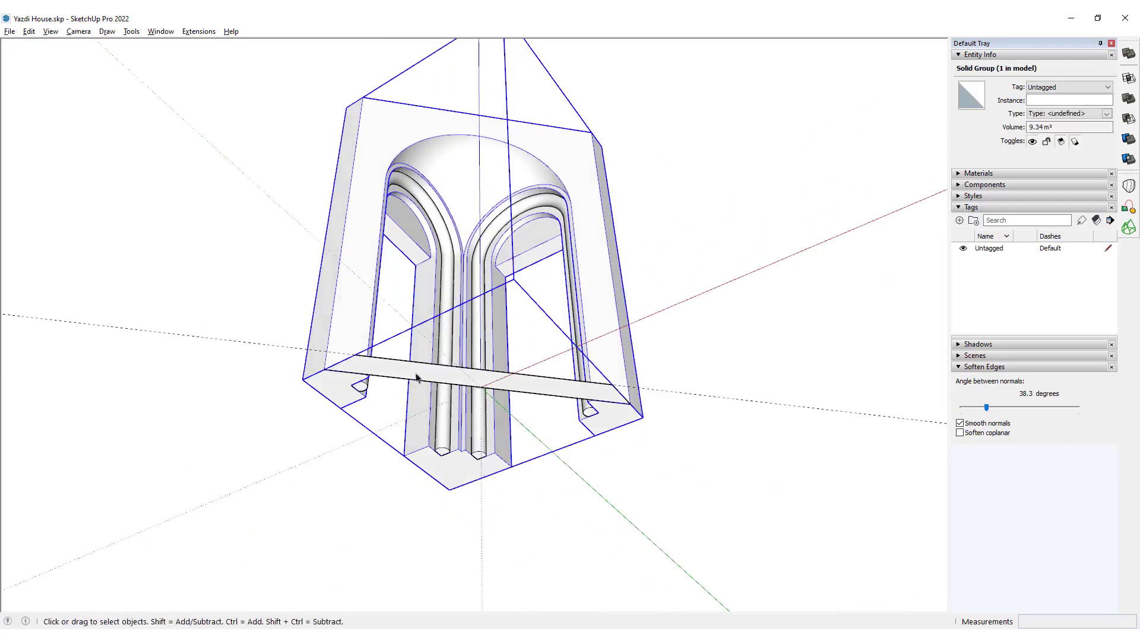
Trace the portal's outer base corners from one end of the strip to the other to form a full base face.
scroll(415, 378, up, 3)
middle_drag(440, 379, 683, 410)
double_click(683, 392)
key(l)
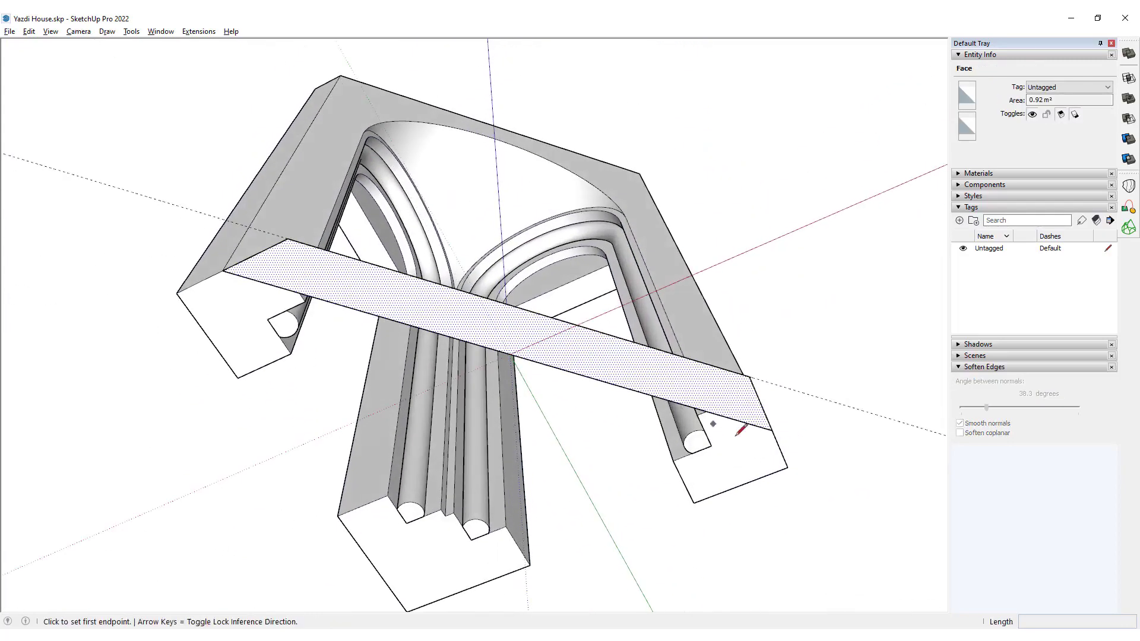
click(772, 429)
middle_drag(775, 432, 796, 460)
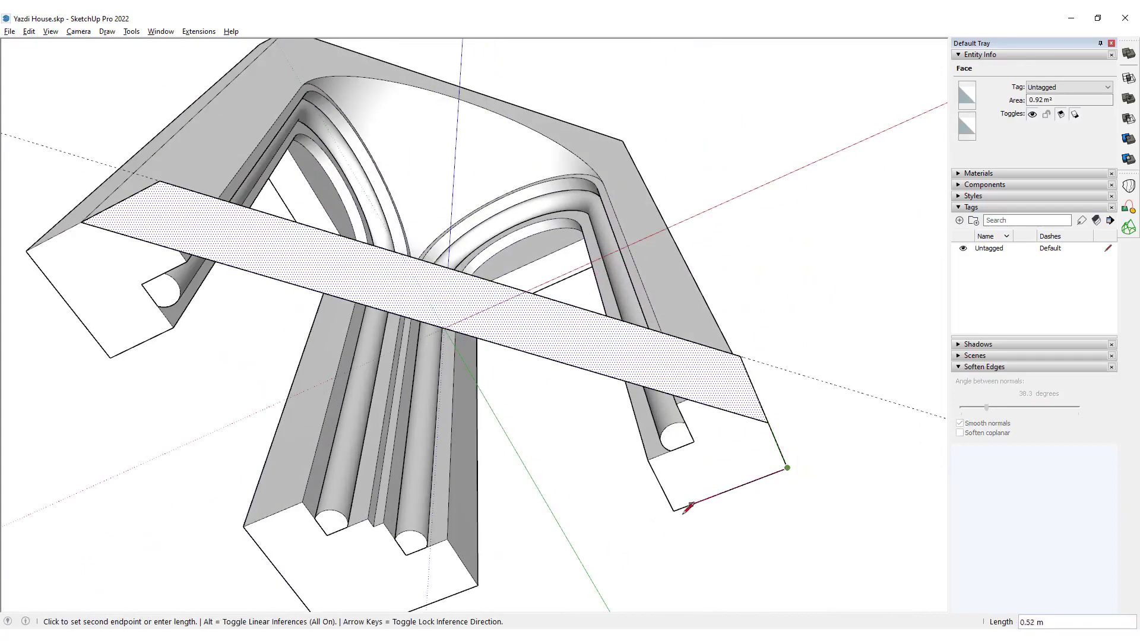
middle_drag(535, 445, 542, 433)
click(402, 510)
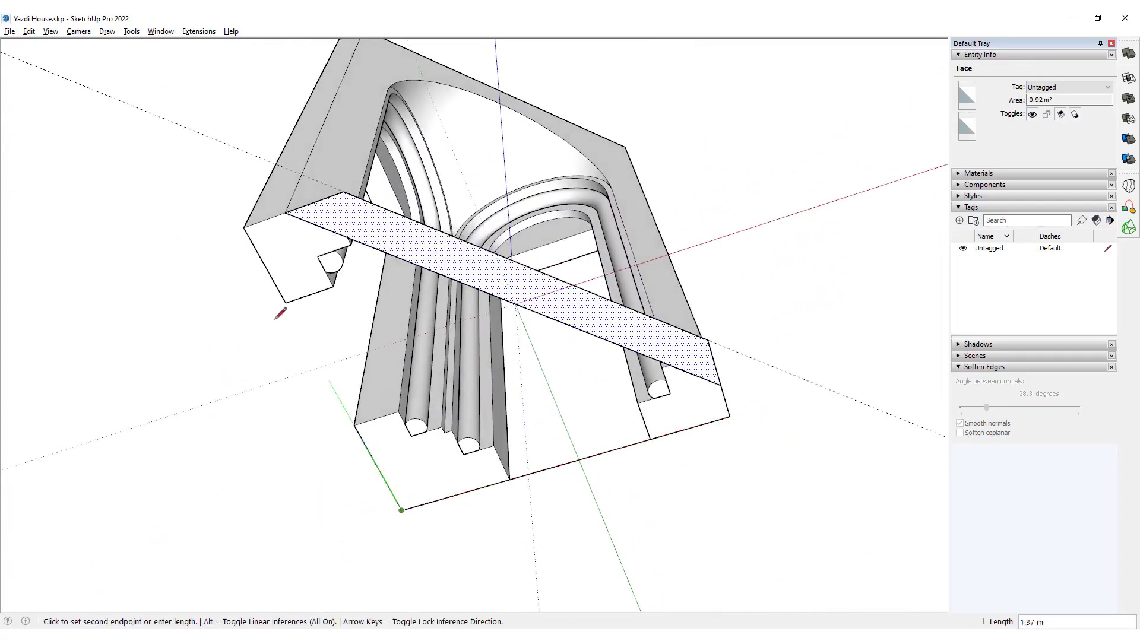
click(244, 227)
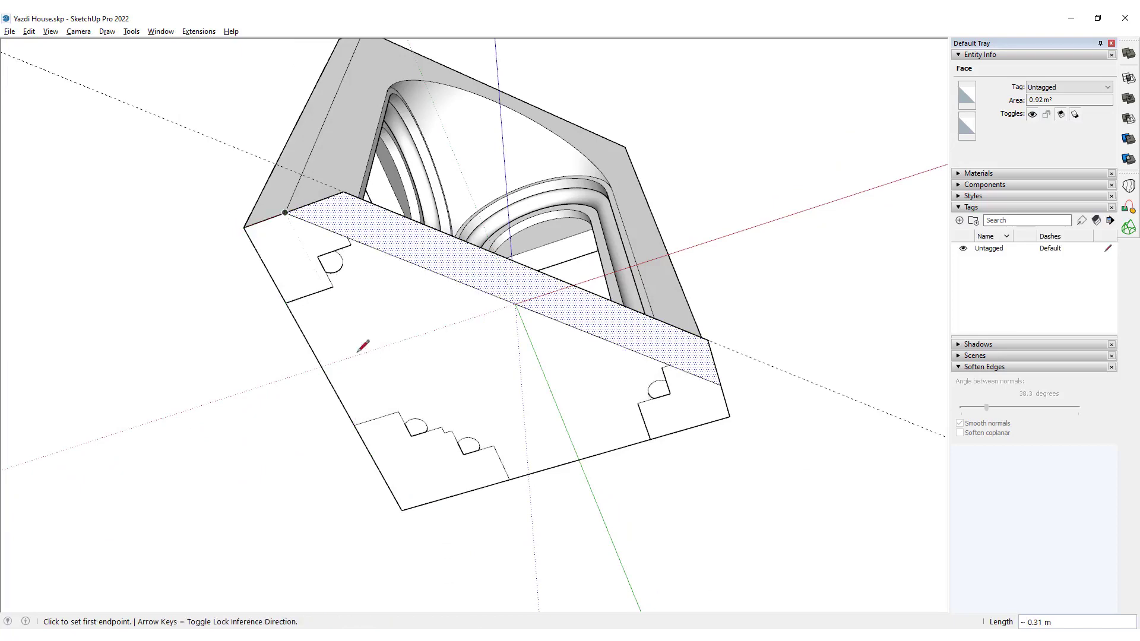
key(space)
Divide the base face with a line about 2.38 m long from the rear edge through the middle leg's stepped corner to the strip.
middle_drag(464, 361, 491, 328)
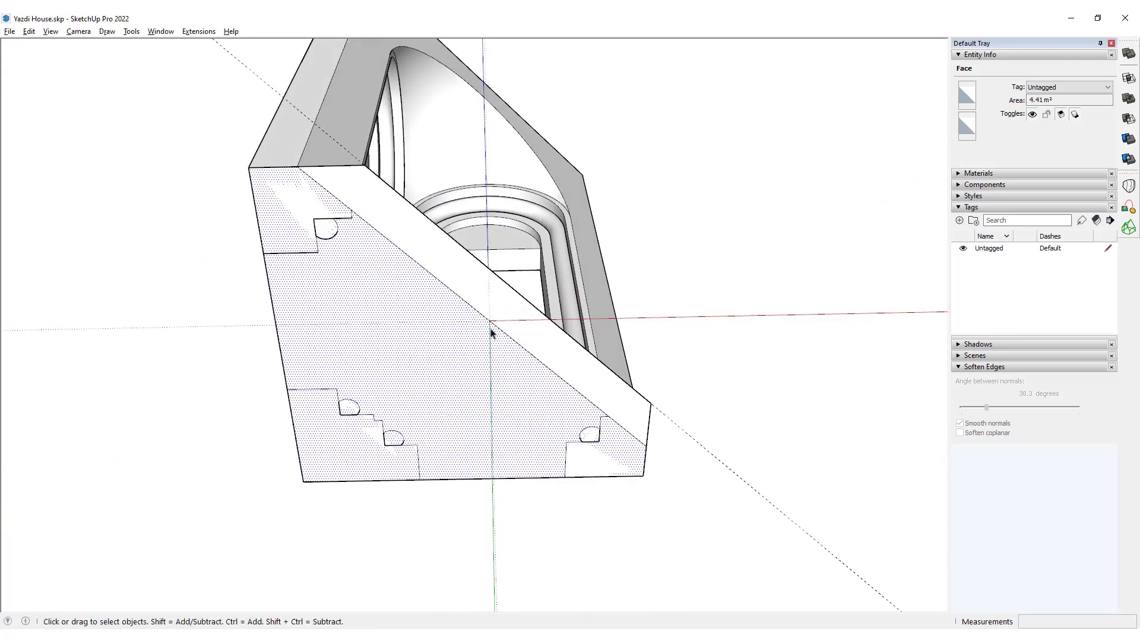
scroll(364, 418, up, 2)
key(l)
scroll(368, 419, up, 2)
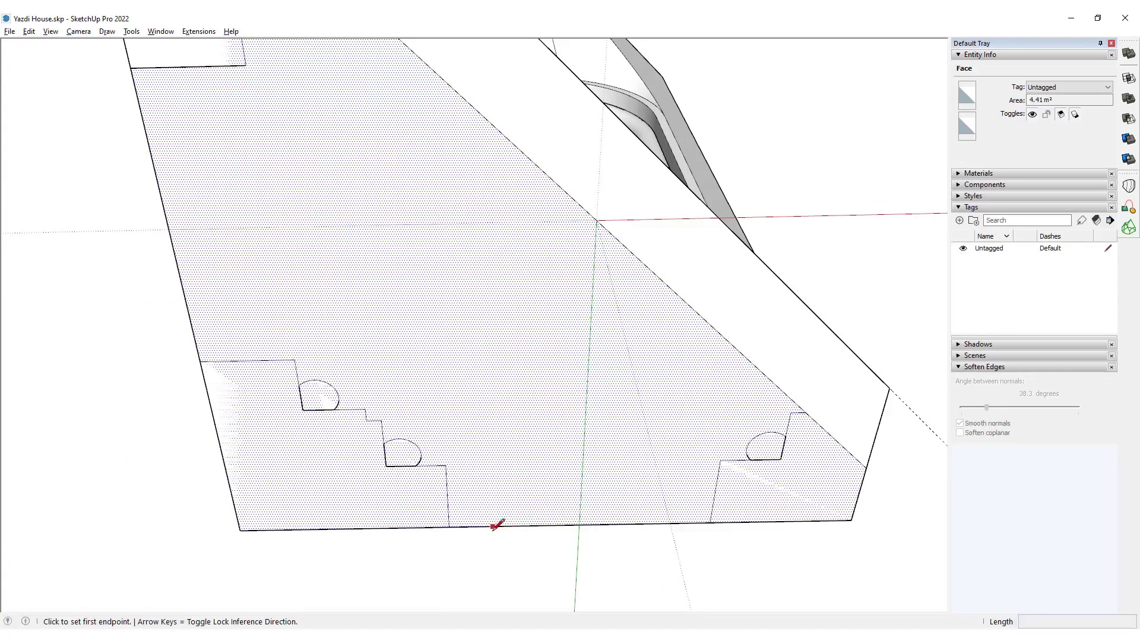
click(366, 420)
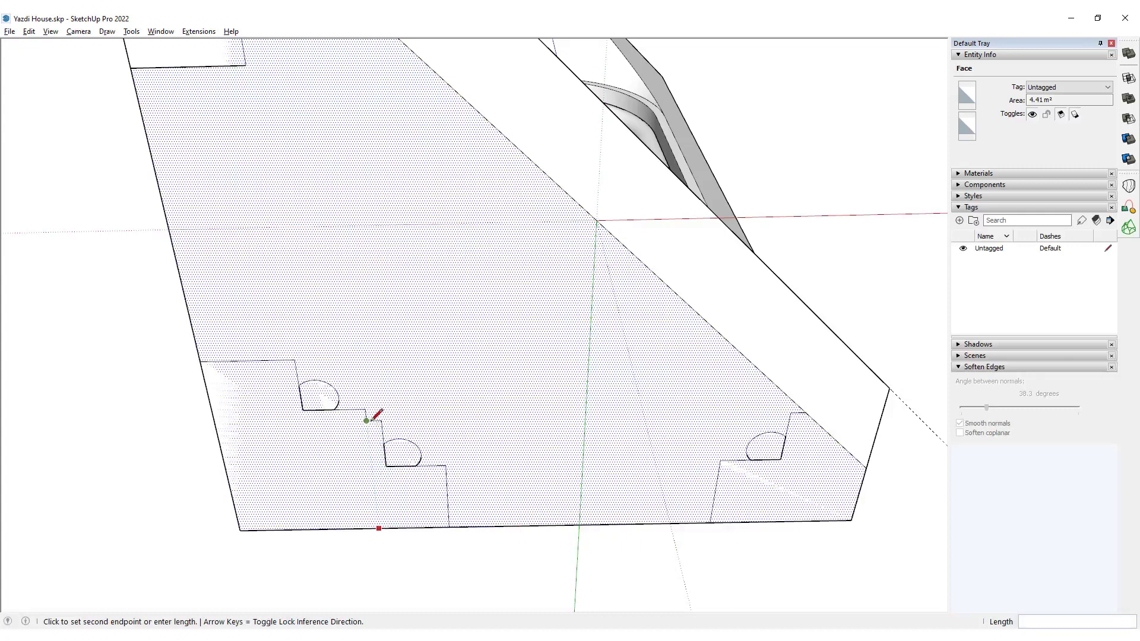
middle_drag(374, 415, 358, 332)
scroll(364, 244, up, 3)
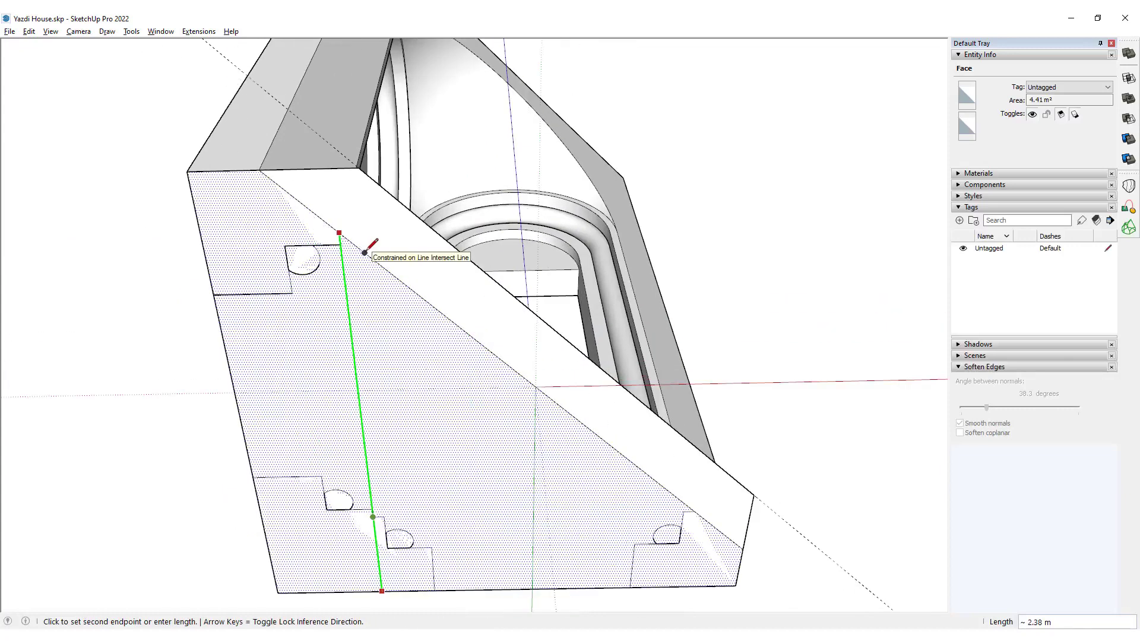
click(342, 237)
key(space)
Check where the edge between the base face and the front strip is split beside the leg profile.
middle_drag(499, 419, 472, 340)
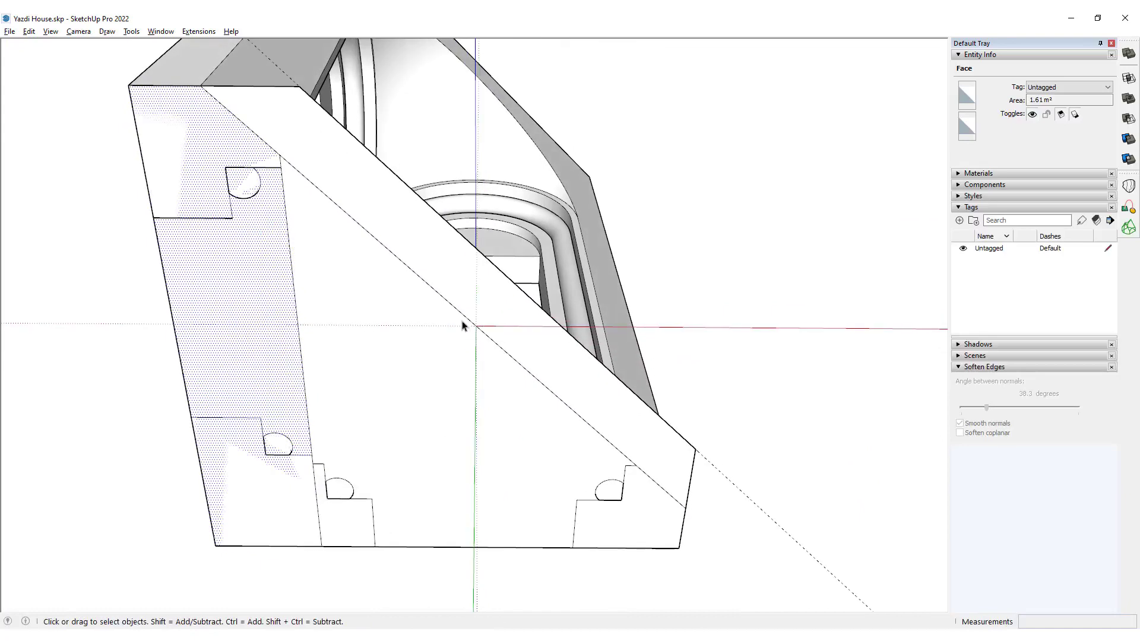
click(458, 314)
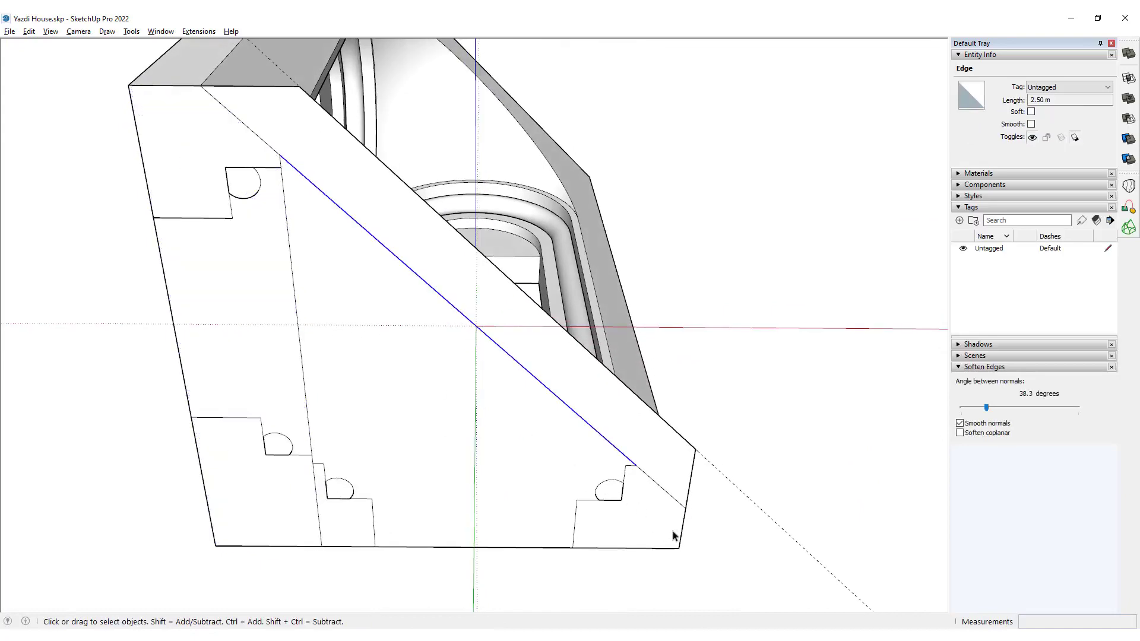
click(633, 477)
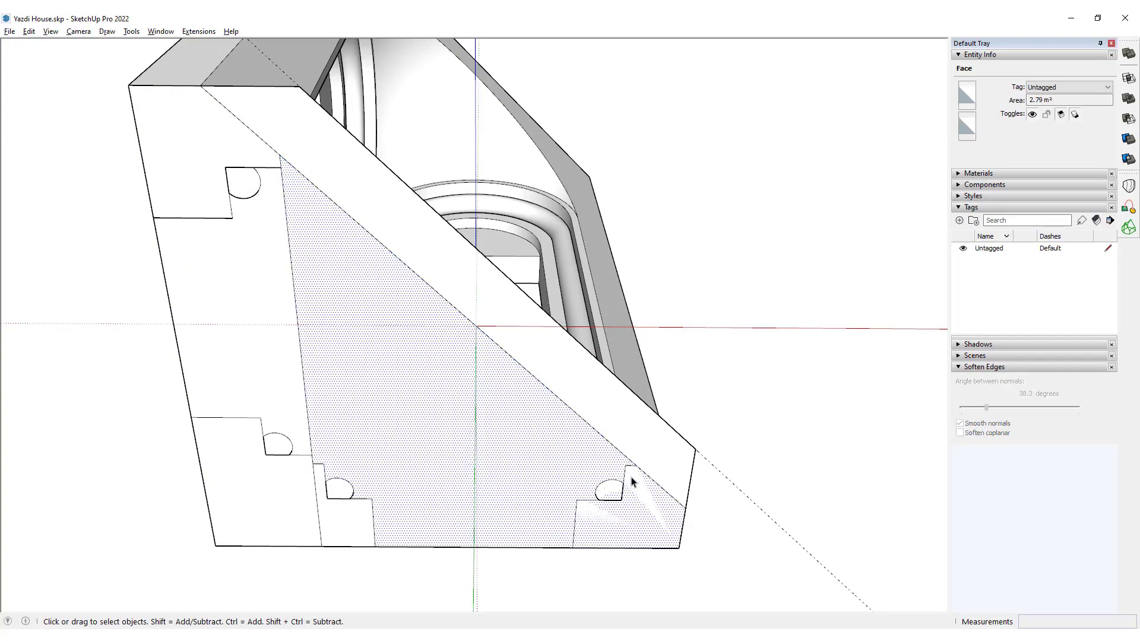
click(630, 466)
scroll(630, 463, up, 3)
click(634, 466)
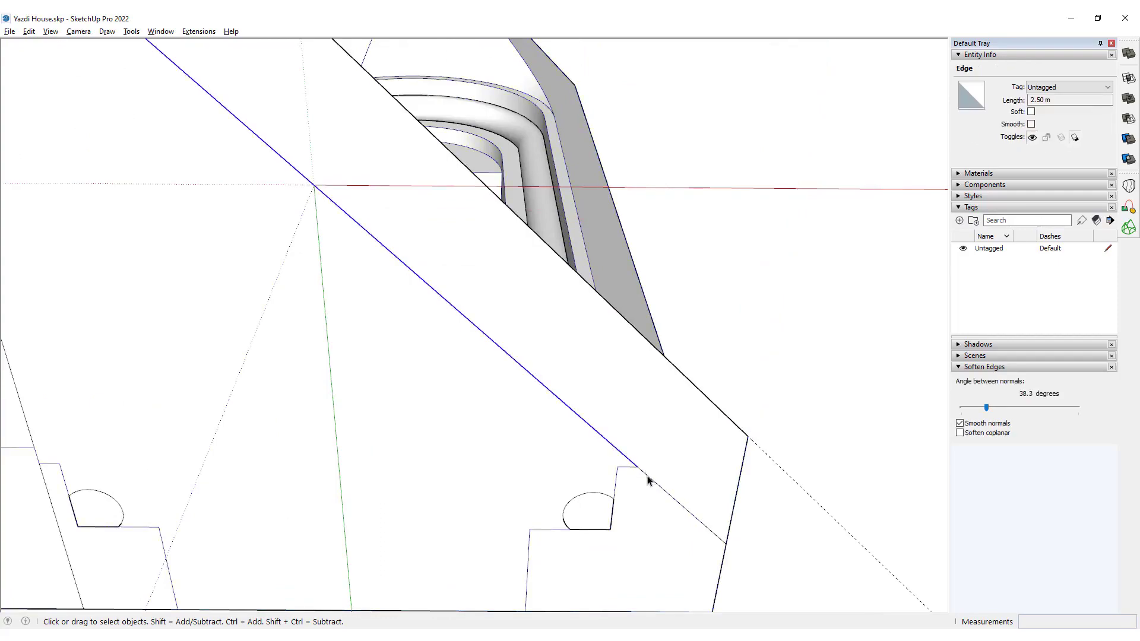
Select the whole base outline and remove its lonely vertex with Fredo6 Tools.
triple_click(628, 463)
scroll(627, 465, down, 5)
middle_drag(628, 464, 645, 445)
scroll(647, 444, up, 4)
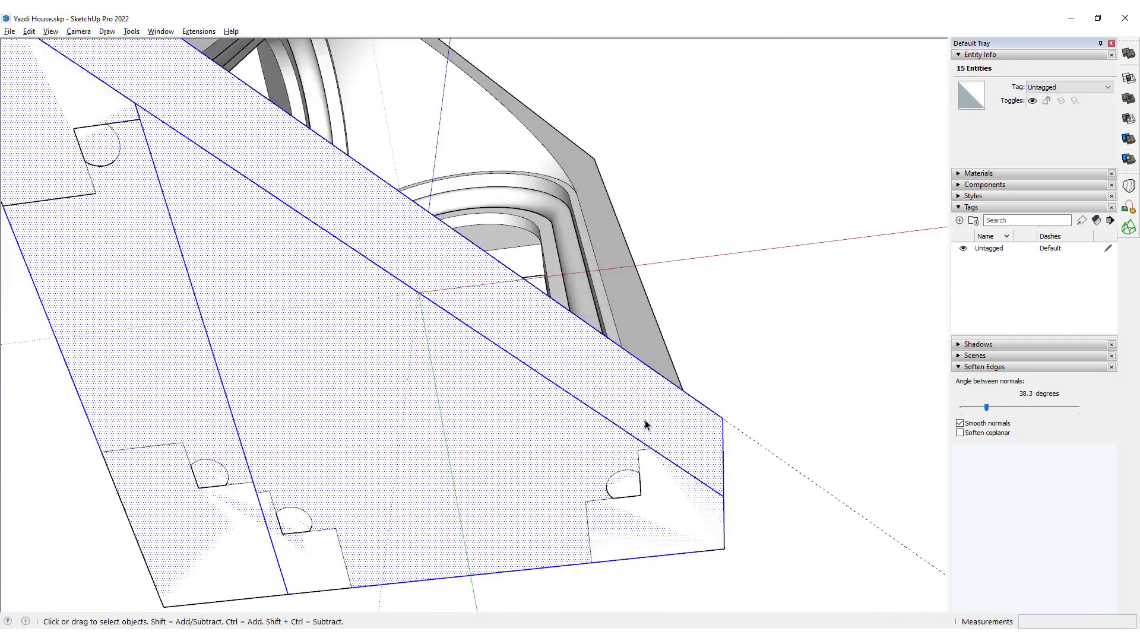
right_click(1136, 125)
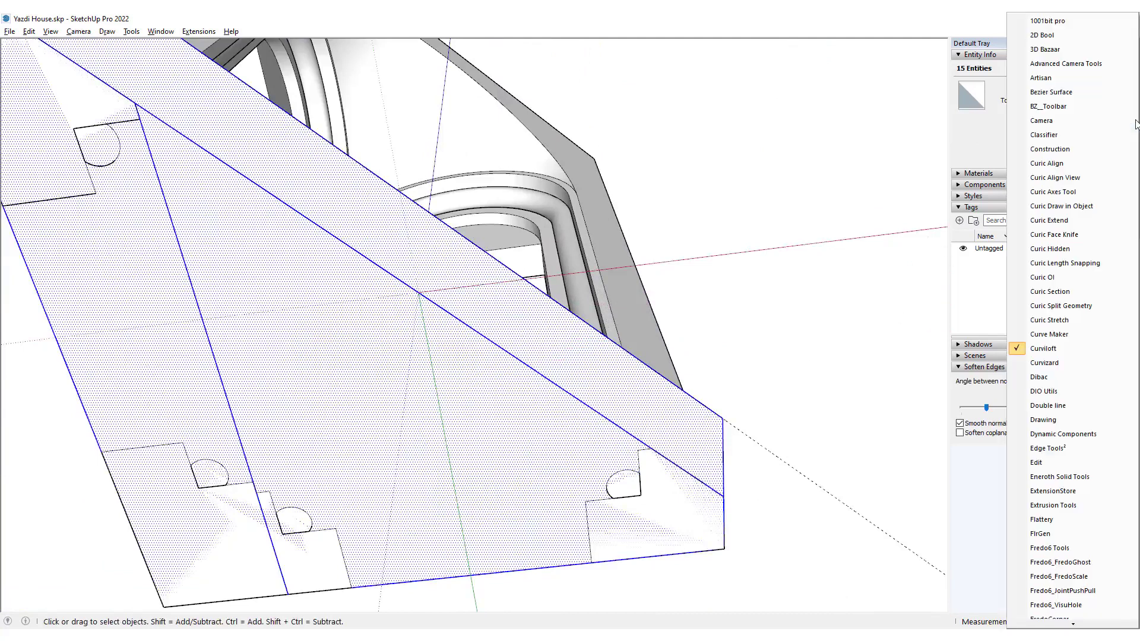
click(1091, 554)
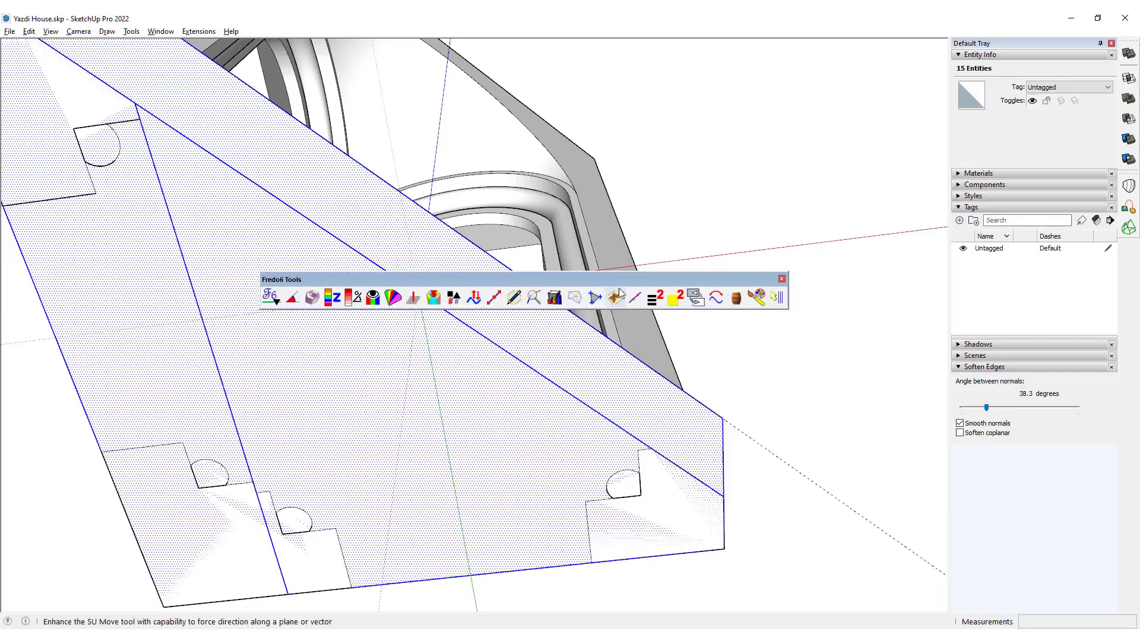
click(640, 304)
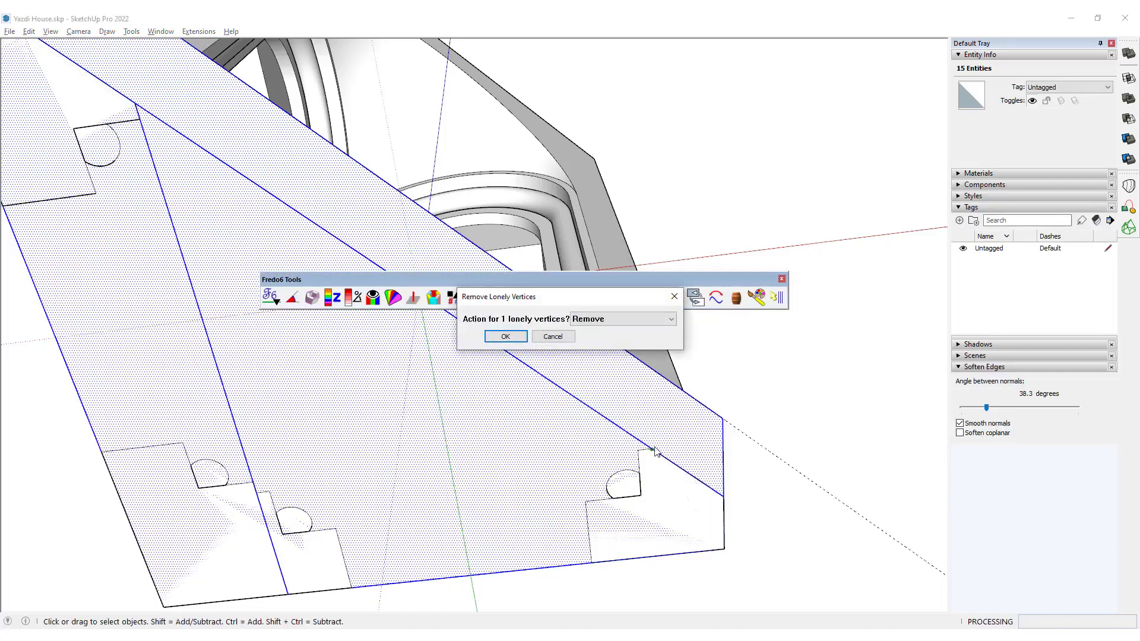
click(519, 334)
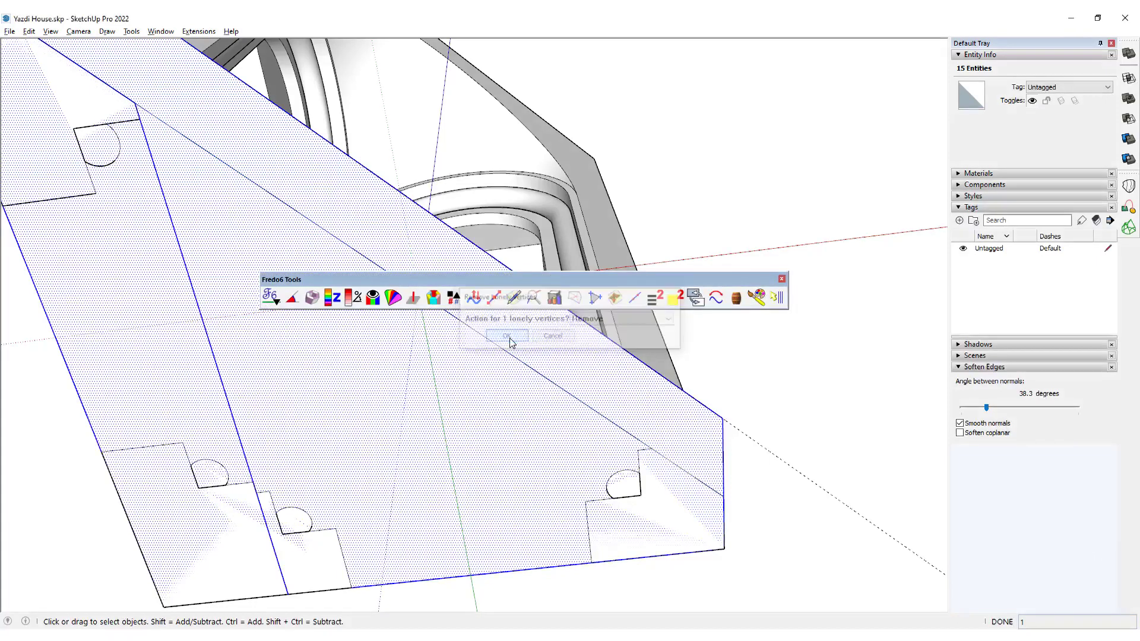
click(781, 280)
Examine the base outline's edges, including the strip's inner edge, the dividing line and the short side edge, for remaining splits.
click(555, 385)
scroll(542, 371, down, 5)
middle_drag(542, 371, 496, 433)
scroll(496, 432, up, 5)
scroll(438, 474, down, 3)
shift+middle_drag(358, 345, 460, 386)
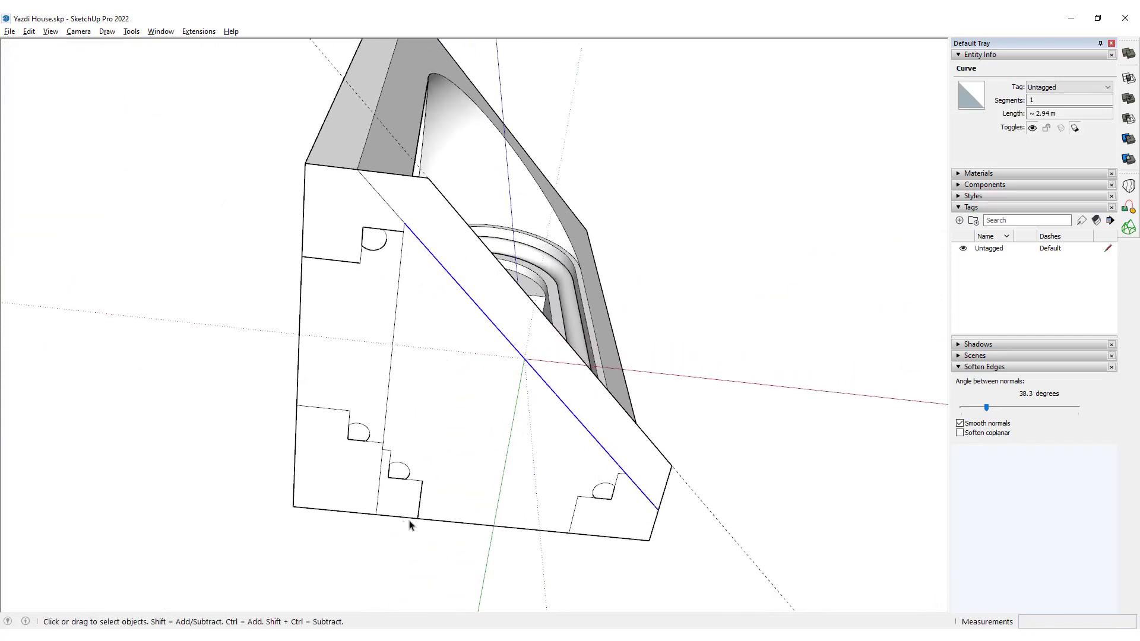
middle_drag(410, 526, 517, 463)
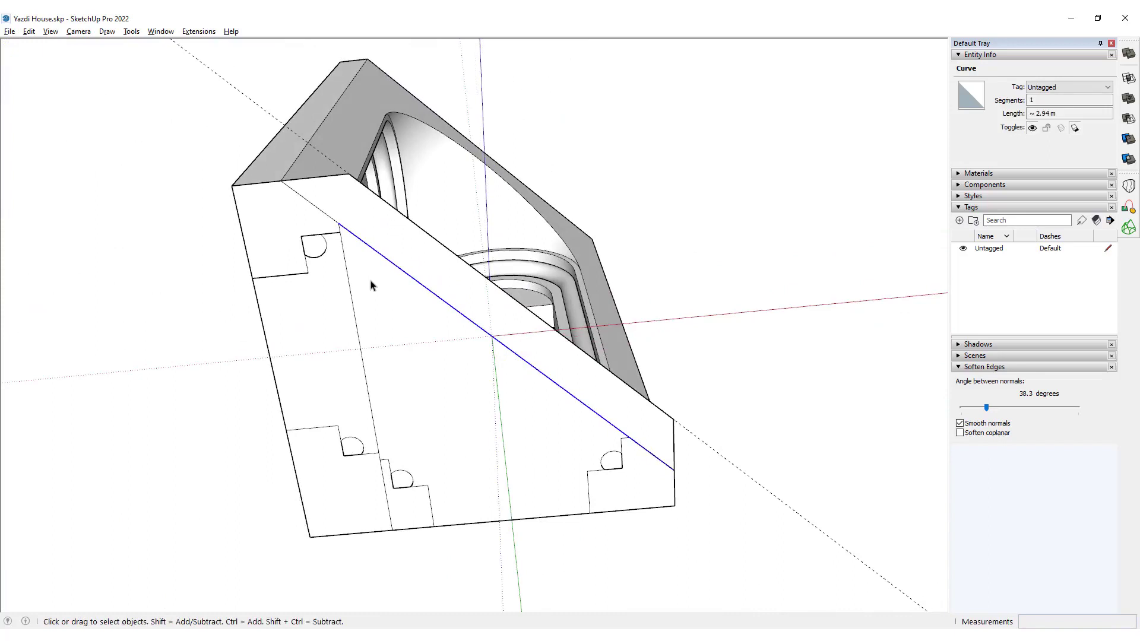
middle_drag(371, 286, 363, 287)
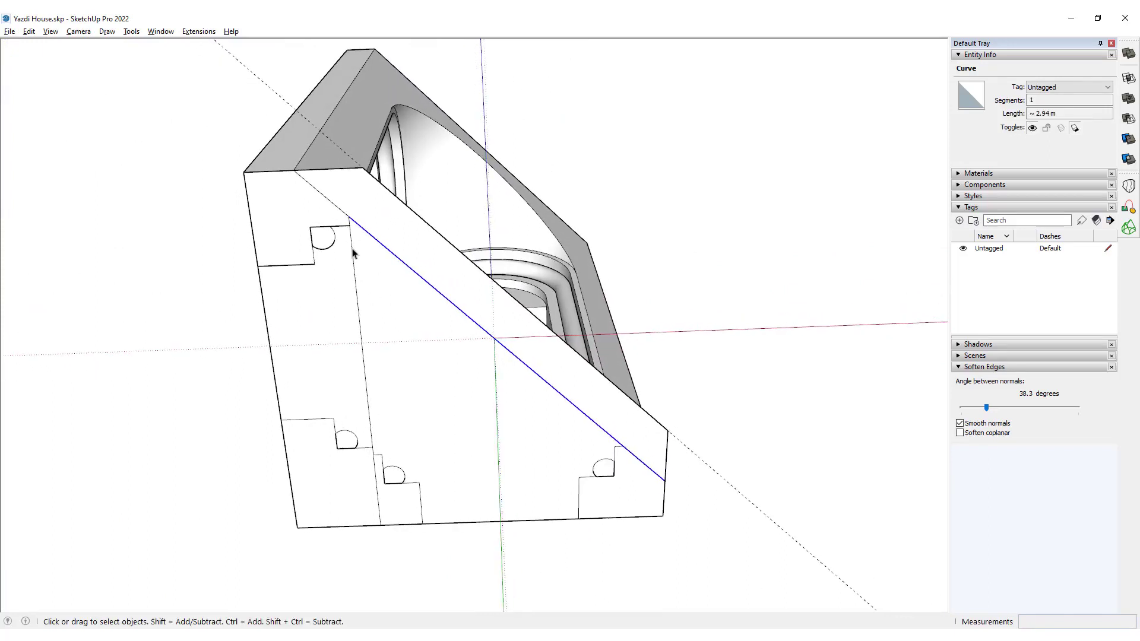
click(353, 253)
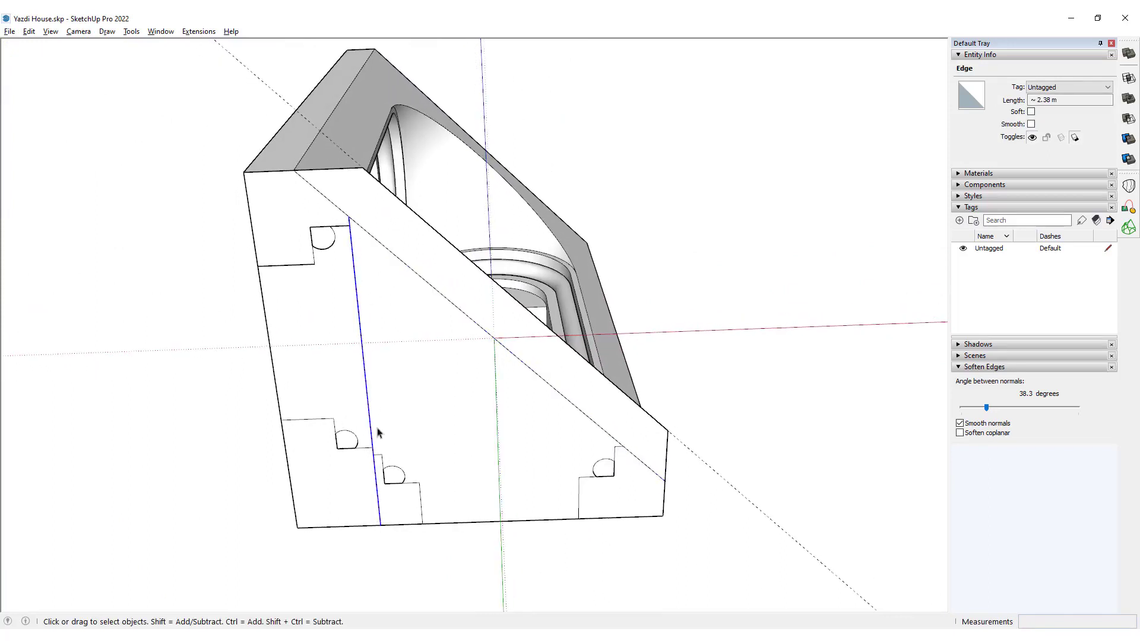
scroll(666, 498, up, 3)
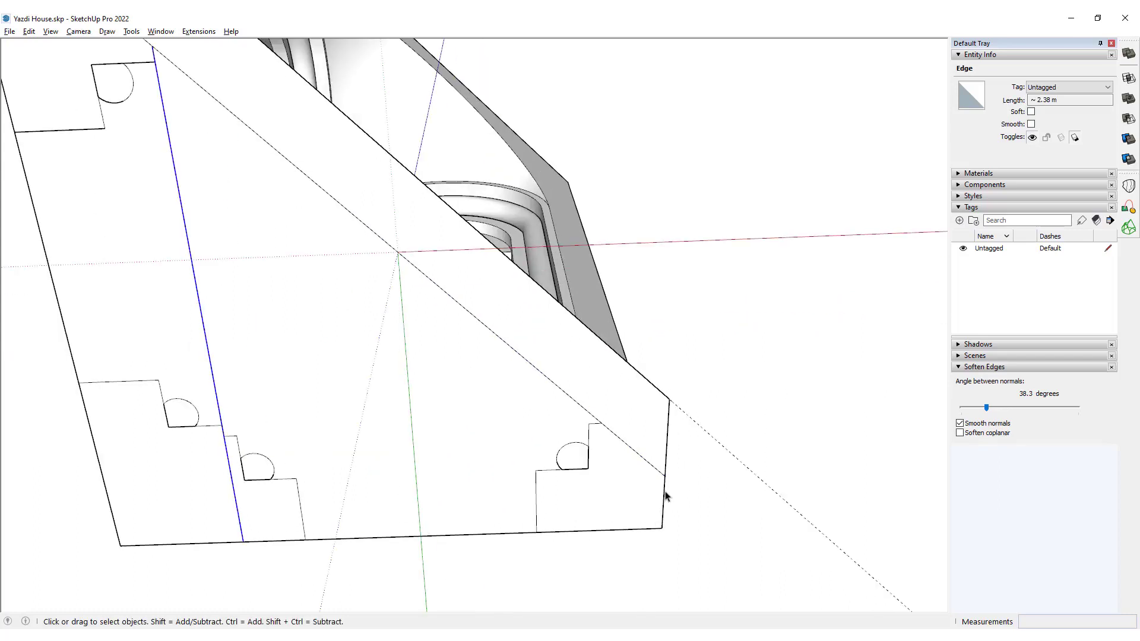
click(664, 490)
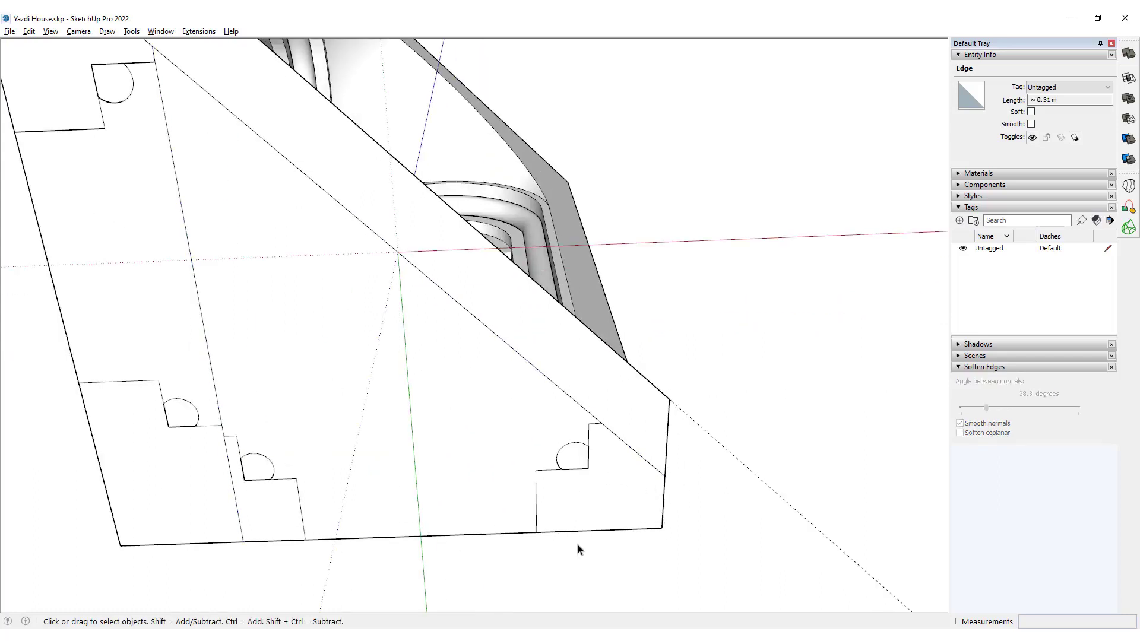
scroll(555, 471, down, 3)
scroll(542, 419, up, 2)
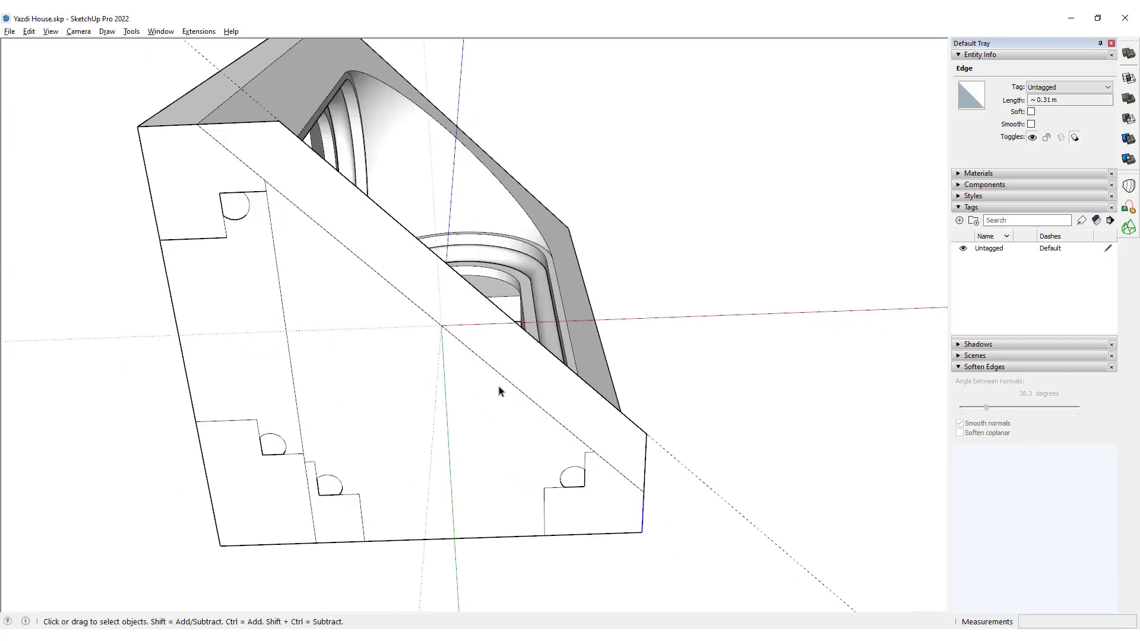
click(484, 362)
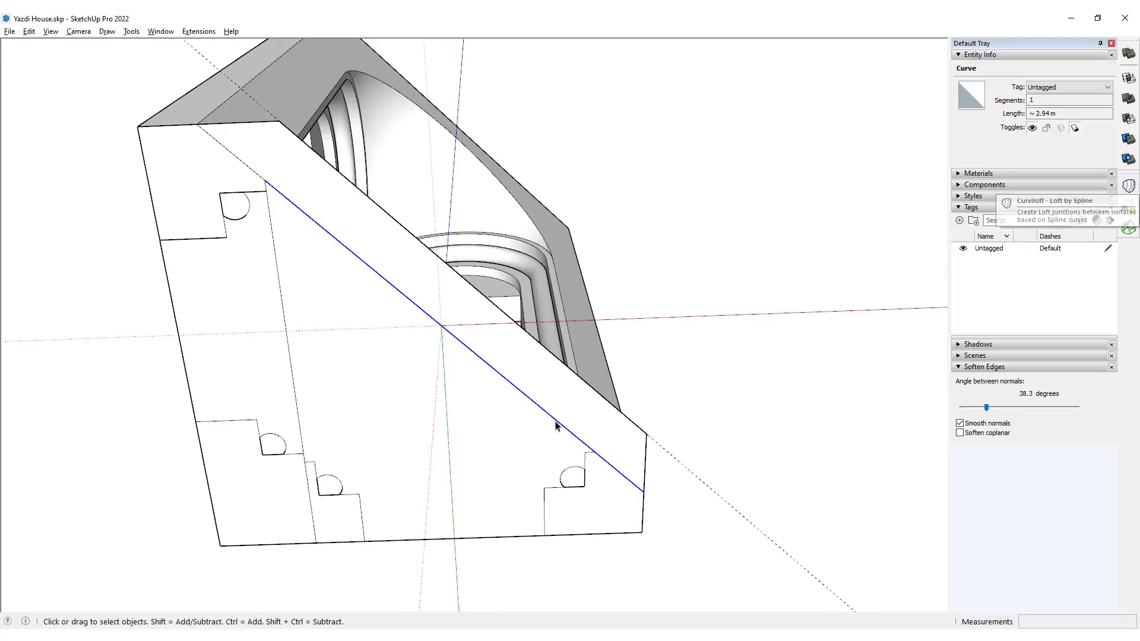
Create a Curviloft spline loft with 4 segments between the front strip's inner edge and the base's rear edge.
ctrl+click(462, 540)
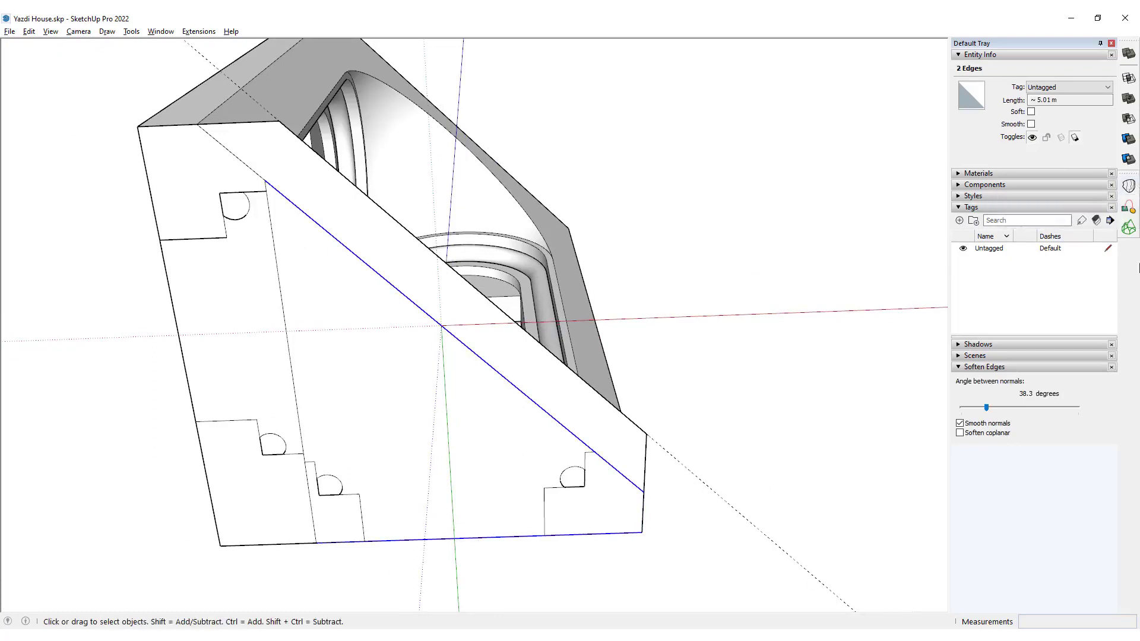
click(1130, 189)
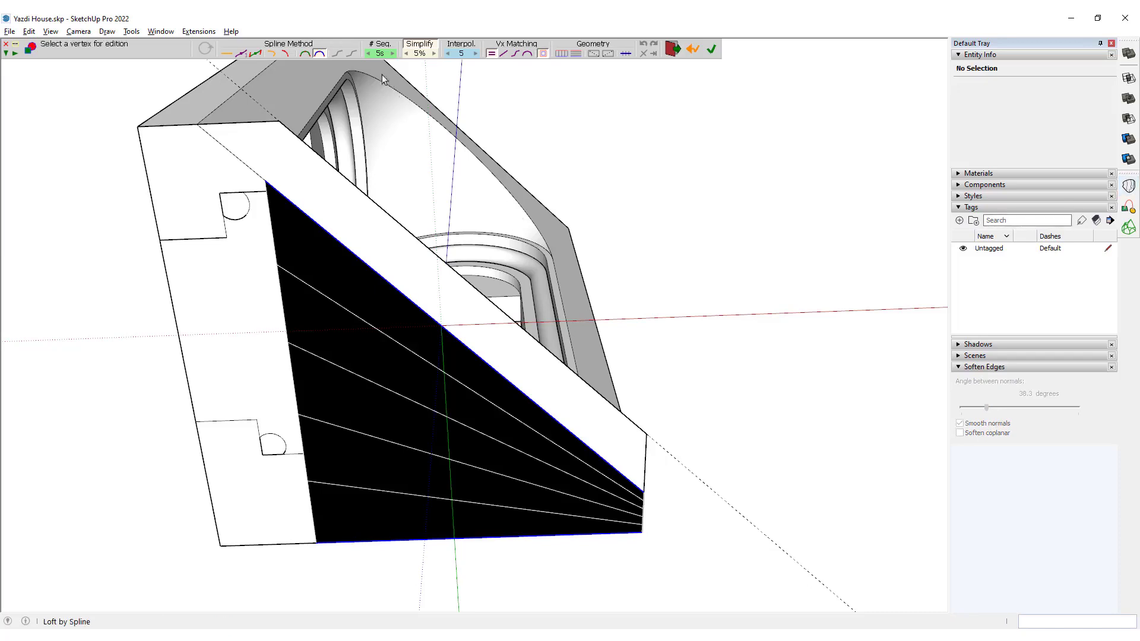
click(380, 53)
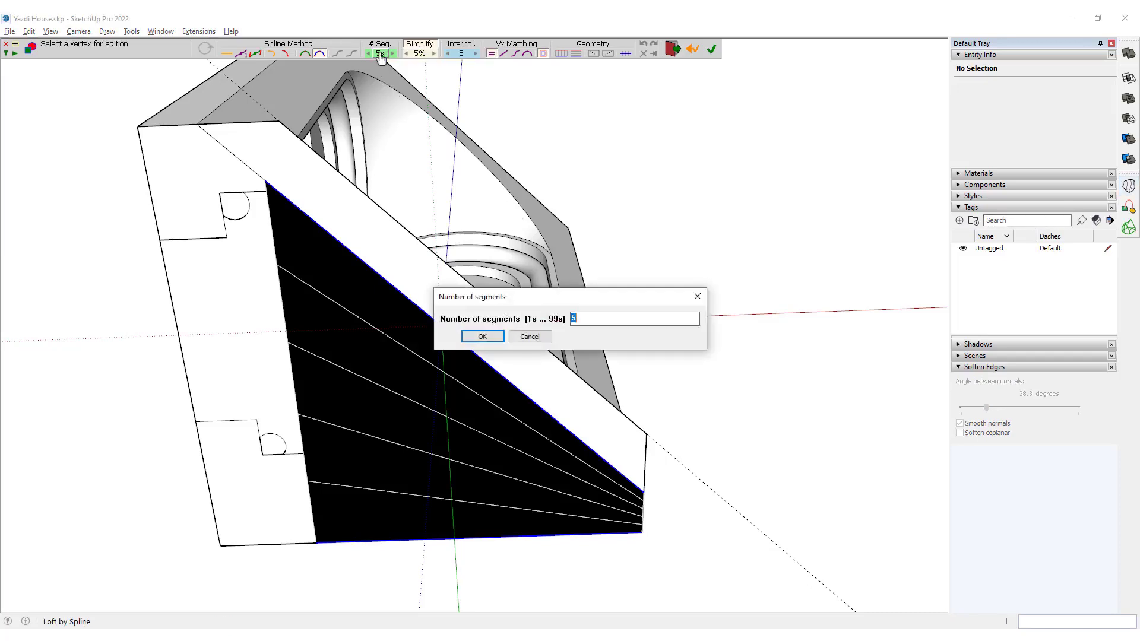
text(4)
key(Return)
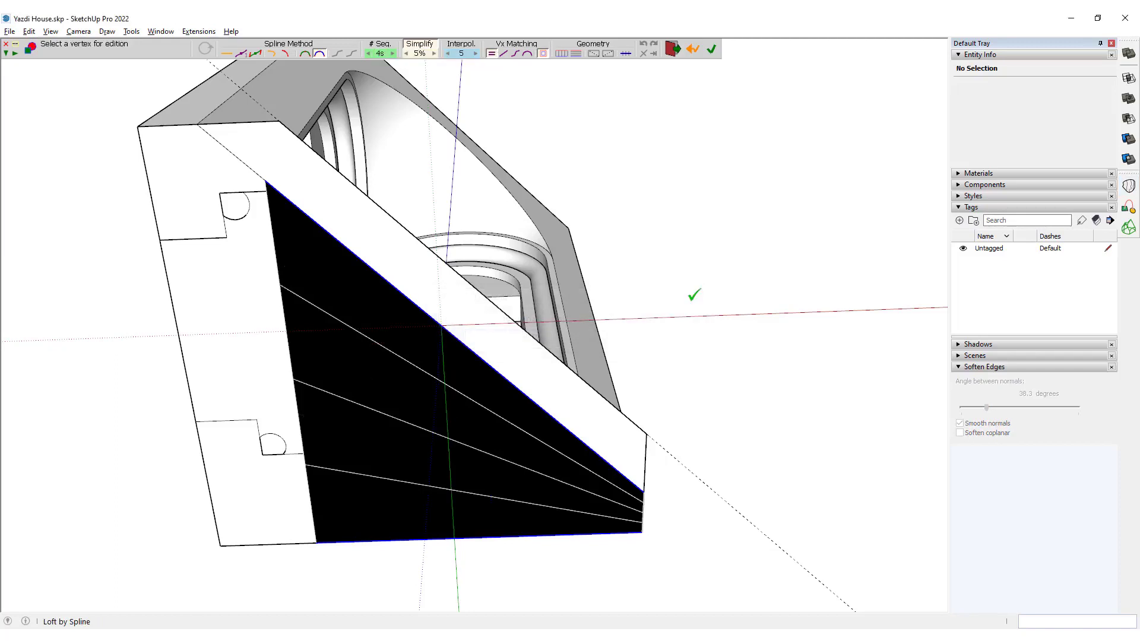
click(693, 294)
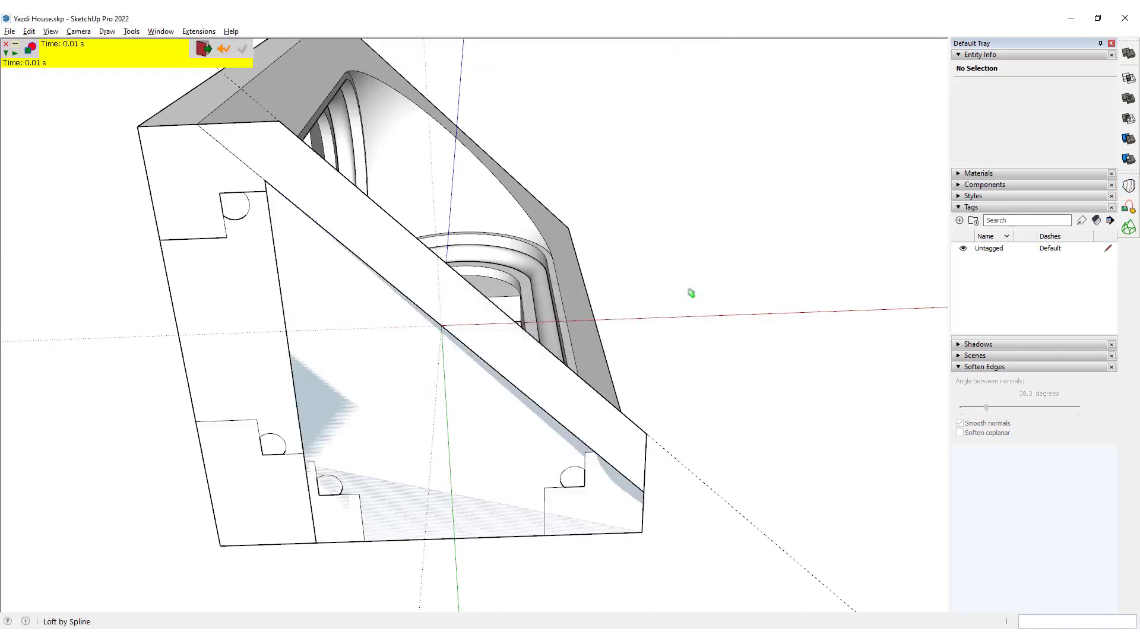
Explode the lofted group so its surface merges with the surrounding base faces.
key(space)
double_click(398, 380)
key(Escape)
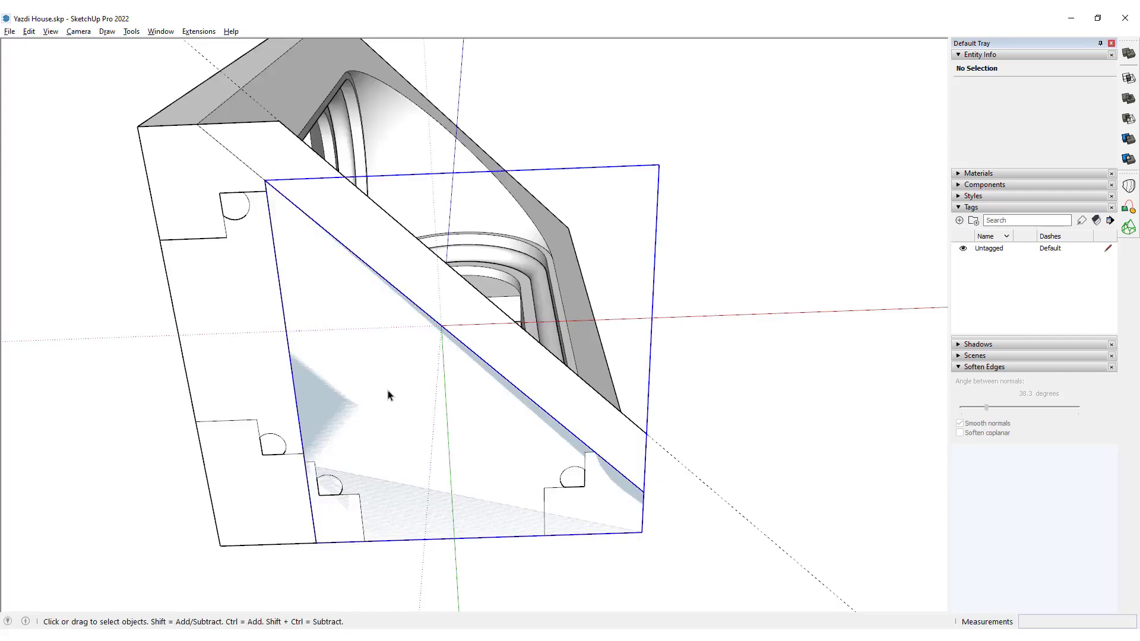
click(388, 393)
double_click(387, 390)
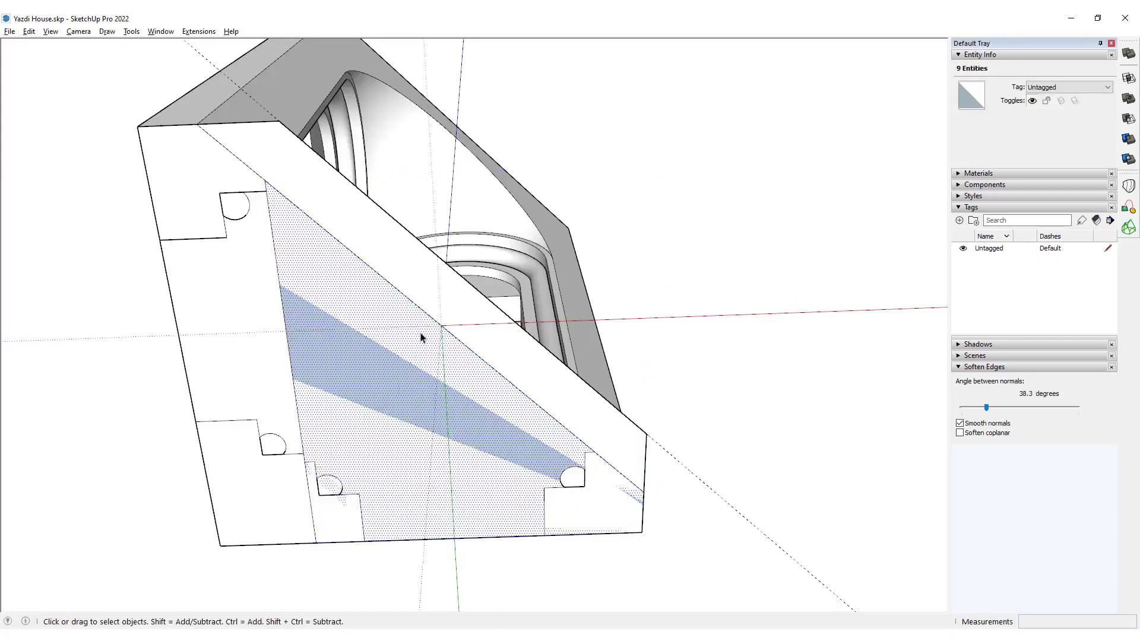
click(421, 337)
click(404, 374)
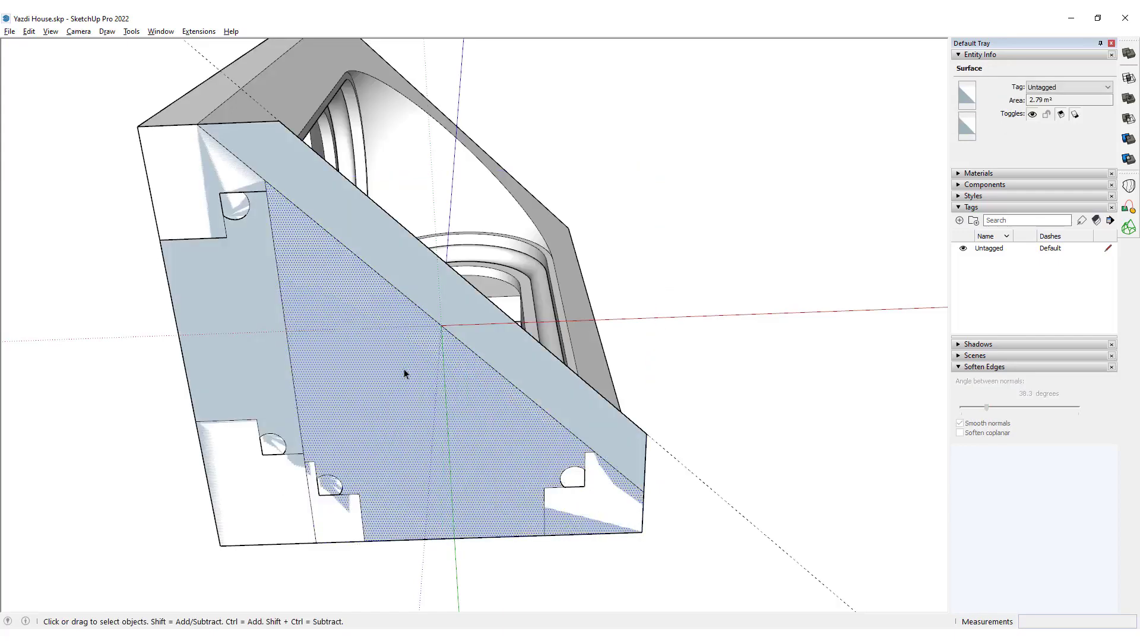
Set the Soften Edges angle to 0 degrees for the whole connected base to expose the loft's dividing lines.
double_click(406, 370)
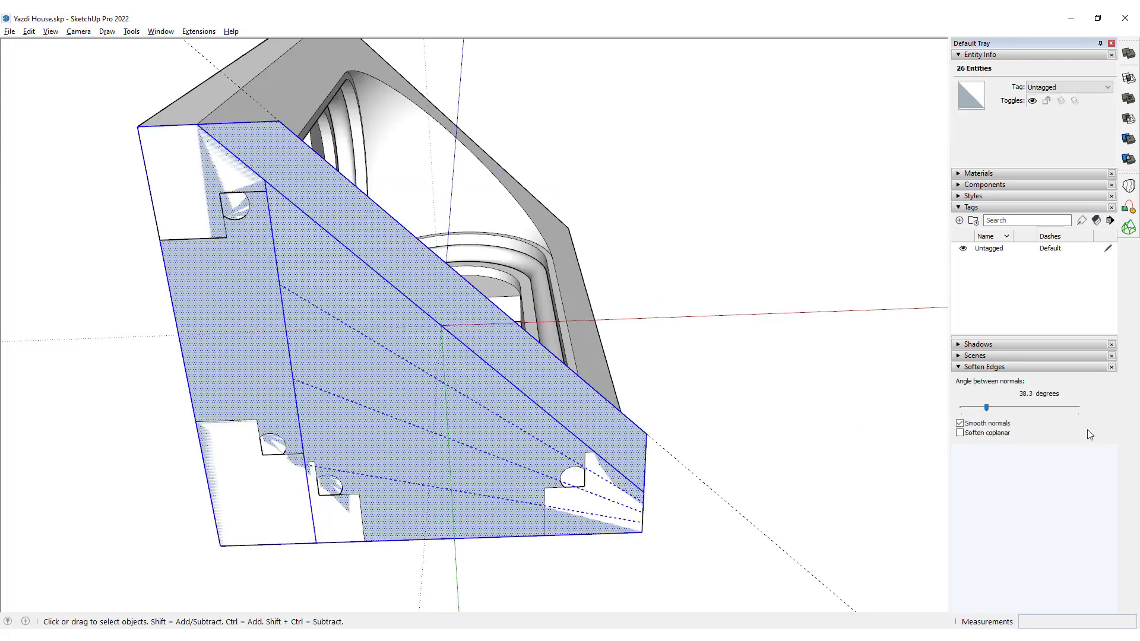
drag(987, 409, 791, 420)
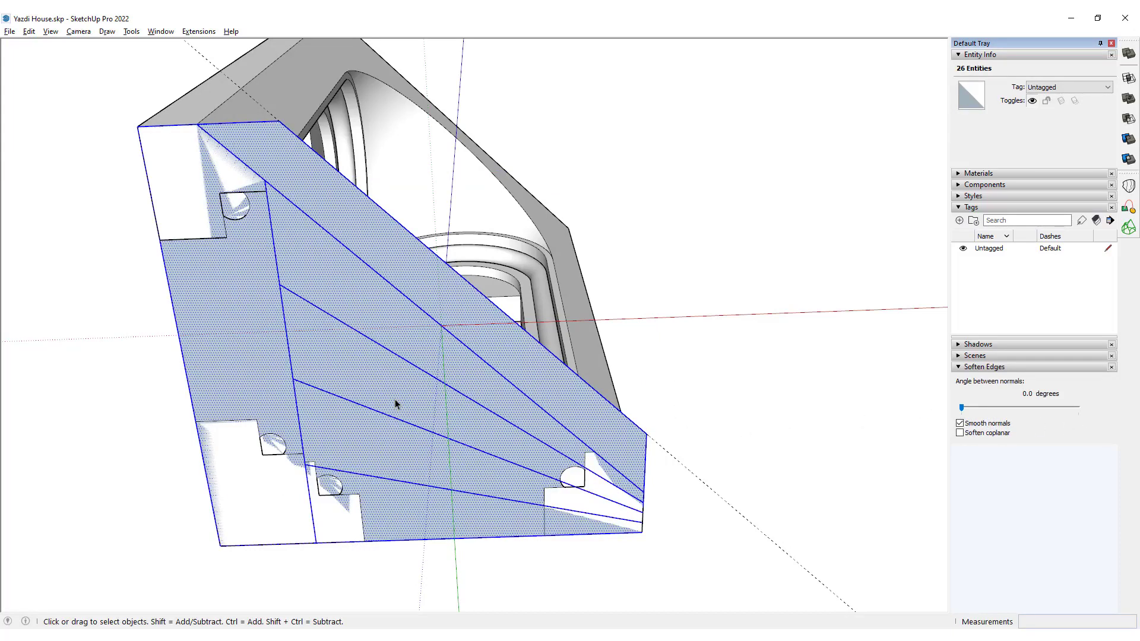
Separate the side face beyond the dividing line from the wedge-shaped faces as its own group.
click(283, 338)
middle_drag(390, 174, 236, 337)
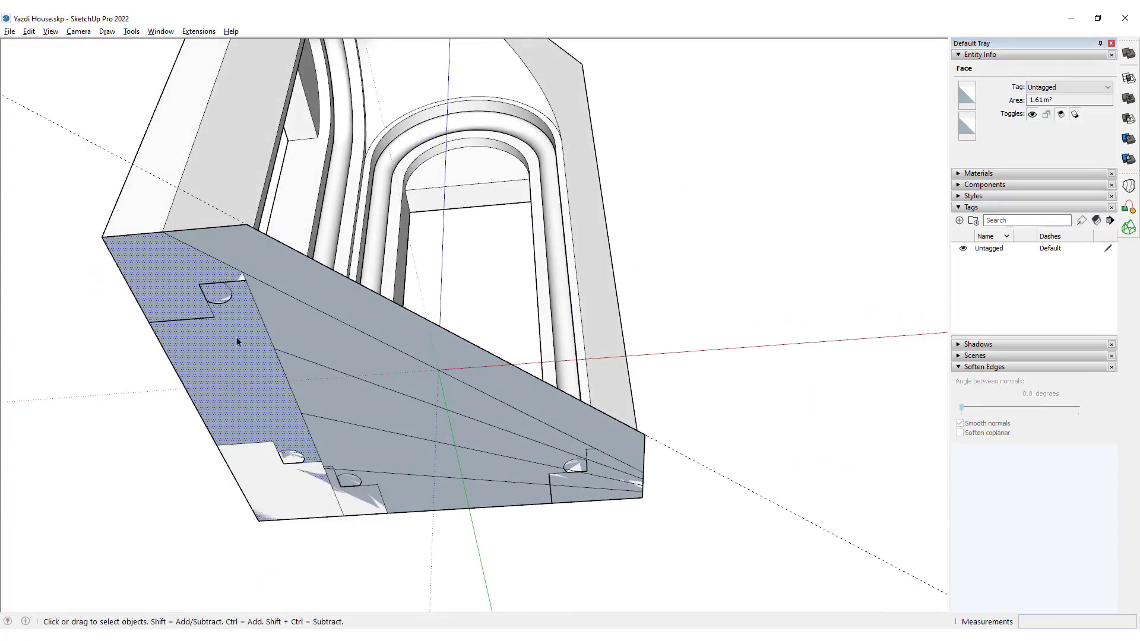
click(248, 406)
middle_drag(501, 441, 489, 323)
Extrude the rearmost wedge face upward 0.75 m and the wedge in front of it 0.6 m.
key(p)
click(502, 337)
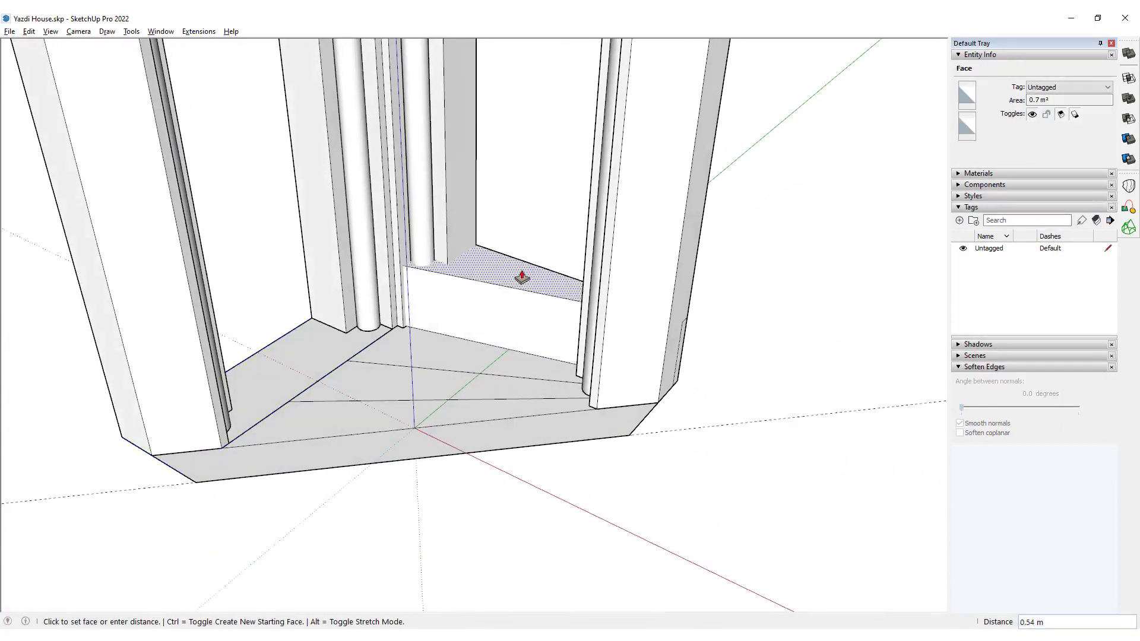
key(Return)
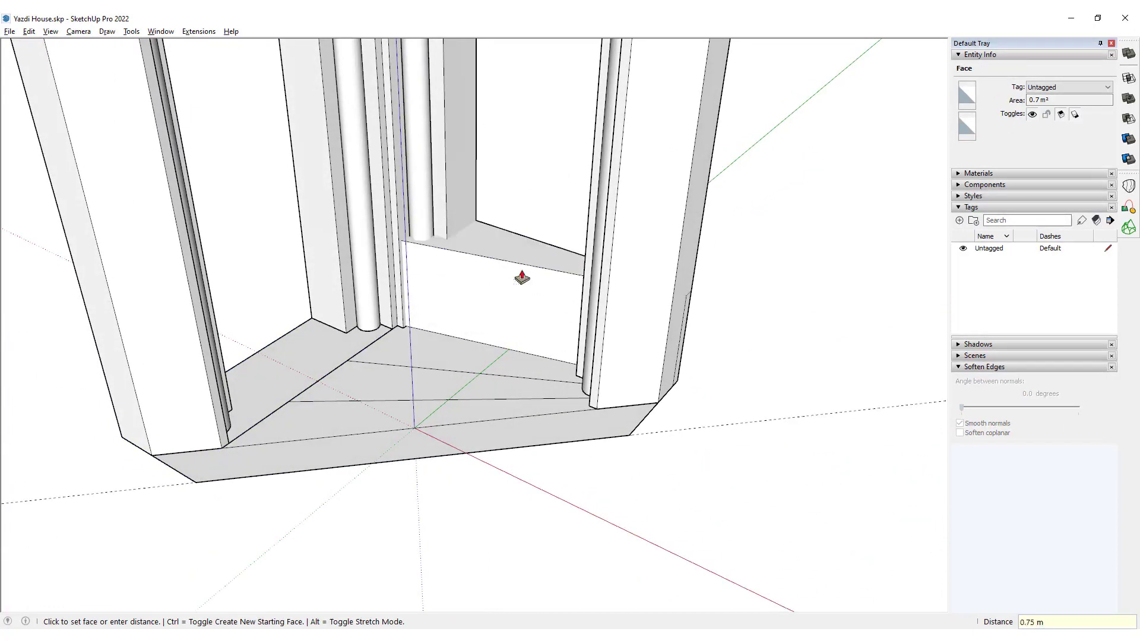
click(460, 345)
text(0.6)
key(Return)
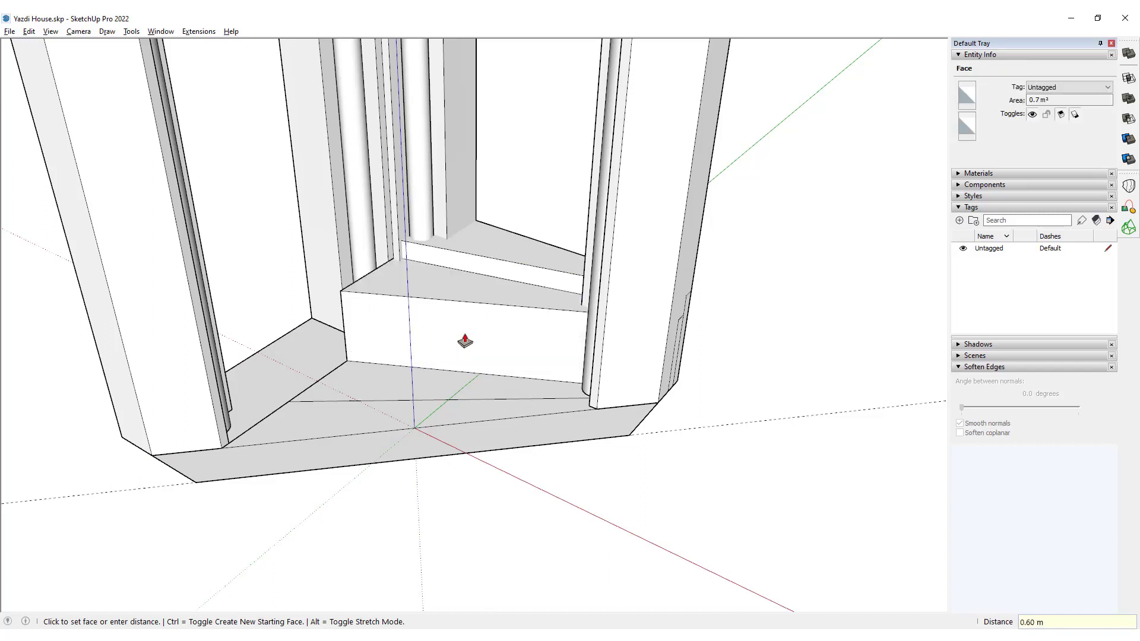
Extrude the third wedge face upward 0.45 m and the fourth wedge 0.3 m.
click(444, 380)
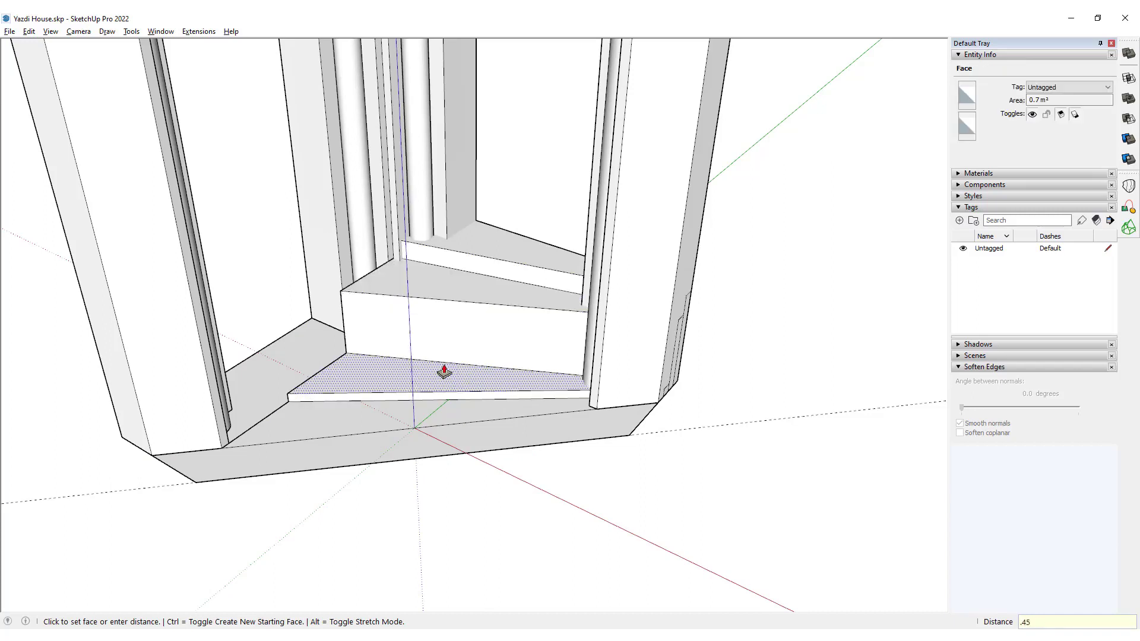
key(Return)
click(414, 425)
text(.03)
key(Return)
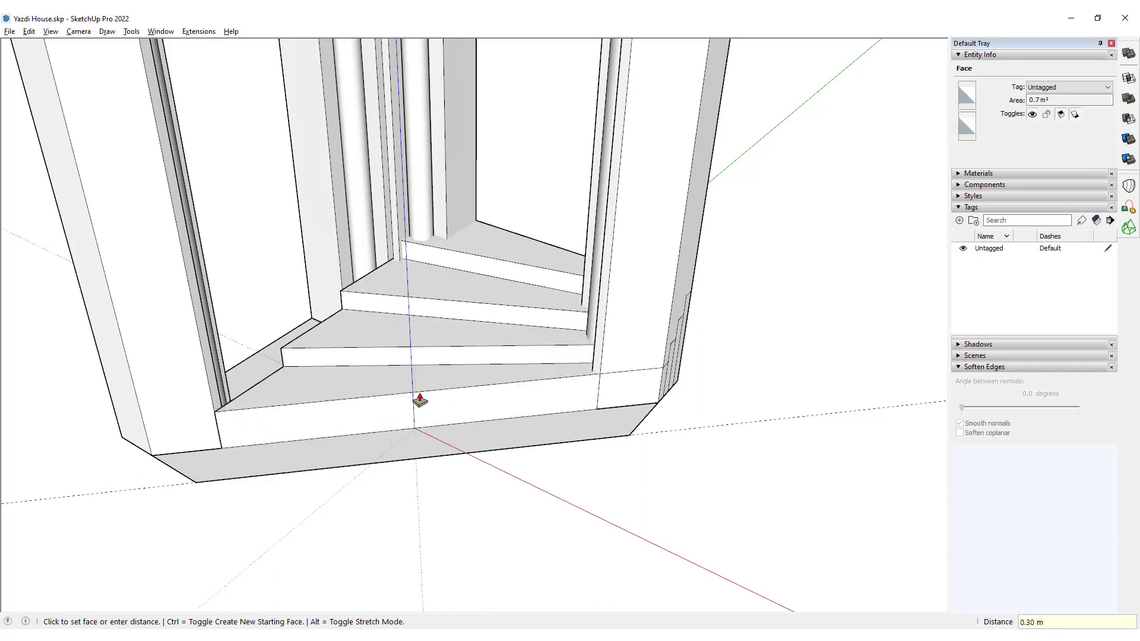
Raise the front strip into the lowest step and group all the connected staircase geometry.
click(441, 444)
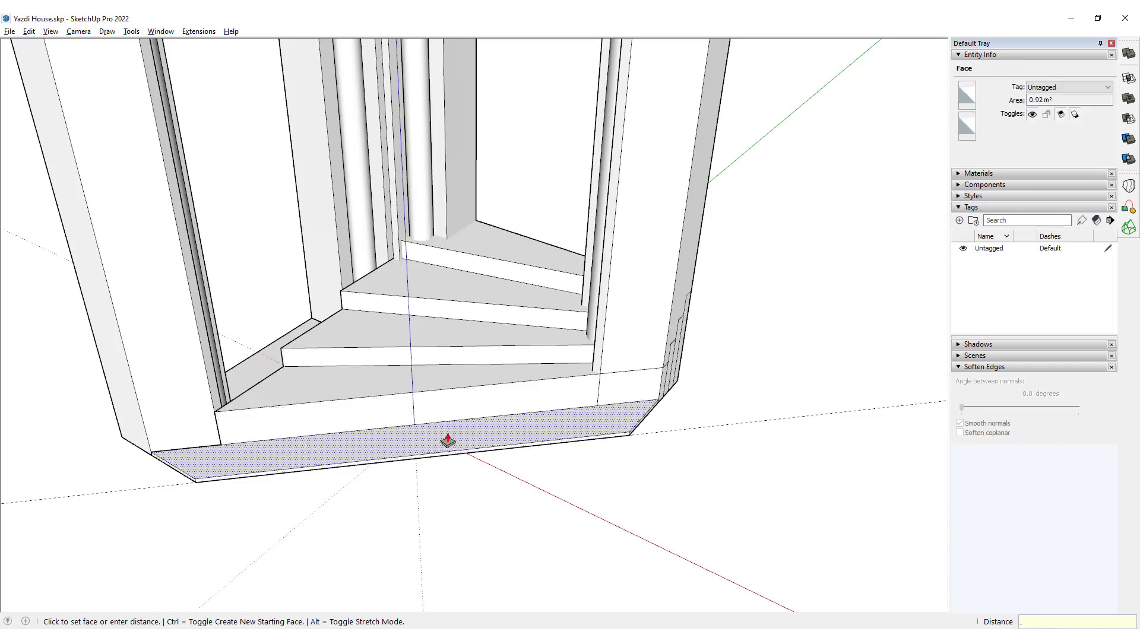
key(Return)
key(space)
triple_click(488, 422)
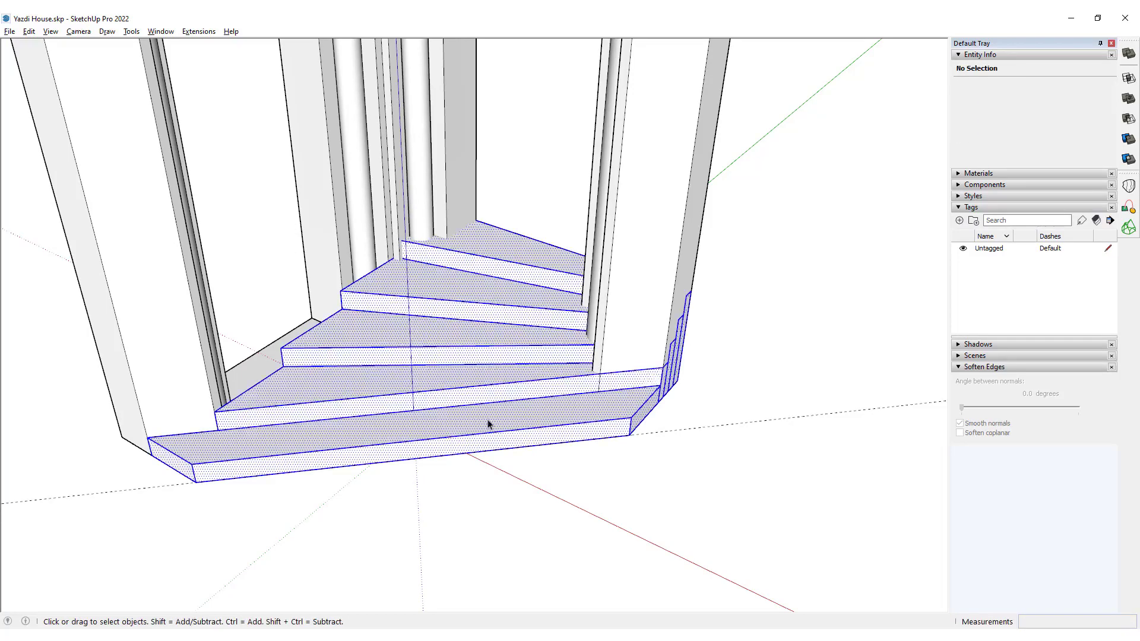
middle_drag(489, 423, 596, 387)
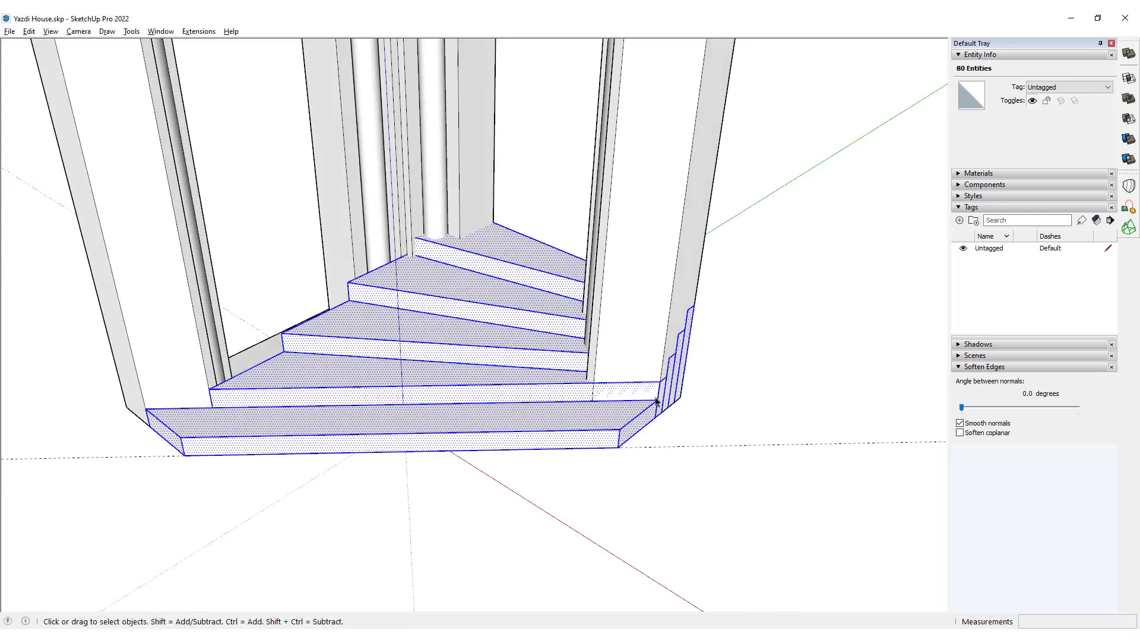
key(ctrl+g)
Erase the vertical dividing lines on the short side wall inside the staircase group.
middle_drag(666, 373, 426, 396)
scroll(425, 398, up, 2)
double_click(425, 397)
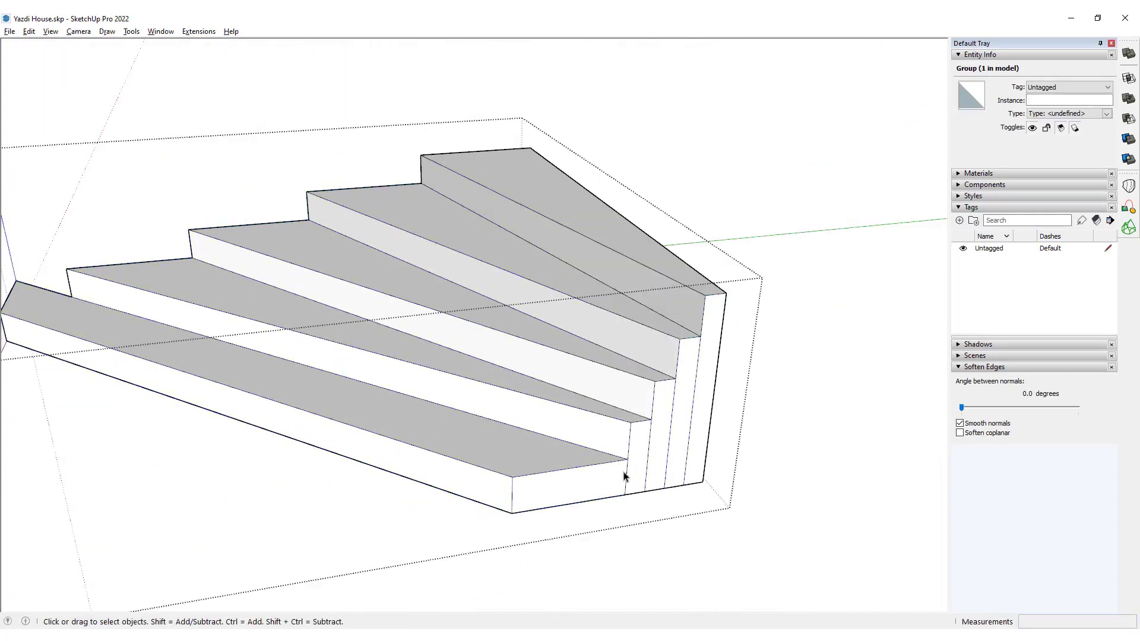
scroll(629, 477, up, 3)
key(e)
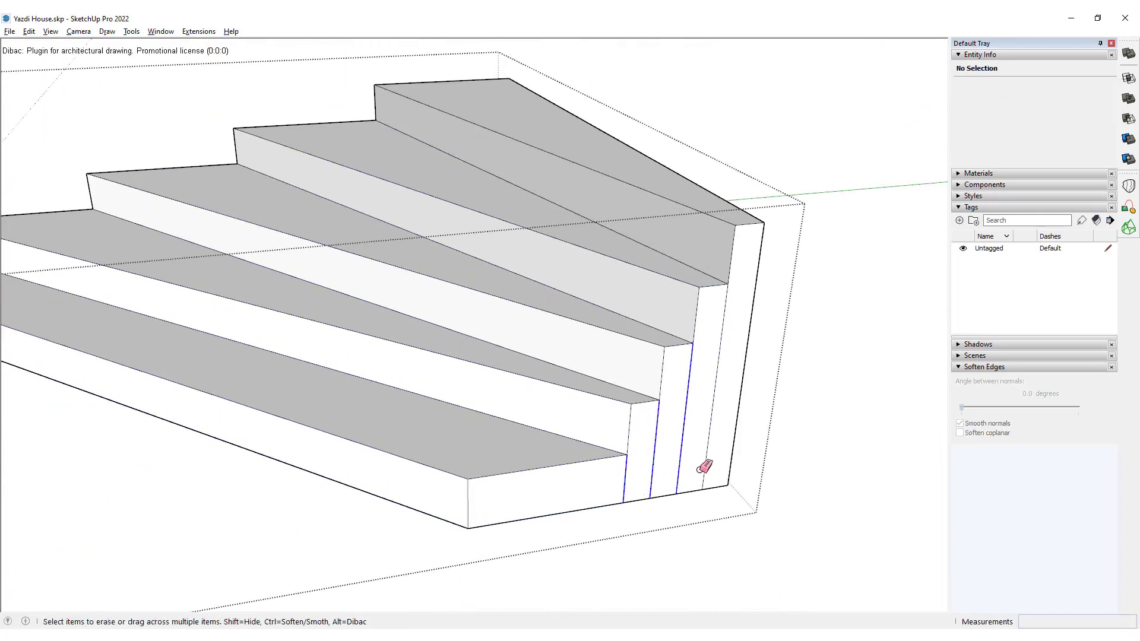
drag(705, 468, 707, 466)
Close the staircase's open underside with a line about 0.66 m long along its short side edge.
scroll(694, 457, down, 4)
key(space)
mouse_move(433, 427)
middle_down()
mouse_move(657, 405)
mouse_move(445, 331)
mouse_move(522, 127)
mouse_move(528, 236)
middle_up()
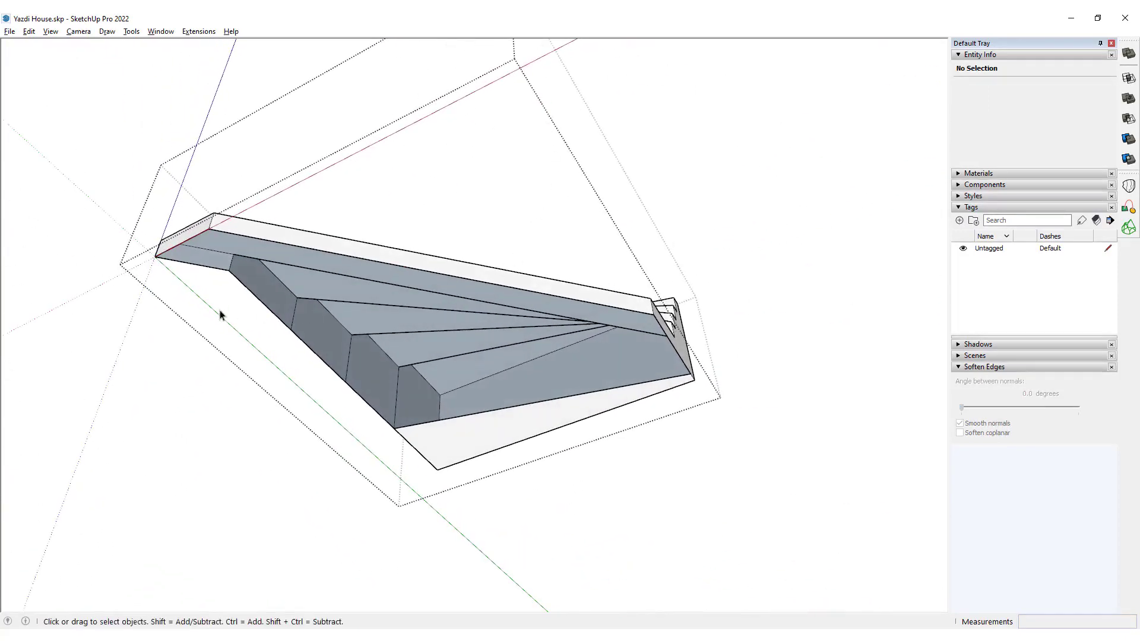
middle_drag(220, 314, 607, 354)
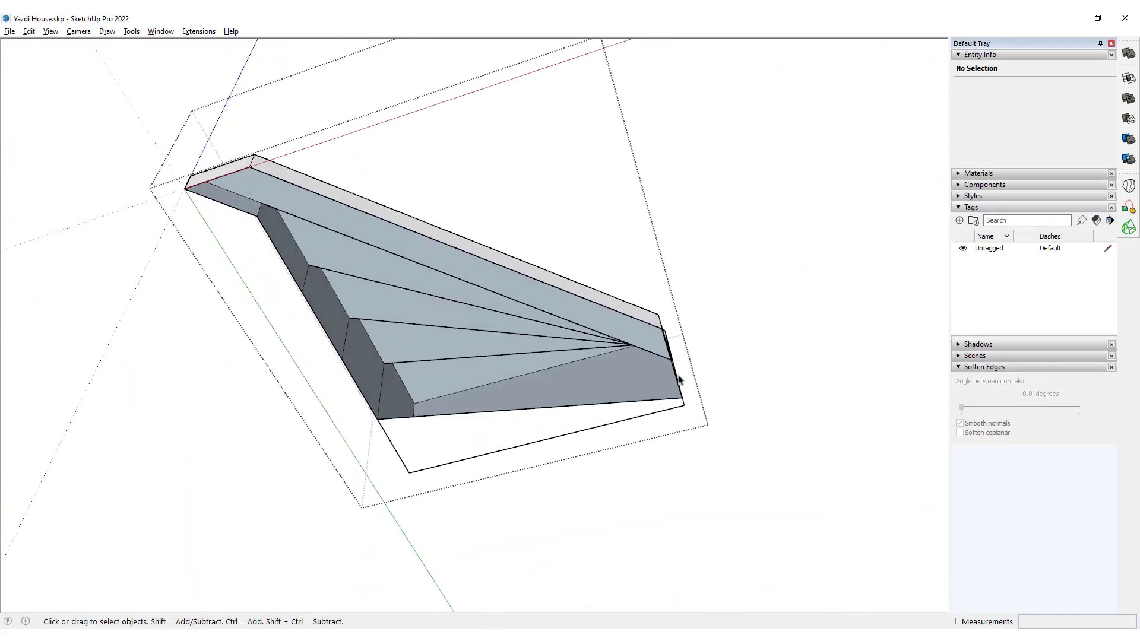
key(l)
scroll(681, 386, up, 4)
click(682, 400)
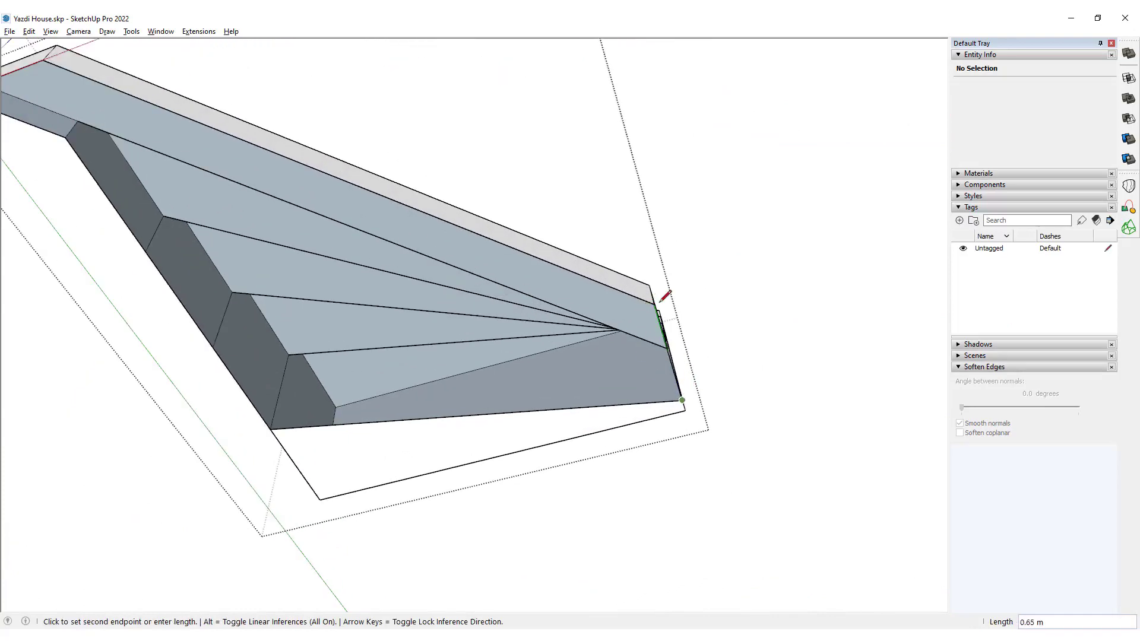
click(654, 299)
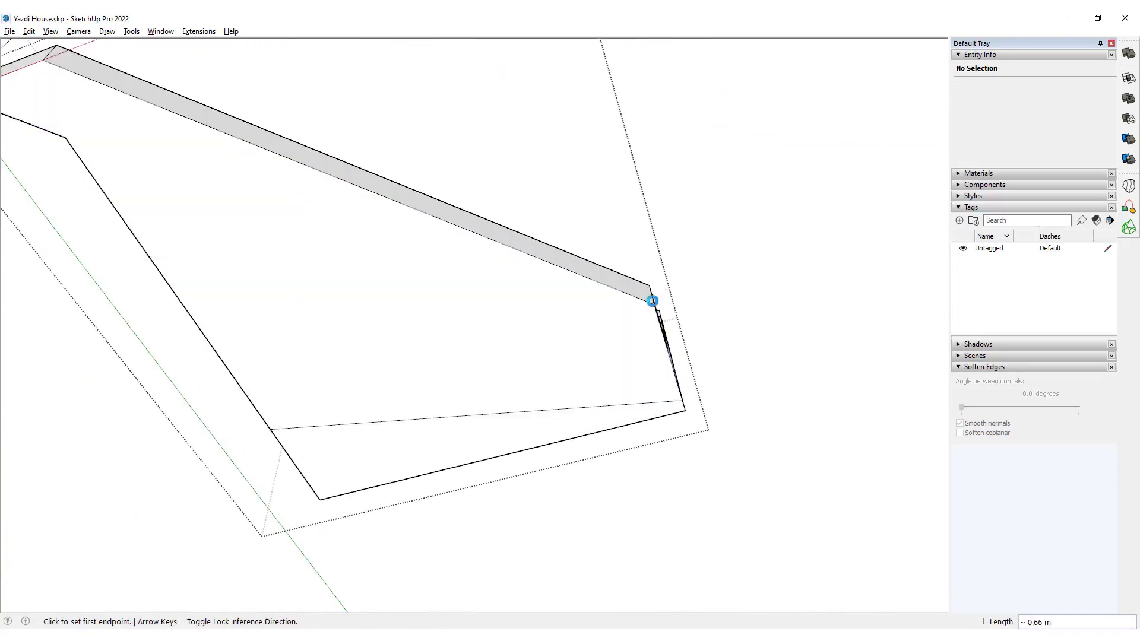
Erase the leftover line across the staircase's underside and leave the group.
scroll(469, 296, down, 2)
key(e)
click(433, 381)
mouse_move(487, 266)
middle_down()
mouse_move(145, 531)
mouse_move(518, 477)
middle_up()
key(space)
click(620, 417)
click(619, 418)
Extrude the side group's face upward 0.75 m, level with the top step, to form a landing block.
middle_drag(493, 323, 386, 389)
double_click(397, 443)
key(p)
click(368, 389)
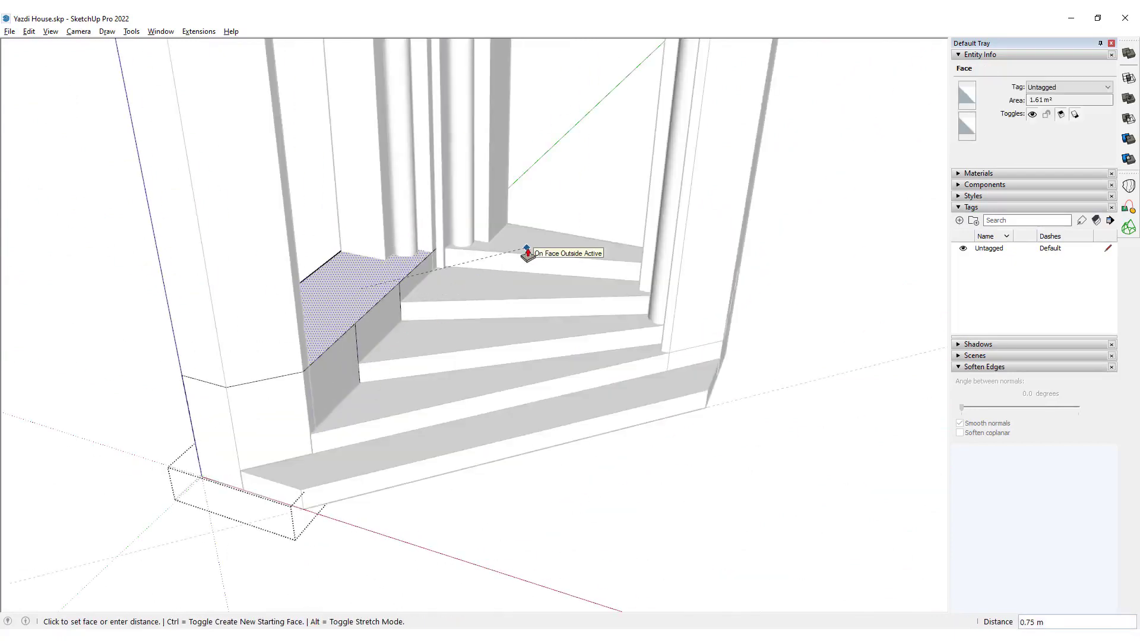
click(527, 252)
Erase the vertical dividing lines on the landing block's wall facing the steps and leave the group.
key(space)
middle_drag(383, 305, 366, 343)
scroll(367, 343, up, 4)
click(305, 350)
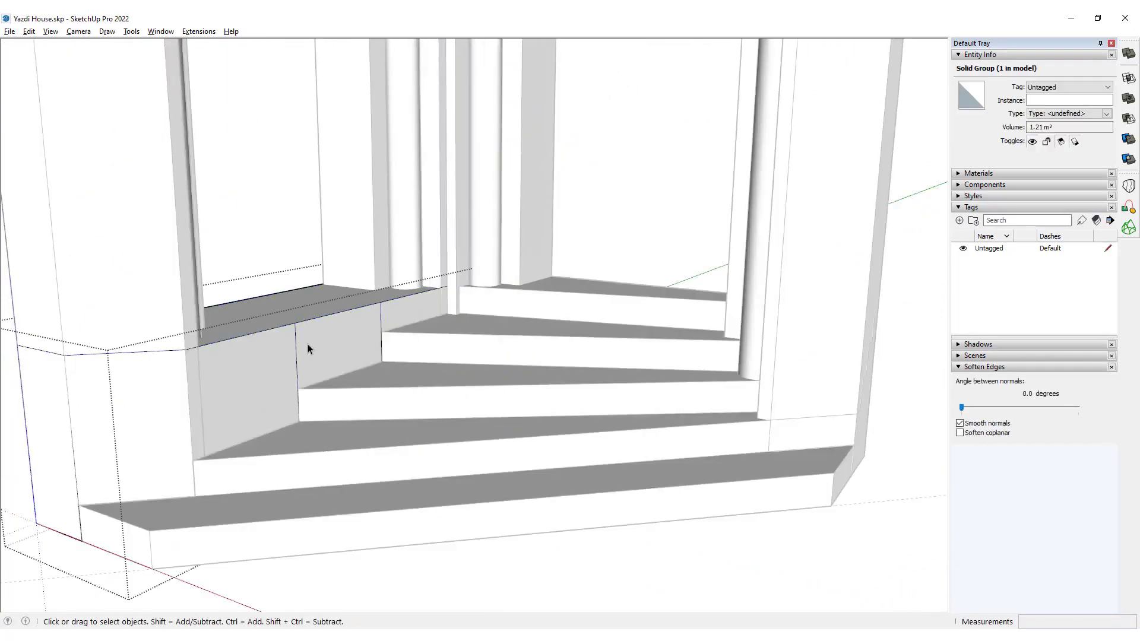
triple_click(307, 349)
key(e)
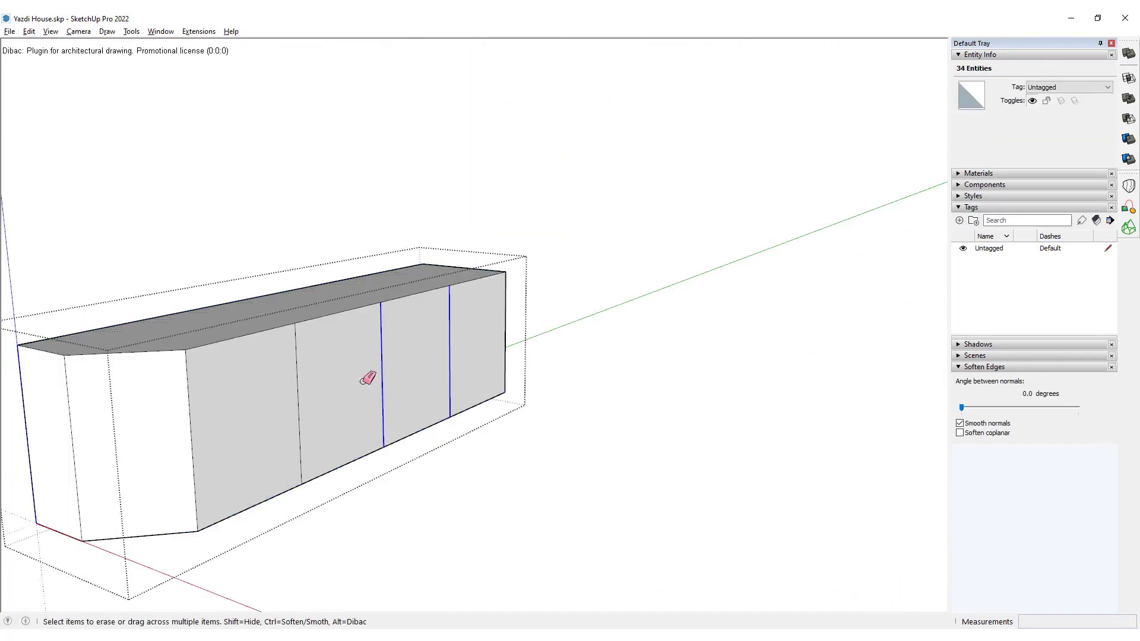
drag(364, 380, 198, 417)
mouse_move(96, 407)
middle_down()
mouse_move(376, 408)
mouse_move(734, 374)
mouse_move(229, 407)
mouse_move(390, 328)
middle_up()
key(space)
key(Escape)
Combine the landing block and the portal group into a single solid with Union.
middle_drag(462, 310, 526, 297)
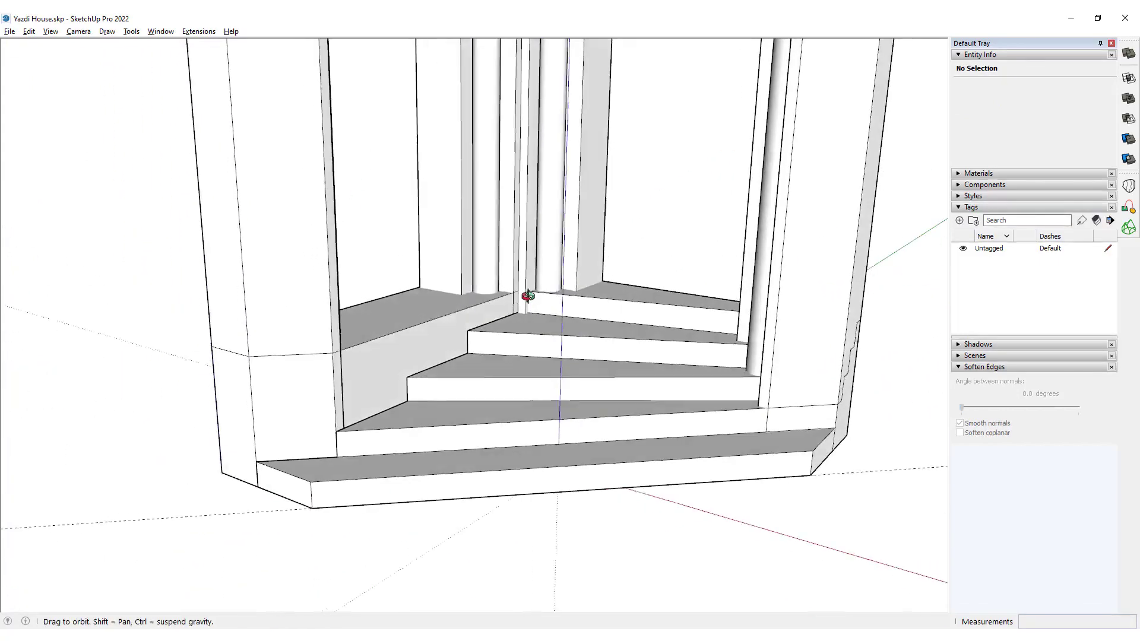
scroll(527, 297, down, 5)
mouse_move(451, 345)
middle_down()
mouse_move(394, 381)
mouse_move(496, 330)
middle_up()
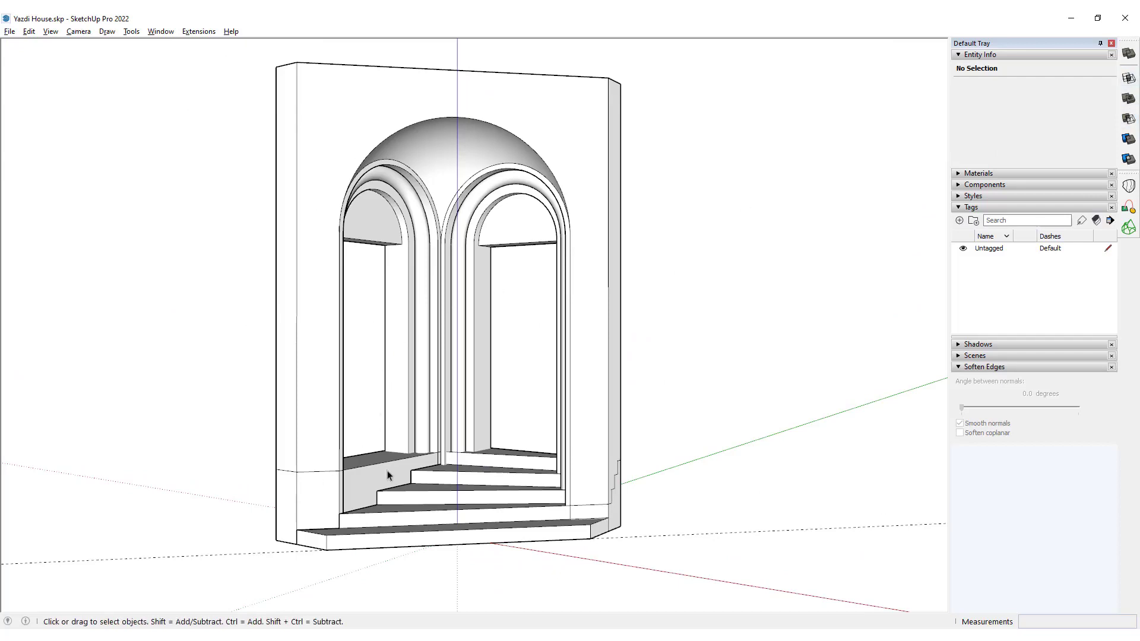
click(364, 490)
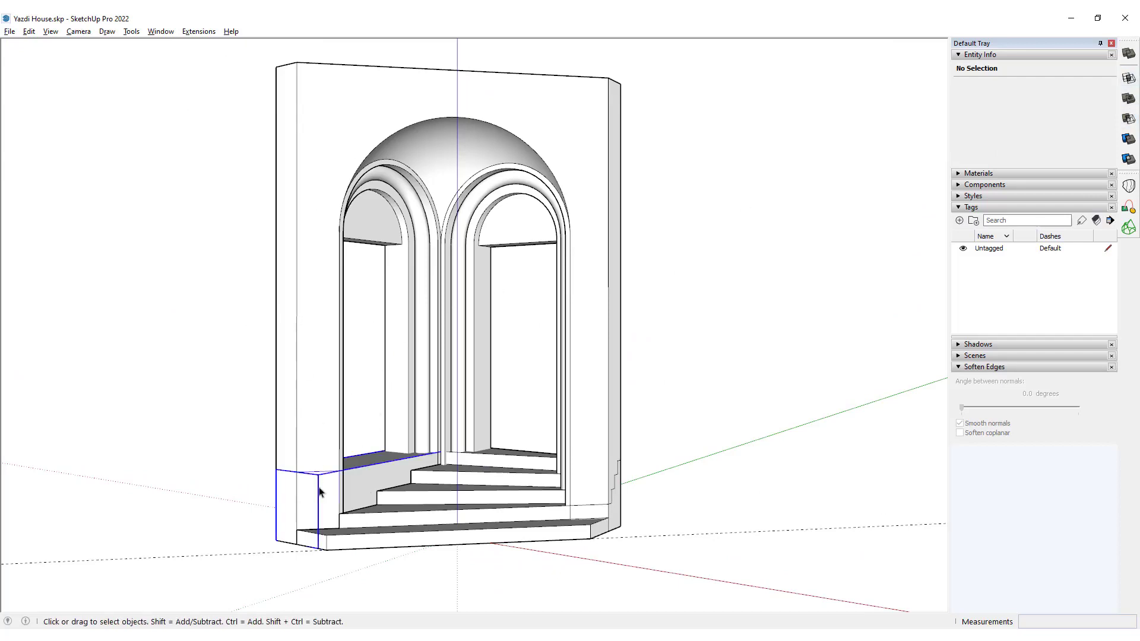
scroll(324, 494, up, 3)
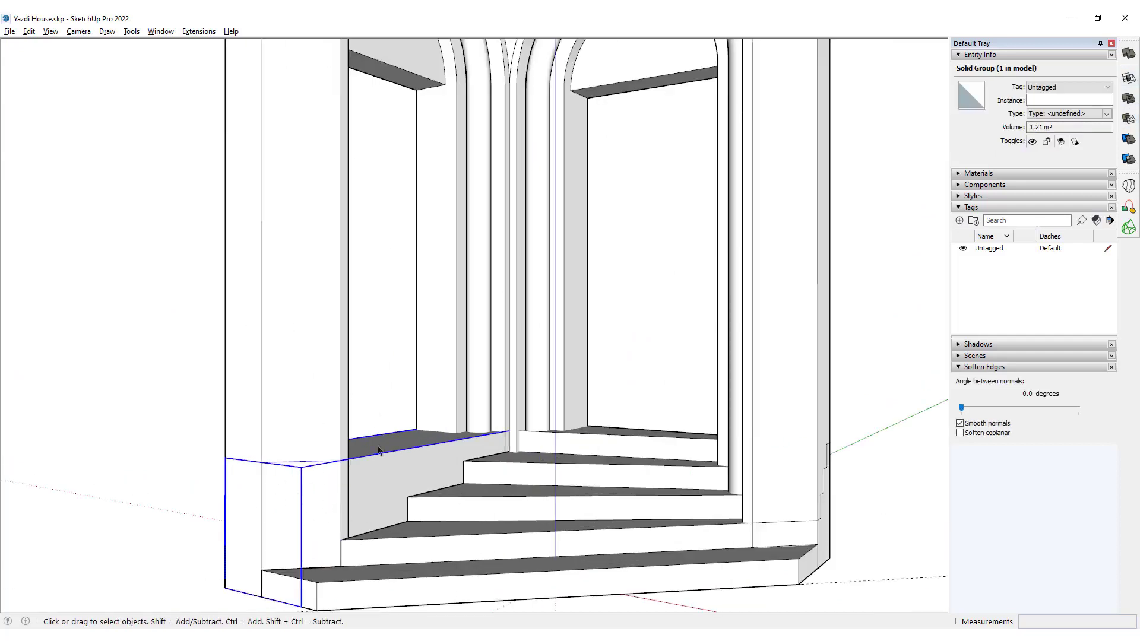
scroll(378, 449, down, 3)
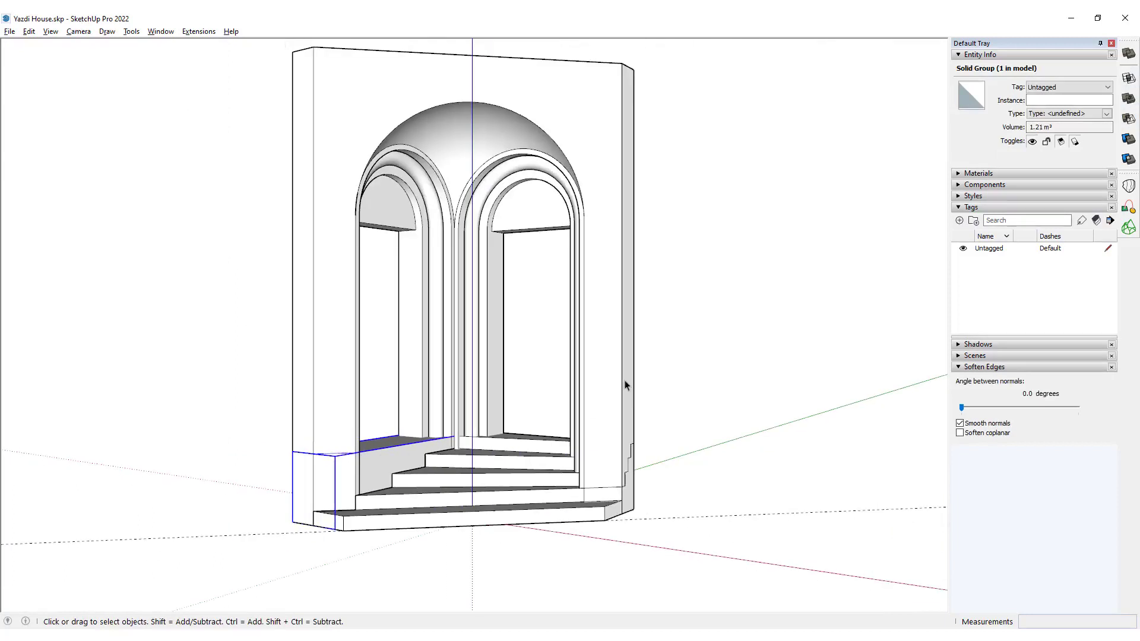
click(1128, 98)
click(377, 465)
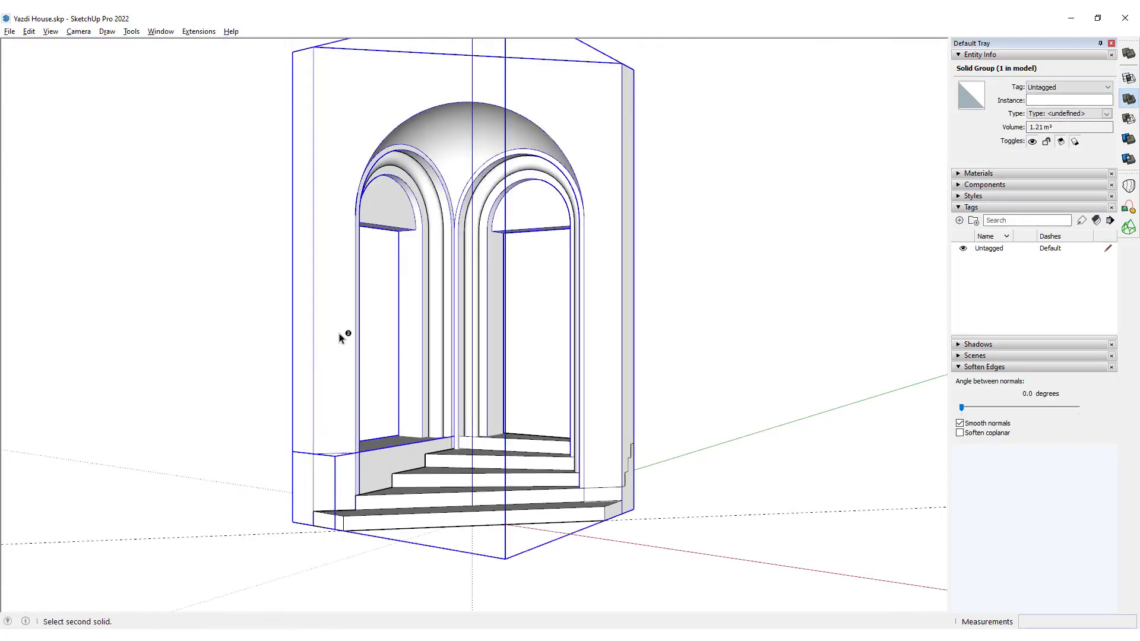
scroll(442, 469, up, 2)
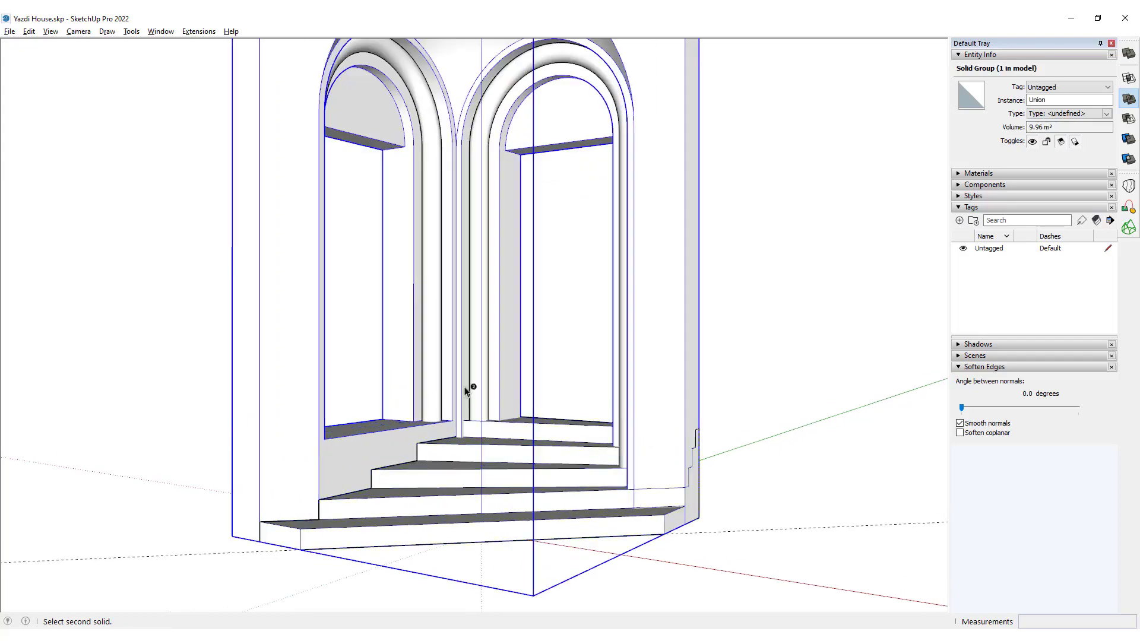
Merge the staircase group into the portal with Union to form one solid.
shift+middle_drag(468, 380, 454, 576)
scroll(475, 437, down, 3)
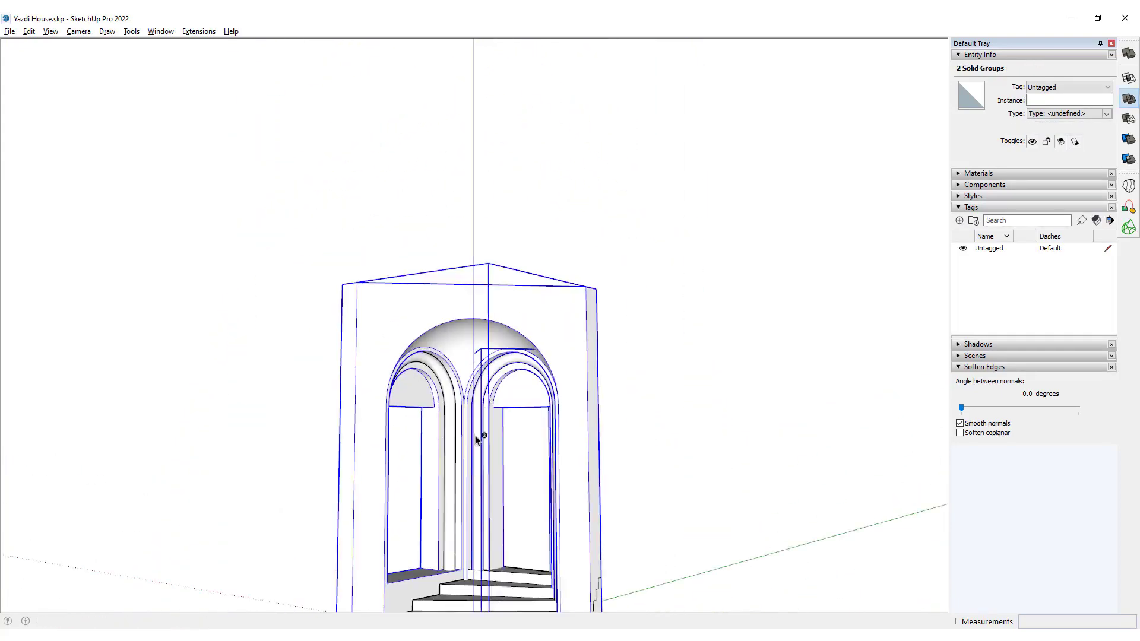
shift+middle_drag(476, 437, 469, 276)
middle_drag(469, 276, 590, 345)
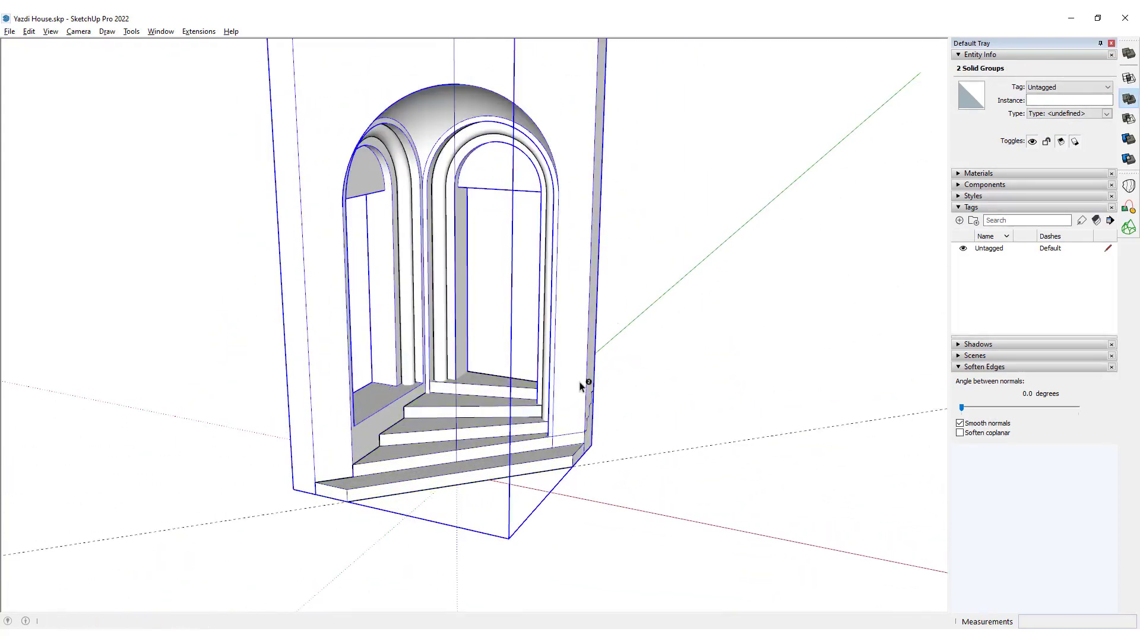
click(475, 434)
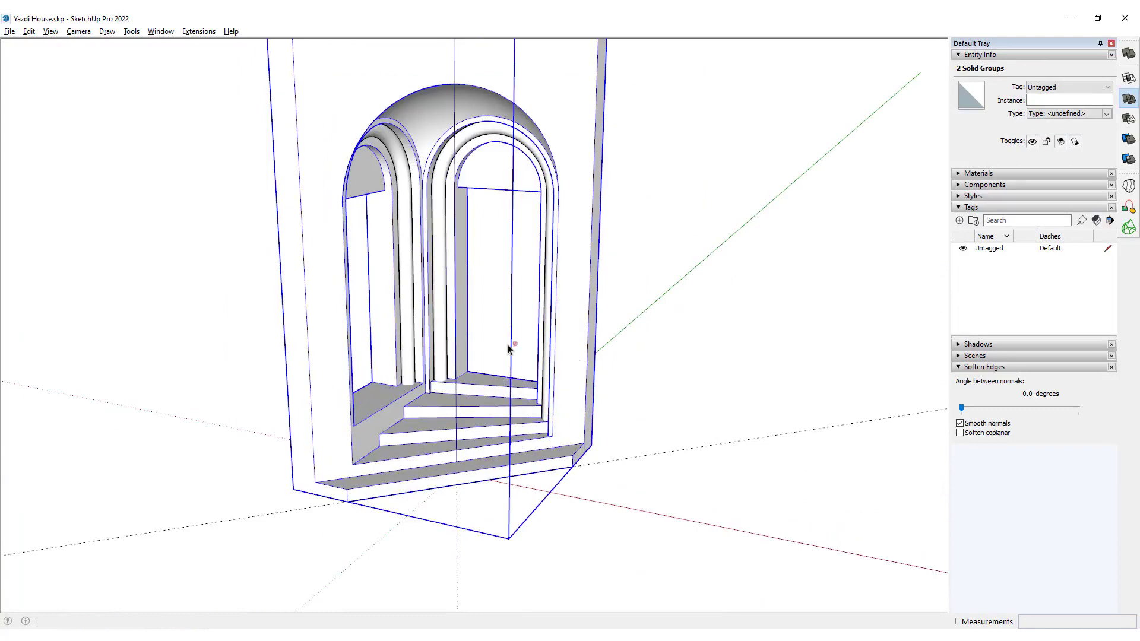
middle_drag(508, 349, 470, 355)
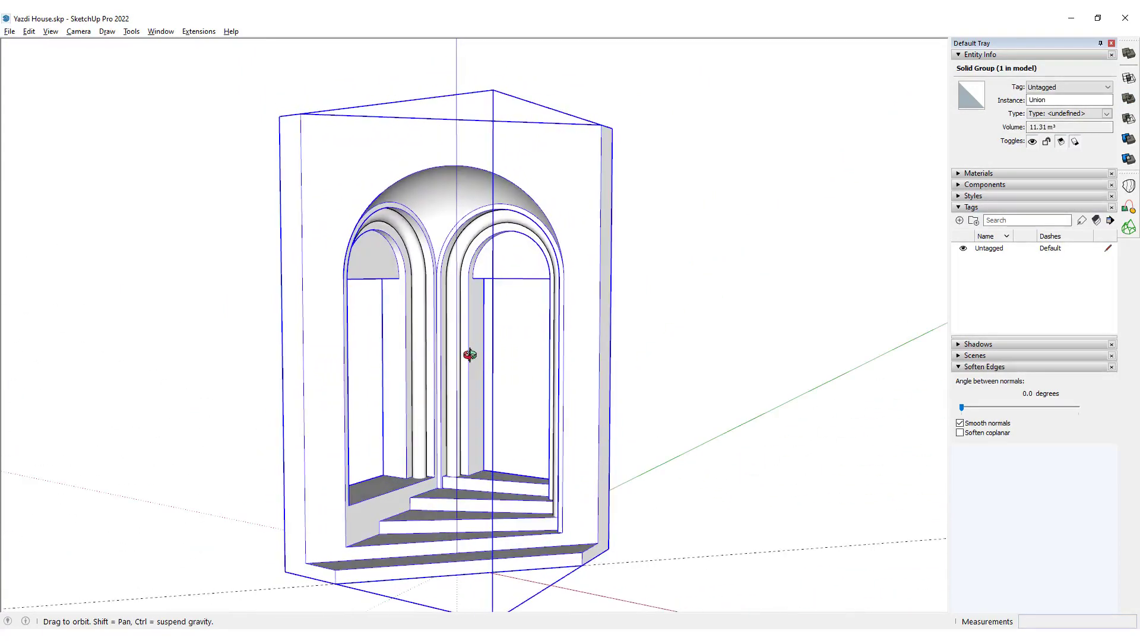
scroll(473, 482, up, 4)
scroll(624, 394, down, 4)
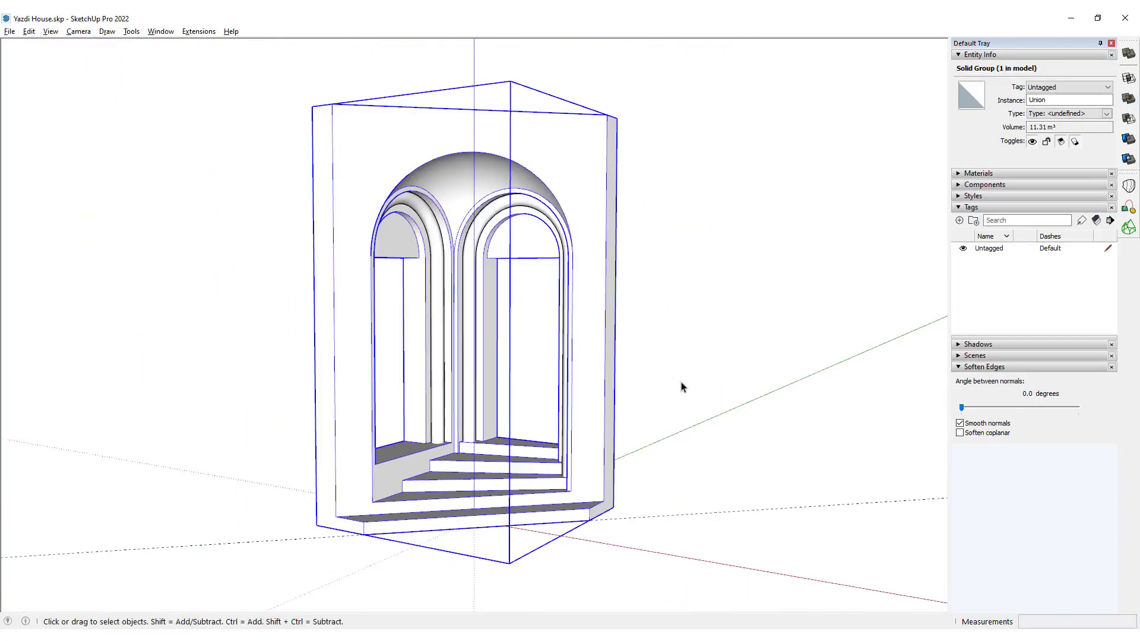
scroll(553, 503, up, 4)
key(l)
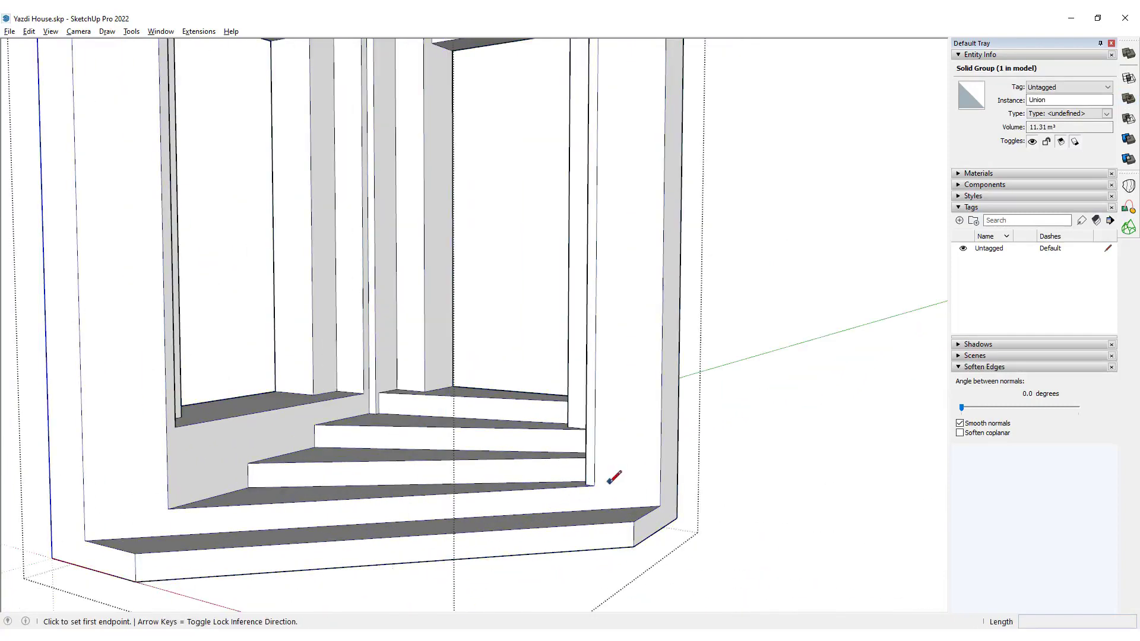
scroll(591, 482, down, 5)
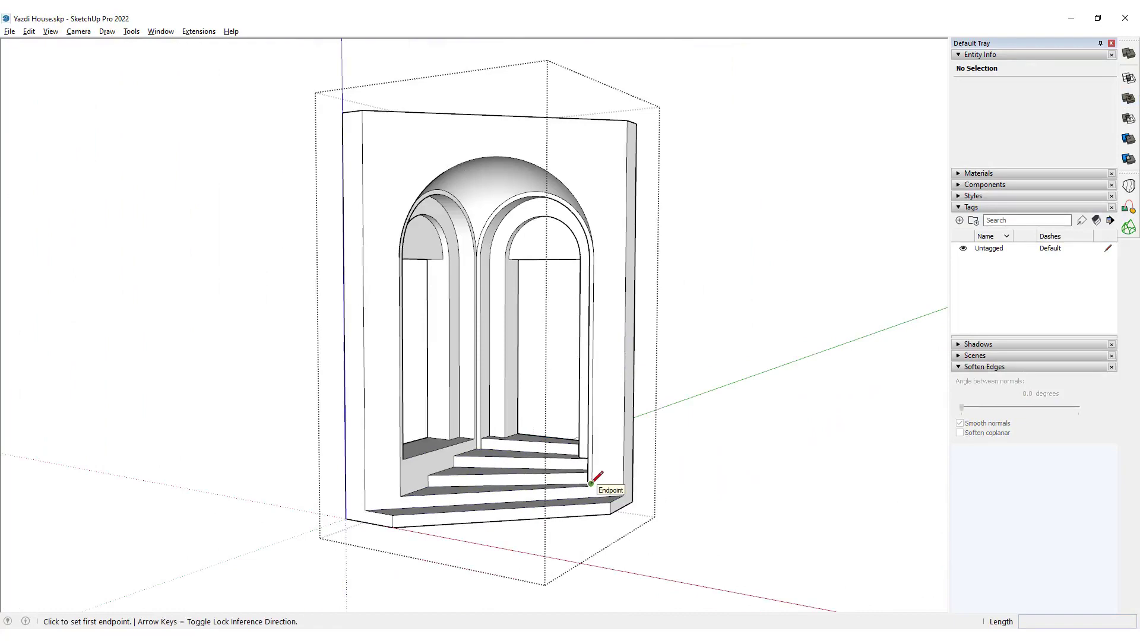
key(space)
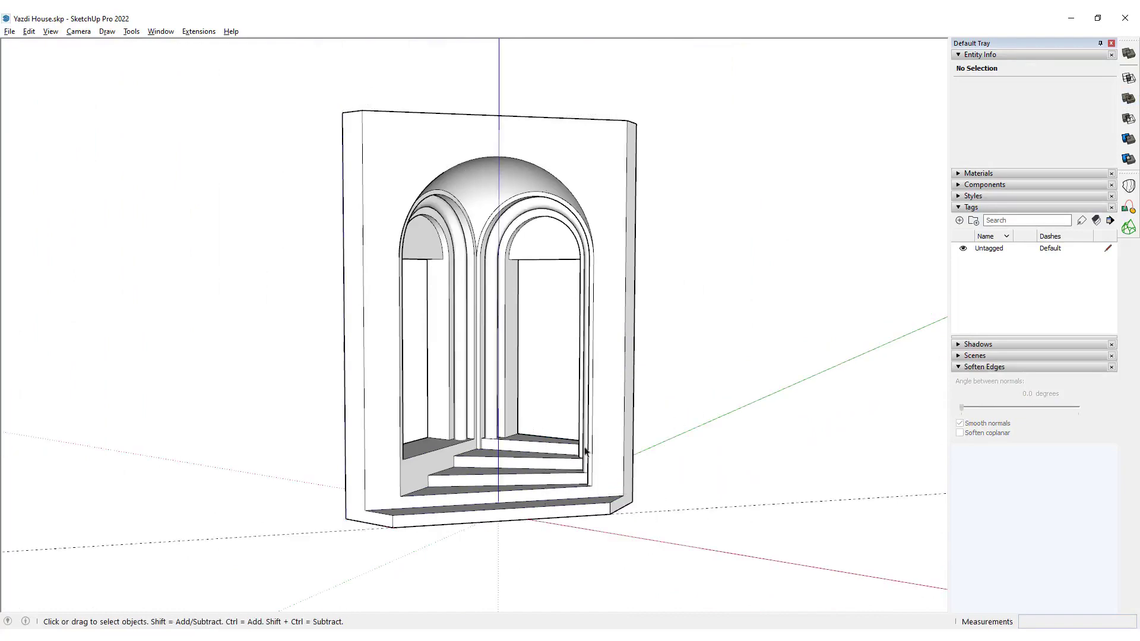
scroll(552, 490, up, 3)
middle_drag(614, 474, 635, 437)
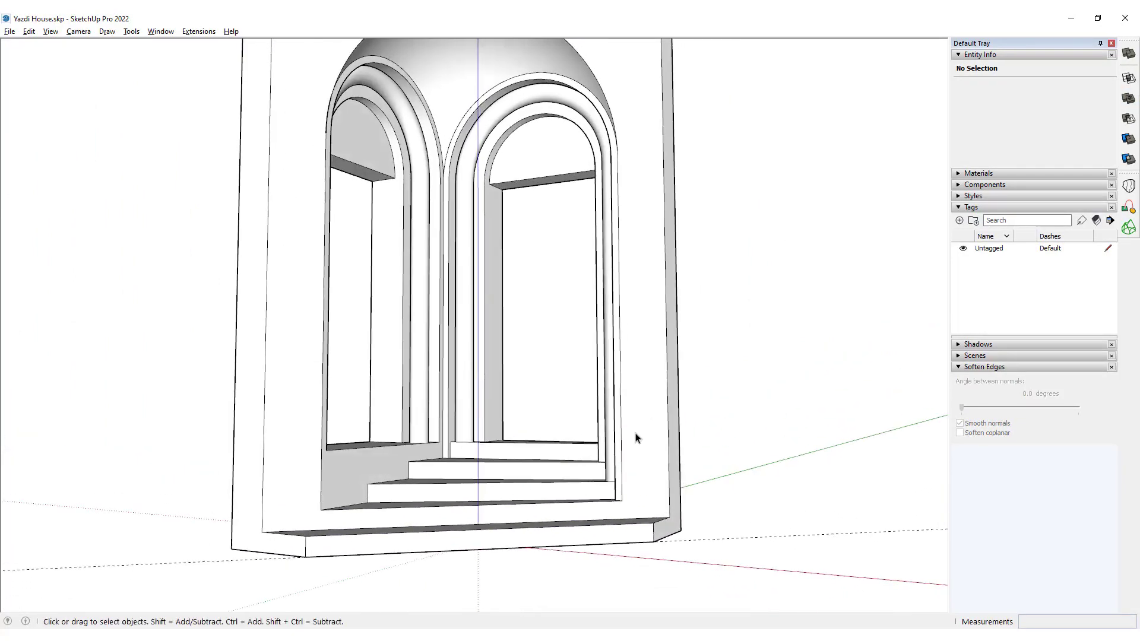
key(l)
scroll(617, 469, up, 3)
key(space)
Inside the portal group, draw 0.15 m vertical lines from both lower corners of the front arch opening down to the bottom step.
double_click(637, 503)
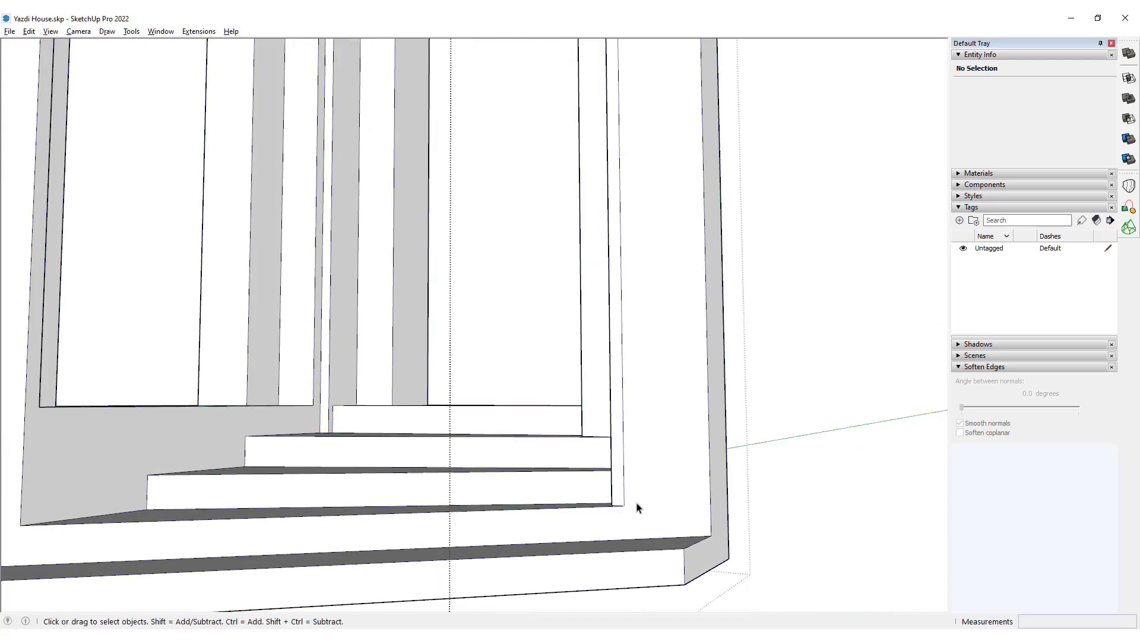
key(l)
click(624, 506)
click(626, 540)
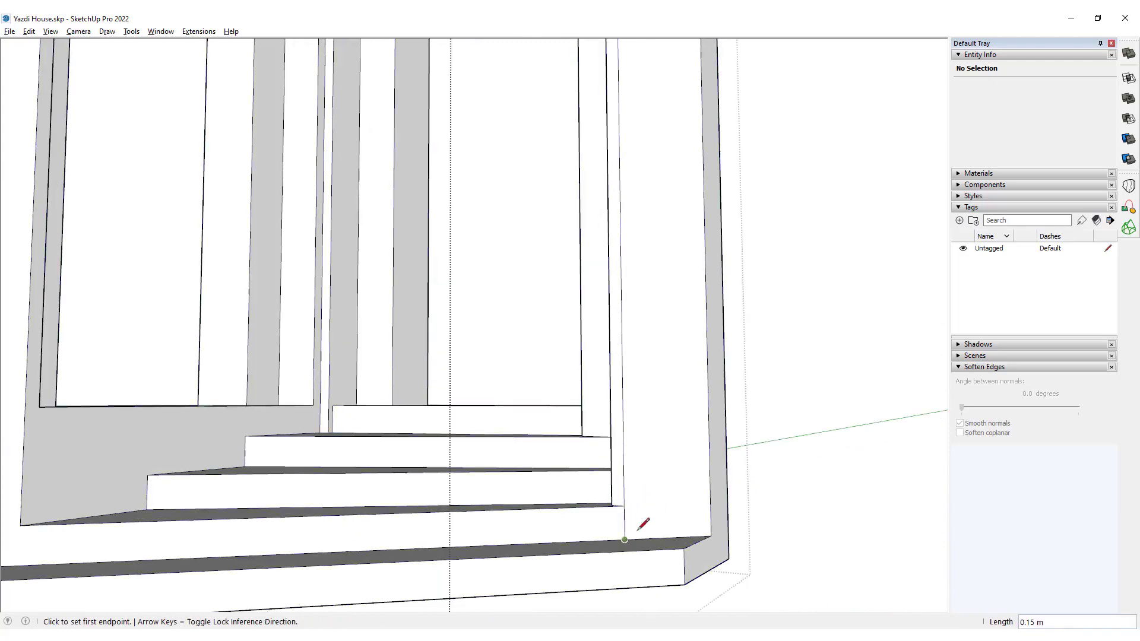
scroll(679, 466, down, 4)
scroll(372, 521, up, 3)
click(412, 476)
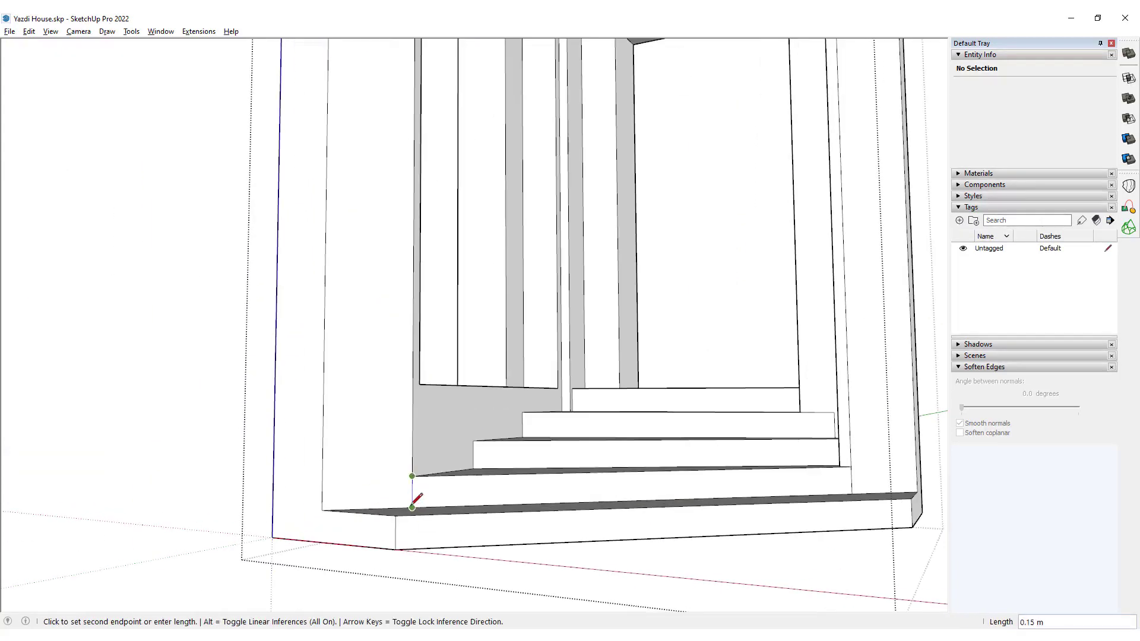
click(412, 507)
Offset the portal's front face inward to outline a border along its outer edges and around the arch.
key(space)
click(398, 445)
scroll(393, 446, down, 5)
scroll(490, 264, up, 3)
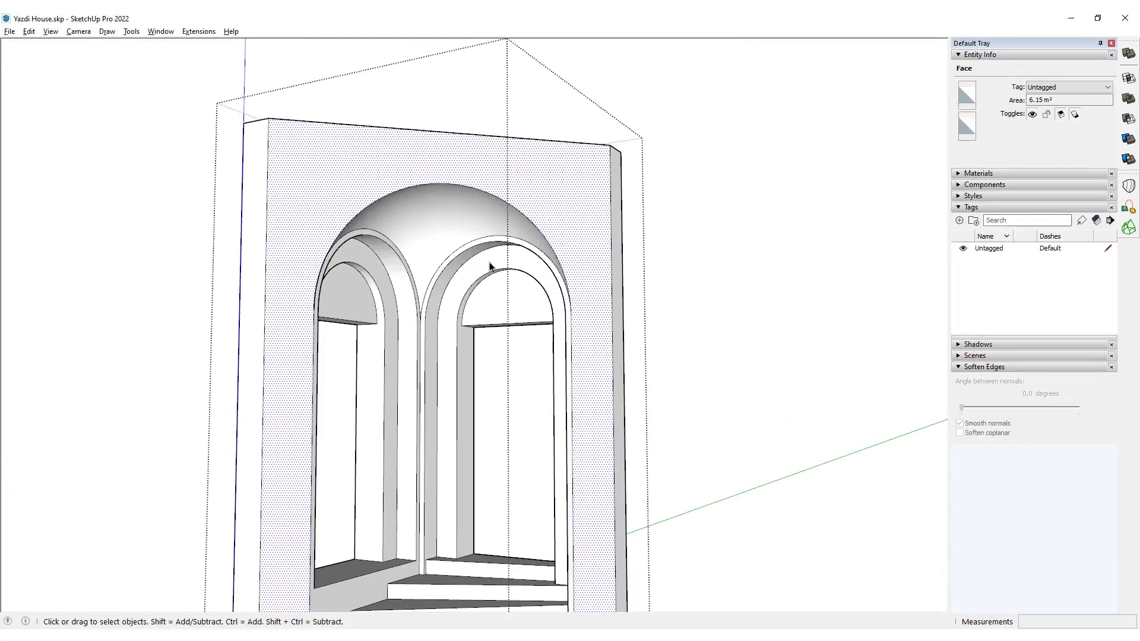
scroll(575, 243, down, 4)
scroll(564, 285, up, 3)
key(f)
click(569, 178)
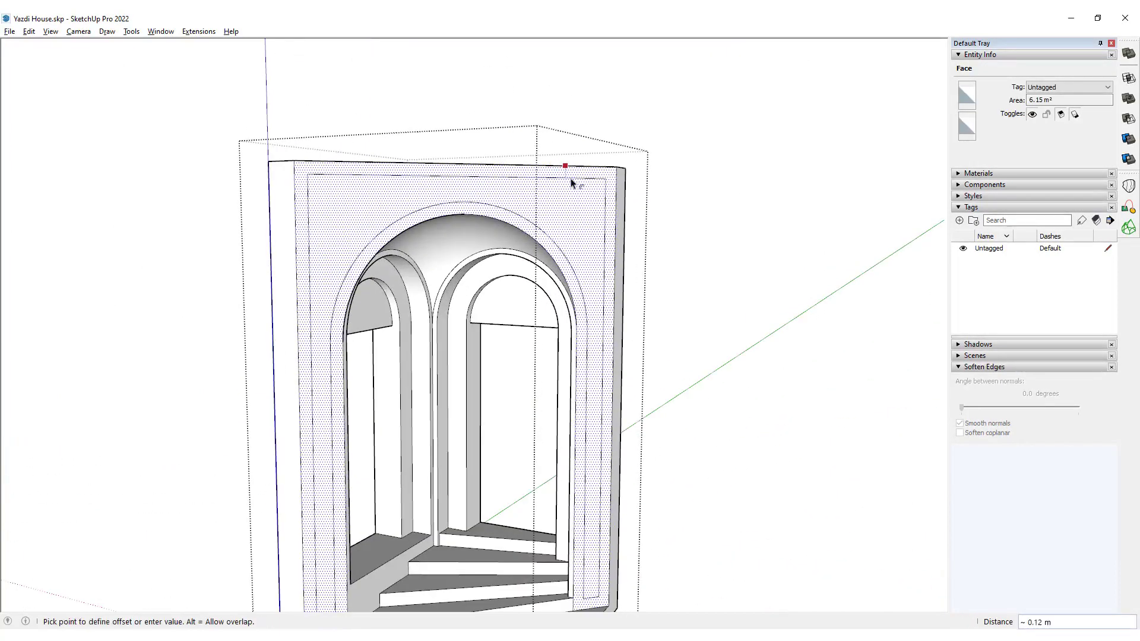
key(Return)
key(space)
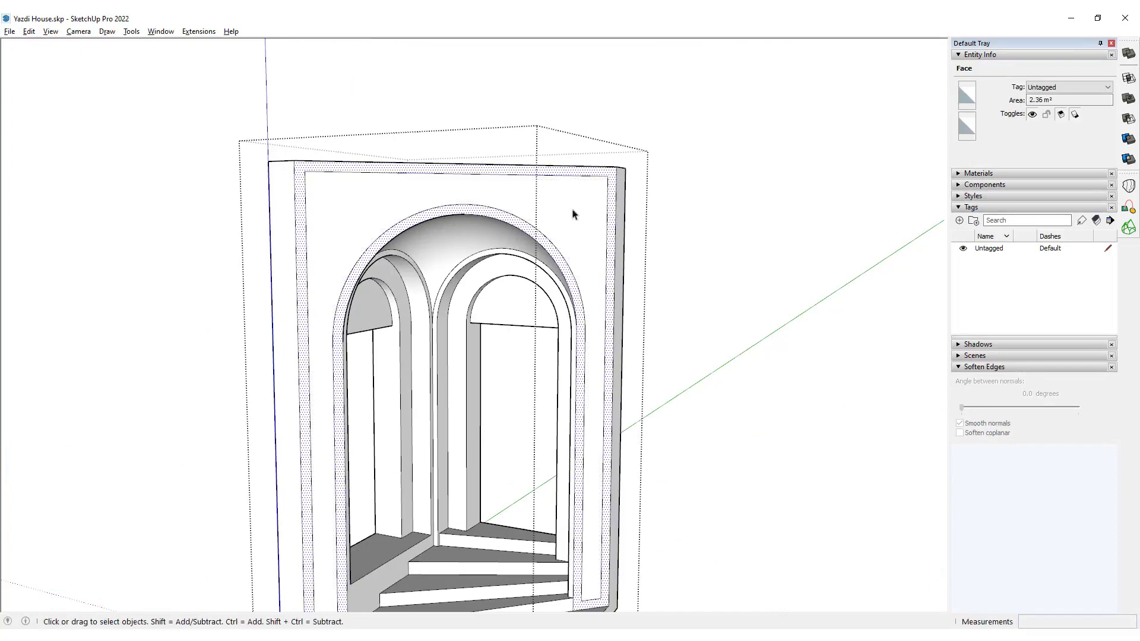
Push the front panel between the borders 0.05 m inward with Push/Pull and leave the group.
mouse_move(572, 212)
middle_down()
mouse_move(651, 203)
mouse_move(579, 211)
middle_up()
key(p)
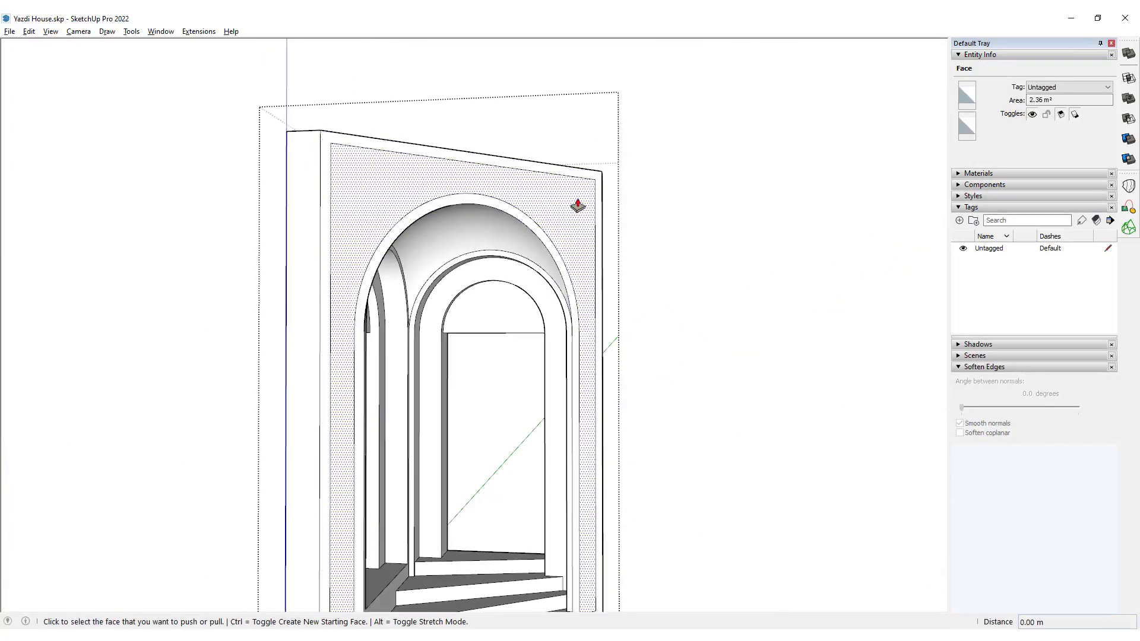
click(575, 206)
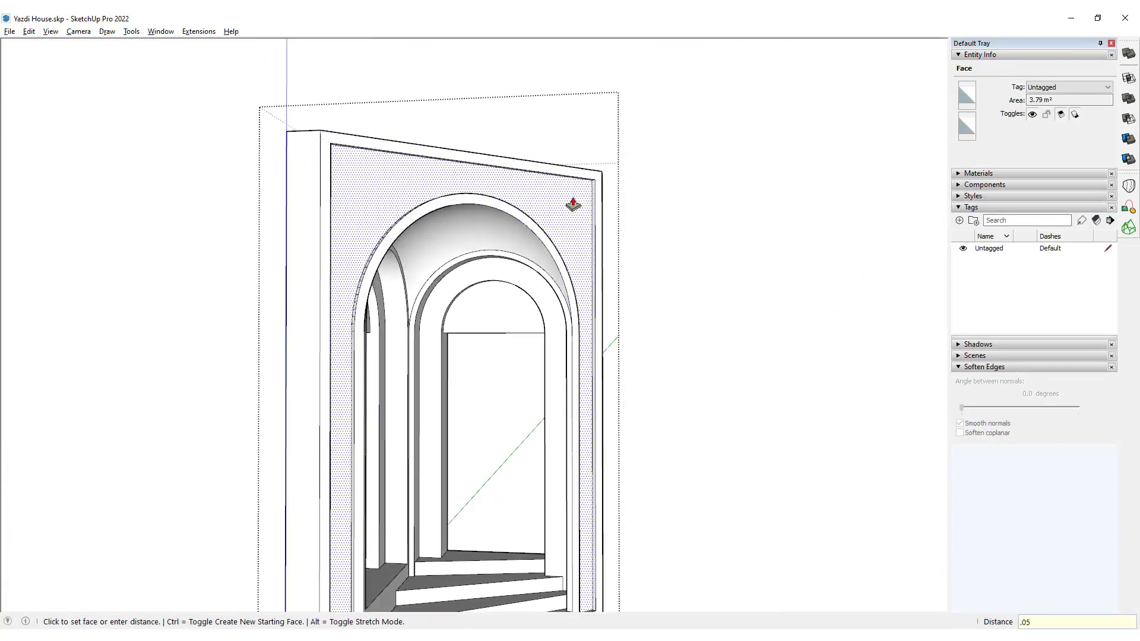
key(Return)
key(space)
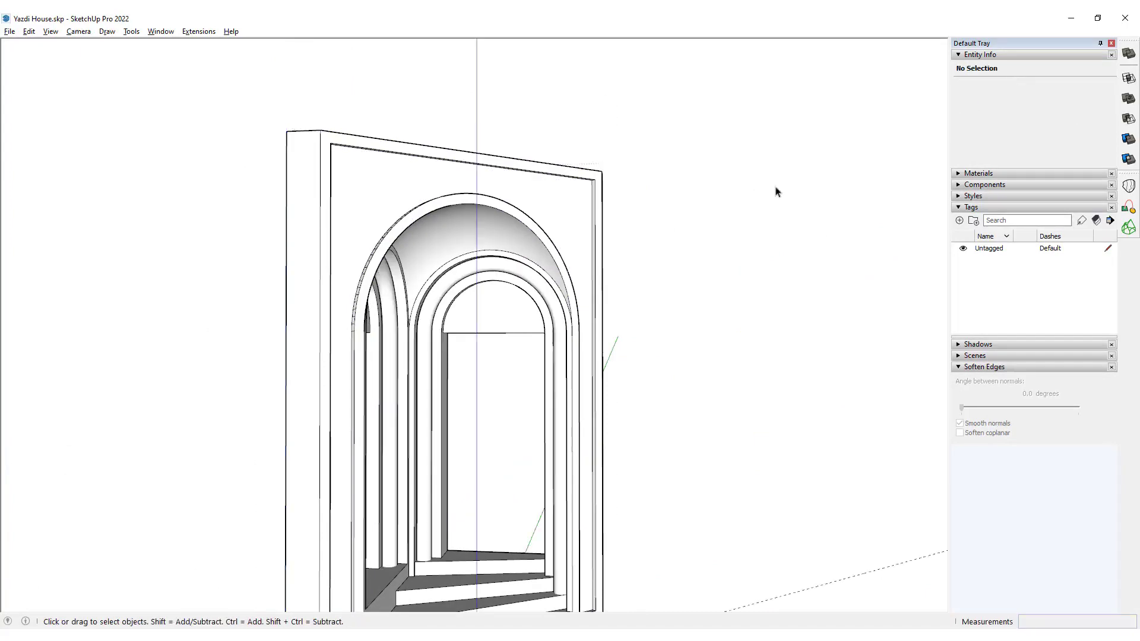
Turn on shadows for the model and close the Default Tray.
scroll(600, 261, down, 5)
scroll(483, 303, up, 6)
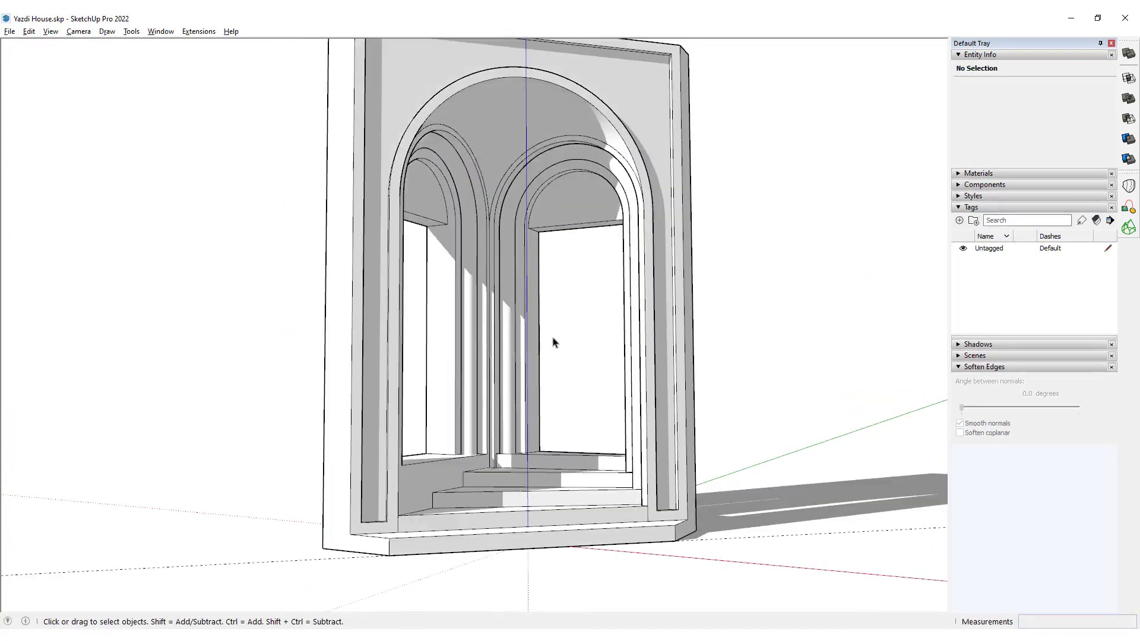
mouse_move(552, 339)
shift+middle_down()
mouse_move(574, 361)
mouse_move(580, 331)
mouse_move(618, 333)
mouse_move(550, 326)
mouse_move(608, 359)
mouse_move(559, 357)
shift+middle_up()
click(1111, 44)
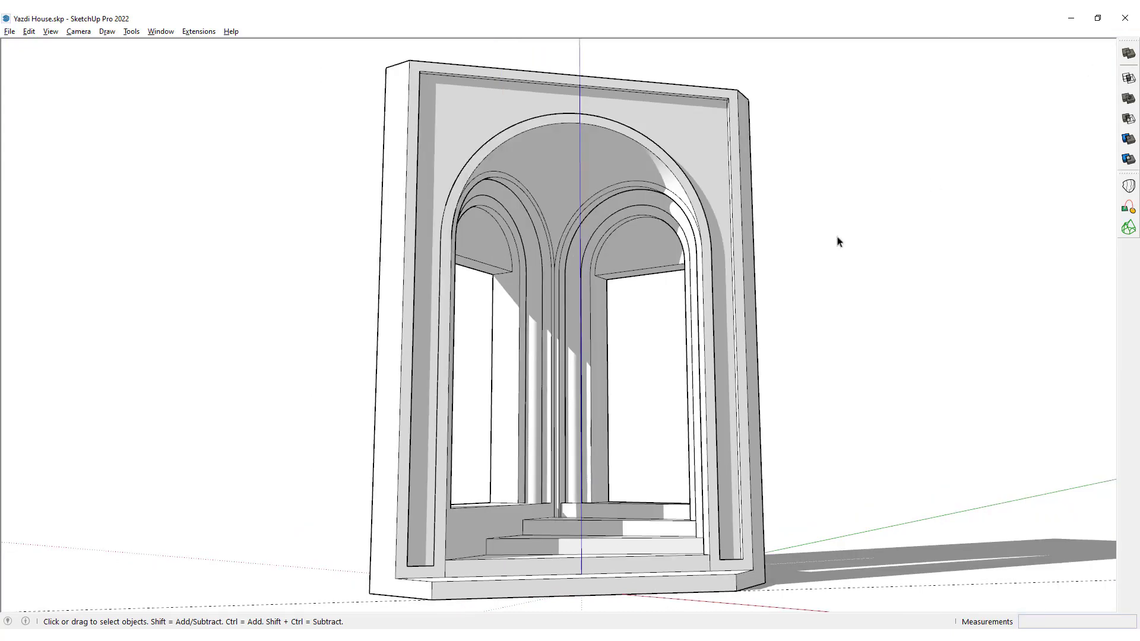
Examine the portal's vault, nested arches, recessed front panel and steps from several angles with shadows on.
middle_drag(629, 321, 516, 282)
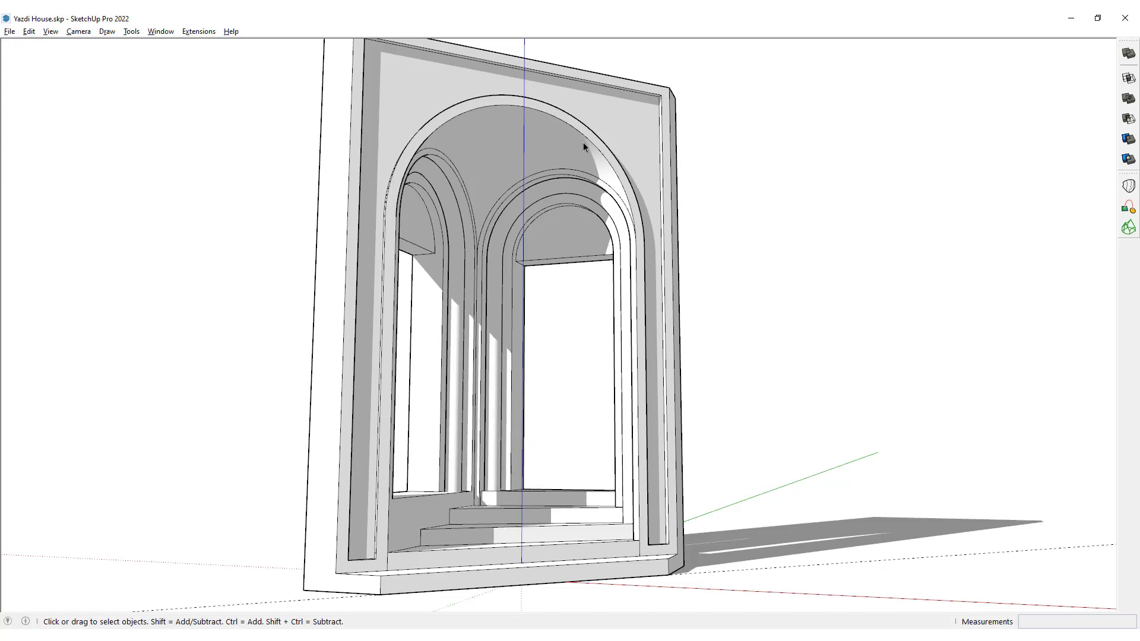
middle_drag(583, 142, 497, 177)
scroll(387, 322, up, 3)
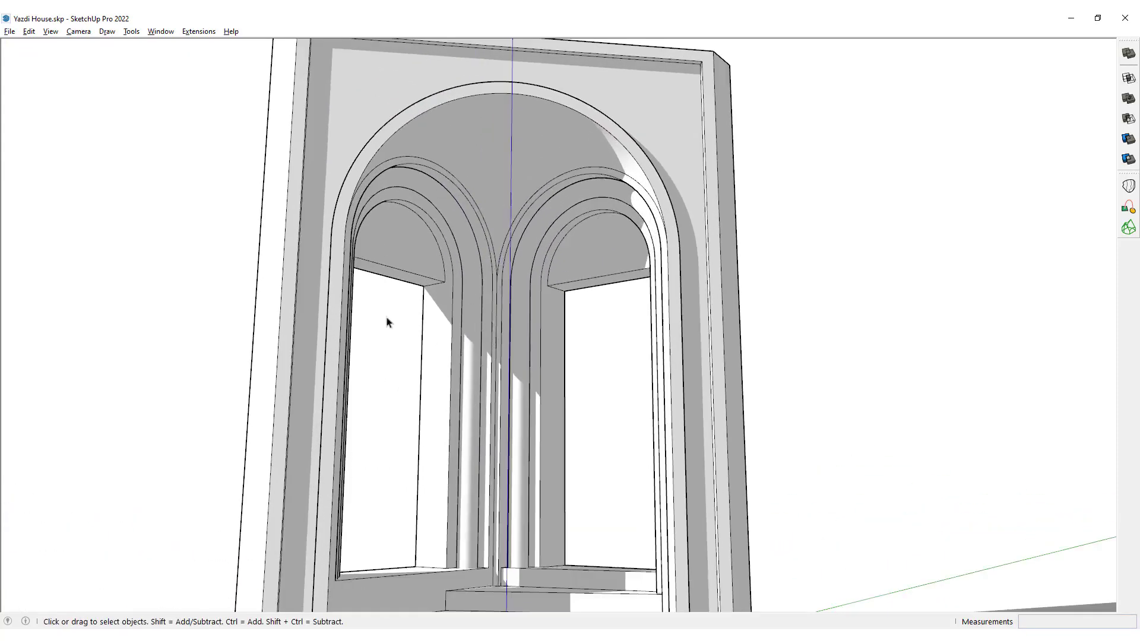
middle_drag(429, 139, 450, 227)
scroll(498, 212, down, 3)
scroll(498, 211, down, 3)
scroll(451, 227, up, 5)
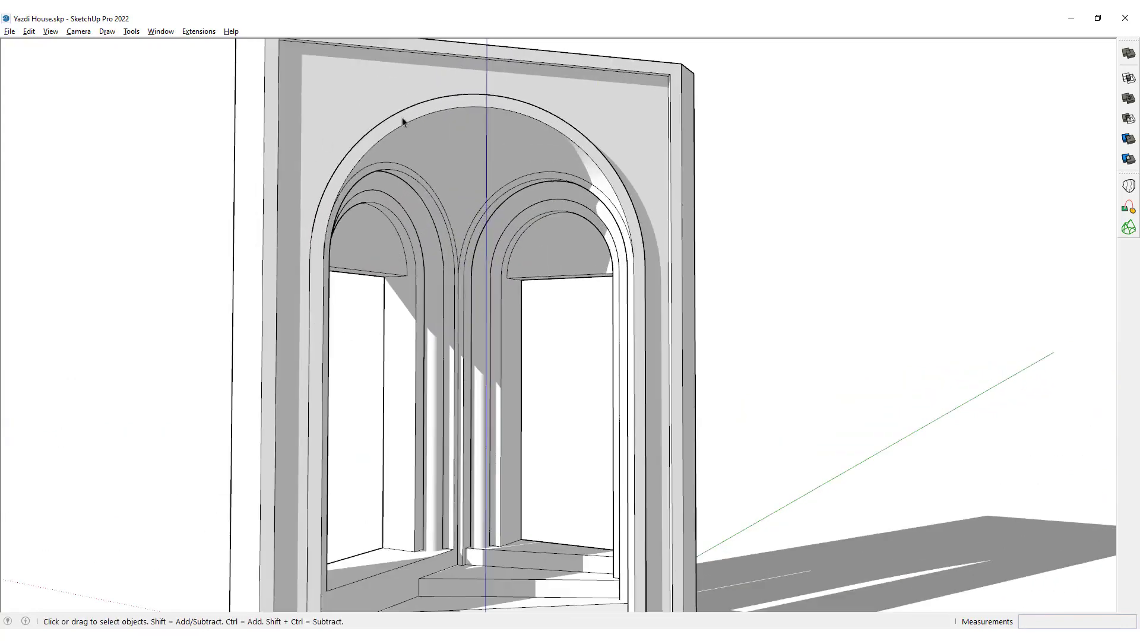
middle_drag(596, 262, 477, 240)
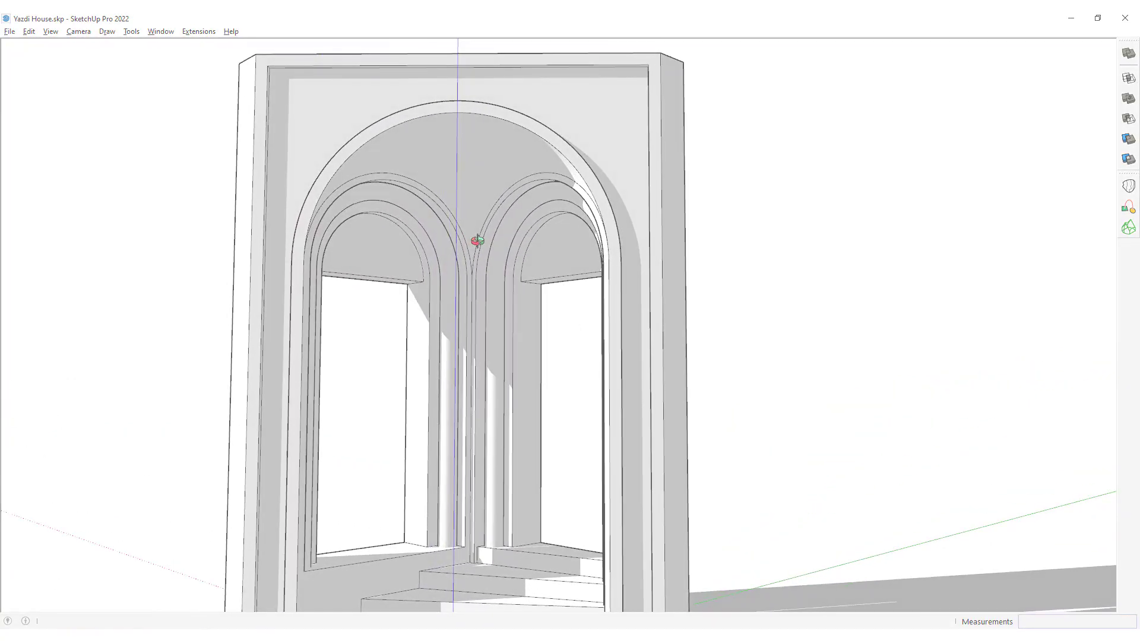